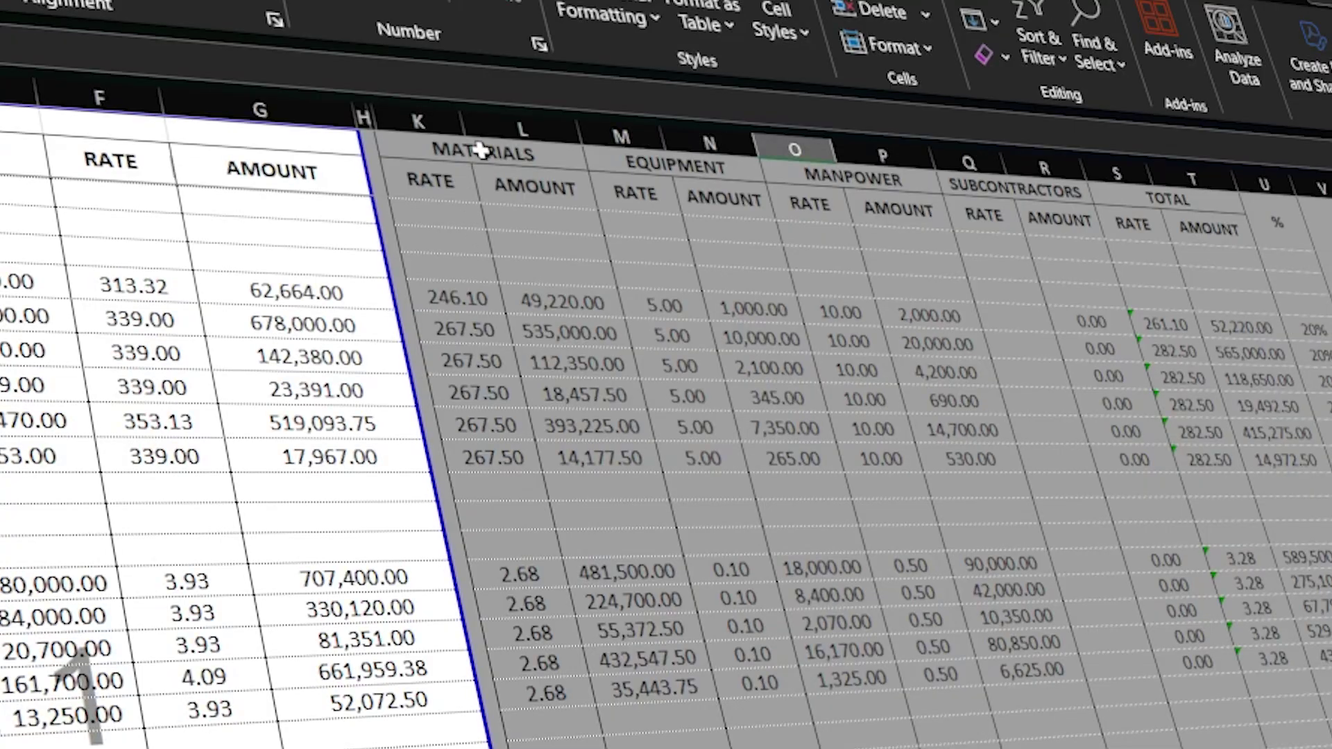
Step: Point out the finished MATERIALS, EQUIPMENT, MANPOWER and SUBCONTRACTORS cost headings in the reference sheet
{"action": "left_click", "coordinate": [481, 150]}
{"action": "left_click", "coordinate": [690, 169]}
{"action": "left_click", "coordinate": [870, 182]}
{"action": "left_click", "coordinate": [1006, 187]}
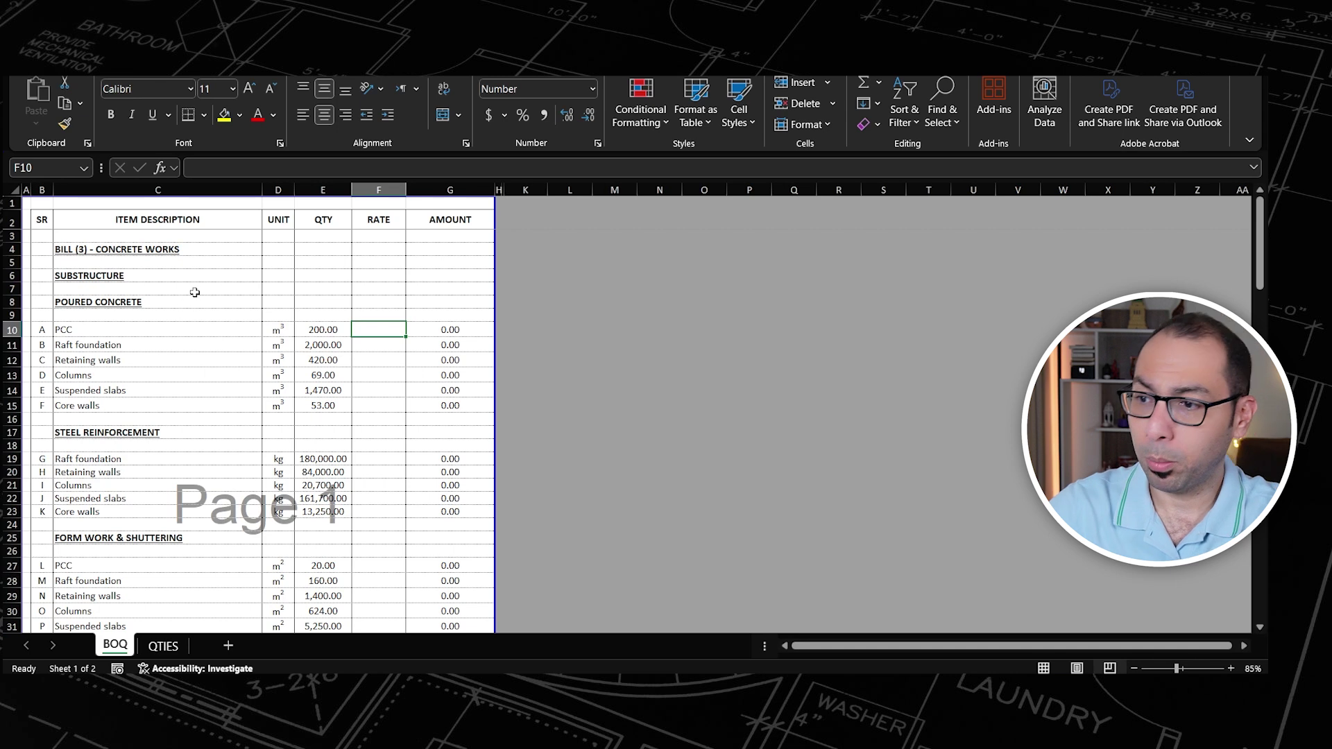
{"action": "scroll", "coordinate": [104, 288], "scroll_direction": "down", "scroll_amount": 1}
{"action": "scroll", "coordinate": [53, 305], "scroll_direction": "up", "scroll_amount": 1}
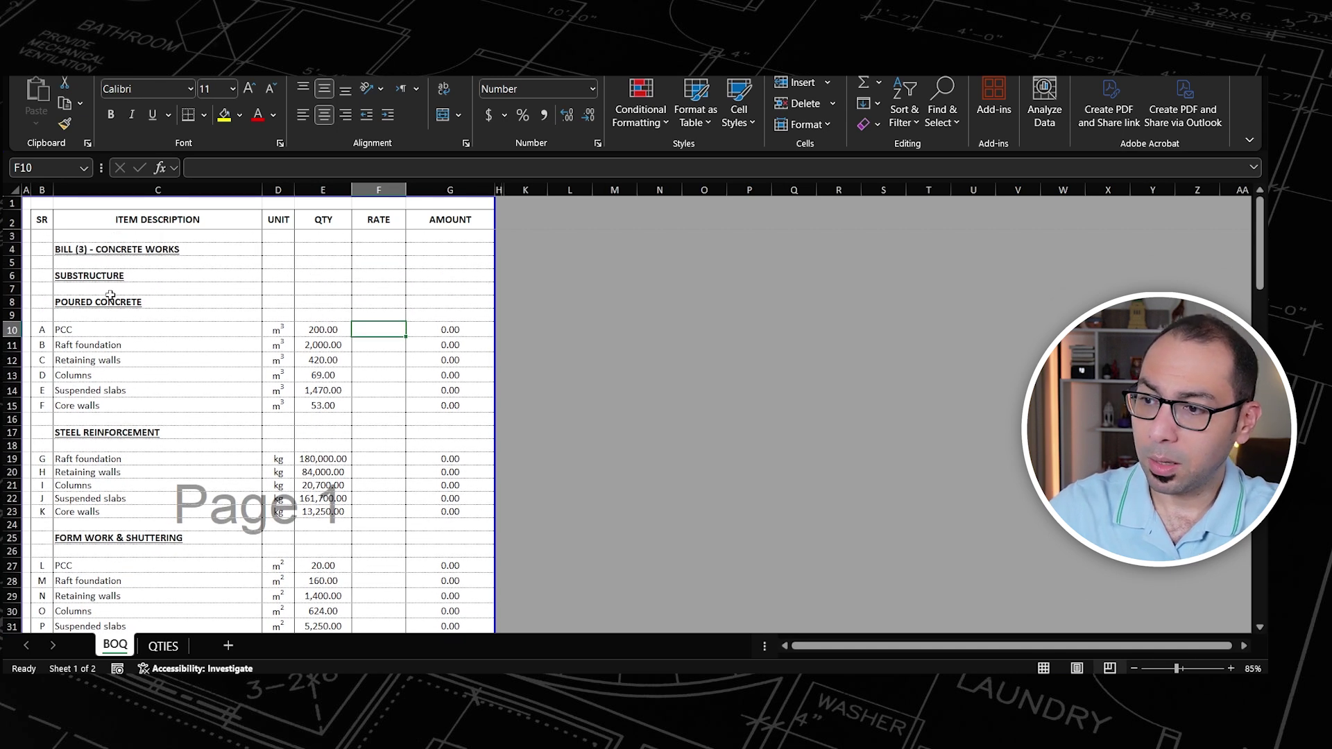
{"action": "scroll", "coordinate": [131, 287], "scroll_direction": "down", "scroll_amount": 12}
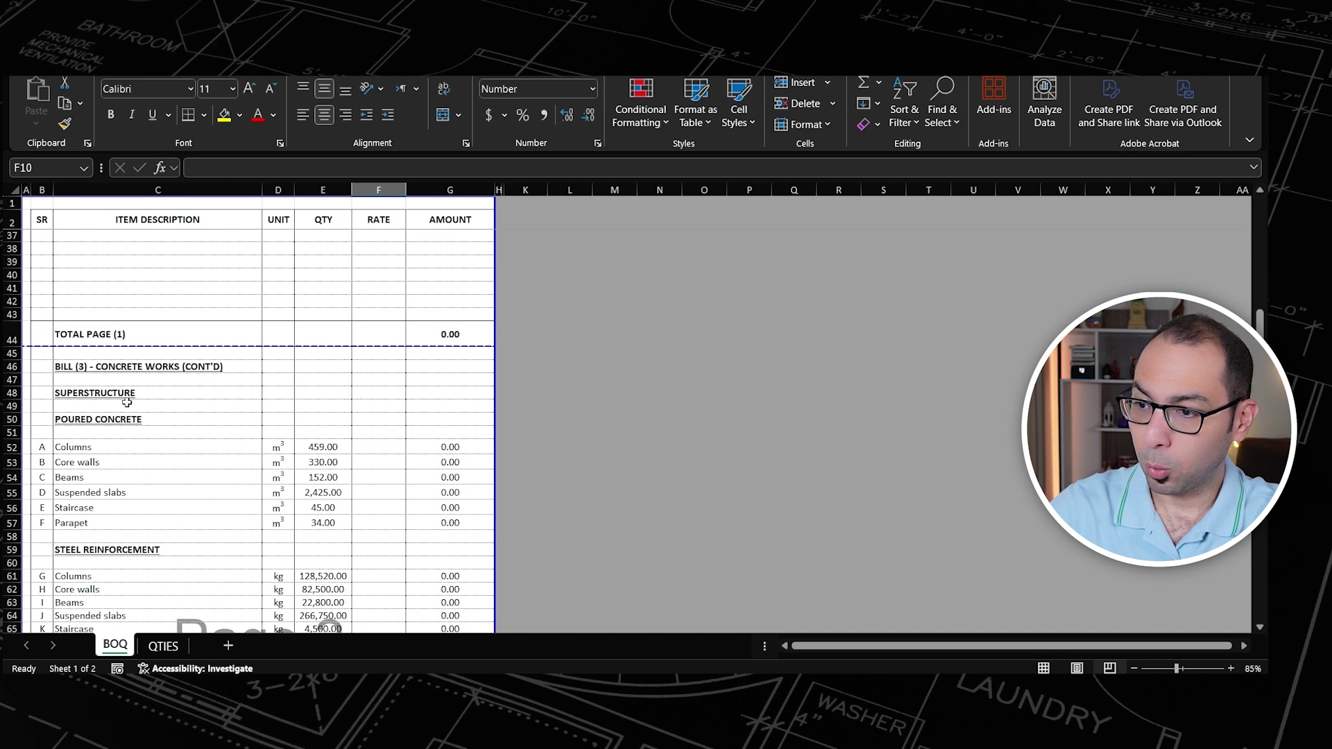
{"action": "scroll", "coordinate": [127, 402], "scroll_direction": "up", "scroll_amount": 11}
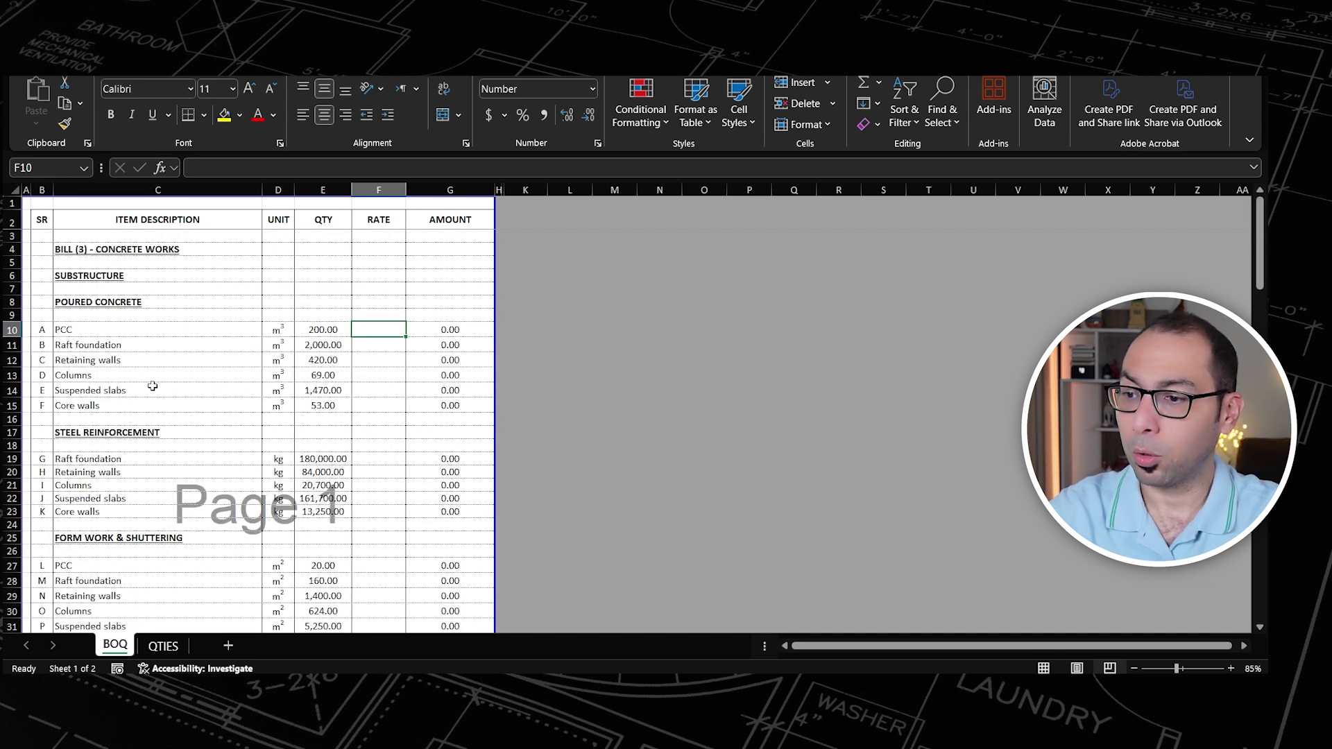
{"action": "scroll", "coordinate": [153, 385], "scroll_direction": "down", "scroll_amount": 5}
{"action": "scroll", "coordinate": [144, 419], "scroll_direction": "down", "scroll_amount": 2}
{"action": "scroll", "coordinate": [131, 405], "scroll_direction": "down", "scroll_amount": 5}
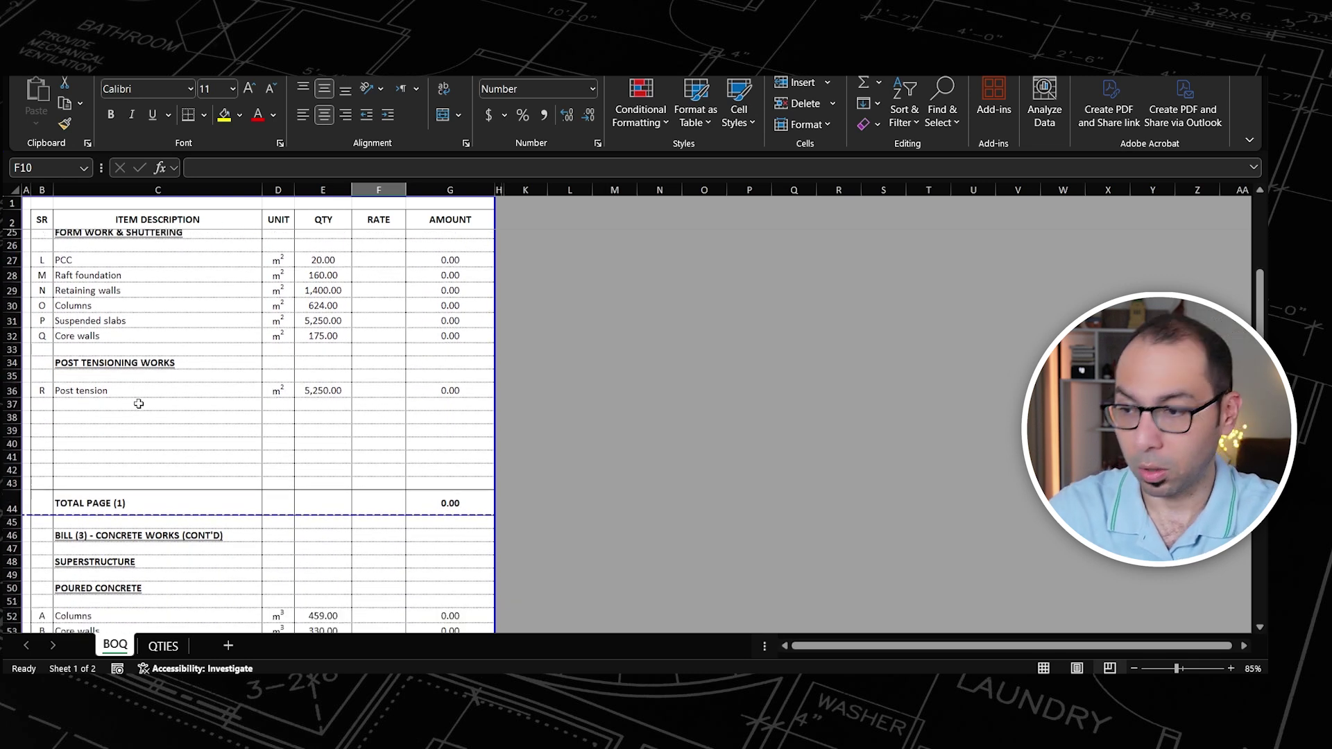
{"action": "scroll", "coordinate": [174, 412], "scroll_direction": "down", "scroll_amount": 7}
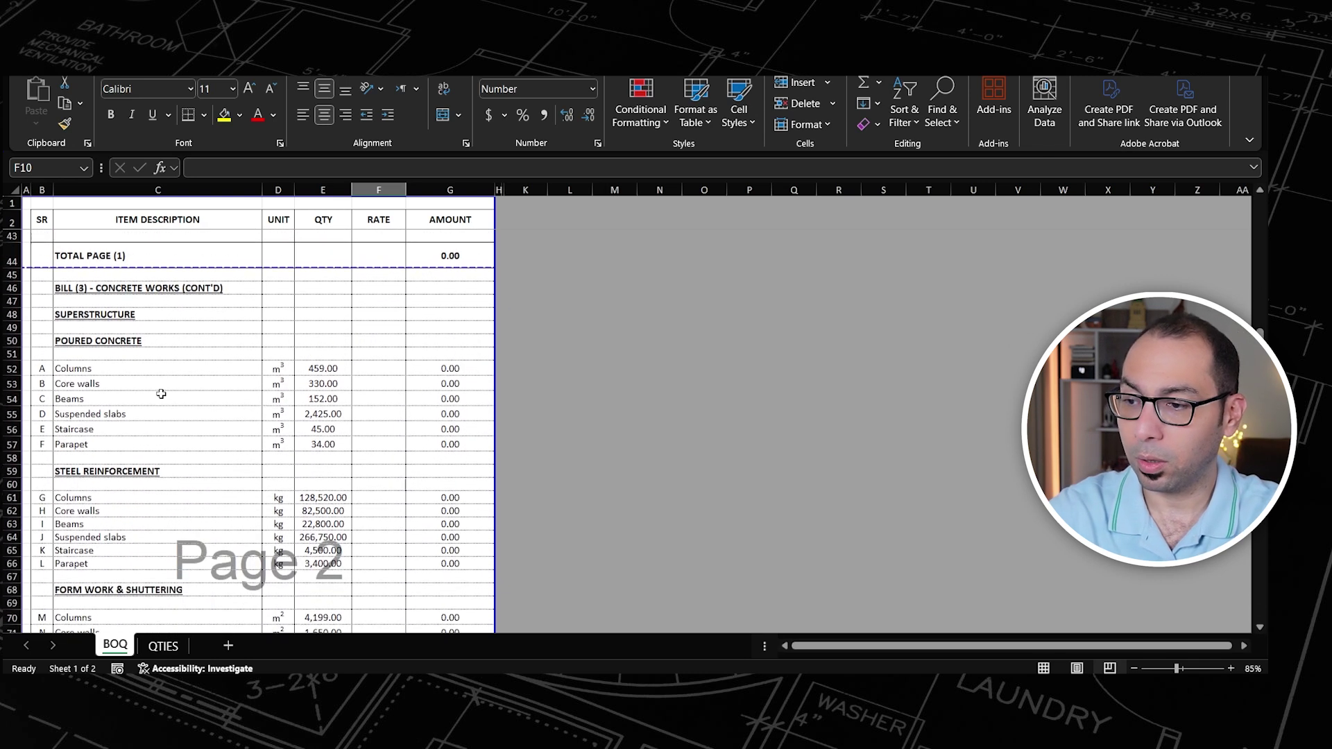
{"action": "scroll", "coordinate": [317, 472], "scroll_direction": "up", "scroll_amount": 18}
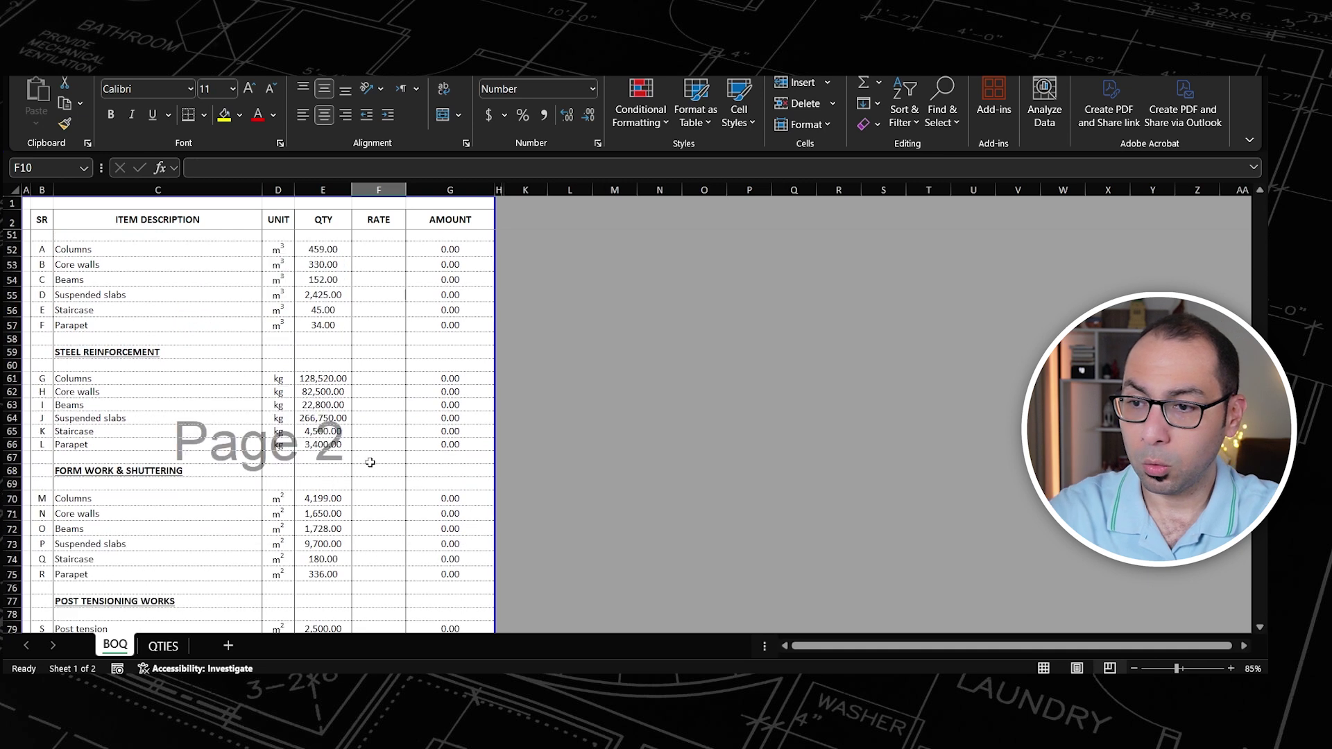
{"action": "scroll", "coordinate": [378, 422], "scroll_direction": "up", "scroll_amount": 1}
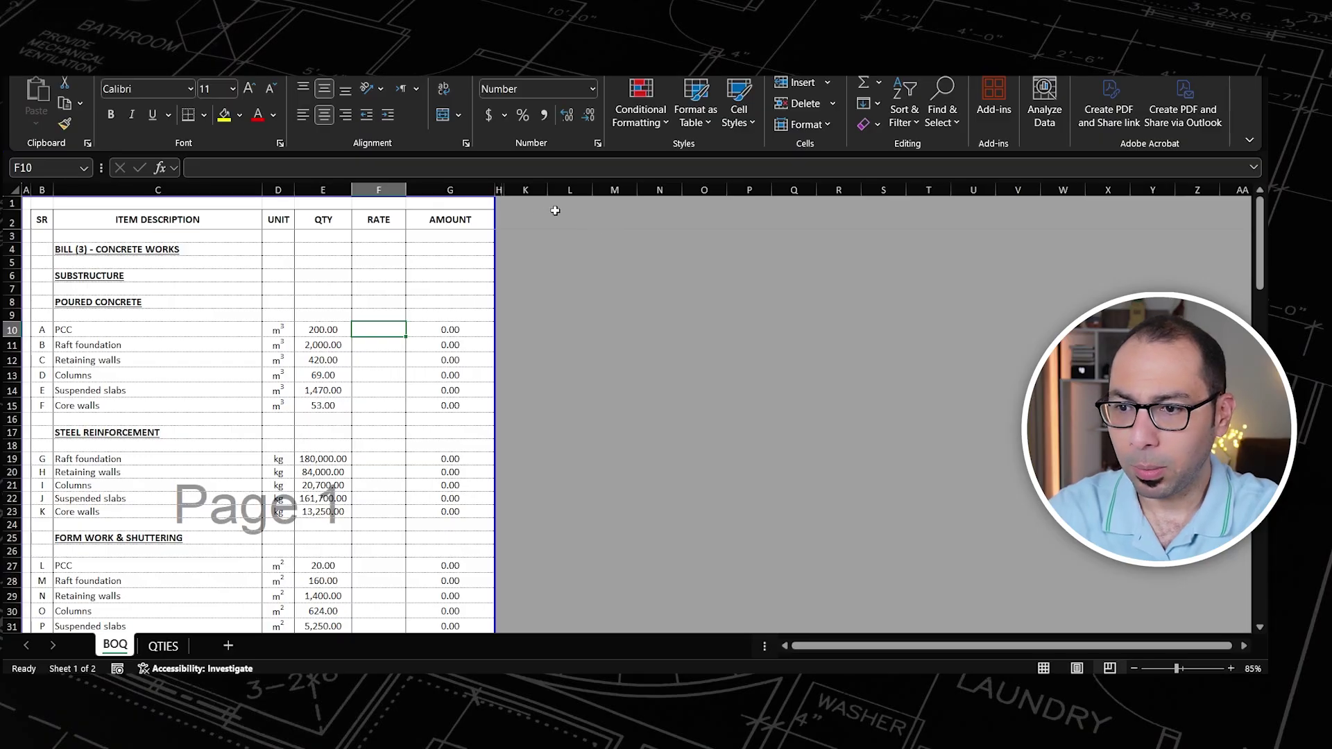
Step: Add RATE and AMOUNT headings in K2:L2 under a bold MATERIALS heading merged across K1:L1
{"action": "left_click", "coordinate": [538, 207]}
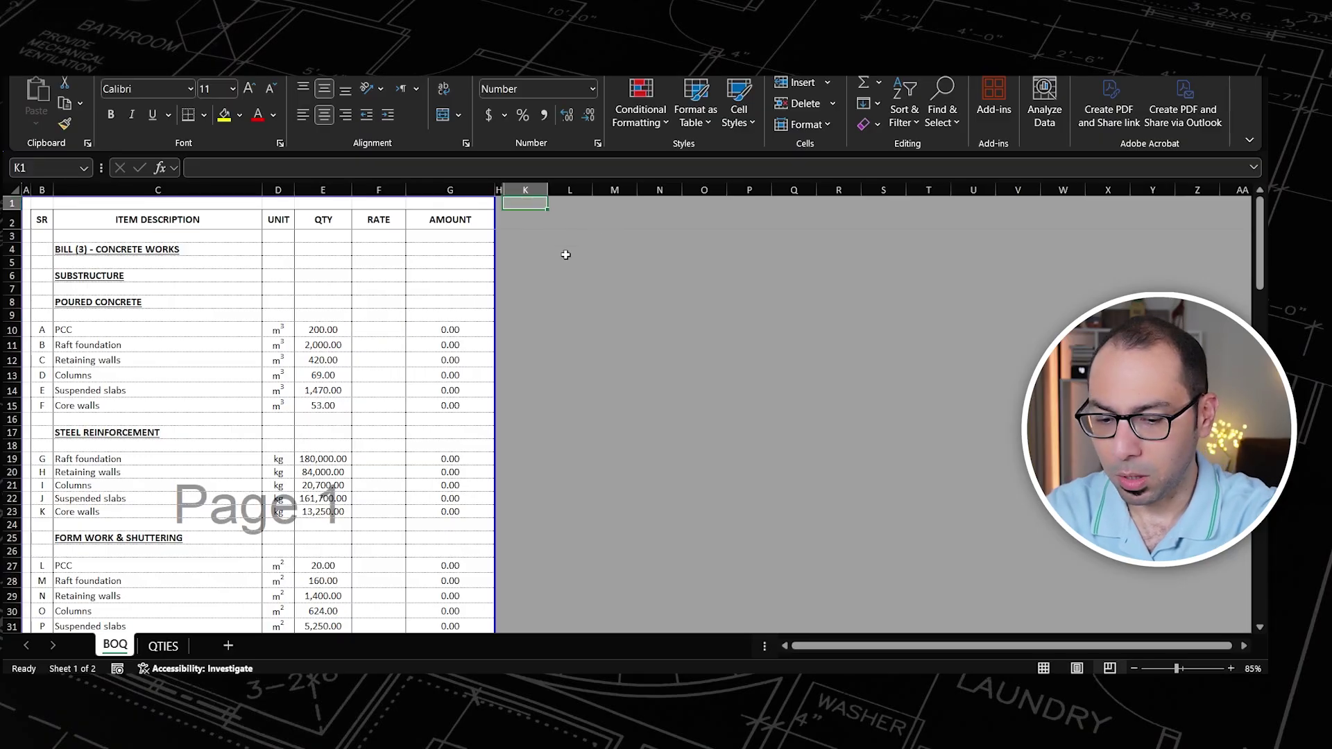
{"action": "key", "text": "Down"}
{"action": "type", "text": "R"}
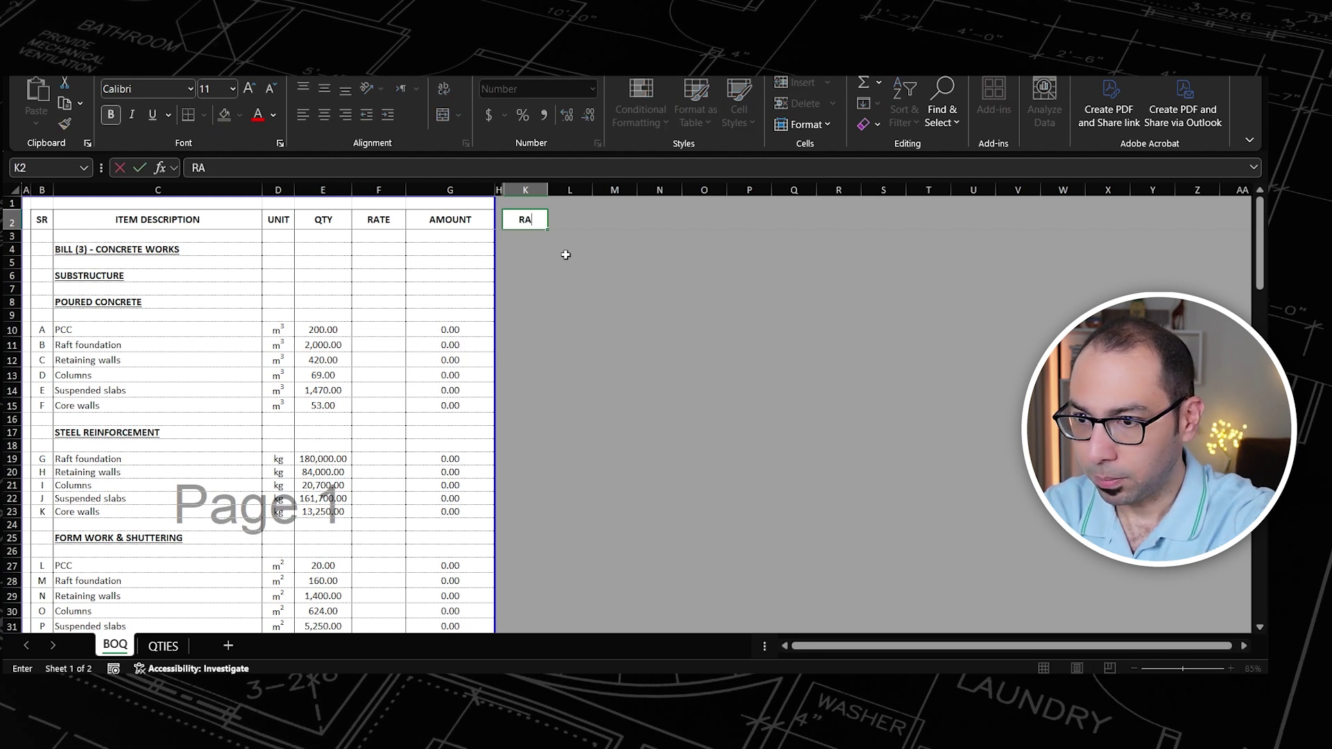
{"action": "type", "text": "ATE"}
{"action": "key", "text": "Tab"}
{"action": "type", "text": "AMOUNT"}
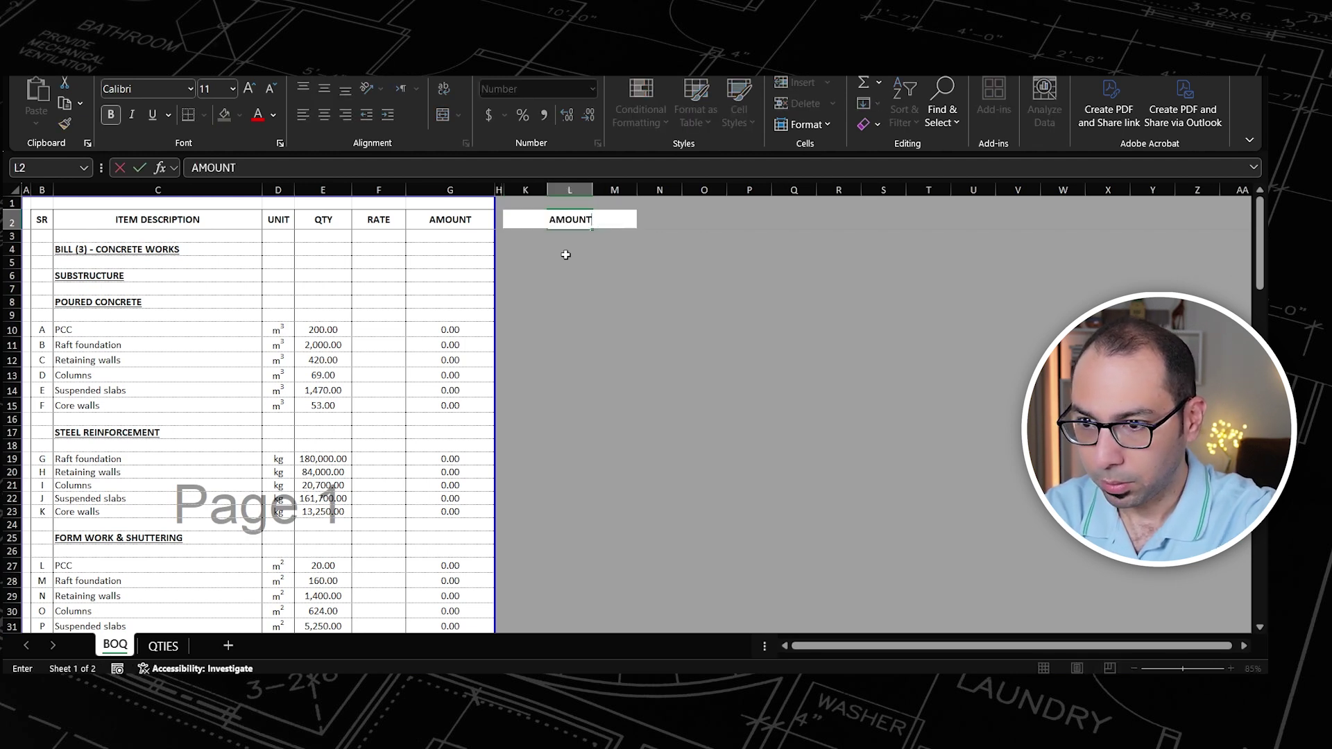
{"action": "key", "text": "Up"}
{"action": "key", "text": "shift+Left"}
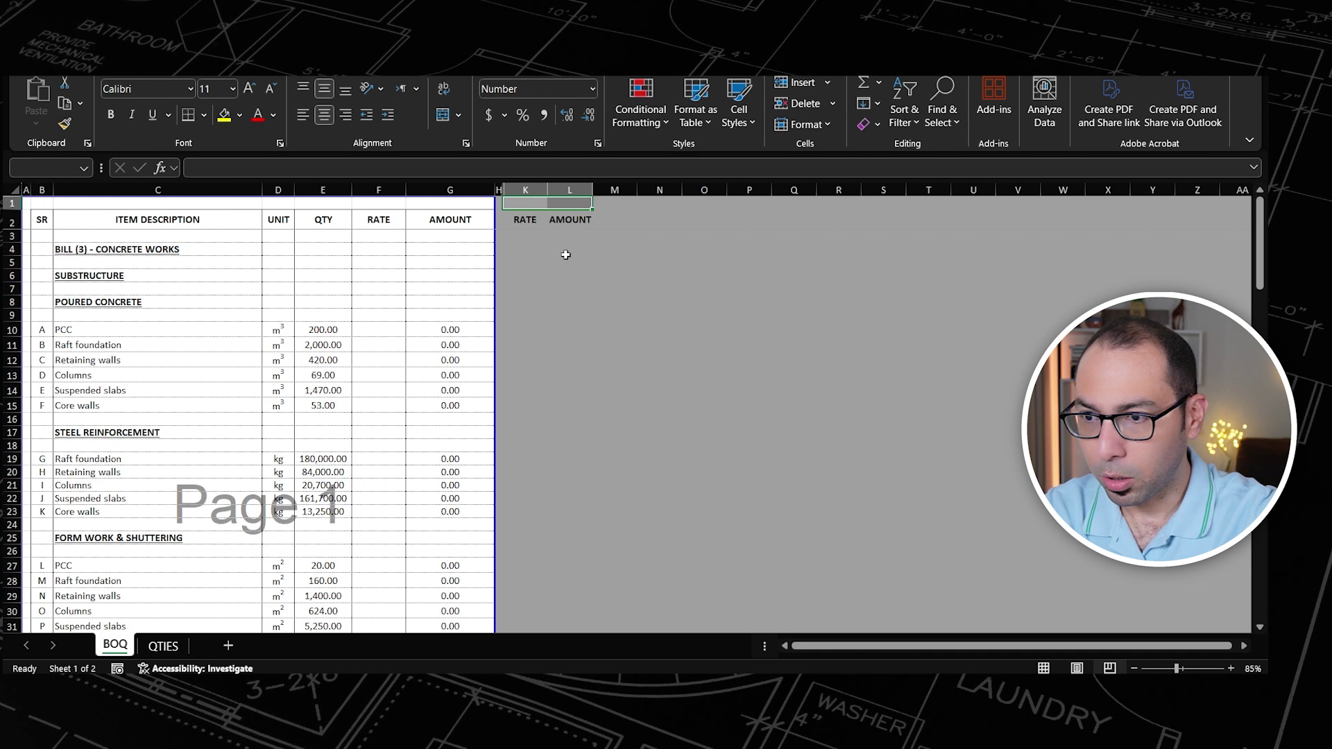
{"action": "left_click", "coordinate": [442, 114]}
{"action": "type", "text": "MATERIALS"}
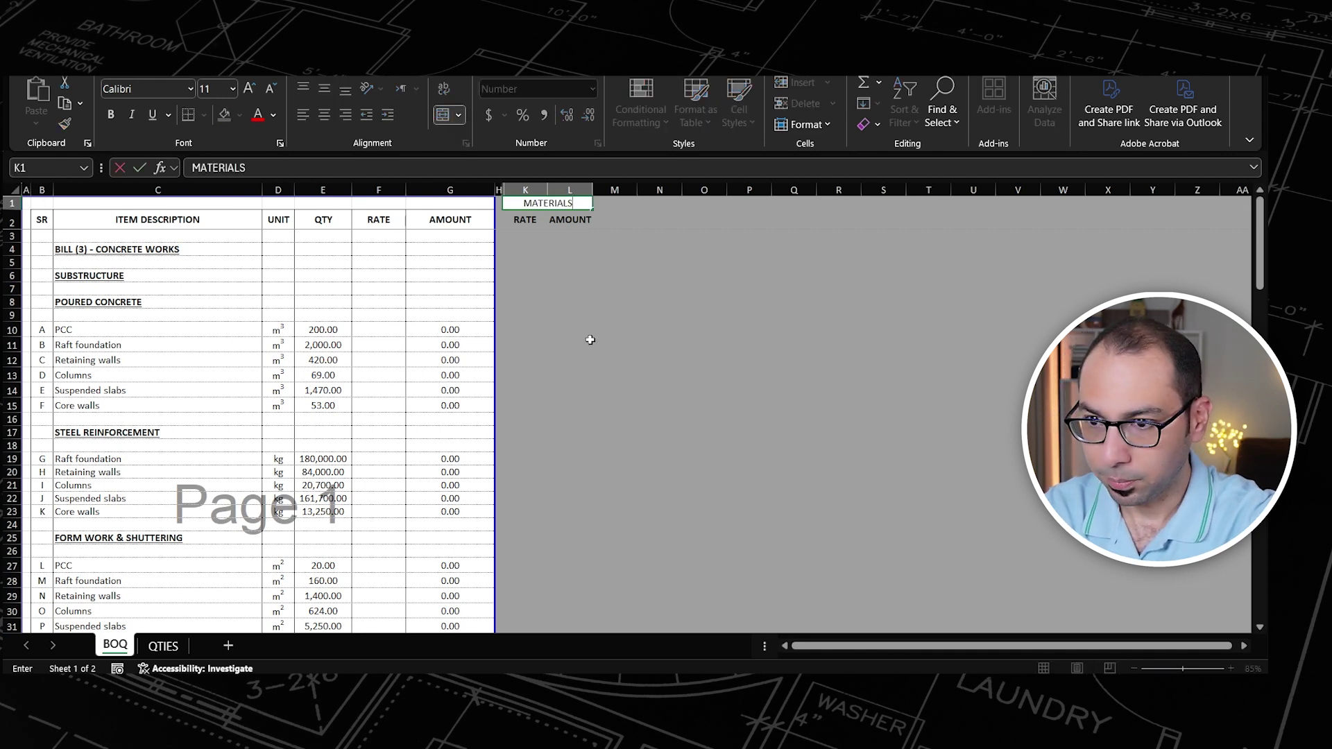
{"action": "key", "text": "ctrl+Return"}
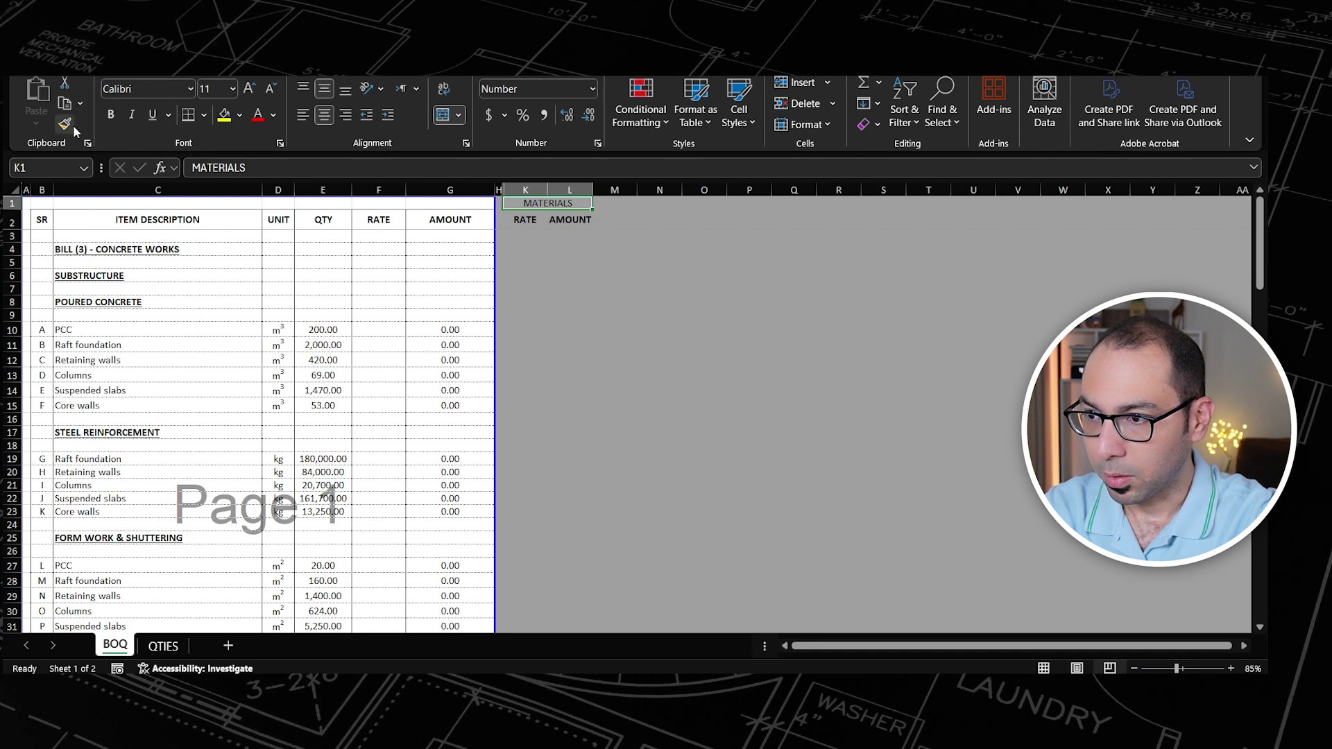
{"action": "left_click", "coordinate": [111, 116]}
Step: Copy the MATERIALS header block K1:L2 and mark M1, O1, Q1 and S1 as paste targets
{"action": "left_click", "coordinate": [568, 222], "text": "shift"}
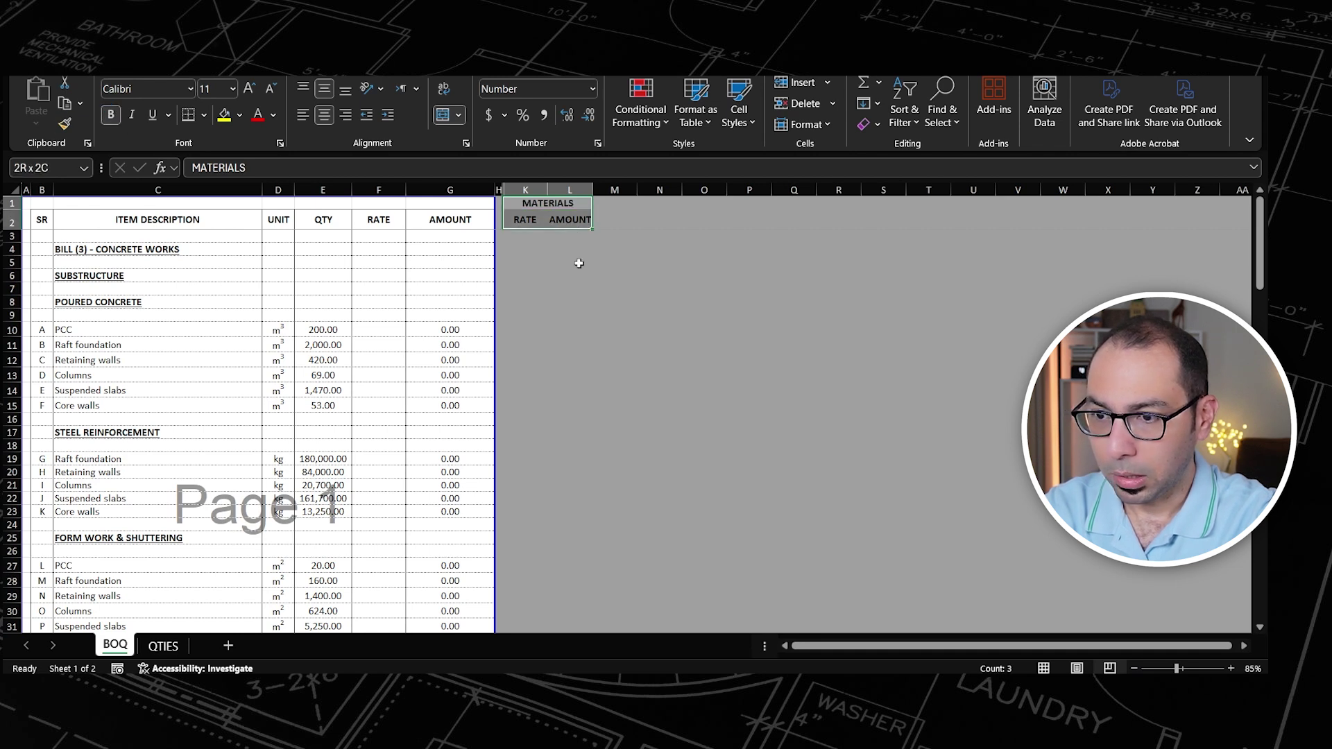
{"action": "key", "text": "ctrl+c"}
{"action": "left_click", "coordinate": [615, 203]}
{"action": "left_click", "coordinate": [704, 203], "text": "ctrl"}
{"action": "left_click", "coordinate": [797, 206], "text": "ctrl"}
{"action": "left_click", "coordinate": [881, 204], "text": "ctrl"}
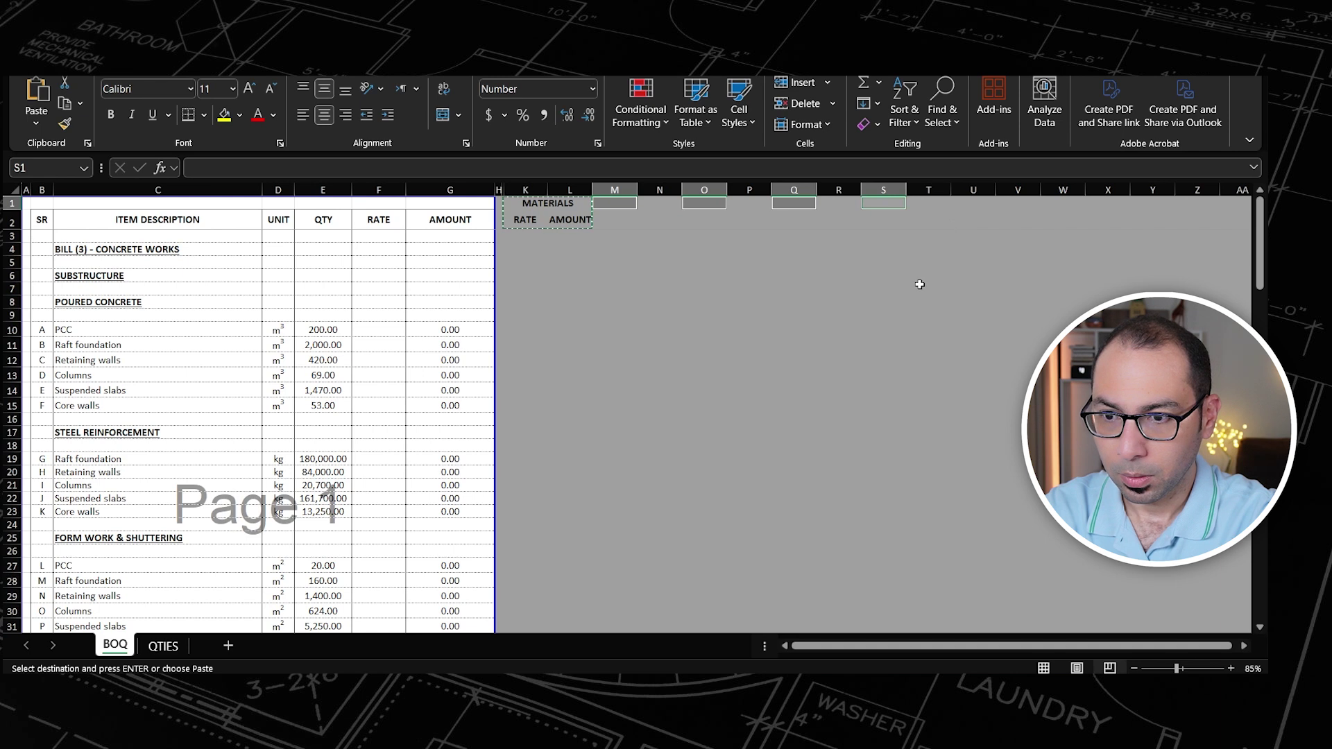
Step: Paste the header block into M1, O1, Q1, S1 and relabel them EQUIPMENT, MANPOWER, SUBCONTRACTORS and TOTAL
{"action": "key", "text": "Return"}
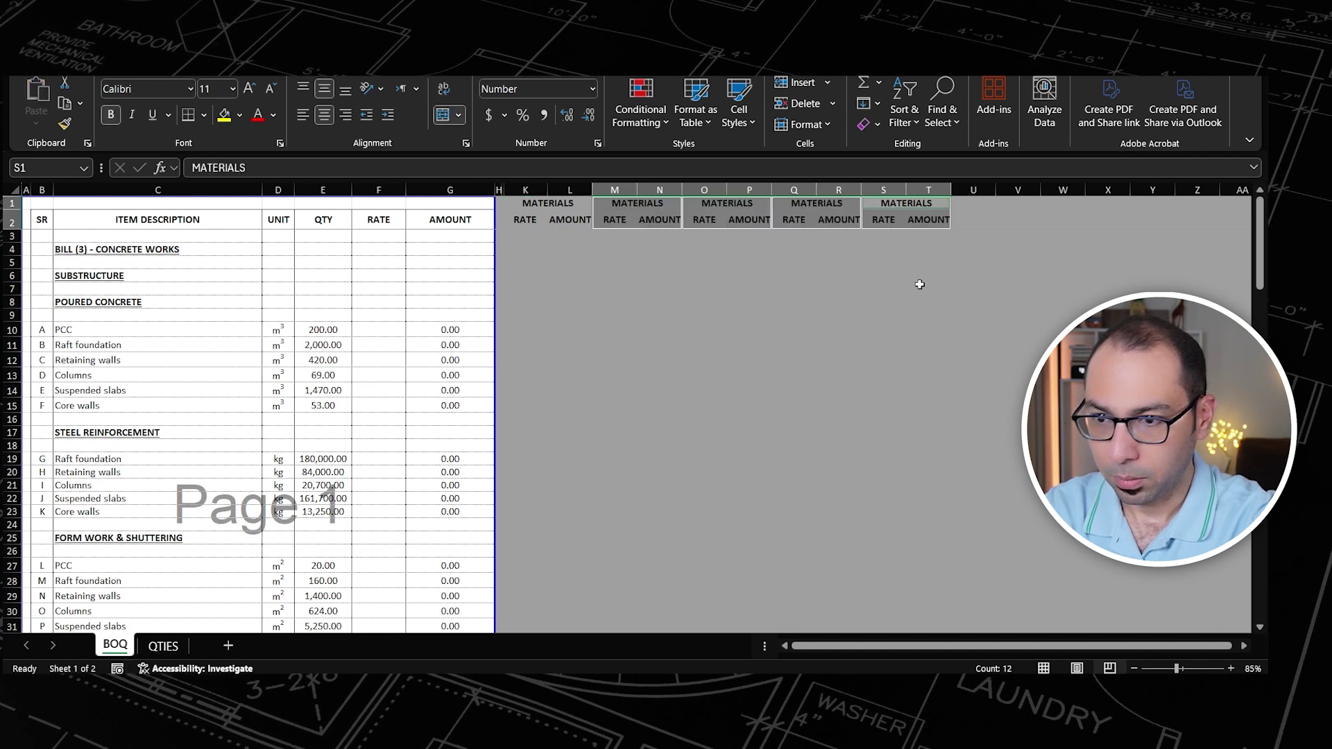
{"action": "left_click", "coordinate": [624, 204]}
{"action": "type", "text": "EQ"}
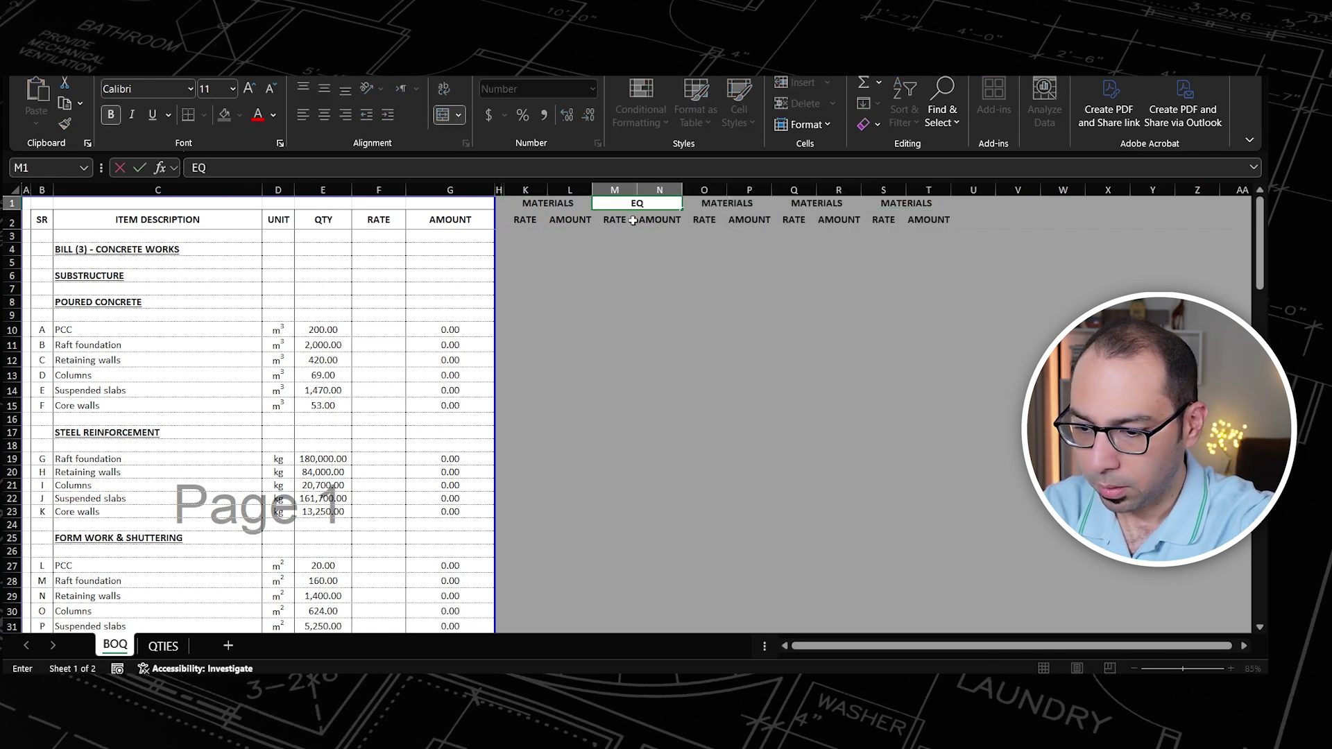
{"action": "type", "text": "UIPMENT"}
{"action": "key", "text": "Tab"}
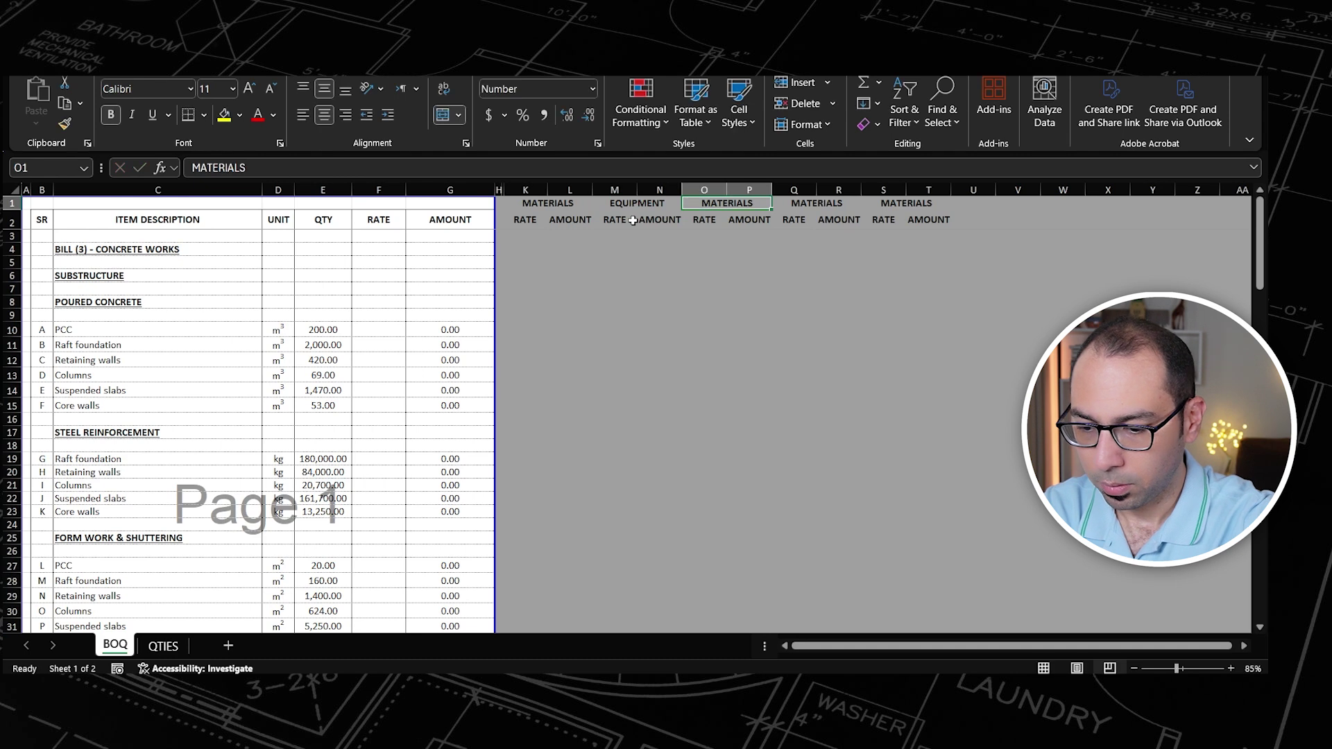
{"action": "type", "text": ","}
{"action": "type", "text": "ANPOWER"}
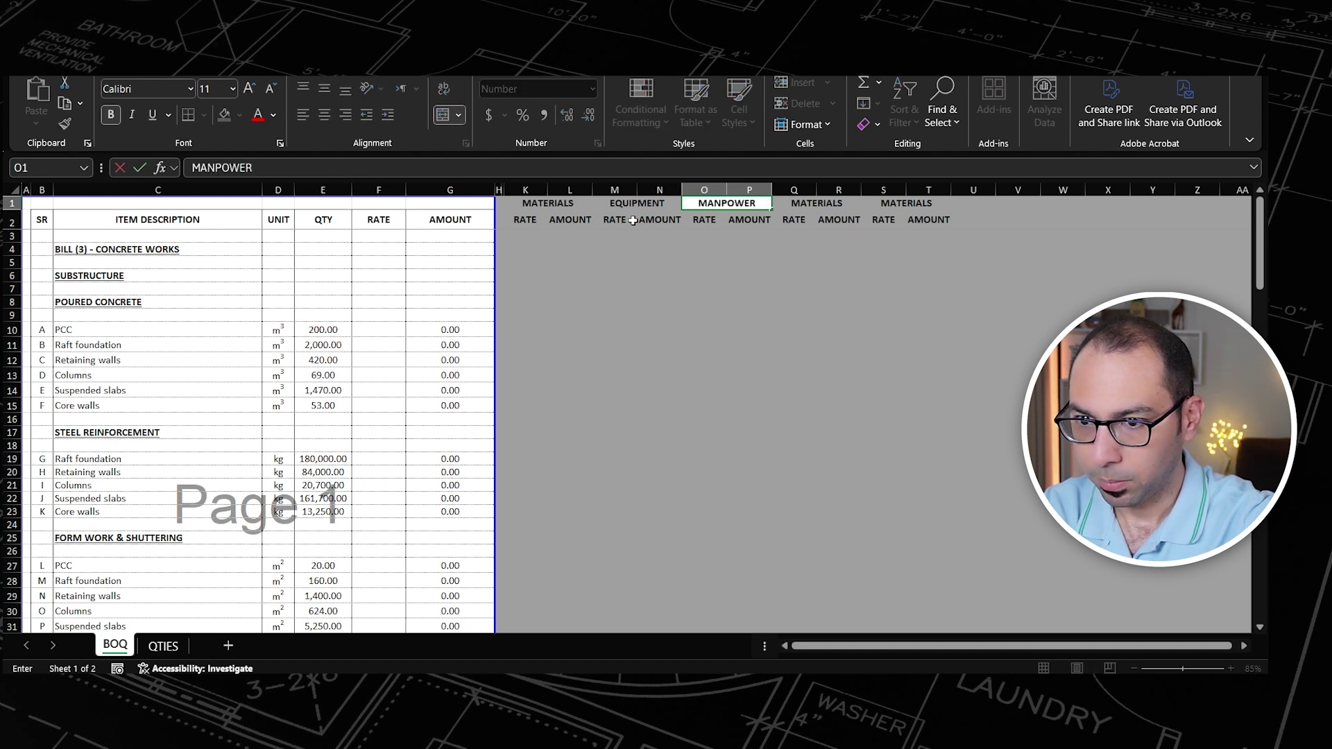
{"action": "key", "text": "Tab"}
{"action": "type", "text": "SUBCONTRACTORS"}
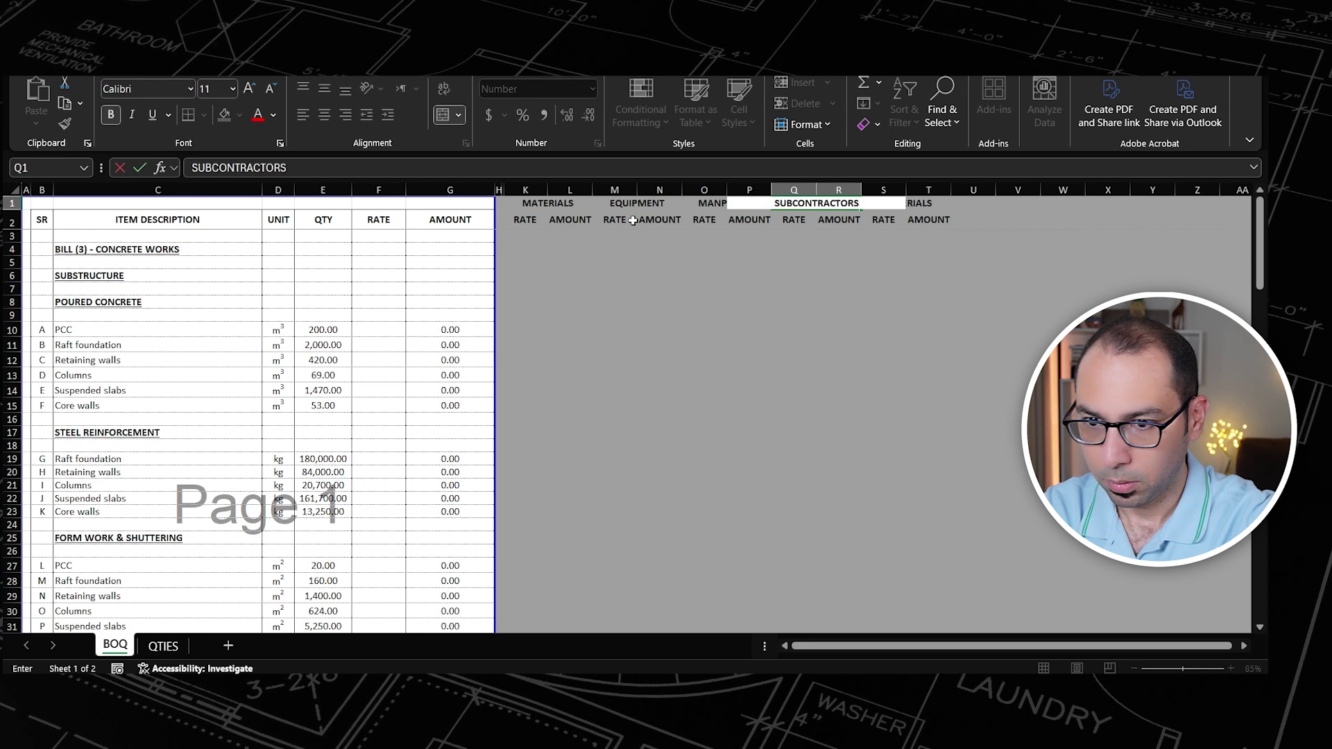
{"action": "key", "text": "Tab"}
{"action": "type", "text": "TOTAL"}
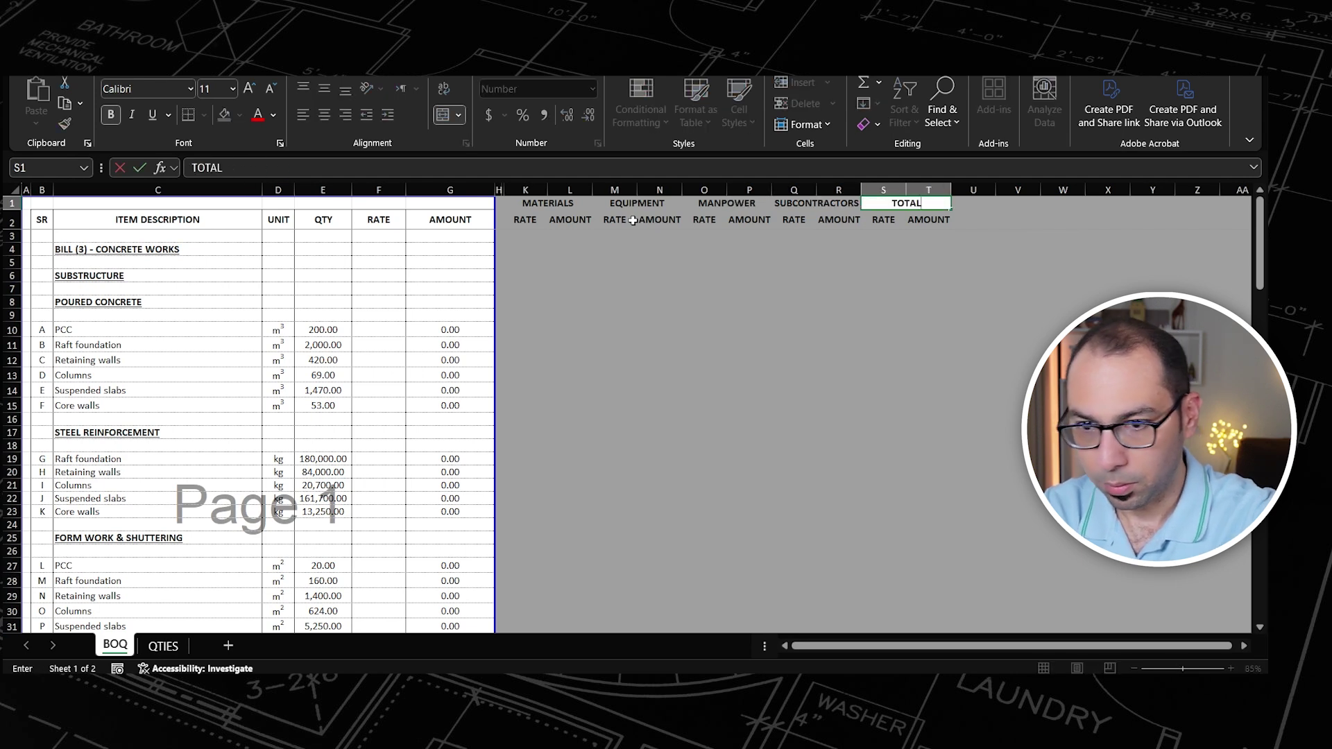
{"action": "left_click", "coordinate": [716, 277]}
Step: Apply All Borders to the cost header cells from MATERIALS through column T
{"action": "left_click", "coordinate": [537, 203]}
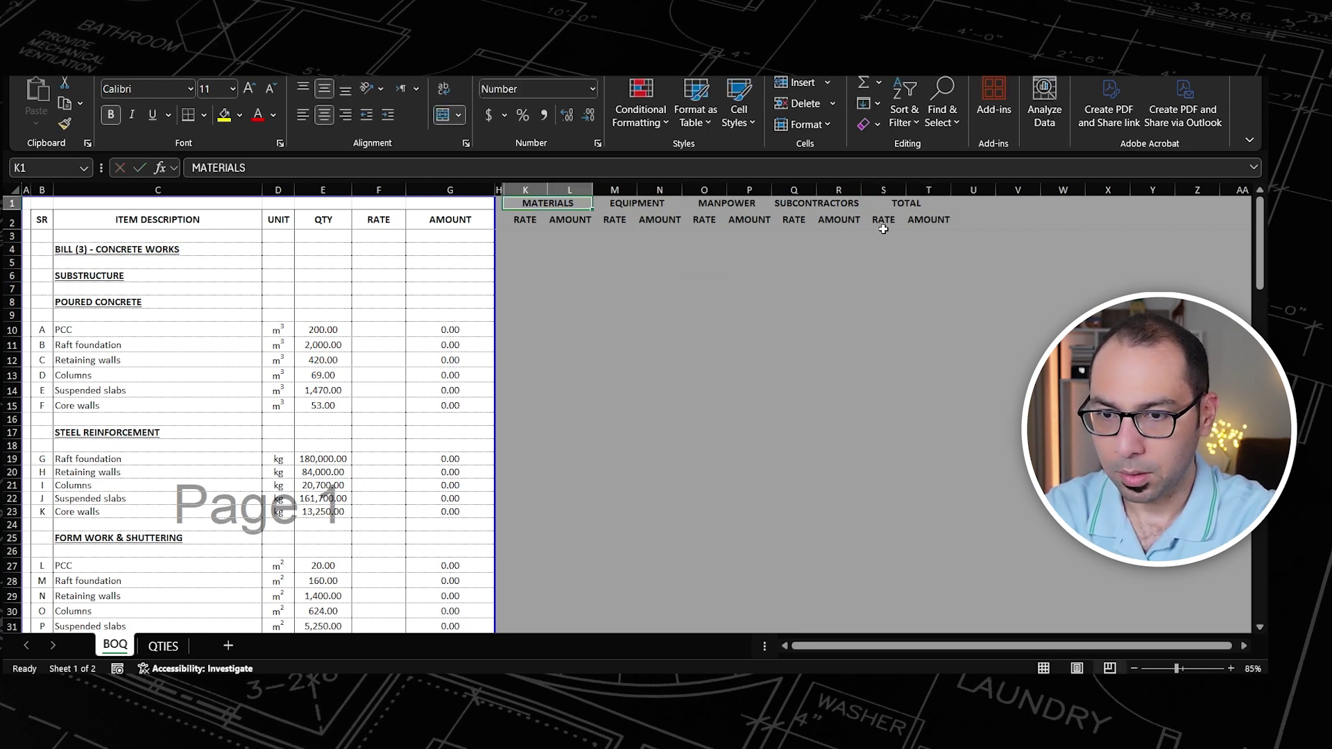
{"action": "left_click", "coordinate": [927, 221], "text": "shift"}
{"action": "left_click", "coordinate": [204, 115]}
{"action": "left_click", "coordinate": [233, 282]}
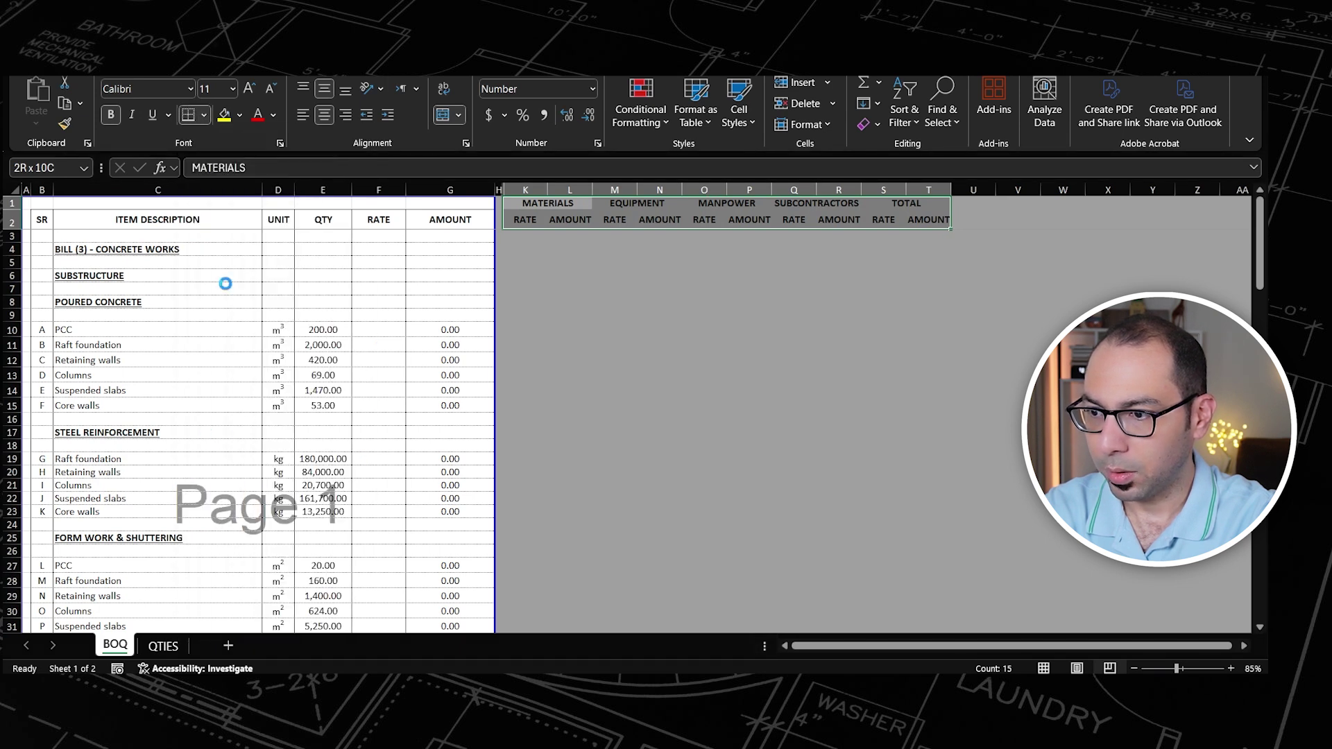
Step: Border K3:T130 with left, right, bottom, vertical and hairline inside horizontal lines via Format Cells
{"action": "left_click", "coordinate": [518, 239]}
{"action": "scroll", "coordinate": [912, 289], "scroll_direction": "down", "scroll_amount": 18}
{"action": "scroll", "coordinate": [921, 372], "scroll_direction": "down", "scroll_amount": 20}
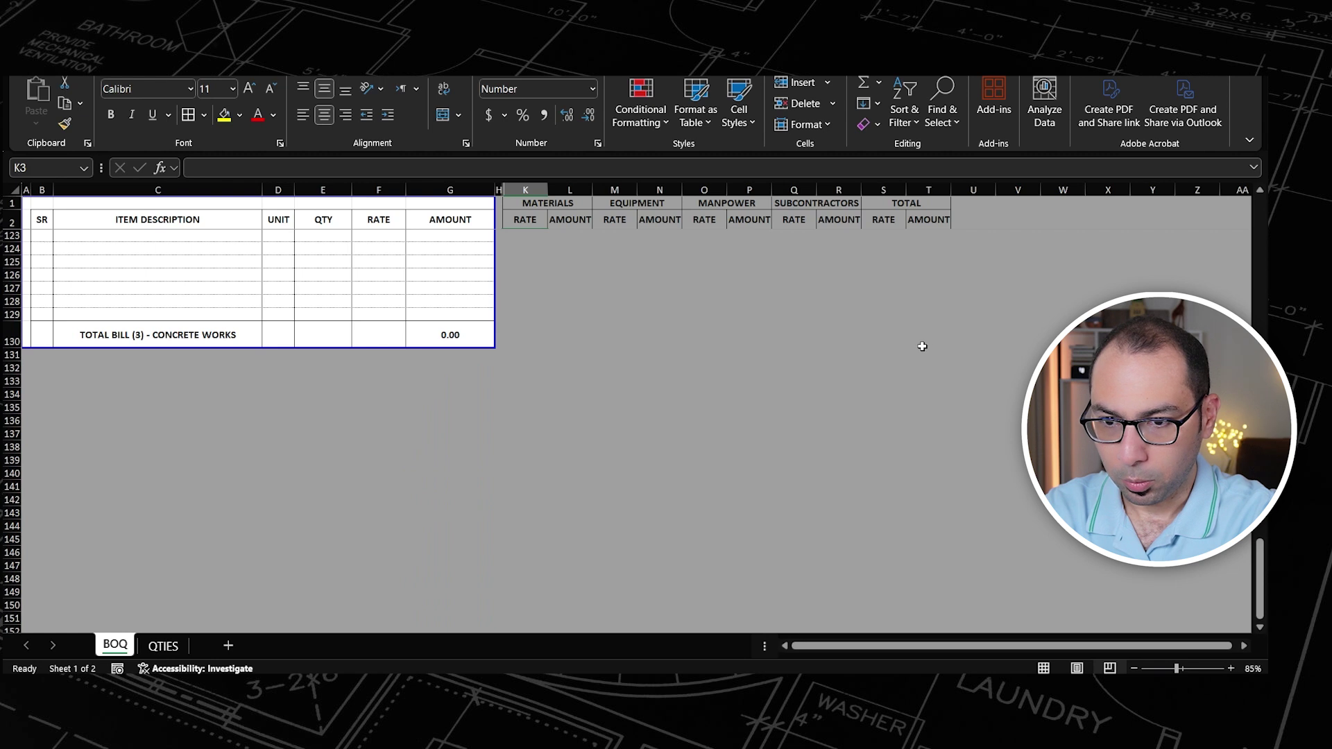
{"action": "left_click", "coordinate": [922, 346], "text": "shift"}
{"action": "scroll", "coordinate": [844, 366], "scroll_direction": "up", "scroll_amount": 6}
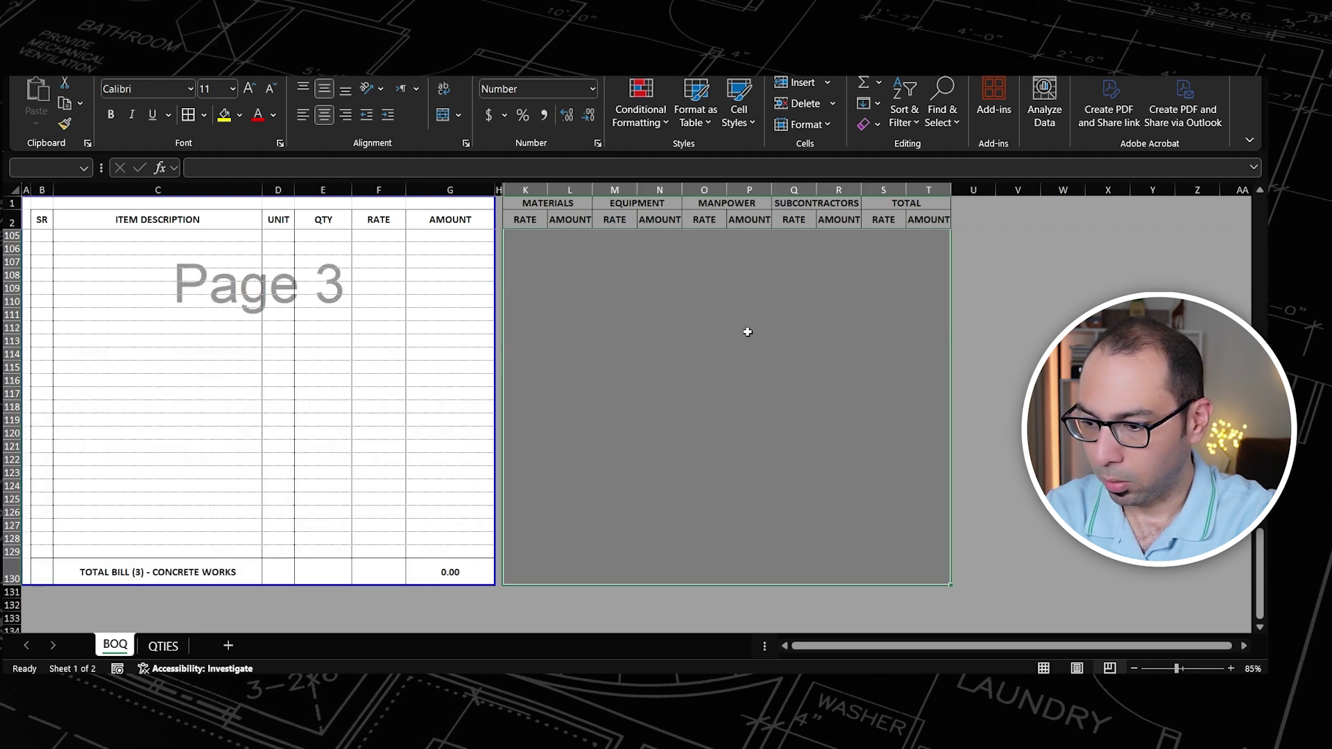
{"action": "key", "text": "ctrl+1"}
{"action": "left_click", "coordinate": [607, 164]}
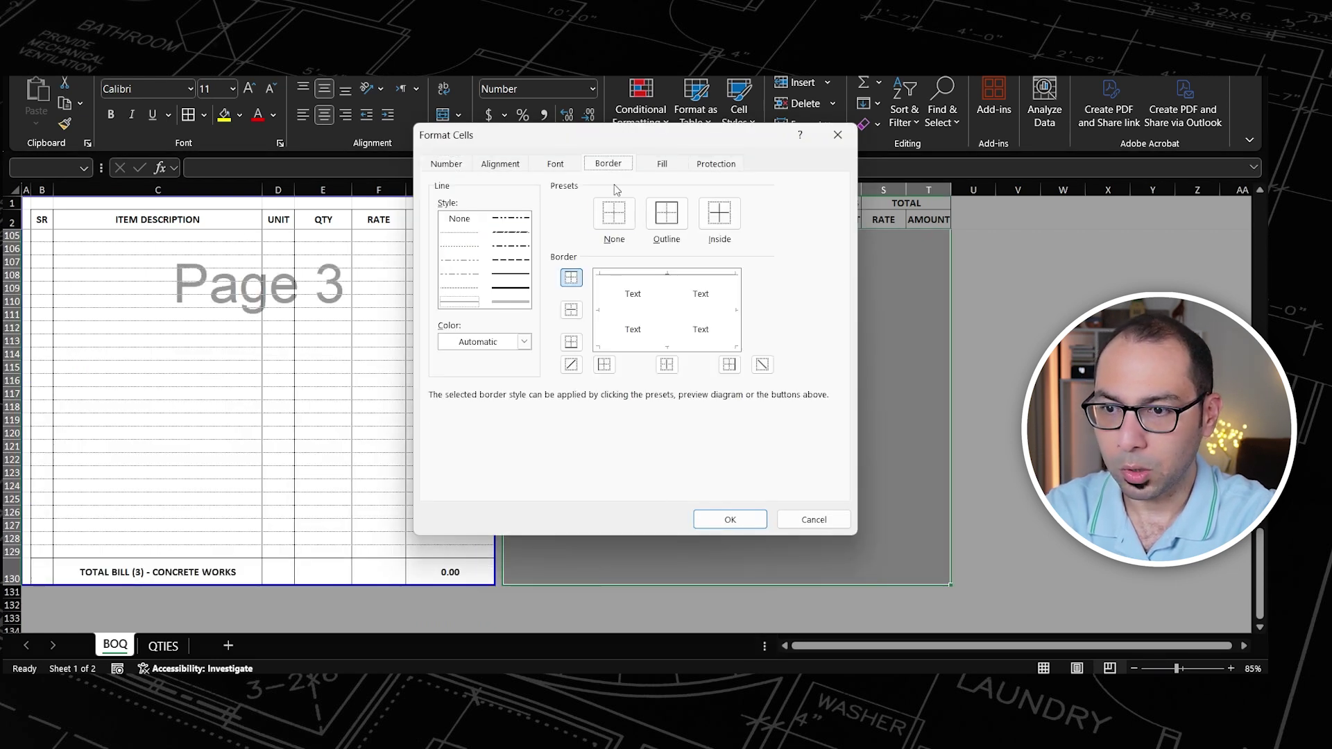
{"action": "left_click", "coordinate": [598, 296]}
{"action": "left_click", "coordinate": [672, 312]}
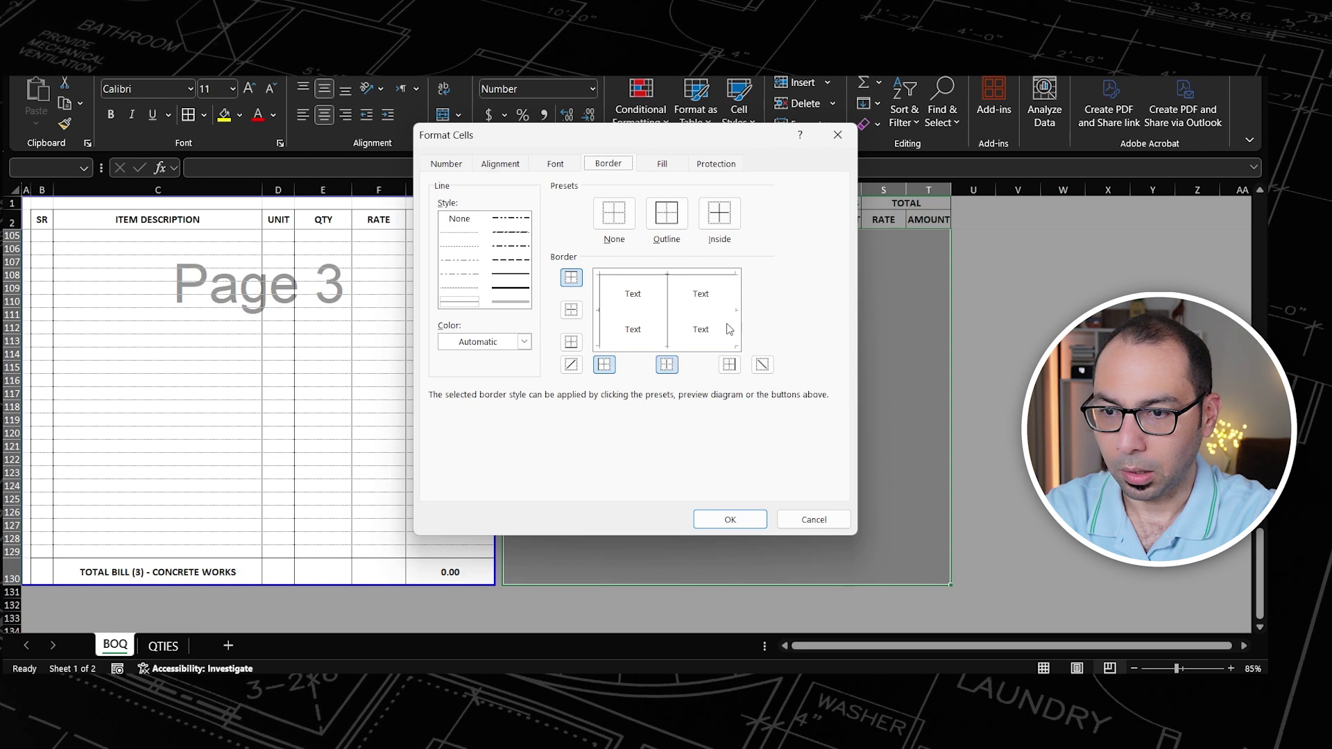
{"action": "left_click", "coordinate": [738, 330]}
{"action": "left_click", "coordinate": [704, 347]}
{"action": "left_click", "coordinate": [466, 235]}
{"action": "left_click", "coordinate": [637, 316]}
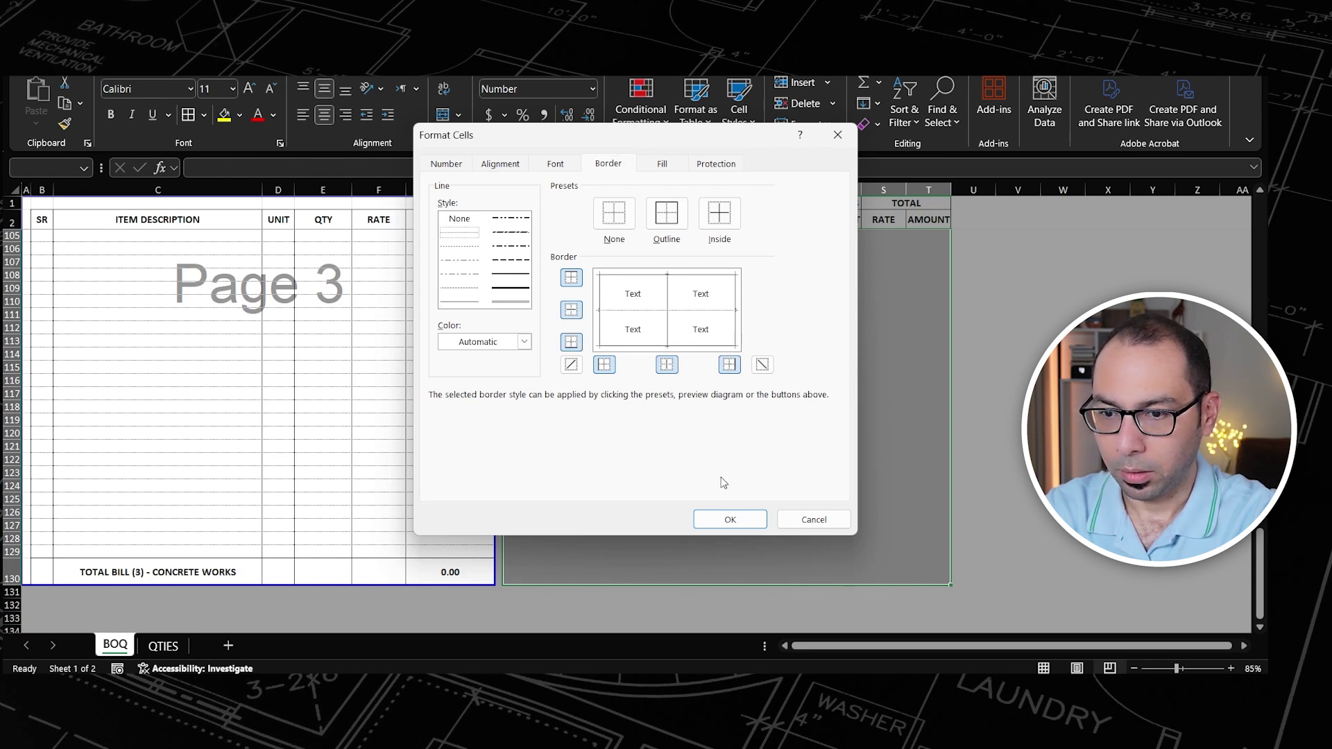
{"action": "left_click", "coordinate": [730, 519]}
{"action": "scroll", "coordinate": [703, 433], "scroll_direction": "up", "scroll_amount": 6}
{"action": "scroll", "coordinate": [703, 433], "scroll_direction": "up", "scroll_amount": 20}
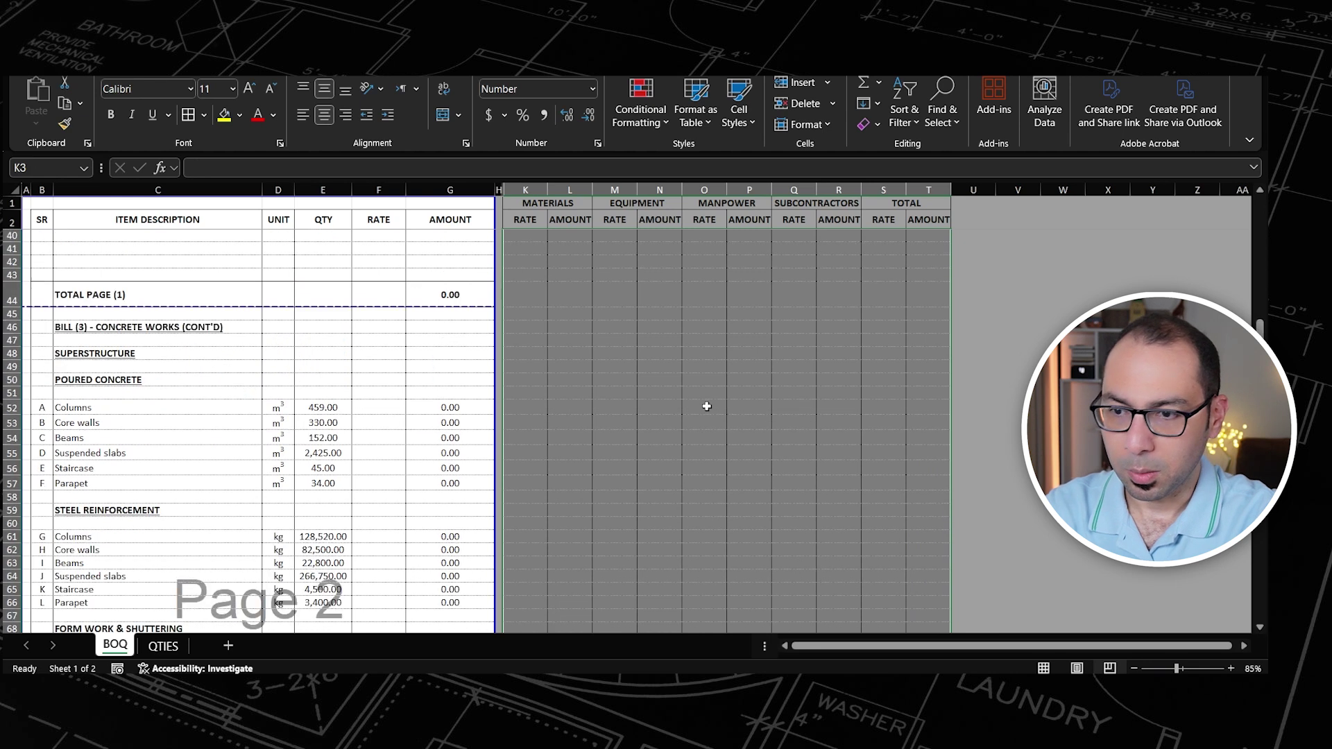
Step: Apply All Borders to the Total Page (1) row K44:T44
{"action": "left_click", "coordinate": [630, 335]}
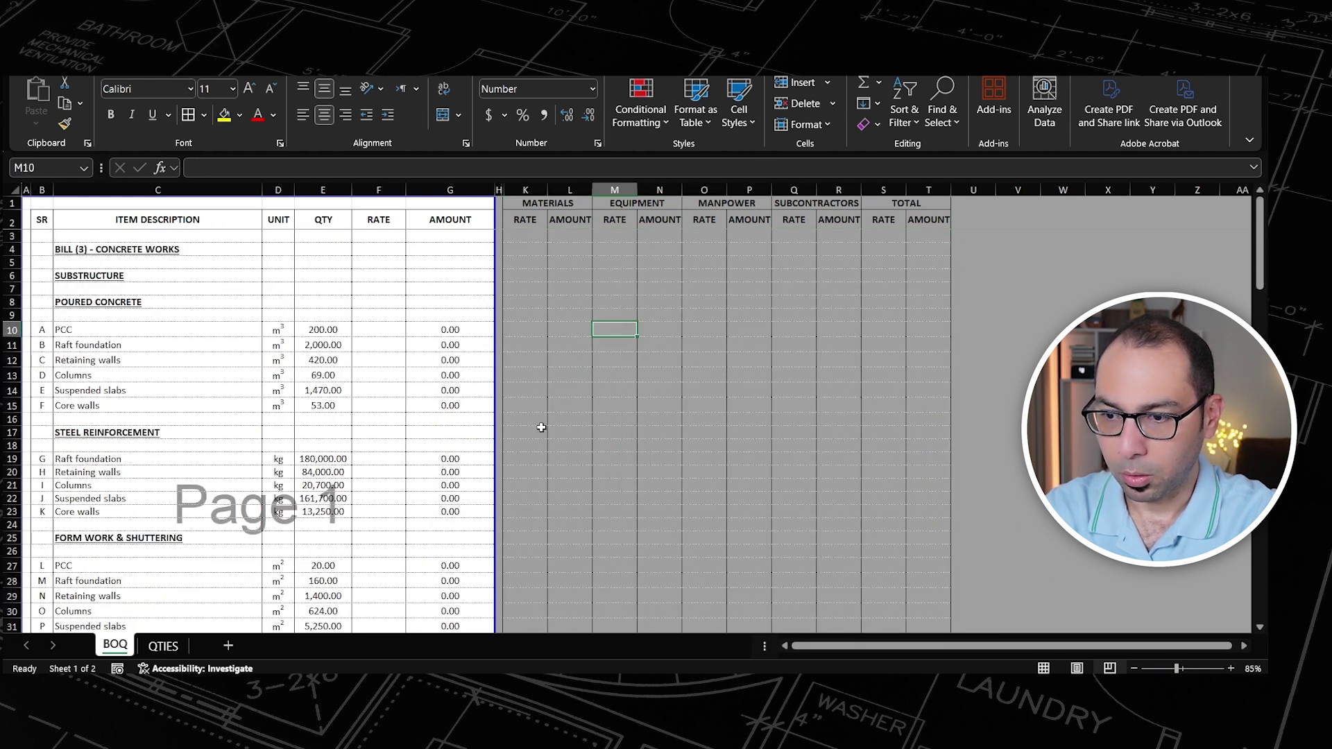
{"action": "scroll", "coordinate": [541, 428], "scroll_direction": "down", "scroll_amount": 9}
{"action": "left_click", "coordinate": [524, 459]}
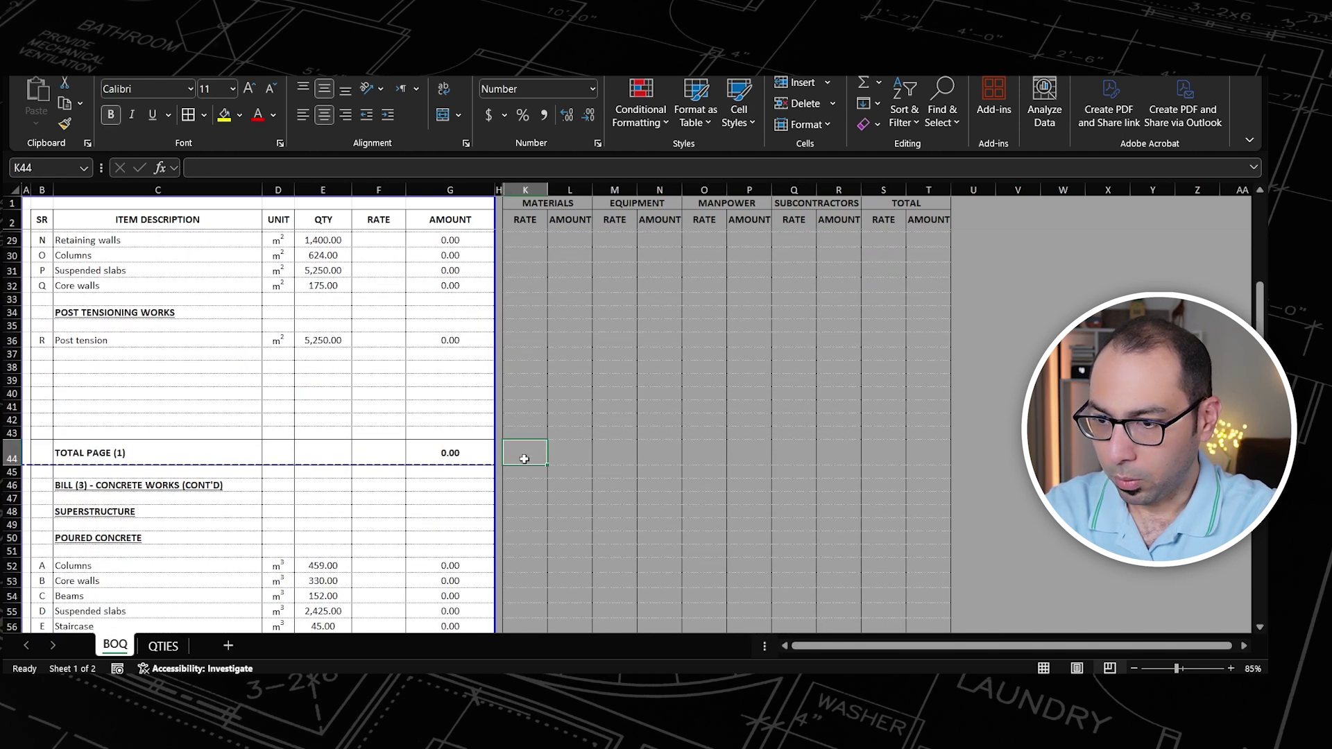
{"action": "left_click", "coordinate": [932, 451], "text": "shift"}
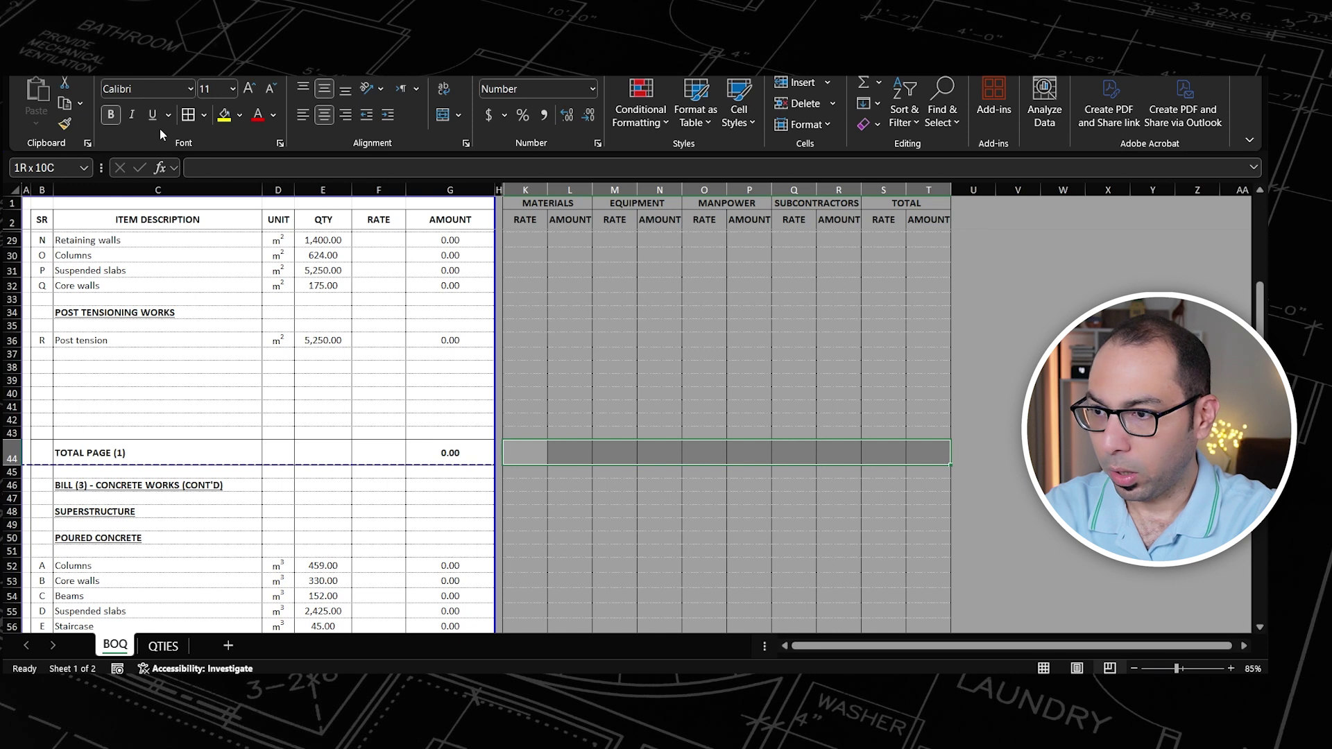
{"action": "left_click", "coordinate": [188, 115]}
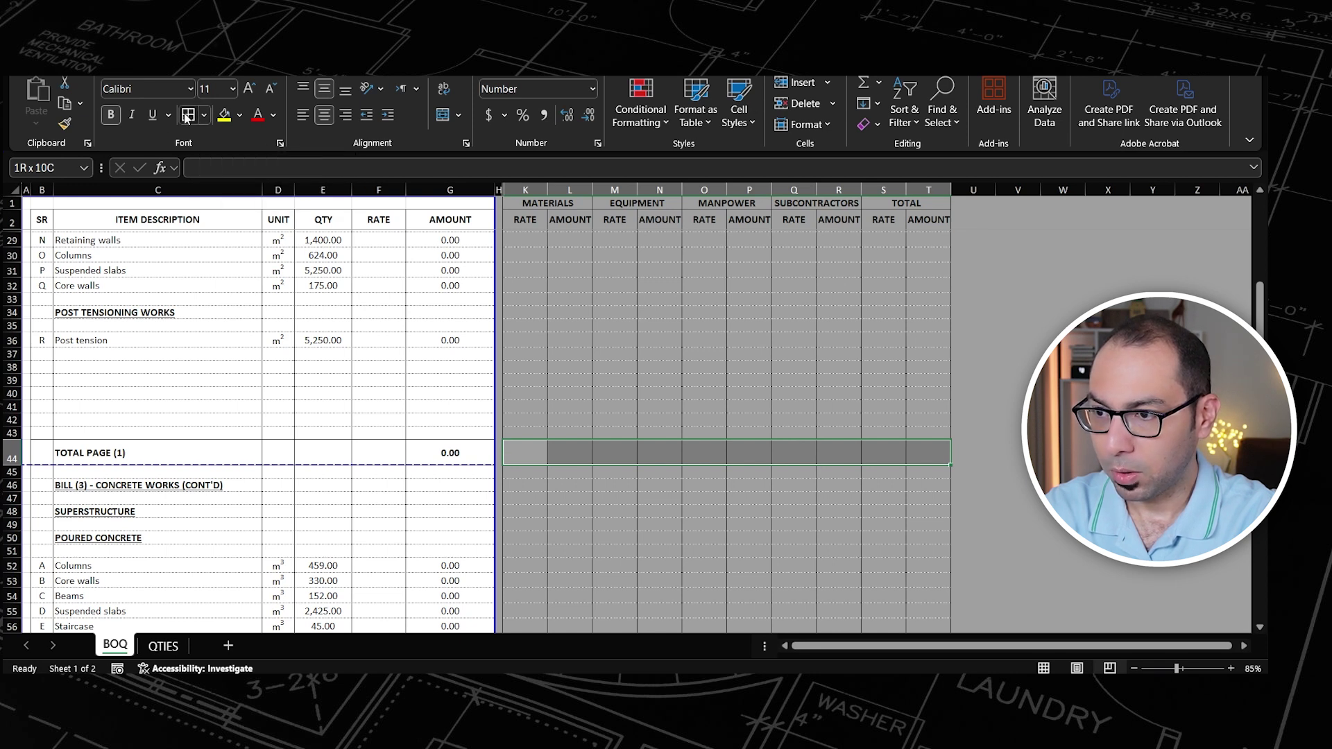
{"action": "left_click", "coordinate": [687, 511]}
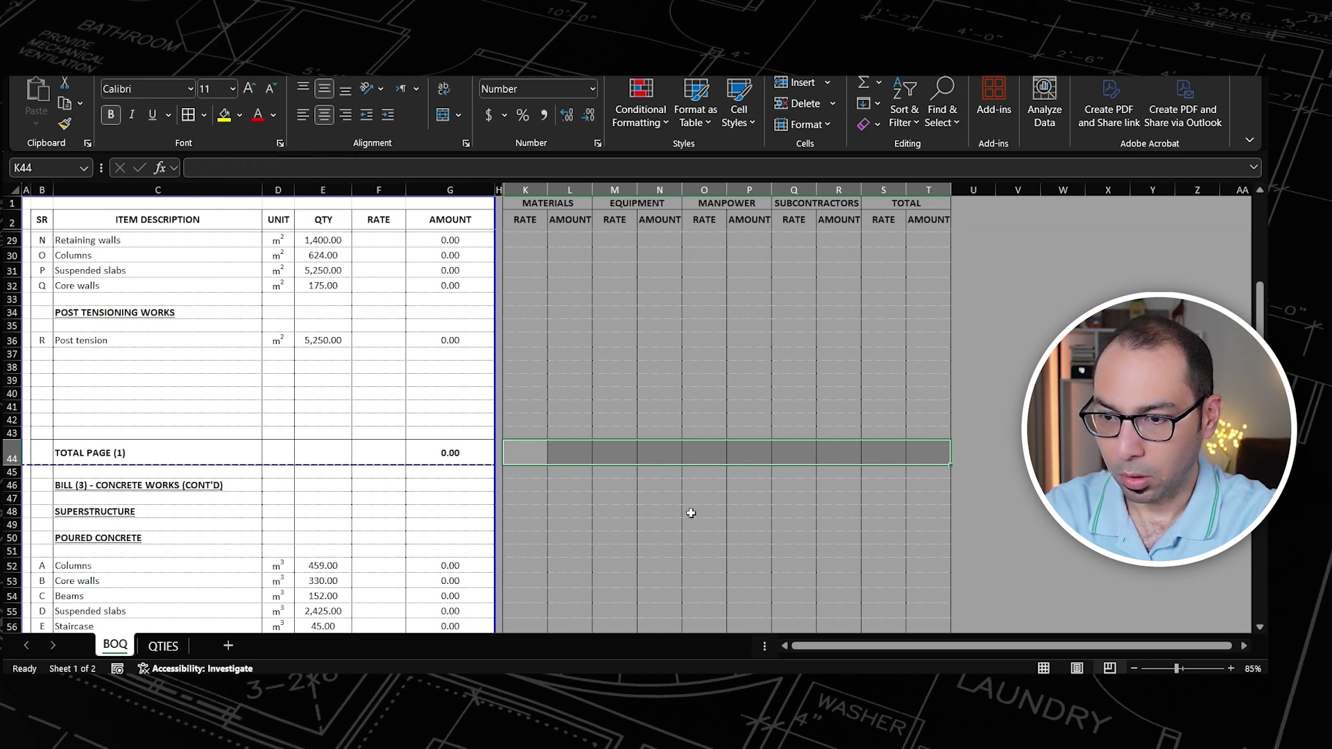
Step: Copy G44's page-total SUM into L44, N44, P44, R44 and T44, confirming L44 sums L4:L43
{"action": "double_click", "coordinate": [437, 452]}
{"action": "scroll", "coordinate": [459, 515], "scroll_direction": "up", "scroll_amount": 9}
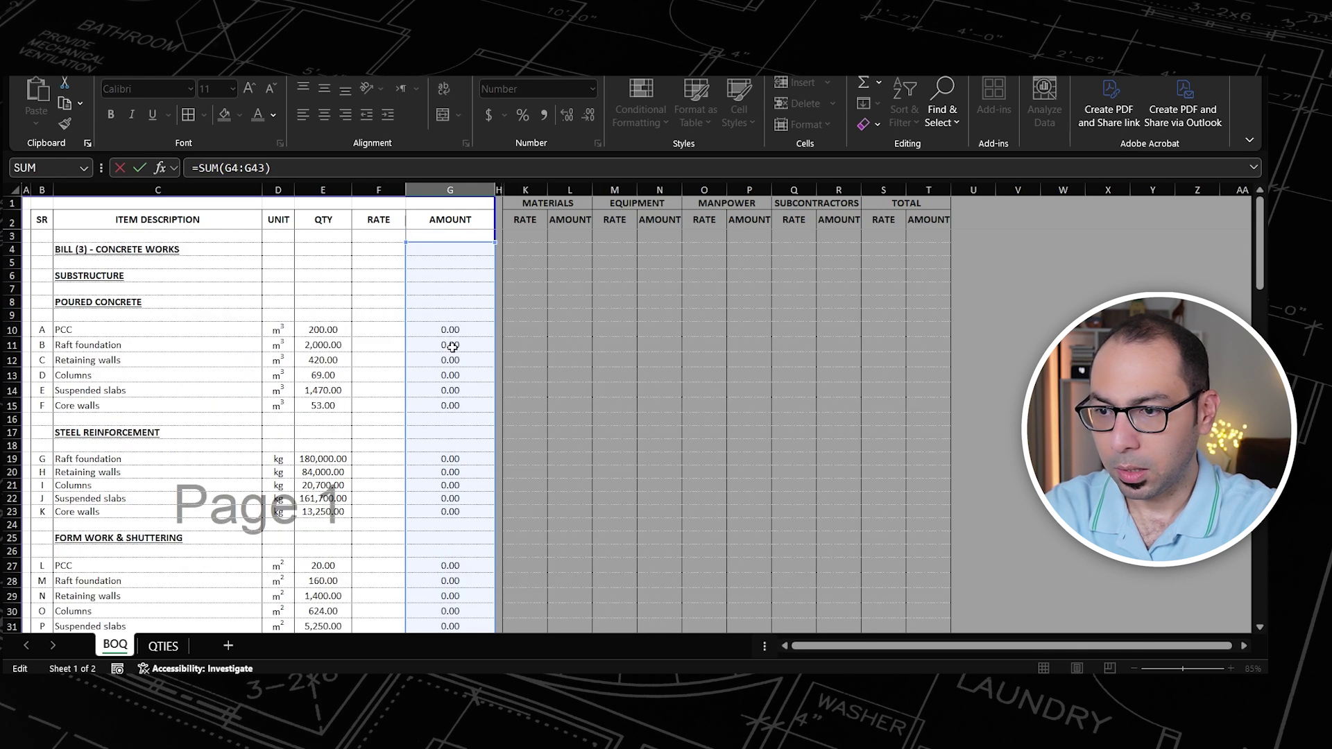
{"action": "scroll", "coordinate": [479, 437], "scroll_direction": "down", "scroll_amount": 5}
{"action": "key", "text": "Escape"}
{"action": "scroll", "coordinate": [587, 503], "scroll_direction": "down", "scroll_amount": 2}
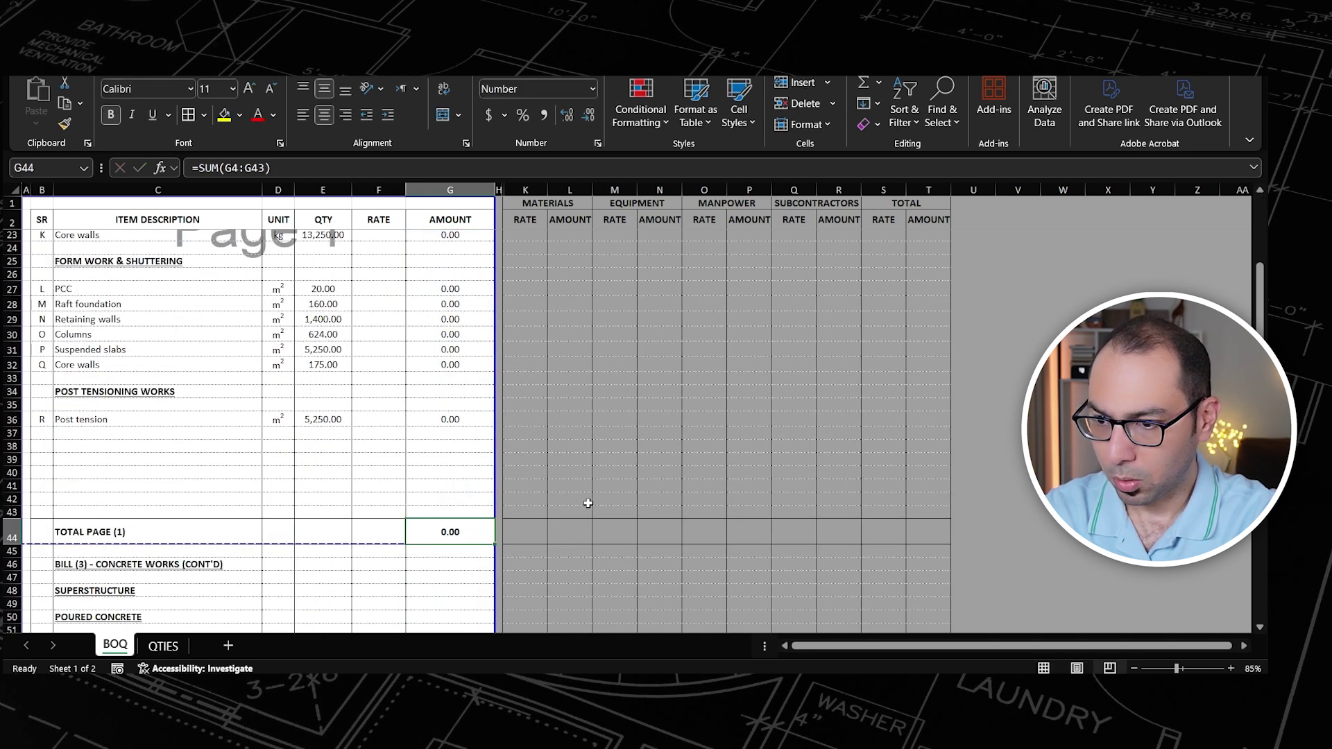
{"action": "key", "text": "ctrl+c"}
{"action": "left_click", "coordinate": [572, 532]}
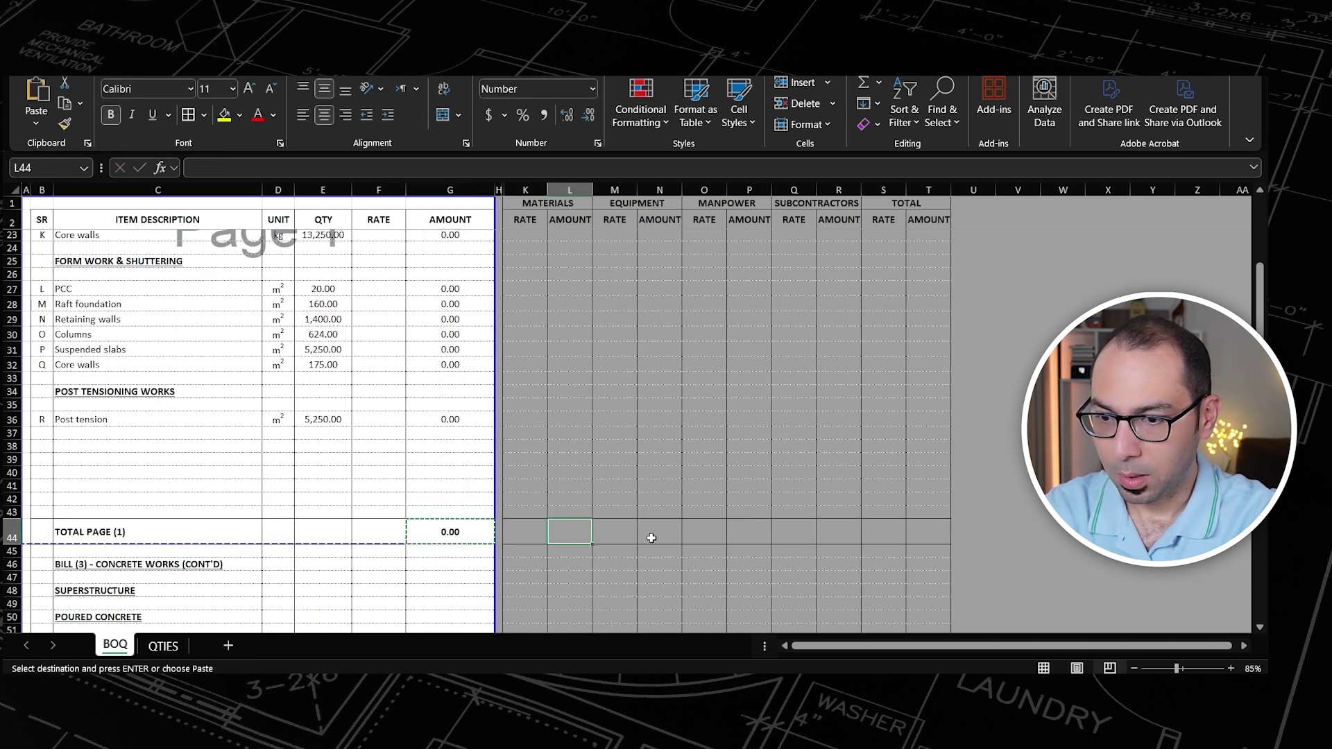
{"action": "left_click", "coordinate": [660, 535], "text": "ctrl"}
{"action": "left_click", "coordinate": [750, 535], "text": "ctrl"}
{"action": "left_click", "coordinate": [837, 532], "text": "ctrl"}
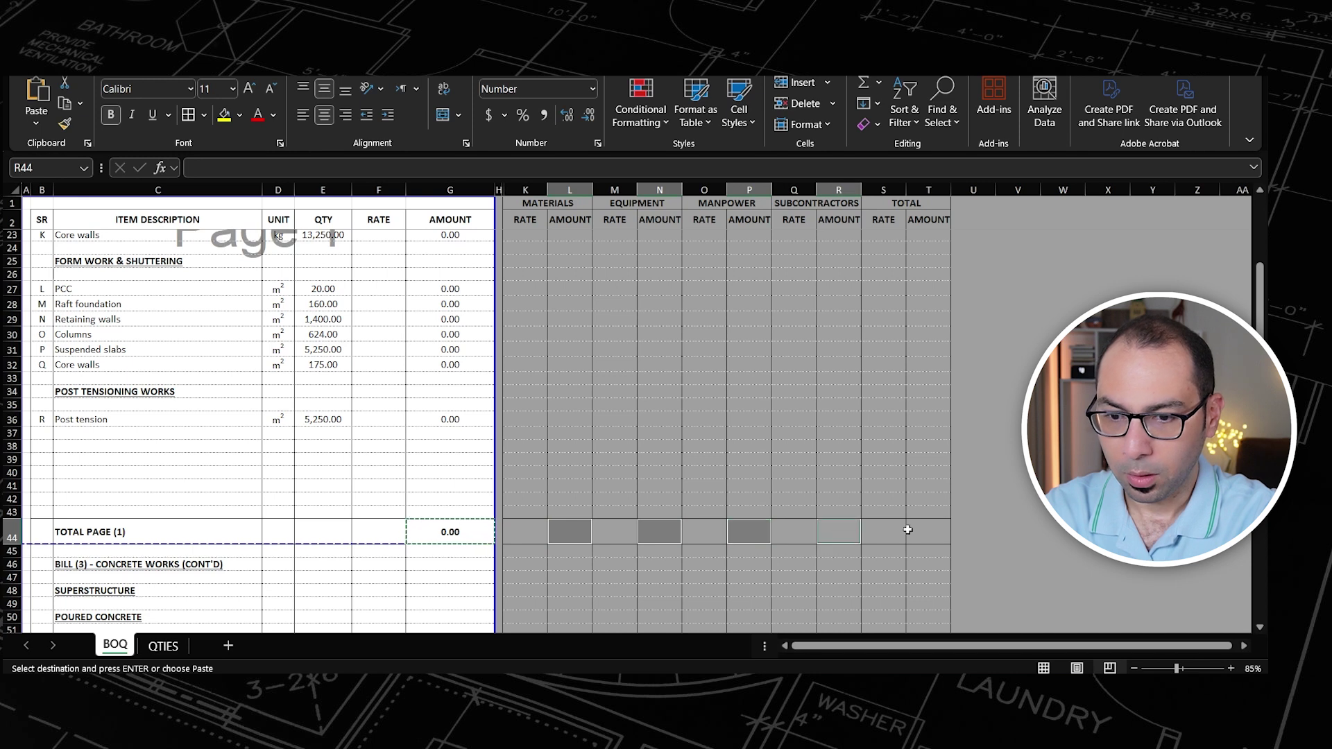
{"action": "left_click", "coordinate": [930, 532], "text": "ctrl"}
{"action": "key", "text": "Return"}
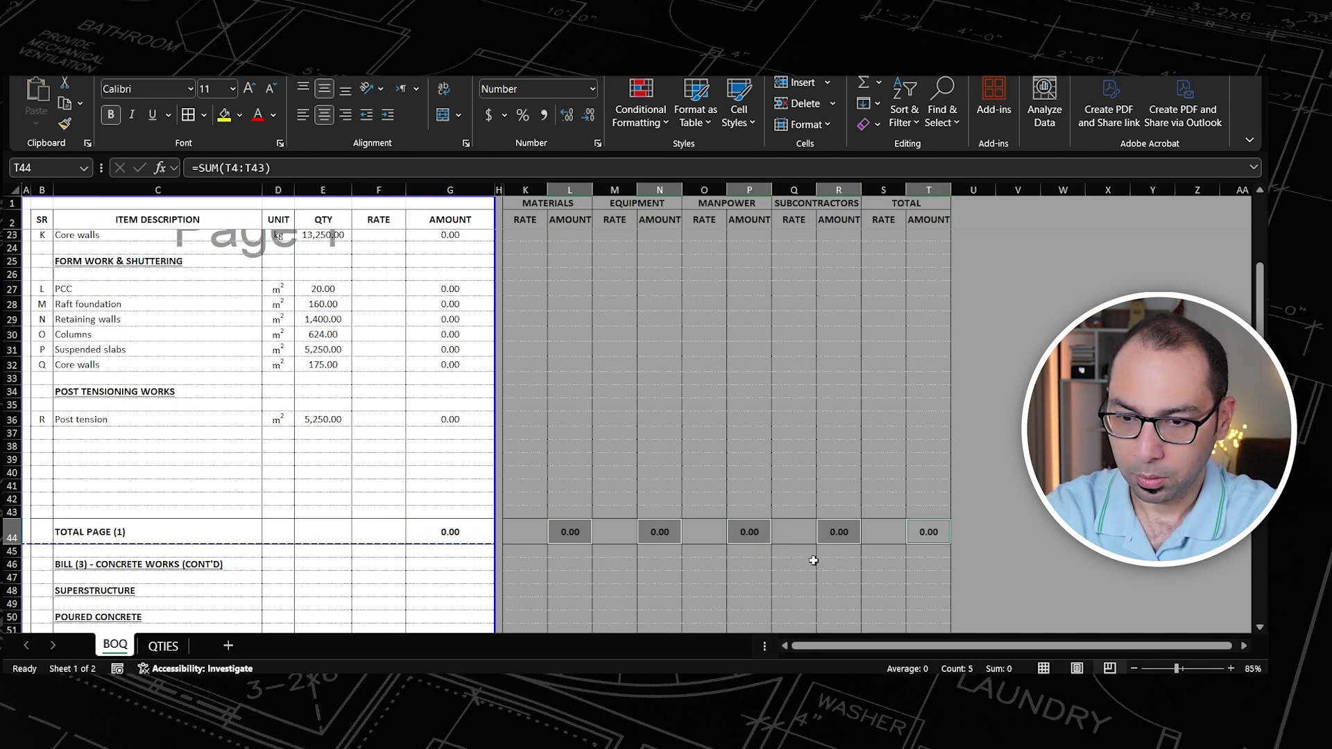
{"action": "double_click", "coordinate": [579, 541]}
{"action": "scroll", "coordinate": [579, 416], "scroll_direction": "up", "scroll_amount": 7}
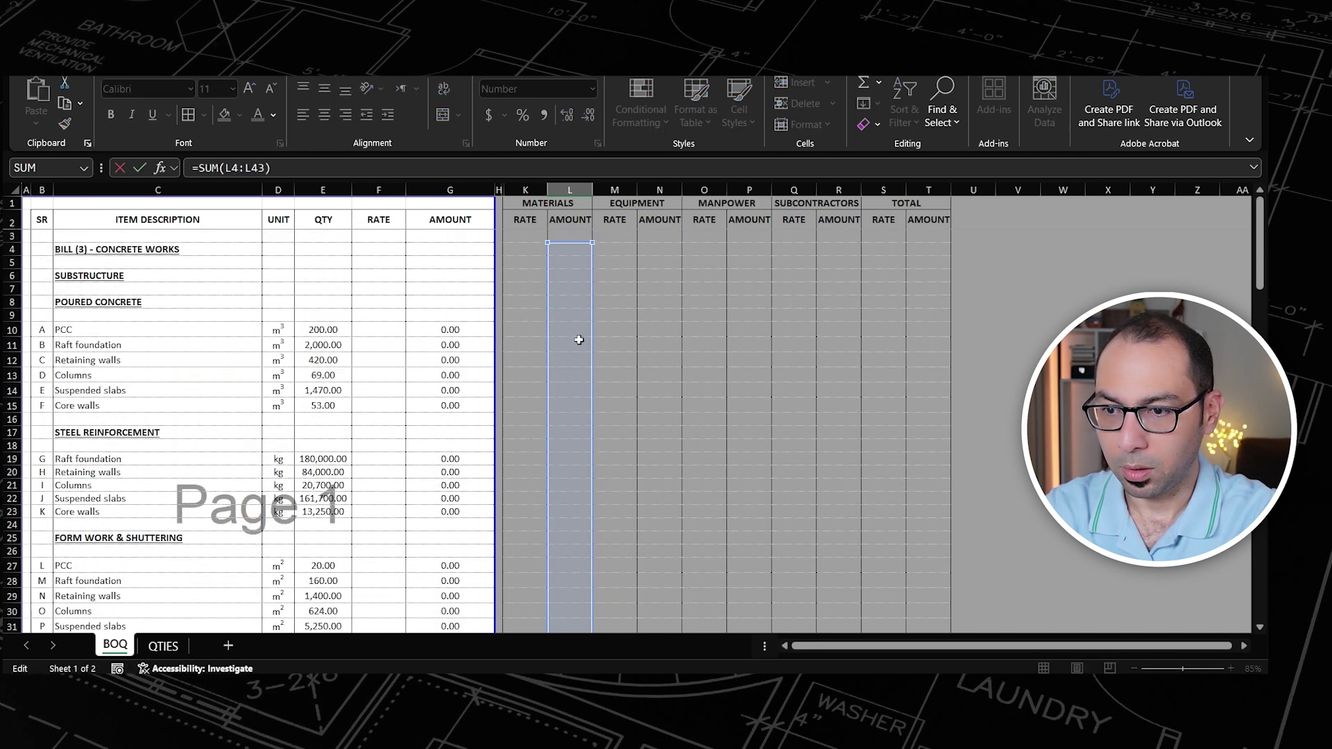
{"action": "key", "text": "Escape"}
{"action": "scroll", "coordinate": [573, 416], "scroll_direction": "down", "scroll_amount": 8}
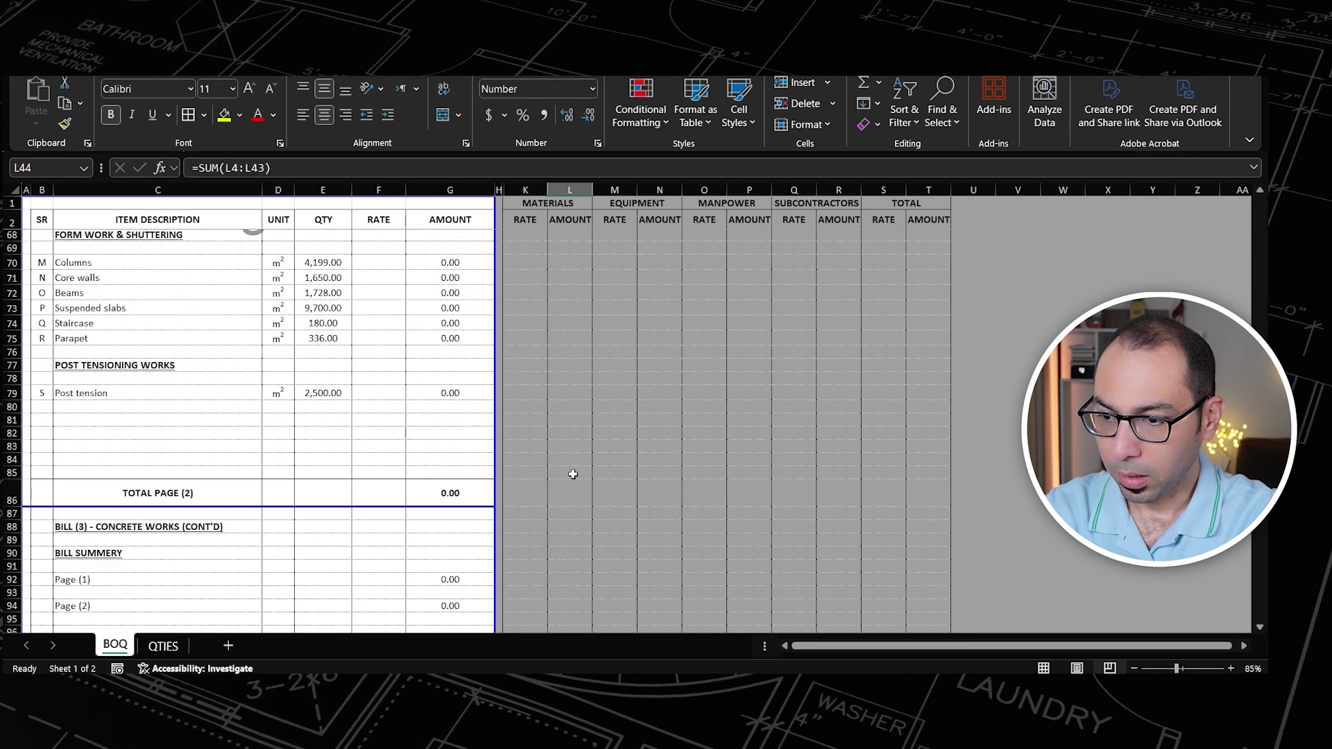
Step: Border K86:T86 and paste G86's SUM as formulas into L86, N86, P86, R86 and T86
{"action": "left_click_drag", "start_coordinate": [532, 491], "coordinate": [922, 492]}
{"action": "left_click", "coordinate": [188, 115]}
{"action": "left_click", "coordinate": [440, 494]}
{"action": "key", "text": "ctrl+c"}
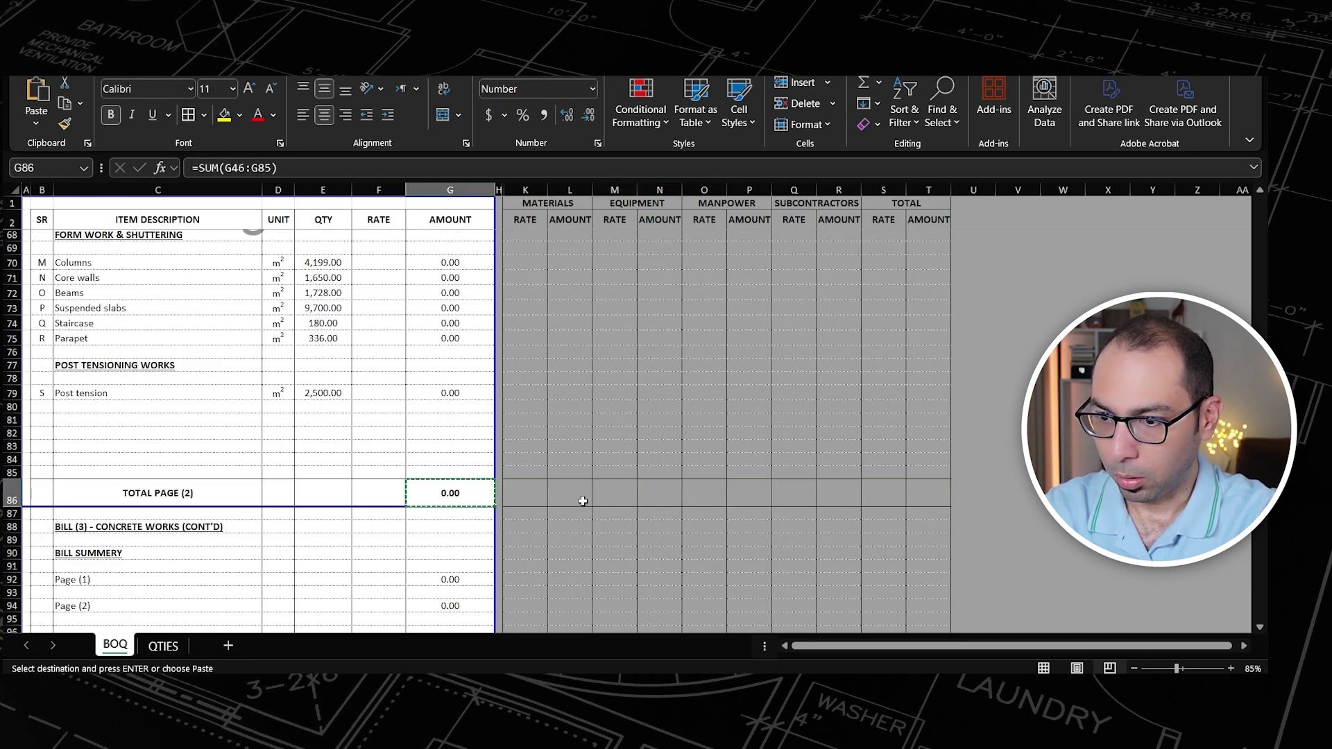
{"action": "left_click", "coordinate": [580, 495]}
{"action": "left_click", "coordinate": [657, 493], "text": "ctrl"}
{"action": "left_click", "coordinate": [763, 494], "text": "ctrl"}
{"action": "left_click", "coordinate": [834, 495], "text": "ctrl"}
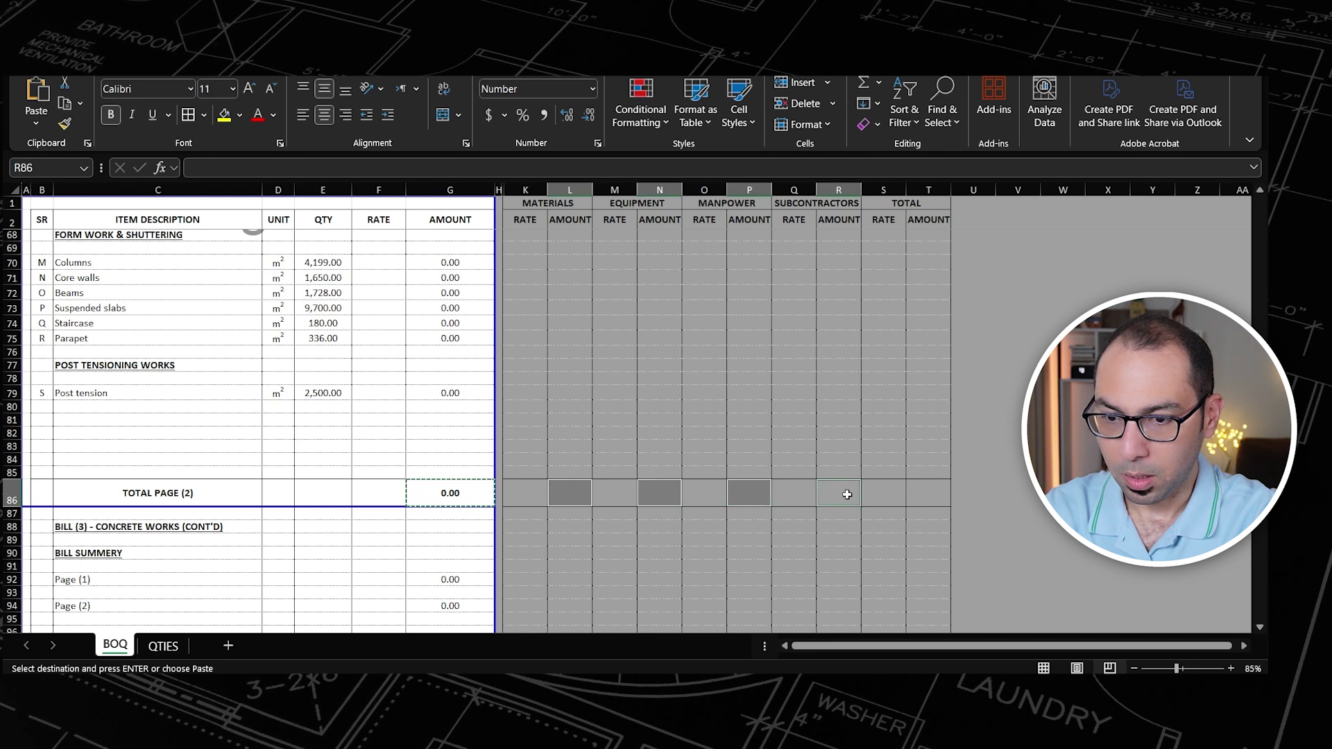
{"action": "left_click", "coordinate": [924, 495], "text": "ctrl"}
{"action": "key", "text": "ctrl+alt+v"}
{"action": "key", "text": "f"}
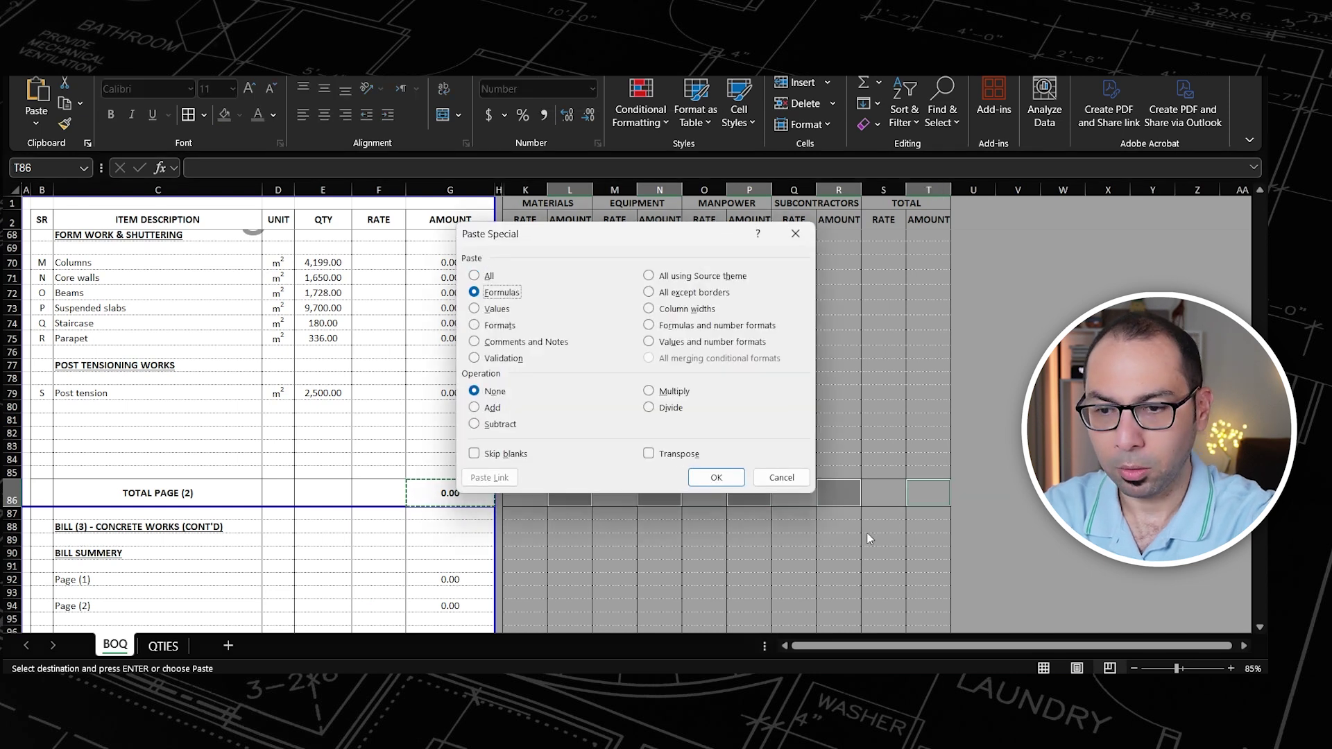
{"action": "key", "text": "Return"}
{"action": "double_click", "coordinate": [753, 498]}
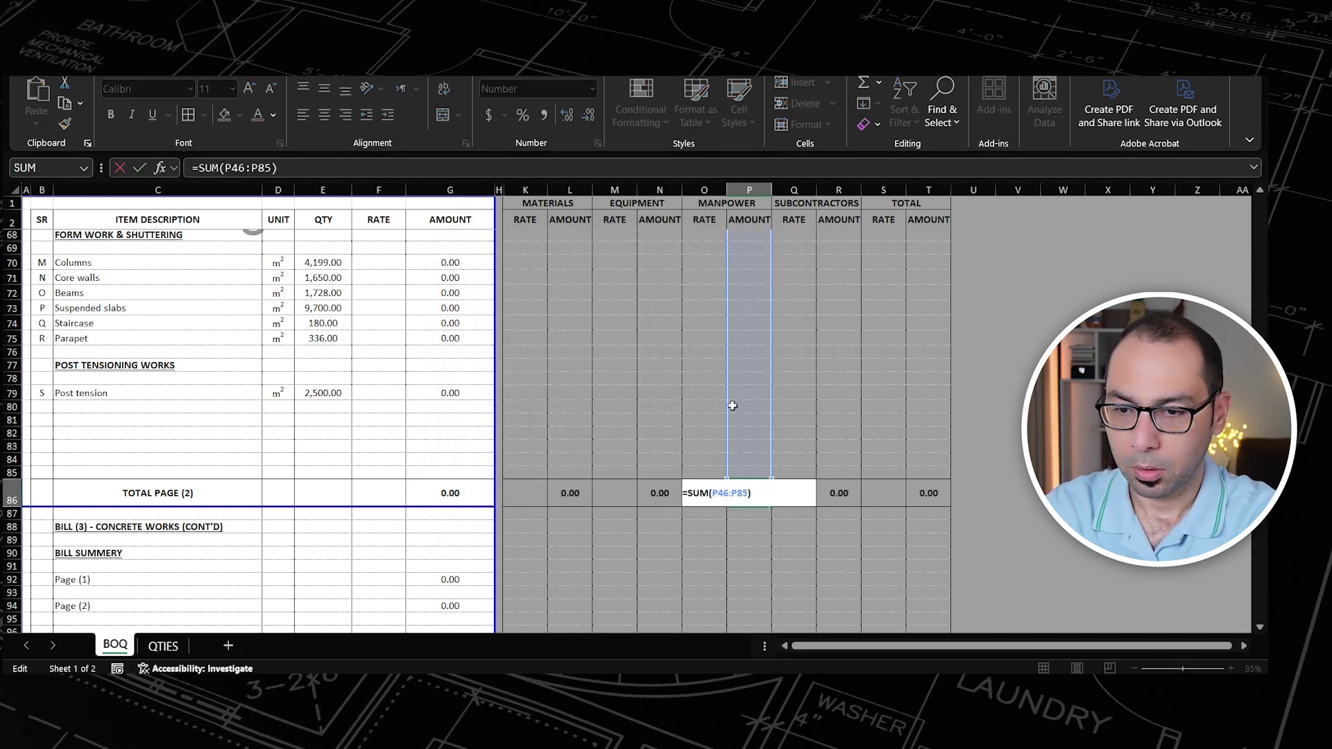
{"action": "scroll", "coordinate": [751, 389], "scroll_direction": "up", "scroll_amount": 10}
{"action": "scroll", "coordinate": [758, 401], "scroll_direction": "down", "scroll_amount": 3}
{"action": "key", "text": "Escape"}
{"action": "scroll", "coordinate": [753, 419], "scroll_direction": "down", "scroll_amount": 20}
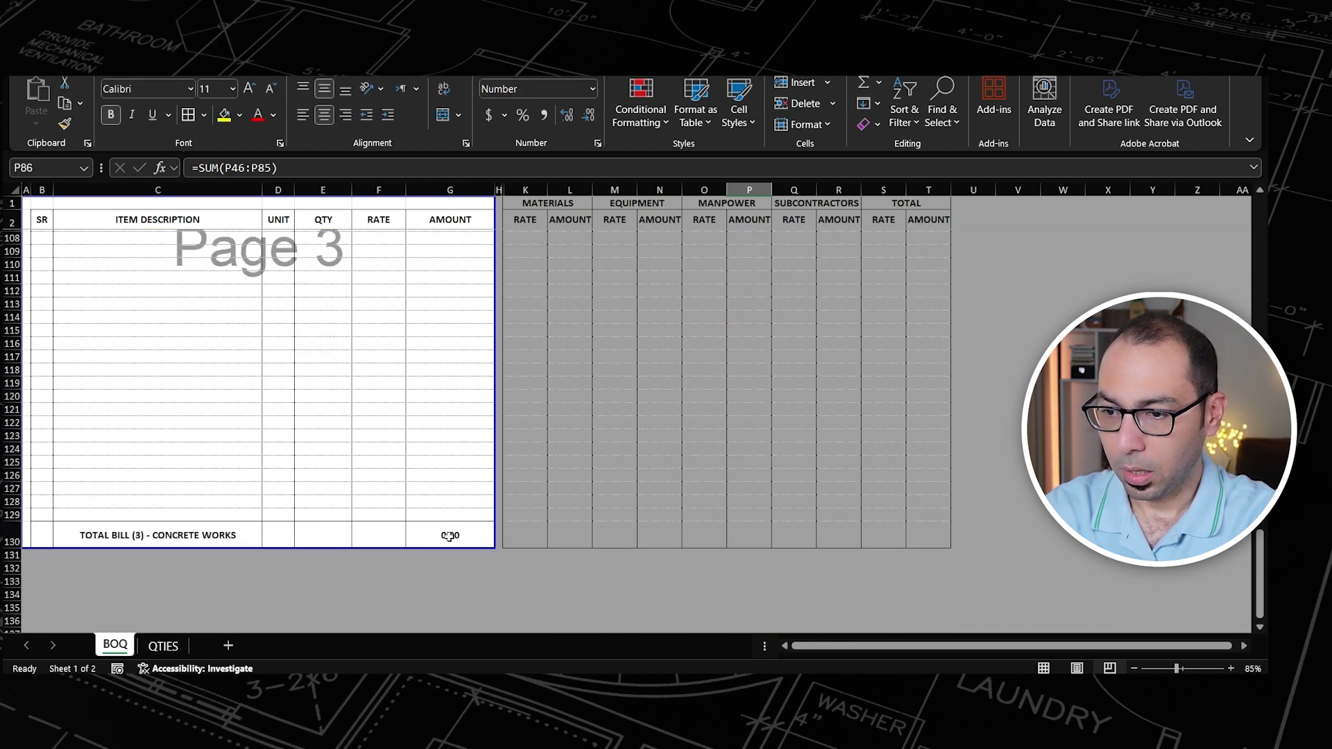
Step: Paste G130's bill-total SUM as formulas only into L130, N130, P130, R130 and T130
{"action": "left_click_drag", "start_coordinate": [518, 535], "coordinate": [929, 537]}
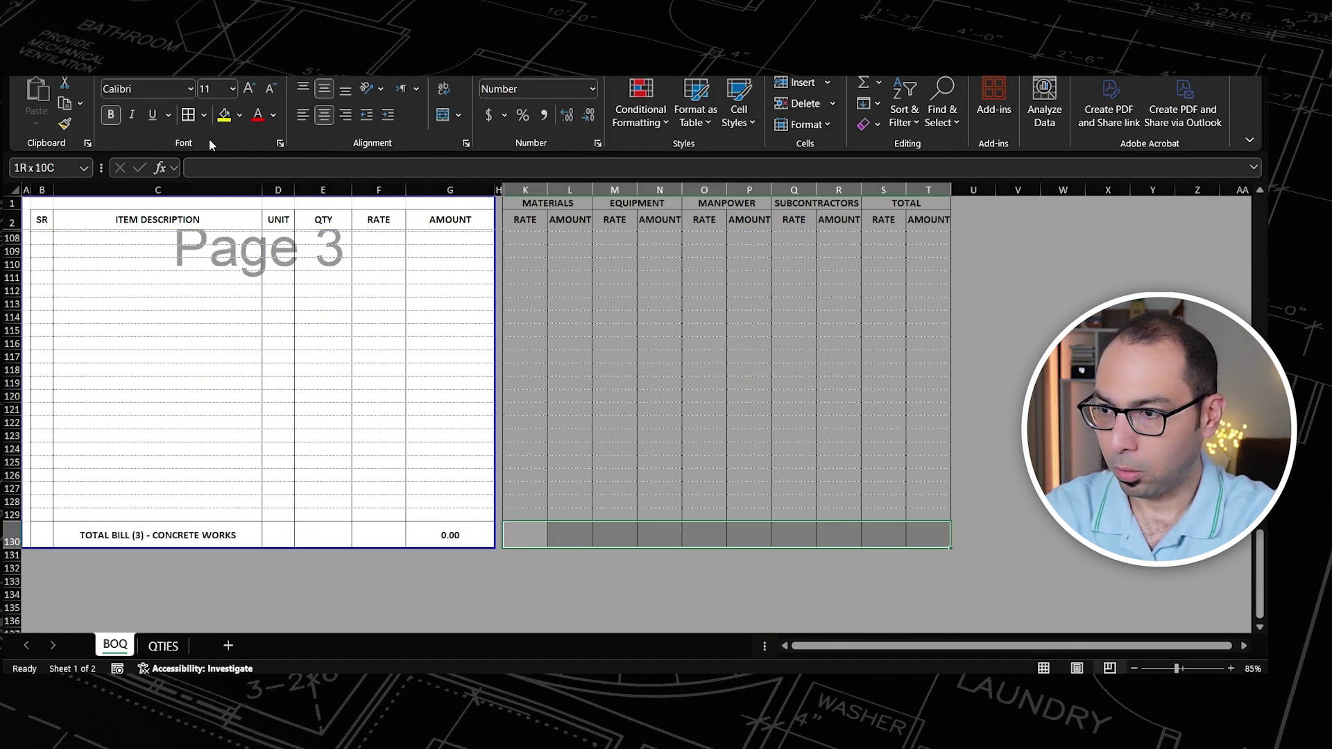
{"action": "left_click", "coordinate": [442, 532]}
{"action": "key", "text": "ctrl+c"}
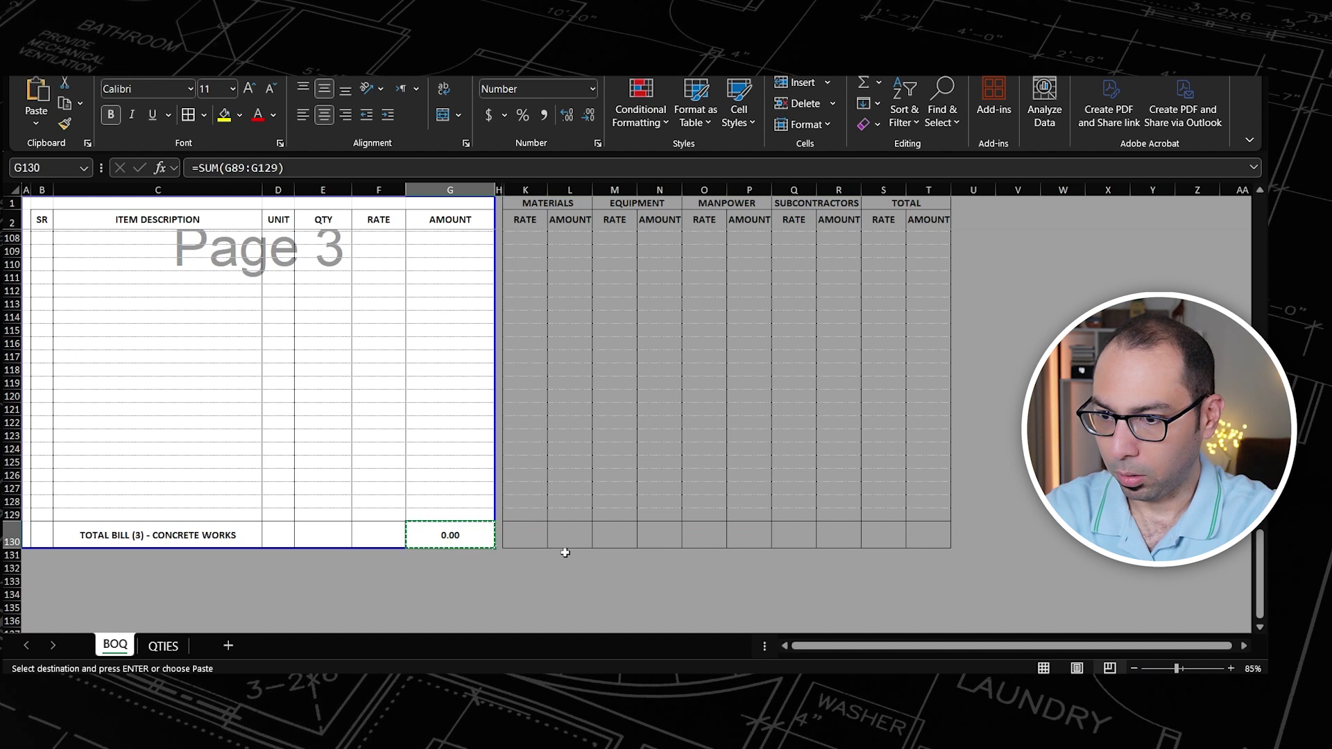
{"action": "left_click", "coordinate": [574, 532]}
{"action": "left_click", "coordinate": [663, 533], "text": "ctrl"}
{"action": "left_click", "coordinate": [740, 538], "text": "ctrl"}
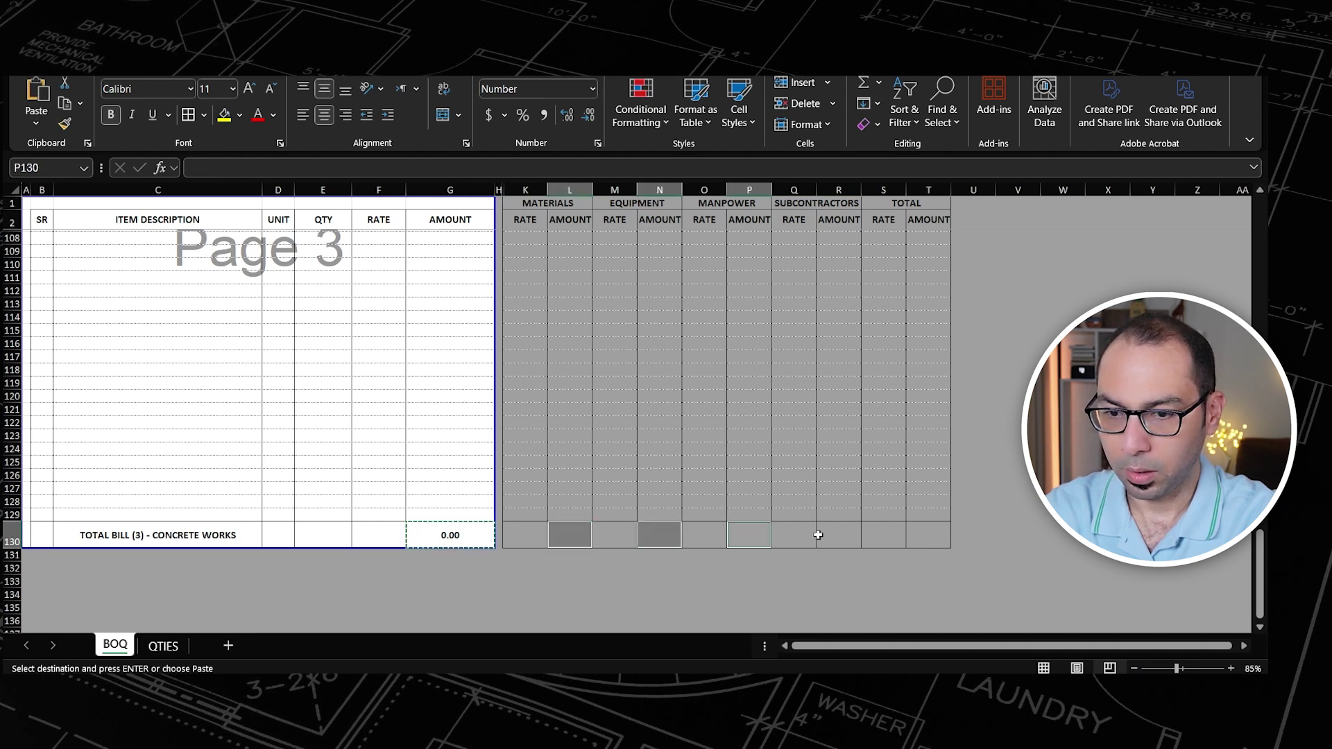
{"action": "left_click", "coordinate": [840, 535], "text": "ctrl"}
{"action": "left_click", "coordinate": [931, 537], "text": "ctrl"}
{"action": "key", "text": "alt+e"}
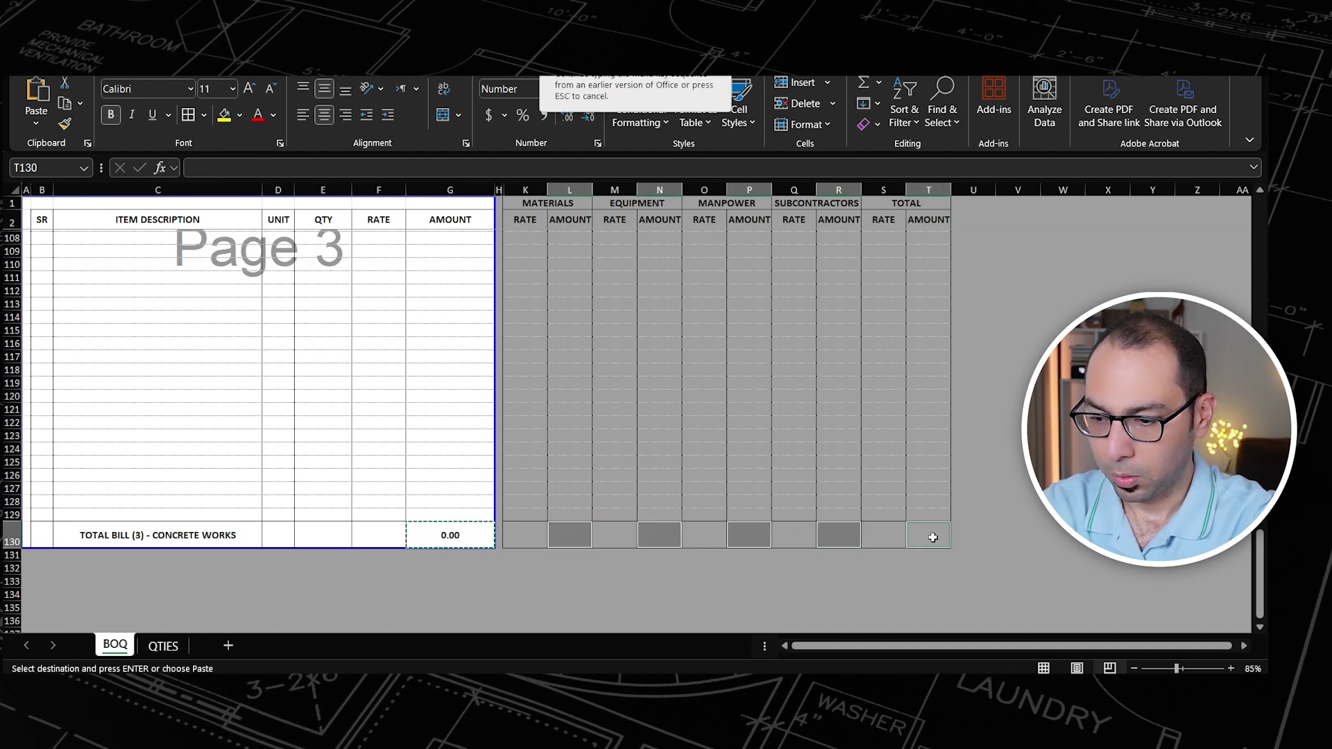
{"action": "key", "text": "s"}
{"action": "key", "text": "f"}
{"action": "key", "text": "Return"}
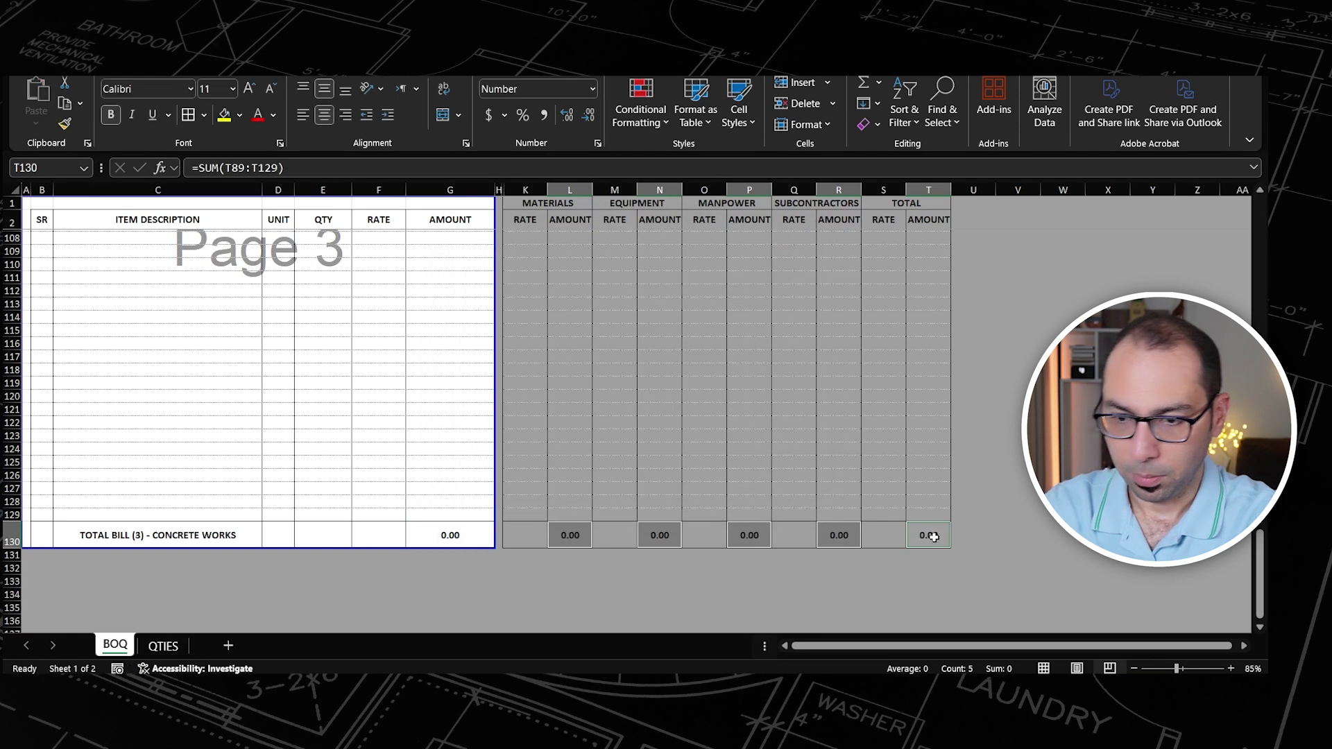
{"action": "left_click", "coordinate": [841, 536]}
{"action": "scroll", "coordinate": [832, 471], "scroll_direction": "up", "scroll_amount": 10}
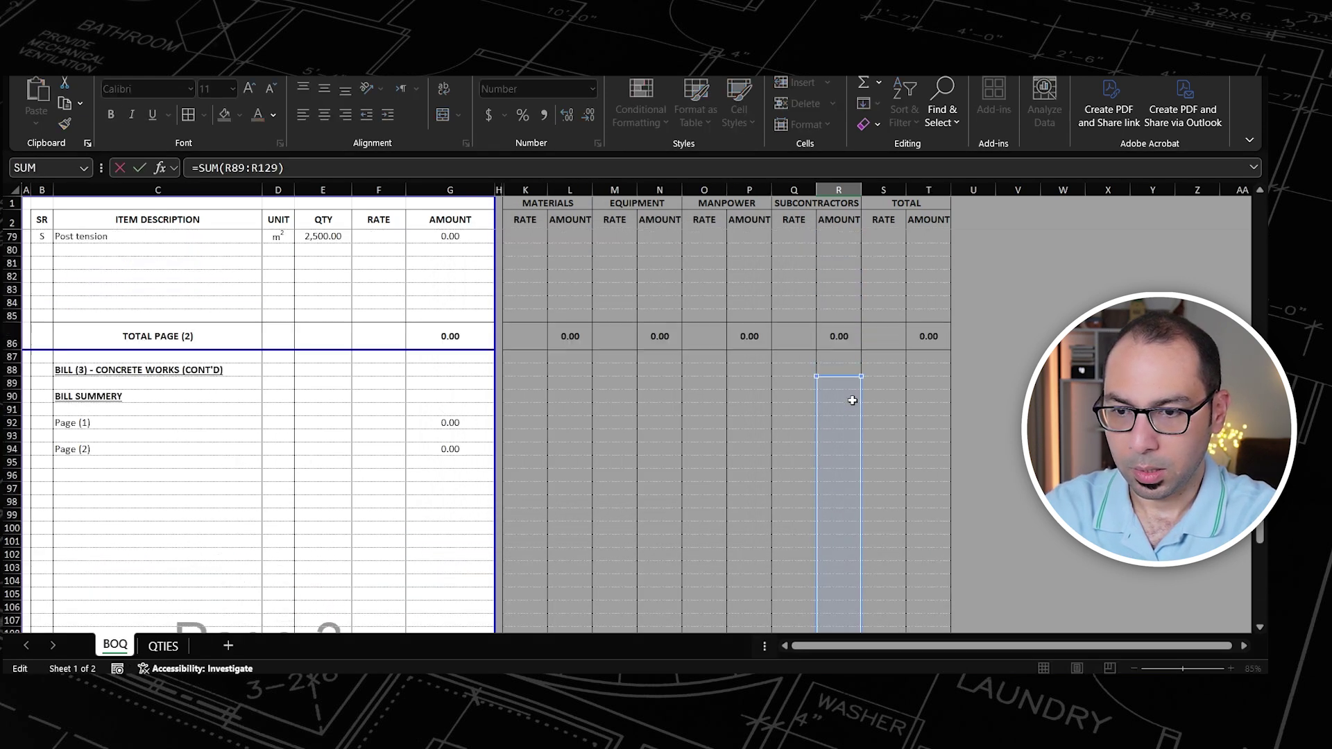
{"action": "scroll", "coordinate": [826, 451], "scroll_direction": "down", "scroll_amount": 8}
{"action": "scroll", "coordinate": [827, 451], "scroll_direction": "up", "scroll_amount": 20}
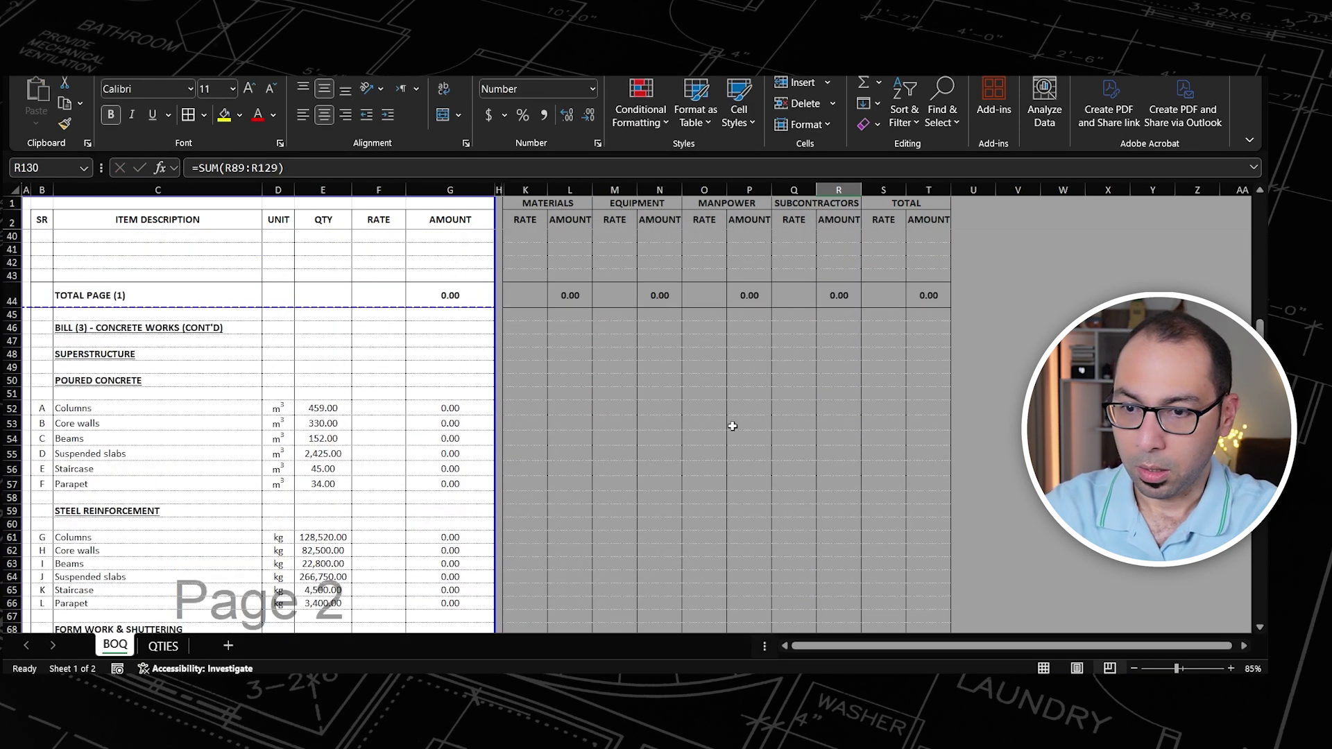
{"action": "scroll", "coordinate": [750, 426], "scroll_direction": "up", "scroll_amount": 3}
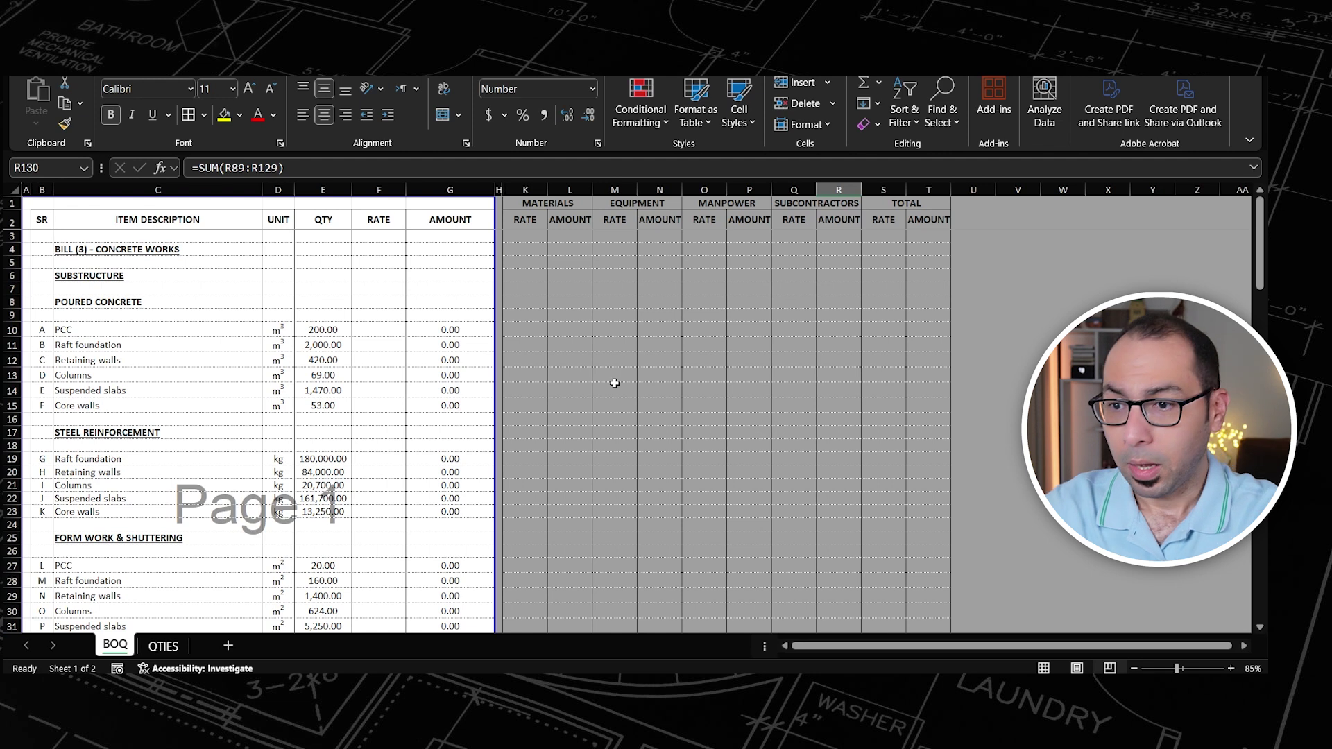
Step: Enter =K10*$E10 in L10 so the materials amount is rate times quantity
{"action": "left_click", "coordinate": [574, 333]}
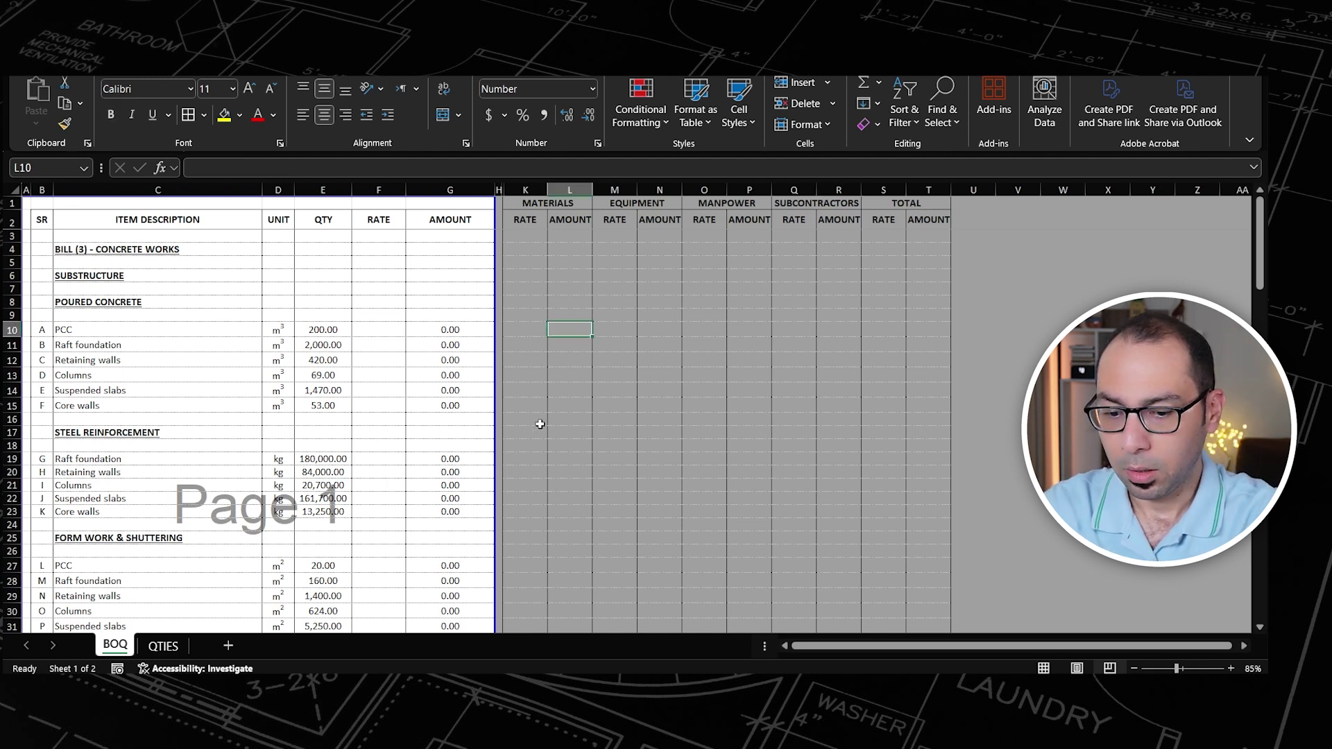
{"action": "type", "text": "="}
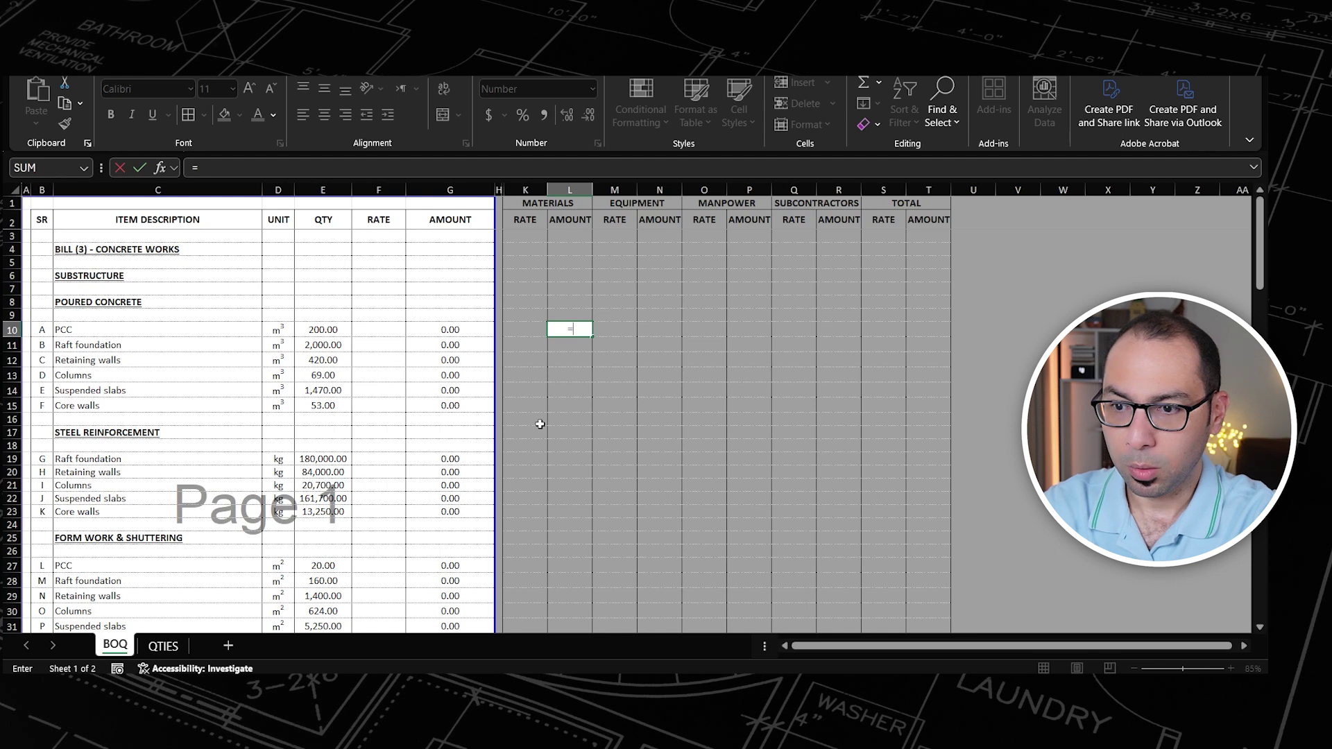
{"action": "key", "text": "Left"}
{"action": "type", "text": "*"}
{"action": "key", "text": "Left"}
{"action": "key", "text": "Left"}
{"action": "key", "text": "Left"}
{"action": "key", "text": "Left"}
{"action": "key", "text": "Left"}
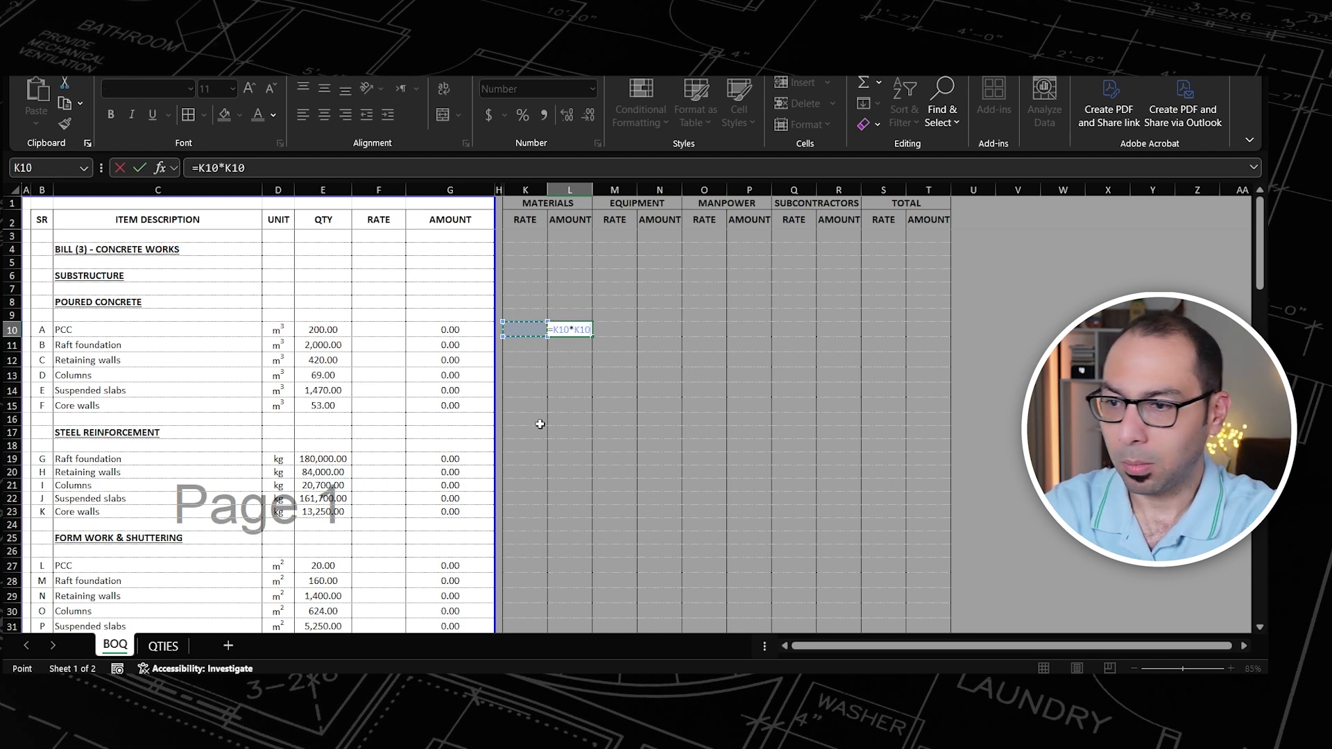
{"action": "key", "text": "F4"}
{"action": "key", "text": "F4"}
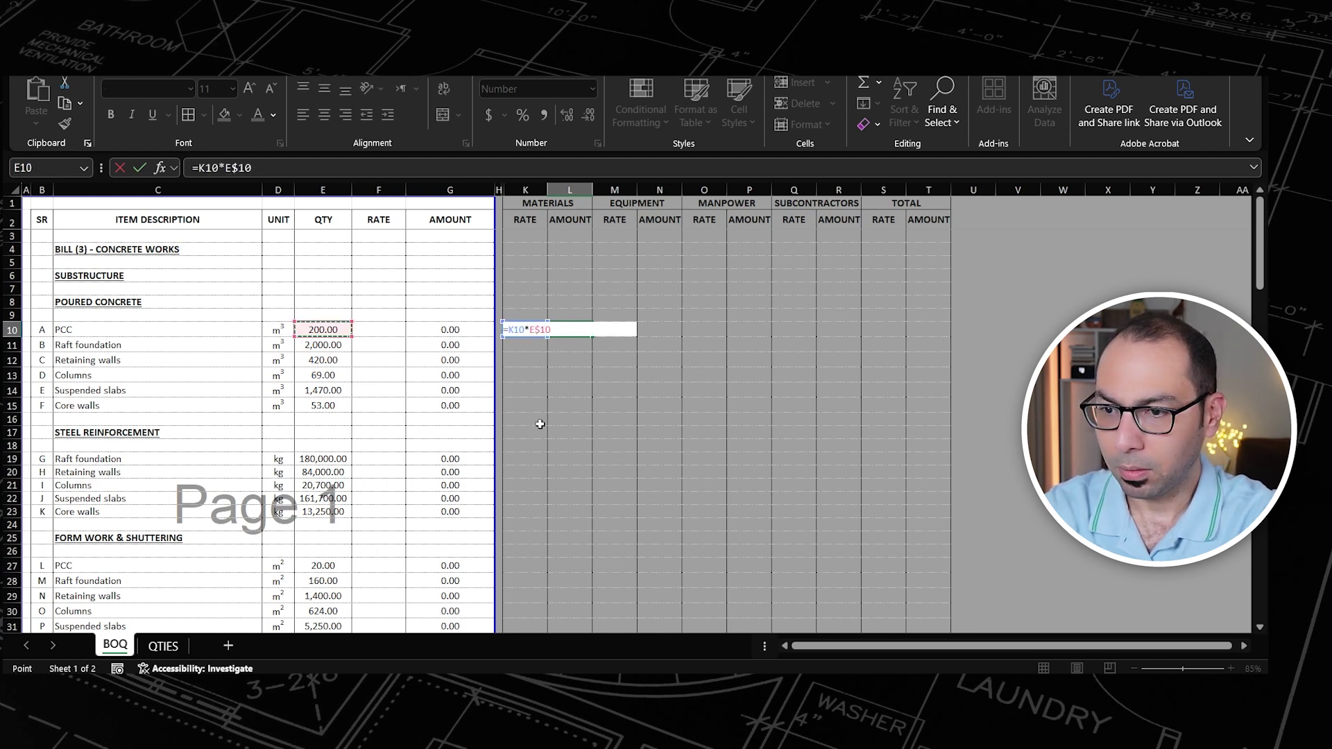
{"action": "key", "text": "Return"}
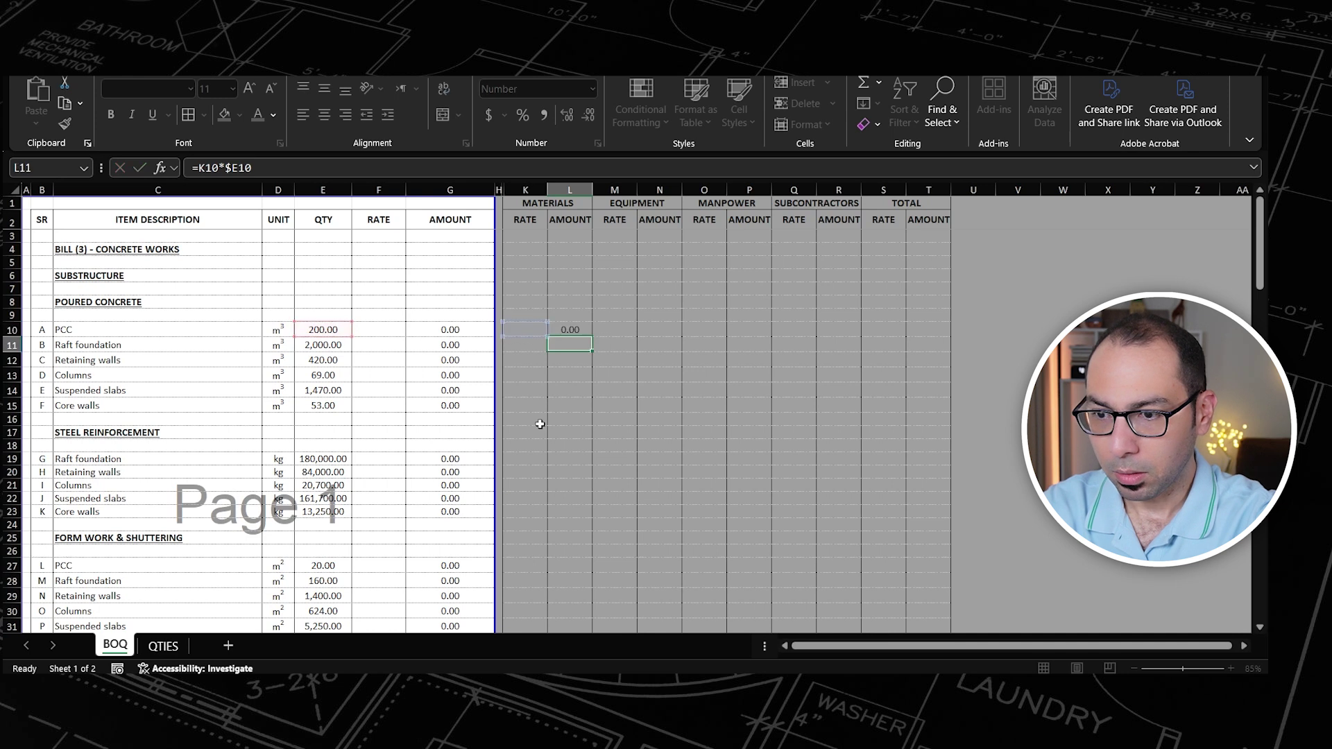
Step: Paste L10's amount formula as formulas into N10, P10, R10 and T10, verifying P10
{"action": "left_click", "coordinate": [565, 329]}
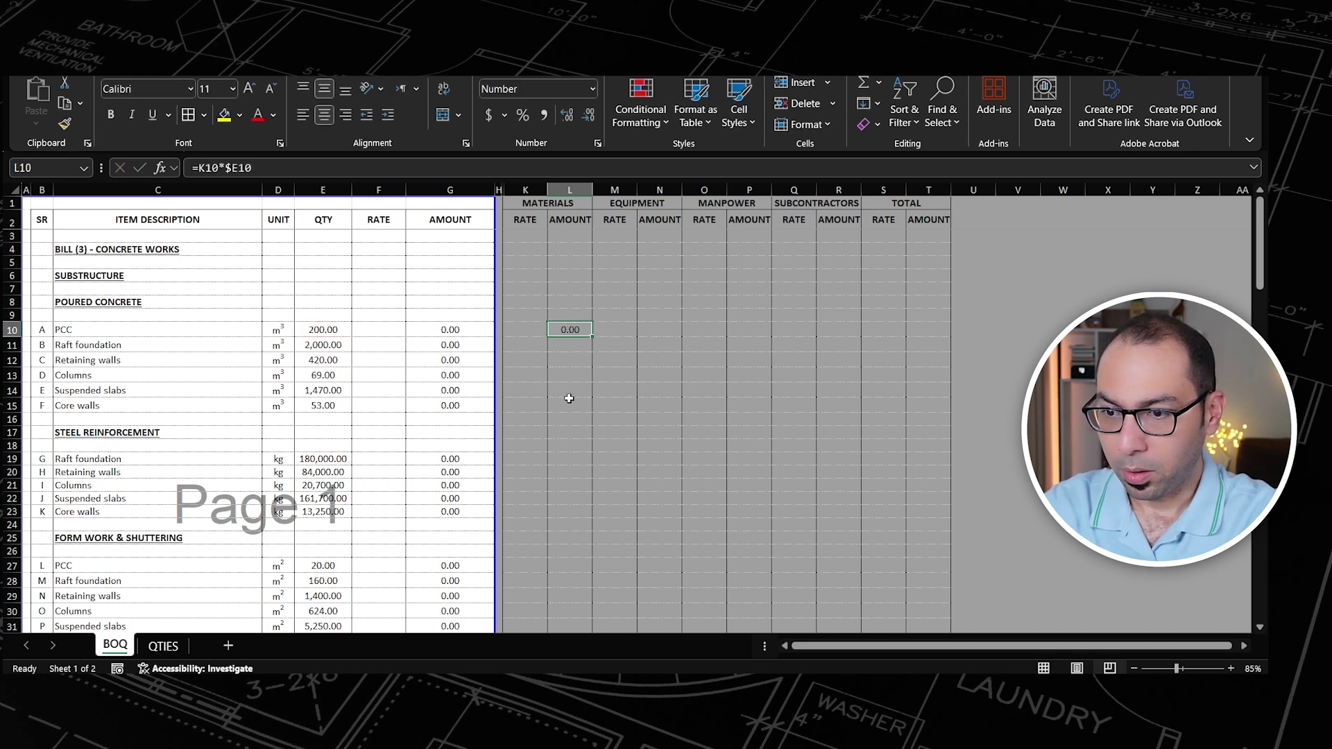
{"action": "left_click", "coordinate": [659, 329]}
{"action": "left_click", "coordinate": [749, 329], "text": "ctrl"}
{"action": "left_click", "coordinate": [839, 329], "text": "ctrl"}
{"action": "left_click", "coordinate": [925, 327], "text": "ctrl"}
{"action": "key", "text": "ctrl+alt+v"}
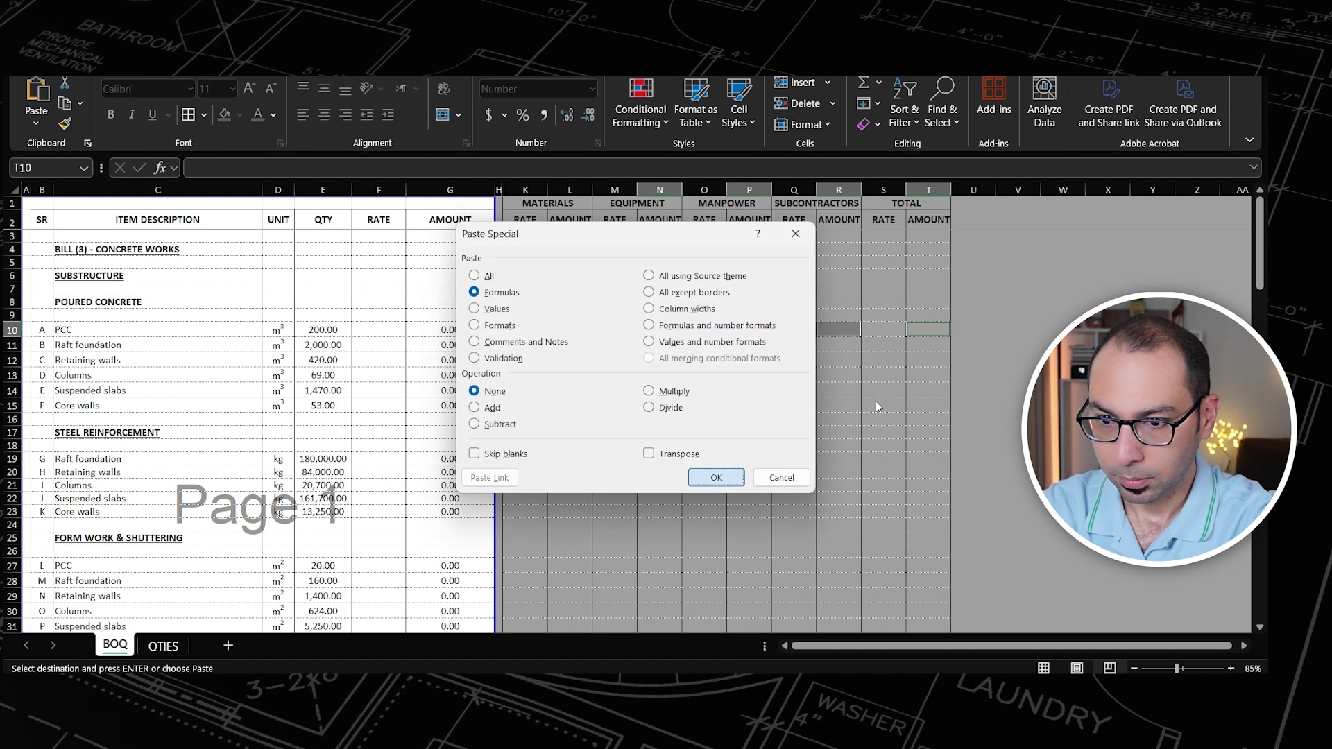
{"action": "key", "text": "Return"}
{"action": "key", "text": "Escape"}
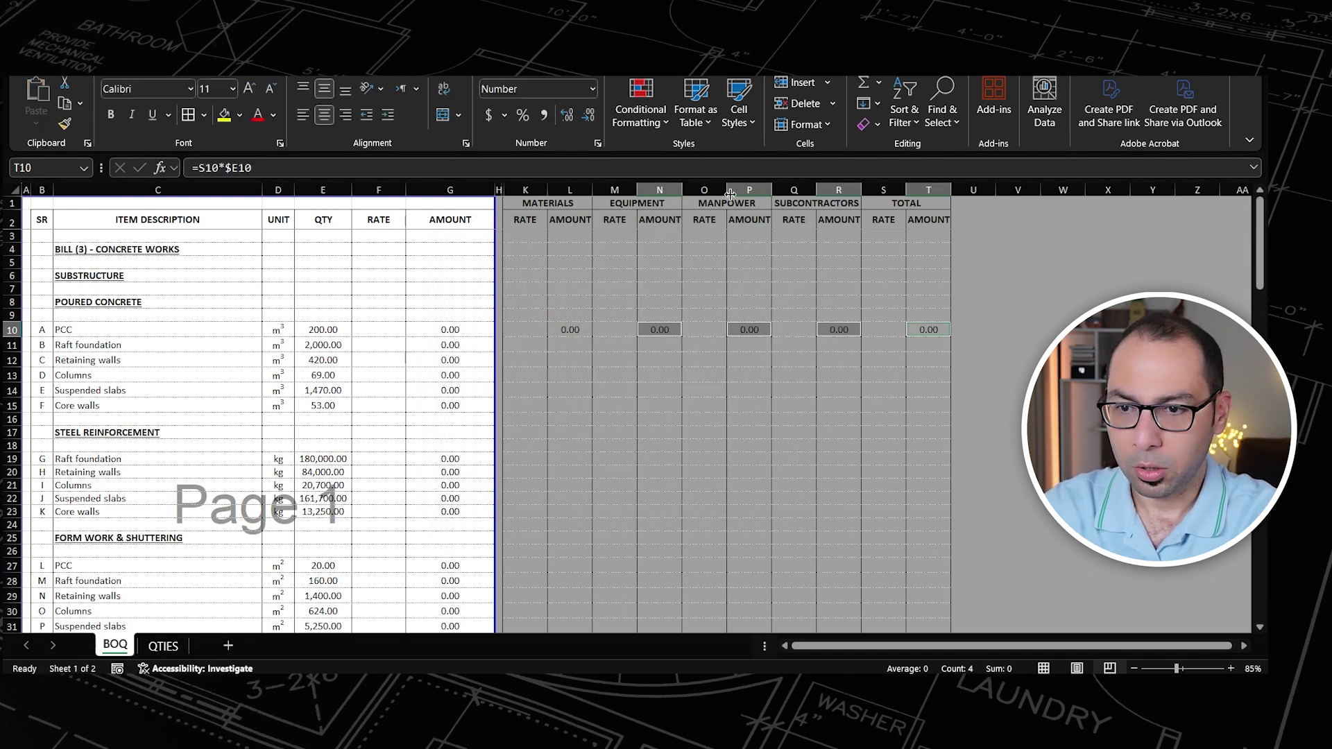
{"action": "left_click", "coordinate": [745, 331]}
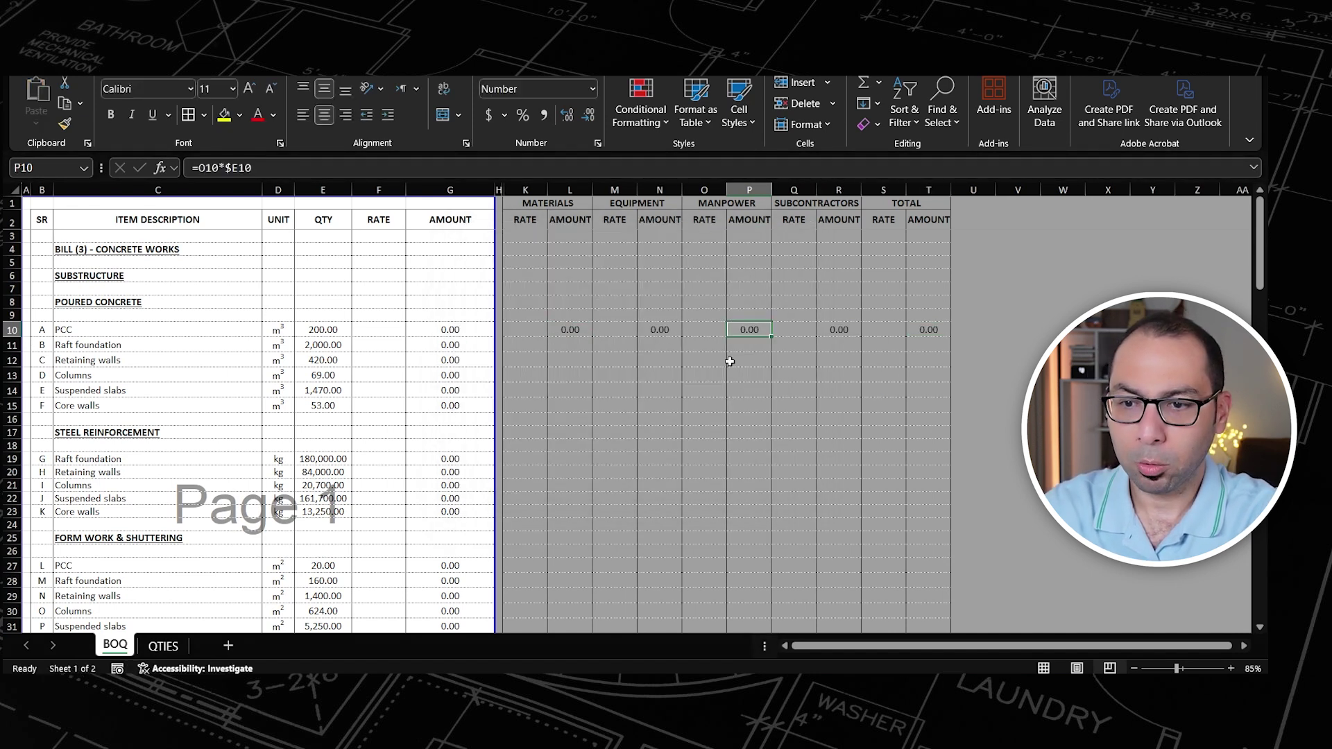
{"action": "key", "text": "F2"}
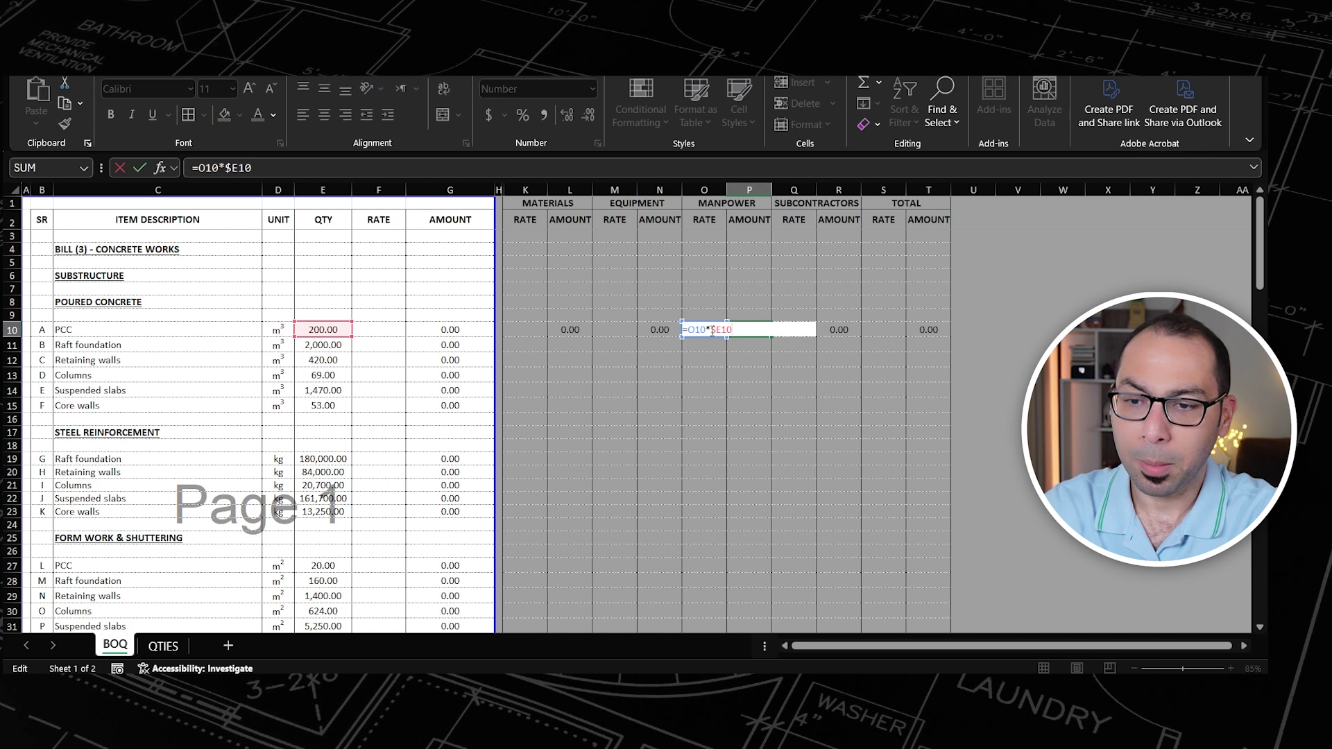
{"action": "key", "text": "Escape"}
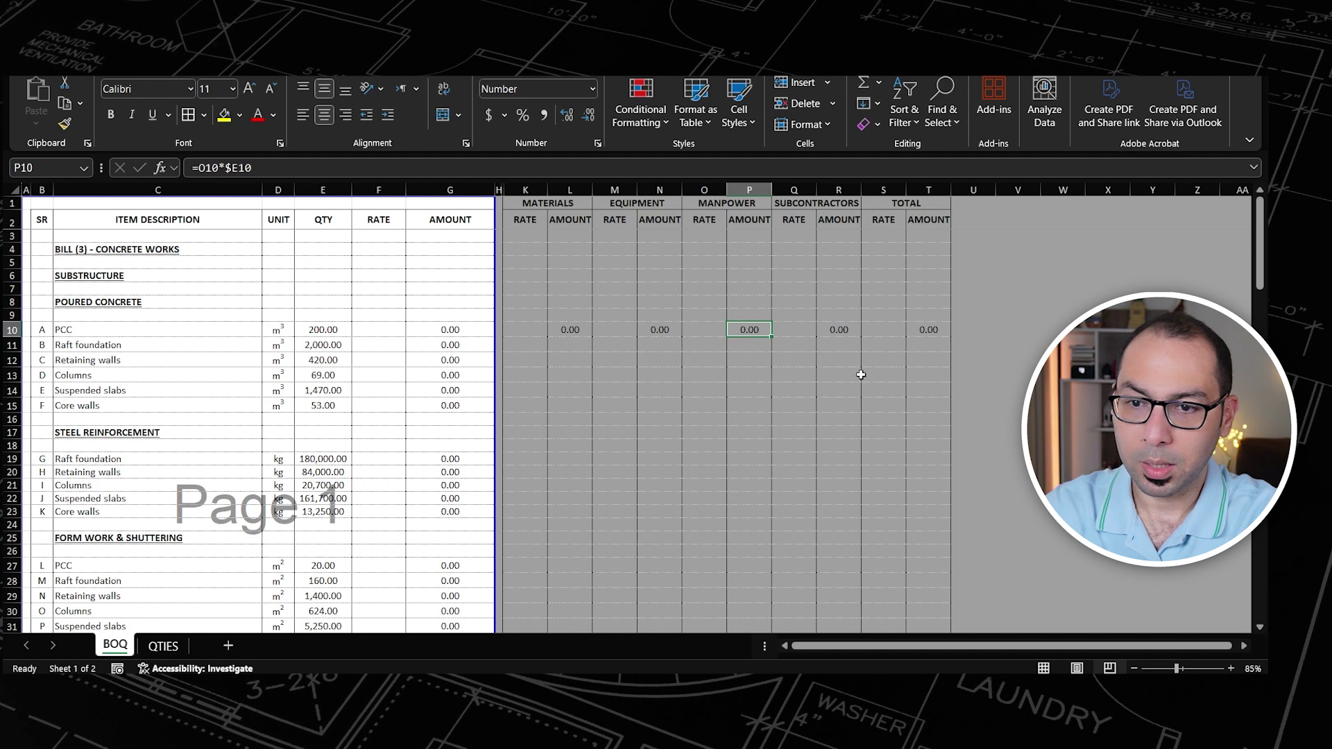
{"action": "left_click", "coordinate": [881, 328]}
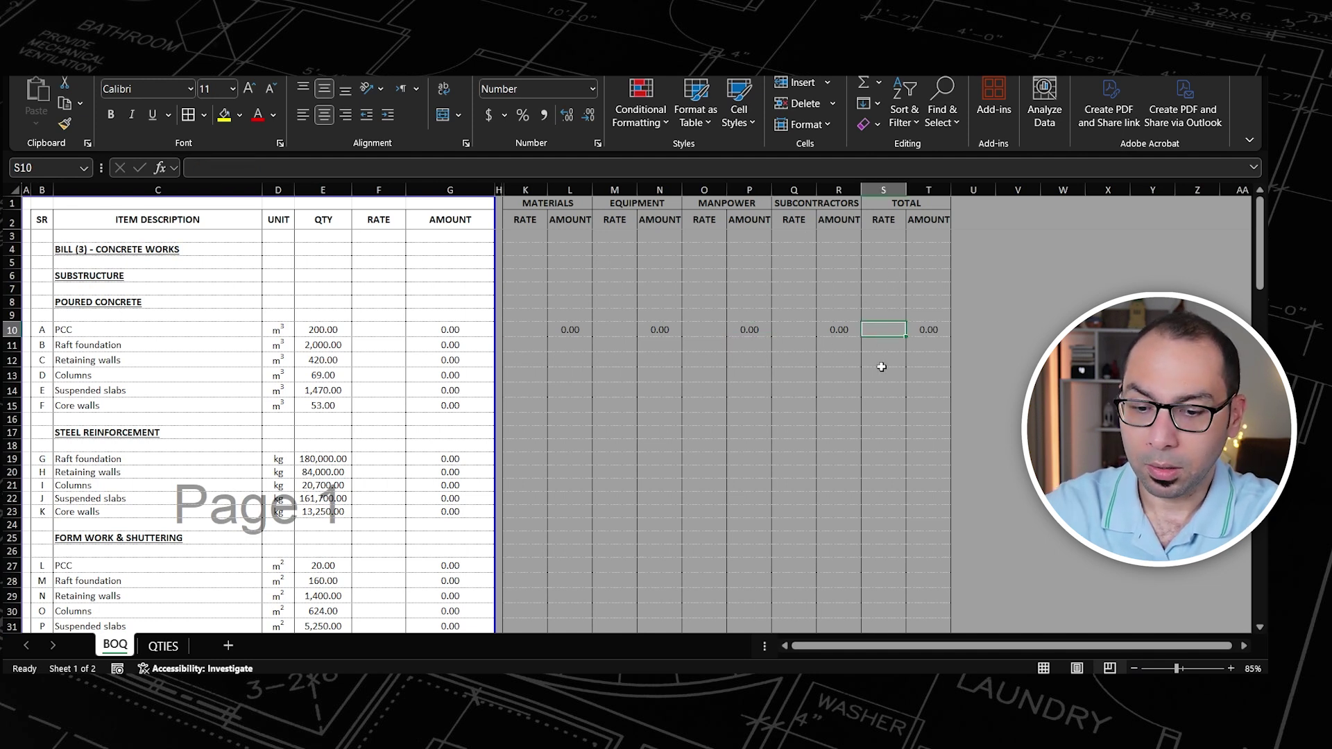
Step: Enter =Q10+O10+M10+K10 as the total rate in S10, then select K10:T10
{"action": "type", "text": "="}
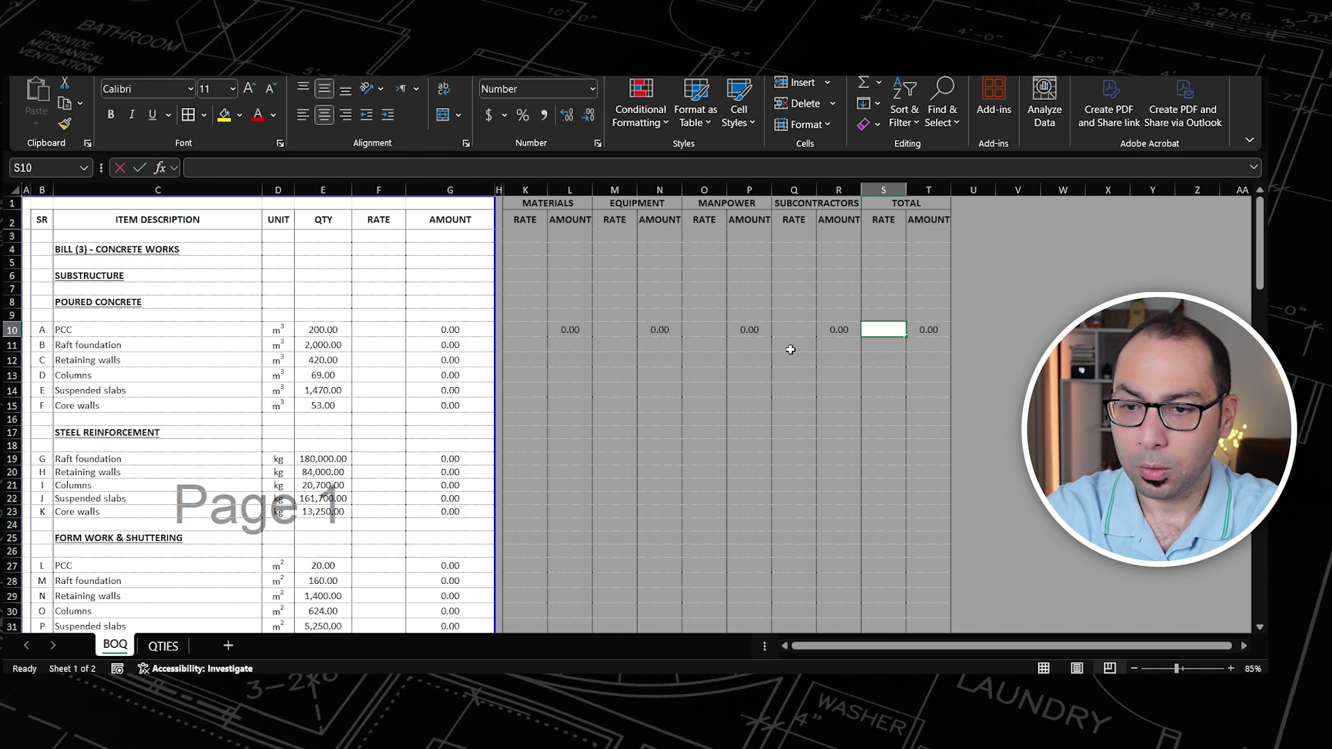
{"action": "left_click", "coordinate": [794, 332]}
{"action": "type", "text": "+"}
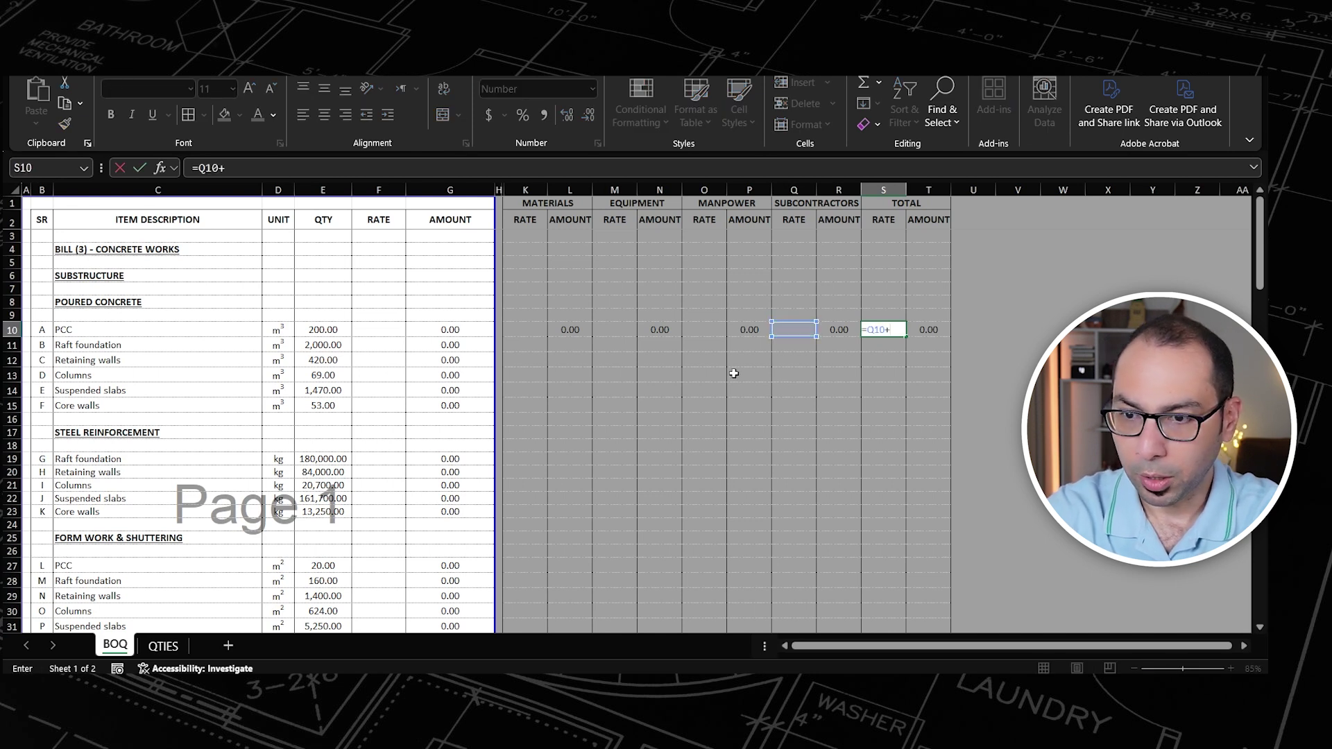
{"action": "left_click", "coordinate": [701, 332]}
{"action": "type", "text": "+"}
{"action": "left_click", "coordinate": [609, 333]}
{"action": "type", "text": "+"}
{"action": "left_click", "coordinate": [522, 331]}
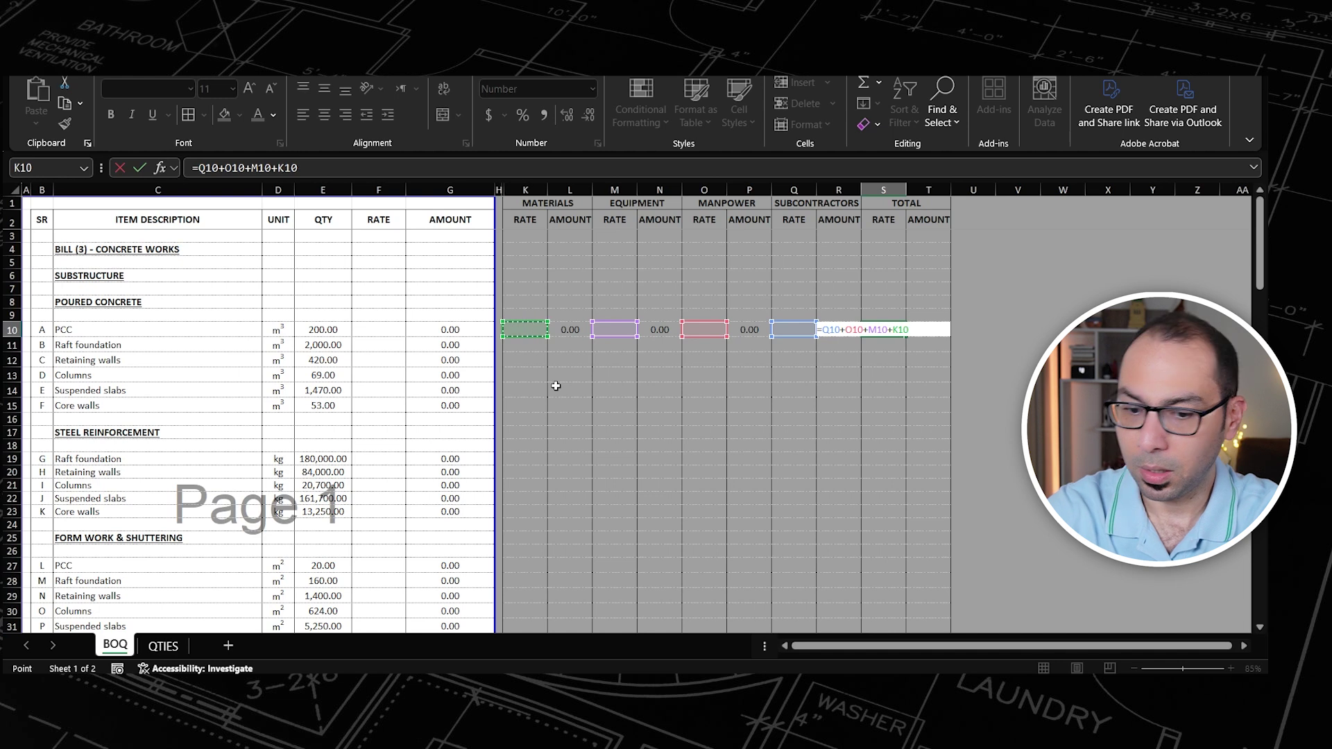
{"action": "key", "text": "Return"}
{"action": "left_click", "coordinate": [533, 331]}
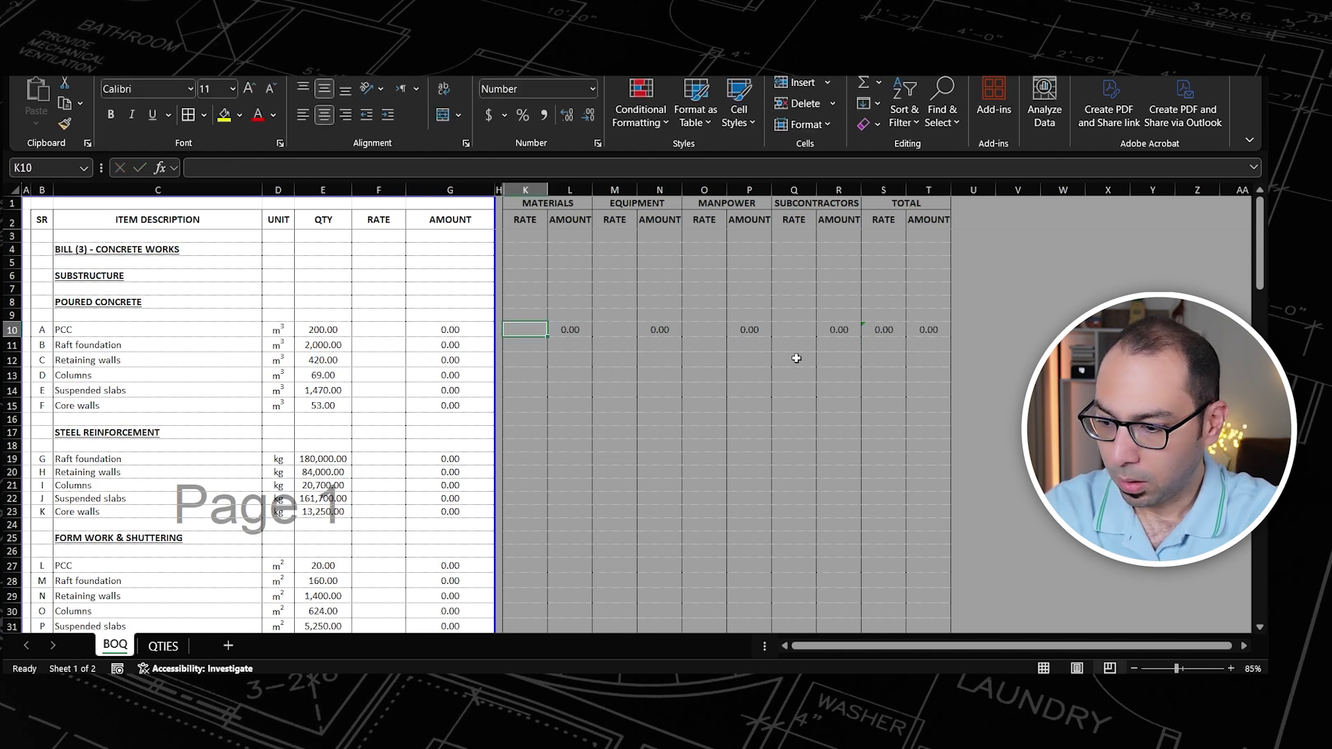
{"action": "left_click", "coordinate": [928, 330], "text": "shift"}
Step: Copy row 10's formulas and select the page 1 item rows K11:K15, K19:K23, K27 and K36
{"action": "key", "text": "ctrl+c"}
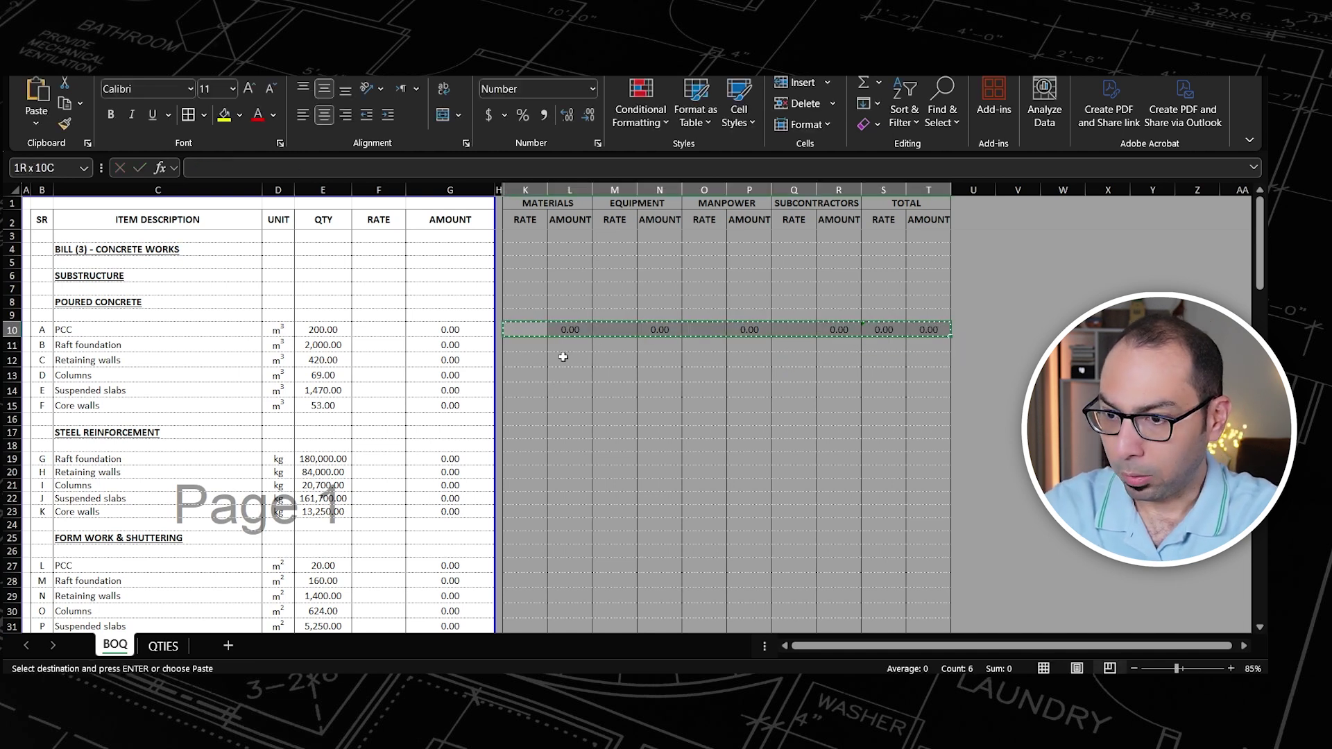
{"action": "left_click_drag", "start_coordinate": [520, 401], "coordinate": [525, 340]}
{"action": "left_click", "coordinate": [525, 459], "text": "ctrl"}
{"action": "left_click_drag", "start_coordinate": [525, 459], "coordinate": [524, 536]}
{"action": "scroll", "coordinate": [527, 458], "scroll_direction": "down", "scroll_amount": 4}
{"action": "left_click", "coordinate": [525, 407], "text": "ctrl"}
{"action": "left_click", "coordinate": [525, 537], "text": "ctrl"}
Step: Add page 2 rows K52:K57, K61:K66, K70:K75 and K79, then paste the formulas into all selected rows
{"action": "scroll", "coordinate": [521, 448], "scroll_direction": "down", "scroll_amount": 9}
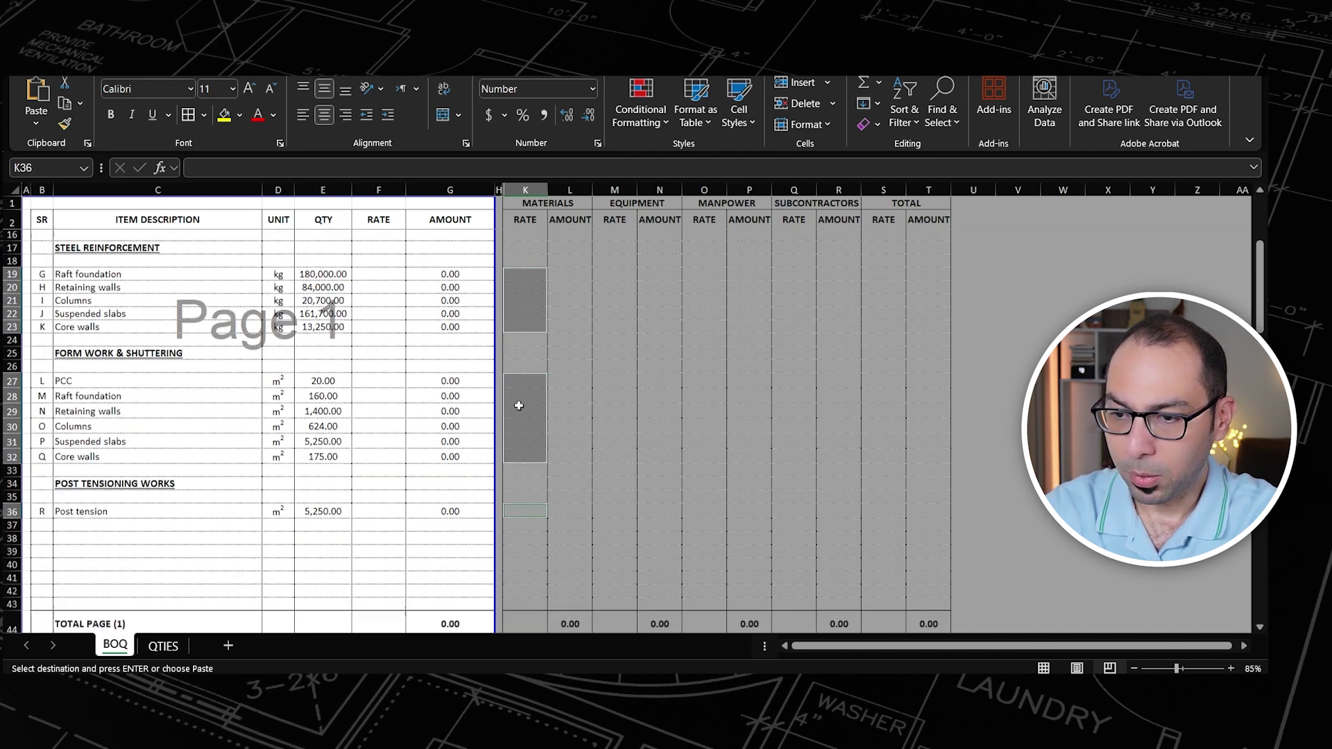
{"action": "left_click_drag", "start_coordinate": [525, 407], "coordinate": [523, 484]}
{"action": "scroll", "coordinate": [520, 462], "scroll_direction": "down", "scroll_amount": 4}
{"action": "left_click_drag", "start_coordinate": [526, 381], "coordinate": [523, 501]}
{"action": "scroll", "coordinate": [528, 422], "scroll_direction": "down", "scroll_amount": 1}
{"action": "scroll", "coordinate": [528, 423], "scroll_direction": "down", "scroll_amount": 1}
{"action": "left_click", "coordinate": [523, 549], "text": "ctrl"}
{"action": "scroll", "coordinate": [525, 486], "scroll_direction": "down", "scroll_amount": 4}
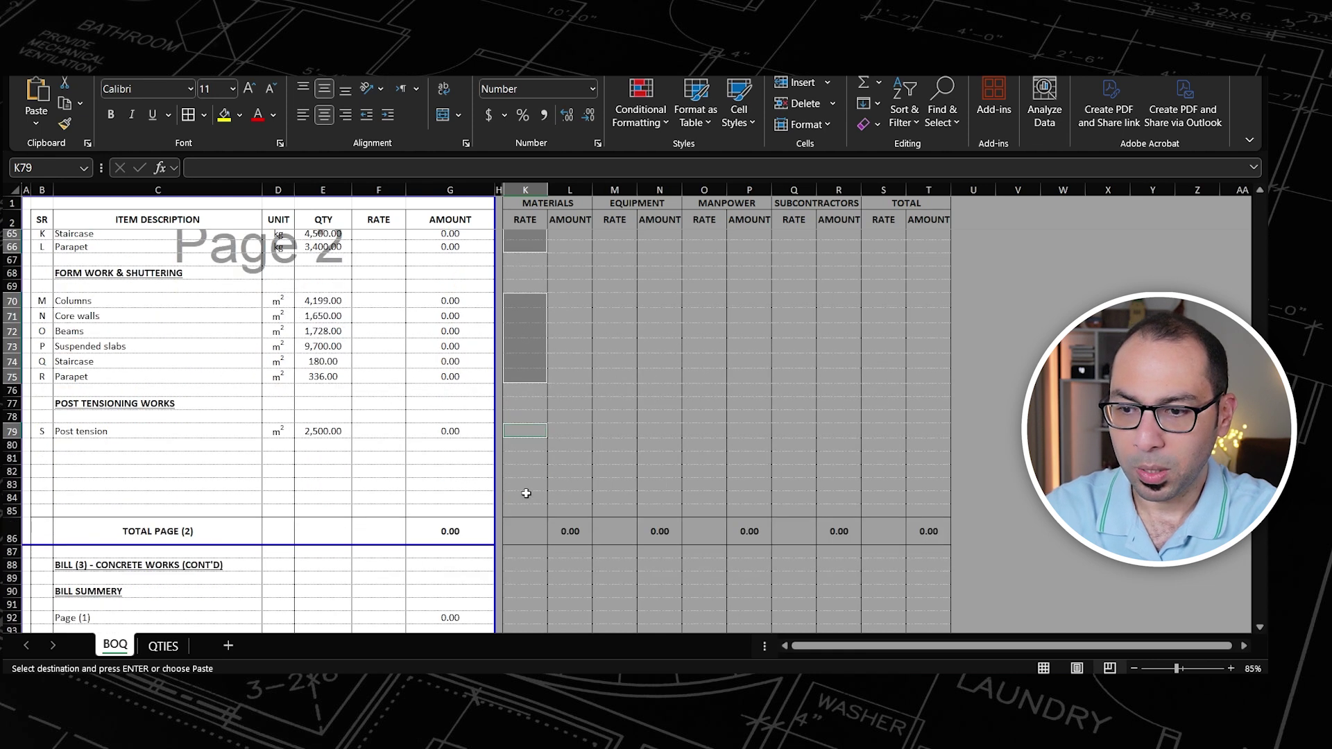
{"action": "key", "text": "Return"}
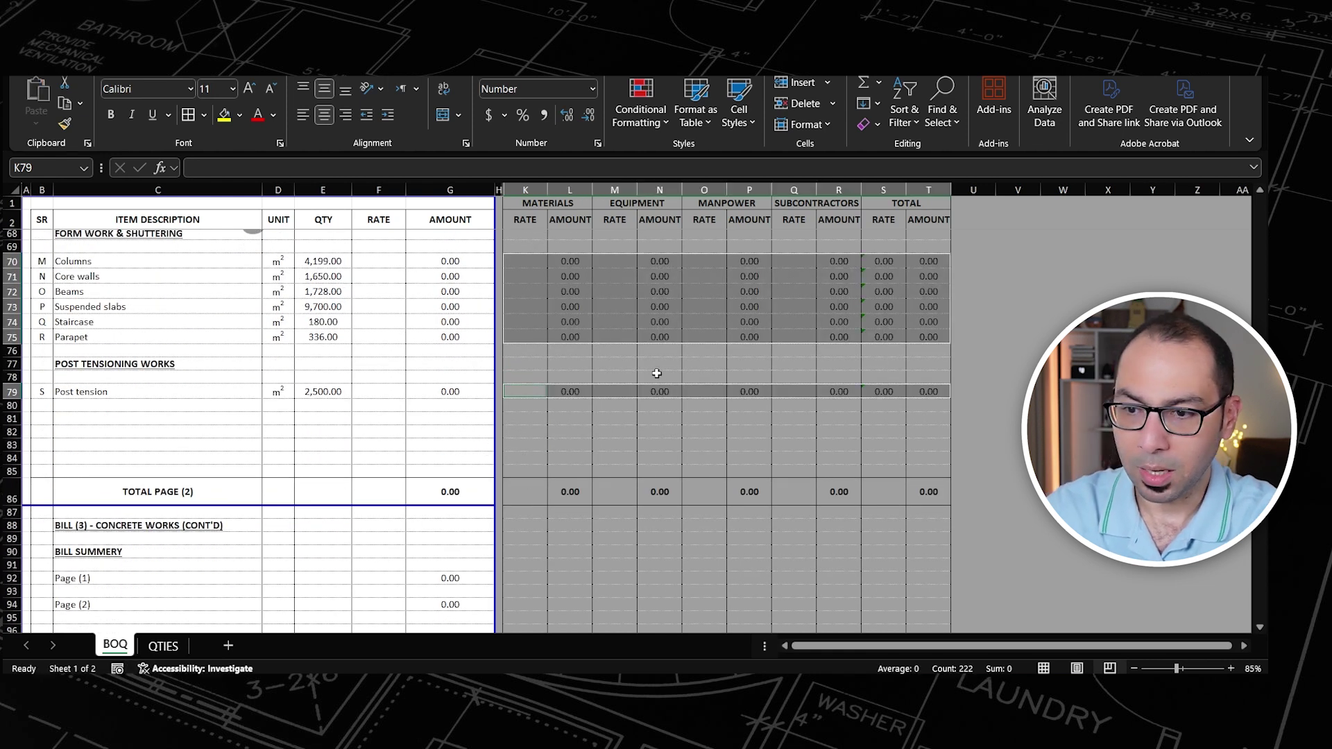
{"action": "scroll", "coordinate": [649, 416], "scroll_direction": "down", "scroll_amount": 3}
Step: Link the Page (2) summary amount G94 to the page total with =G86
{"action": "left_click", "coordinate": [451, 459]}
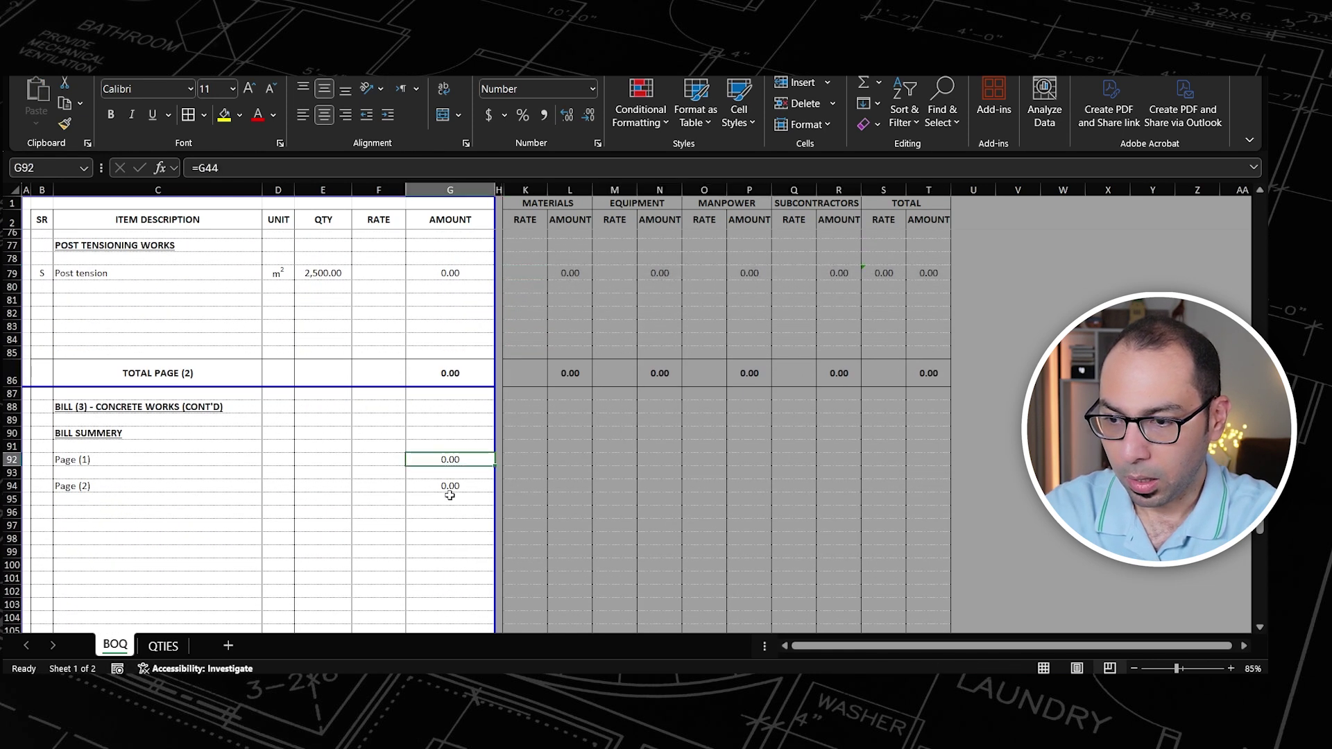
{"action": "double_click", "coordinate": [457, 470]}
{"action": "key", "text": "Escape"}
{"action": "left_click", "coordinate": [454, 487]}
{"action": "type", "text": "=G86"}
{"action": "key", "text": "Return"}
Step: Paste the G92:G94 summary formulas, as formulas only, into L92, N92, P92, R92 and T92
{"action": "left_click_drag", "start_coordinate": [452, 459], "coordinate": [464, 486]}
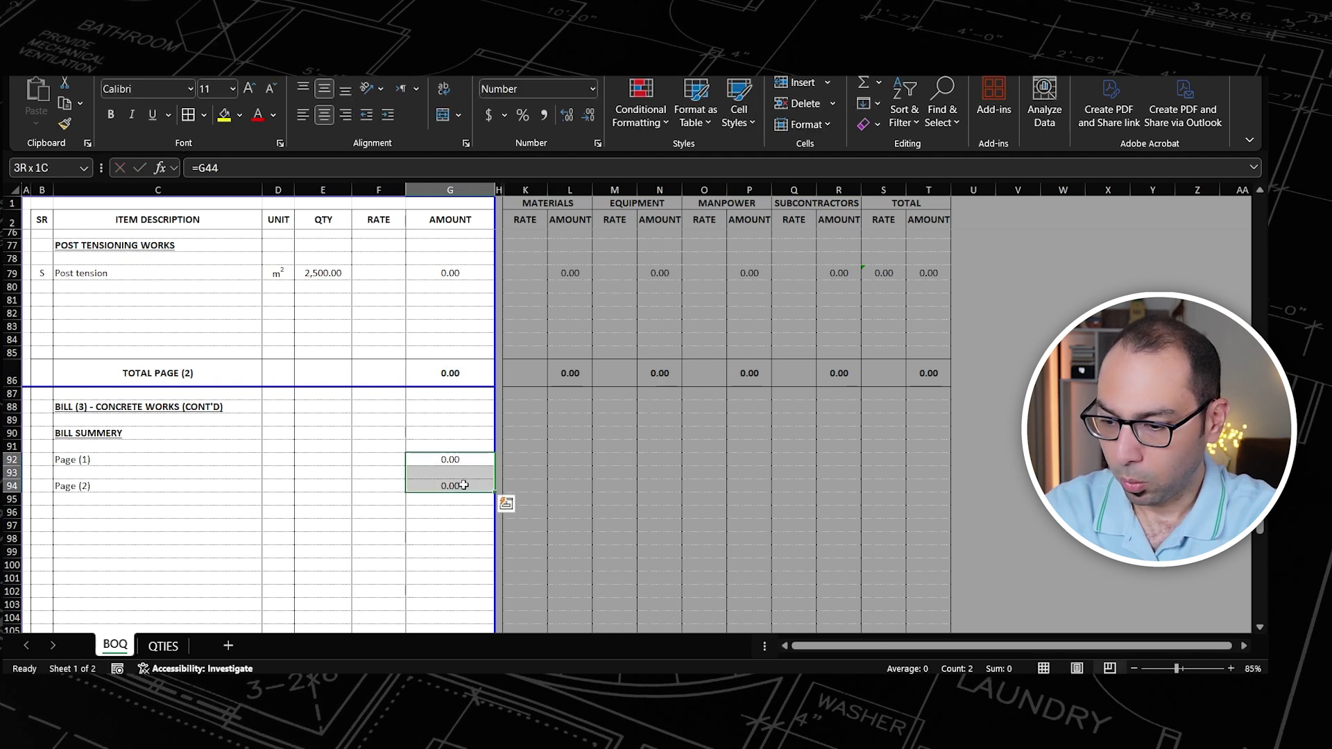
{"action": "key", "text": "ctrl+c"}
{"action": "left_click", "coordinate": [570, 460]}
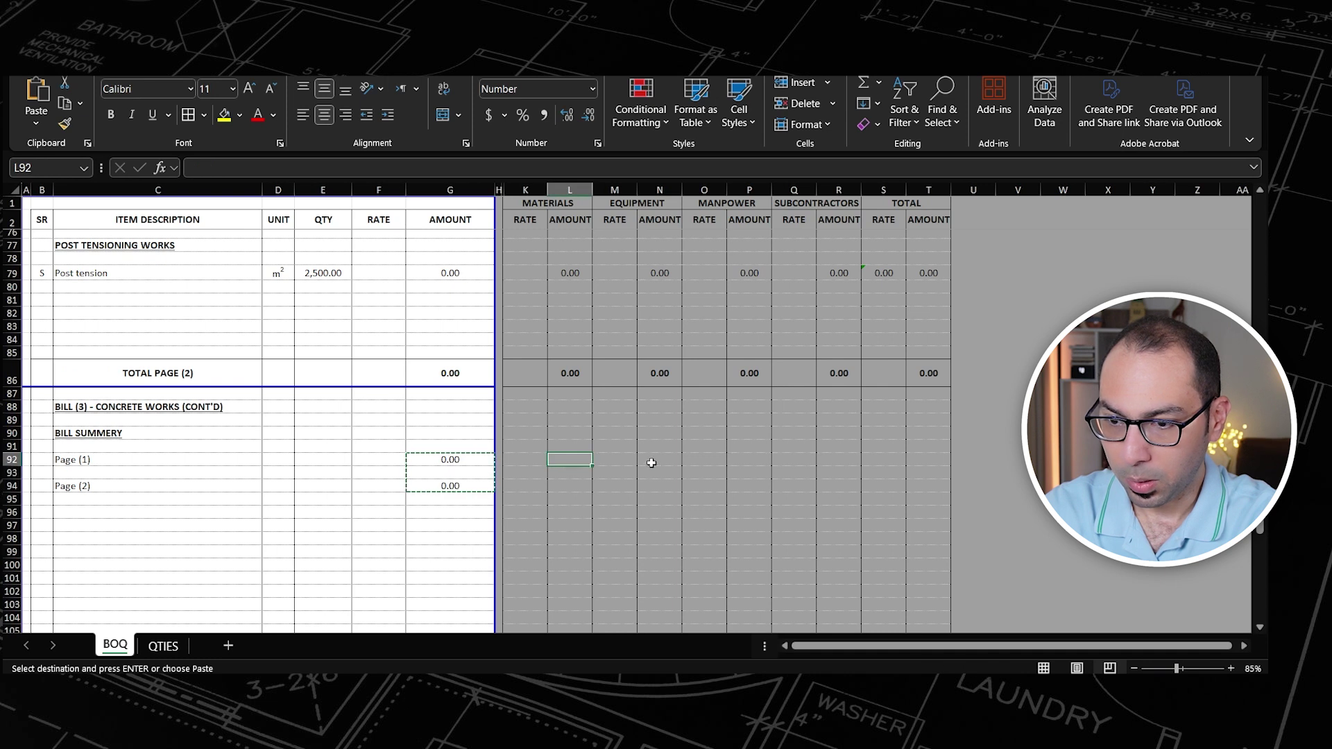
{"action": "left_click", "coordinate": [654, 461], "text": "ctrl"}
{"action": "left_click", "coordinate": [747, 460], "text": "ctrl"}
{"action": "left_click", "coordinate": [836, 460], "text": "ctrl"}
{"action": "left_click", "coordinate": [923, 456], "text": "ctrl"}
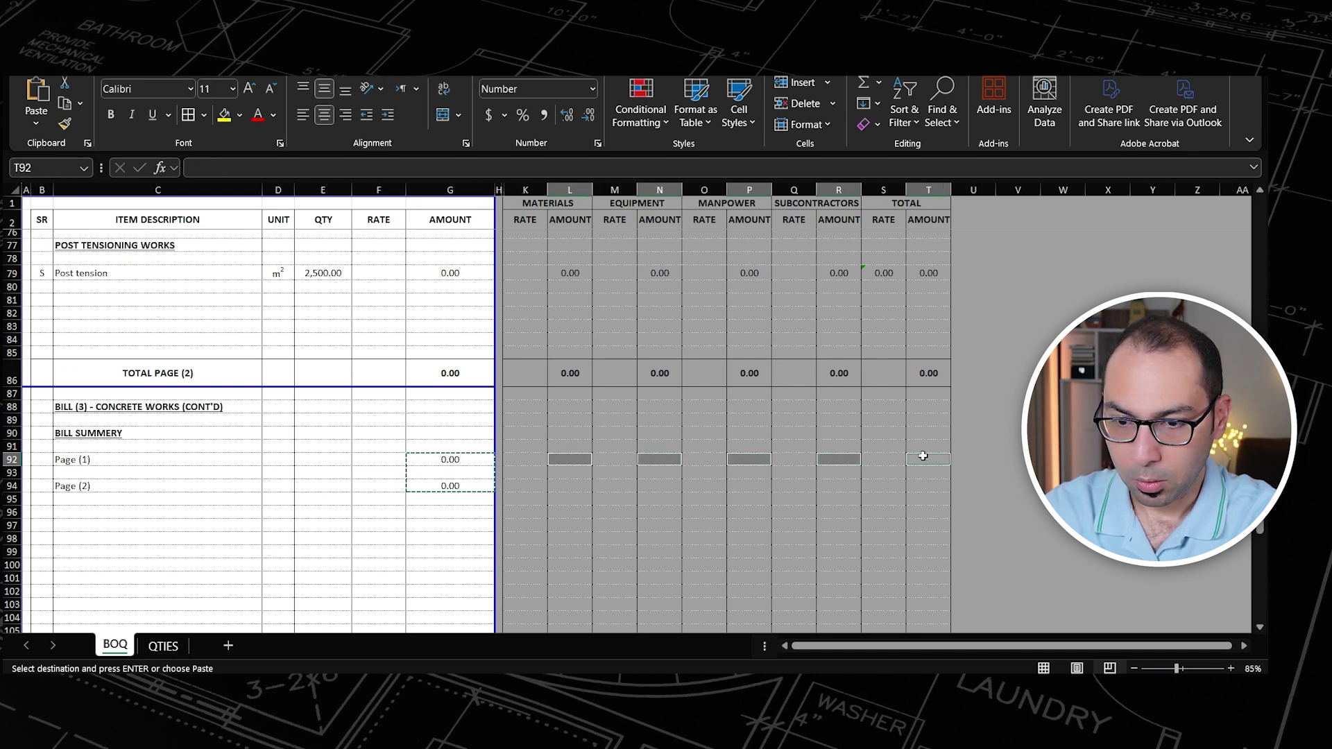
{"action": "key", "text": "ctrl+alt+v"}
{"action": "key", "text": "f"}
{"action": "key", "text": "Return"}
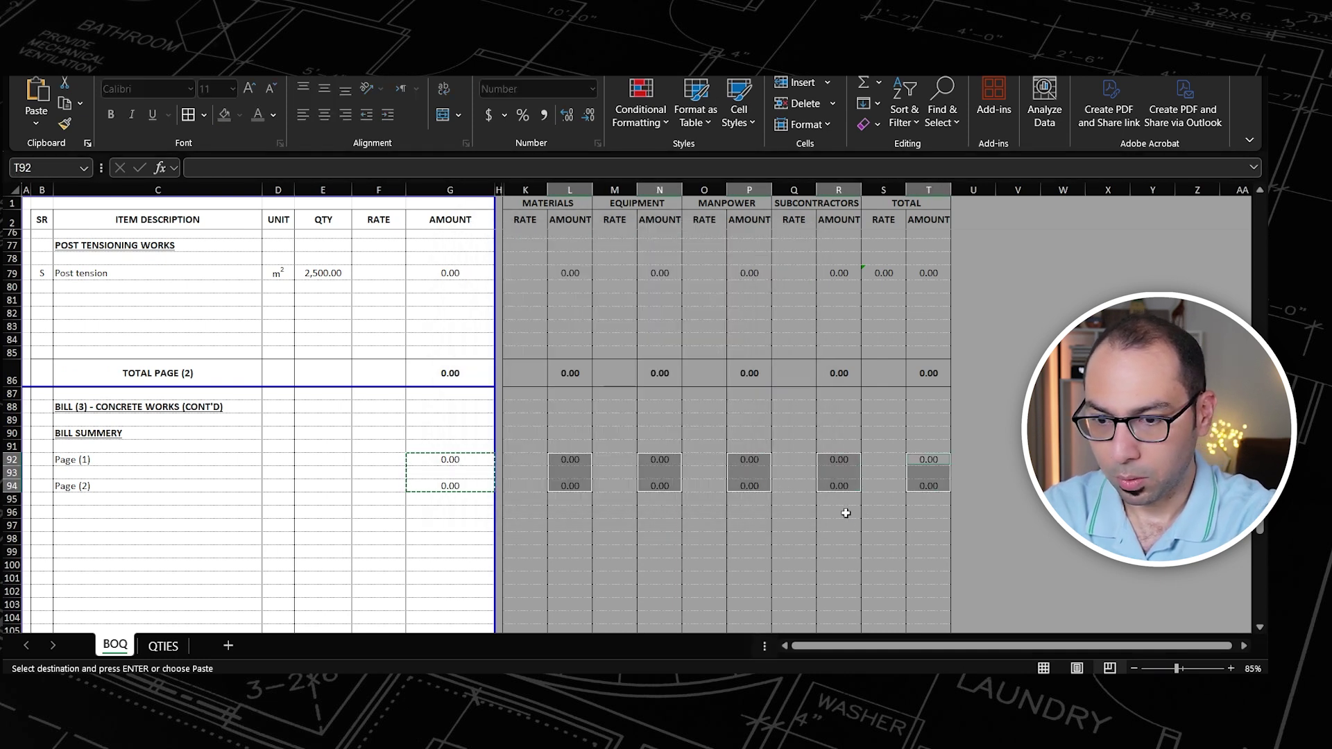
{"action": "key", "text": "Escape"}
{"action": "scroll", "coordinate": [628, 470], "scroll_direction": "up", "scroll_amount": 14}
{"action": "scroll", "coordinate": [798, 411], "scroll_direction": "up", "scroll_amount": 10}
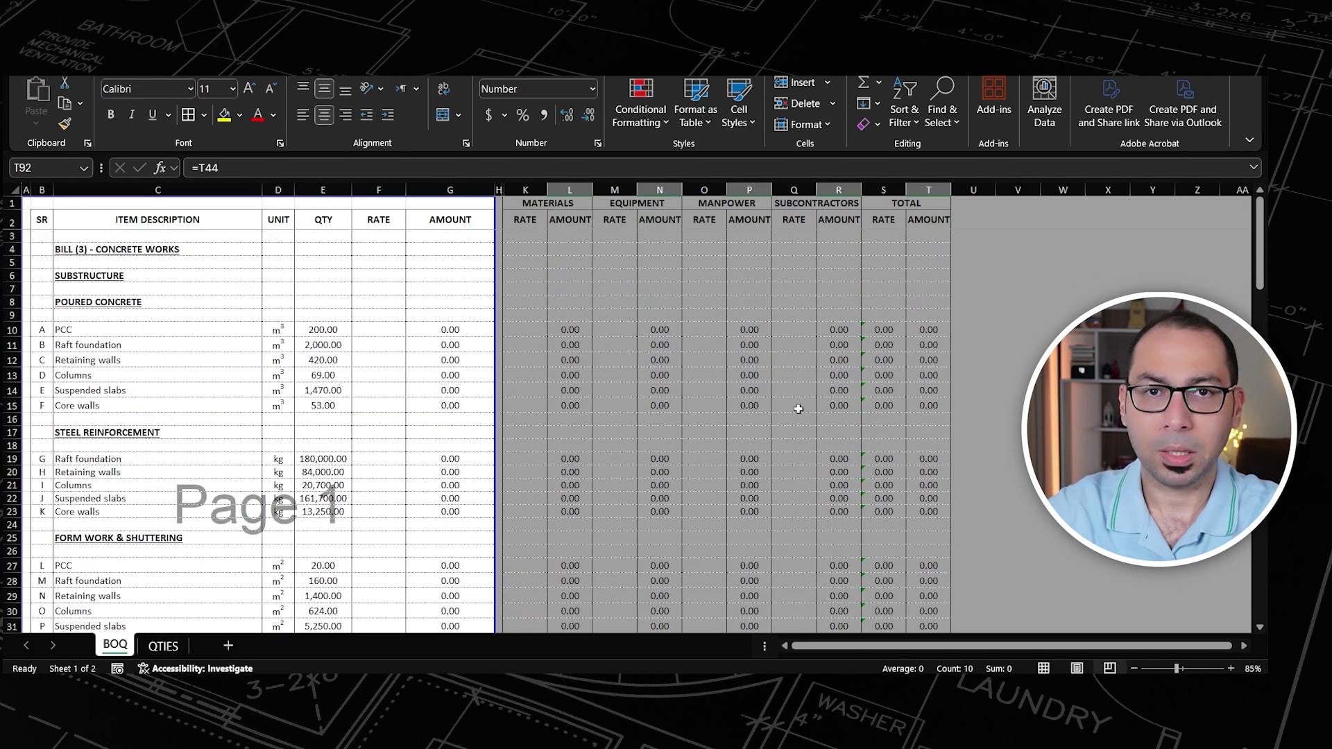
{"action": "scroll", "coordinate": [798, 409], "scroll_direction": "down", "scroll_amount": 15}
{"action": "scroll", "coordinate": [800, 422], "scroll_direction": "down", "scroll_amount": 19}
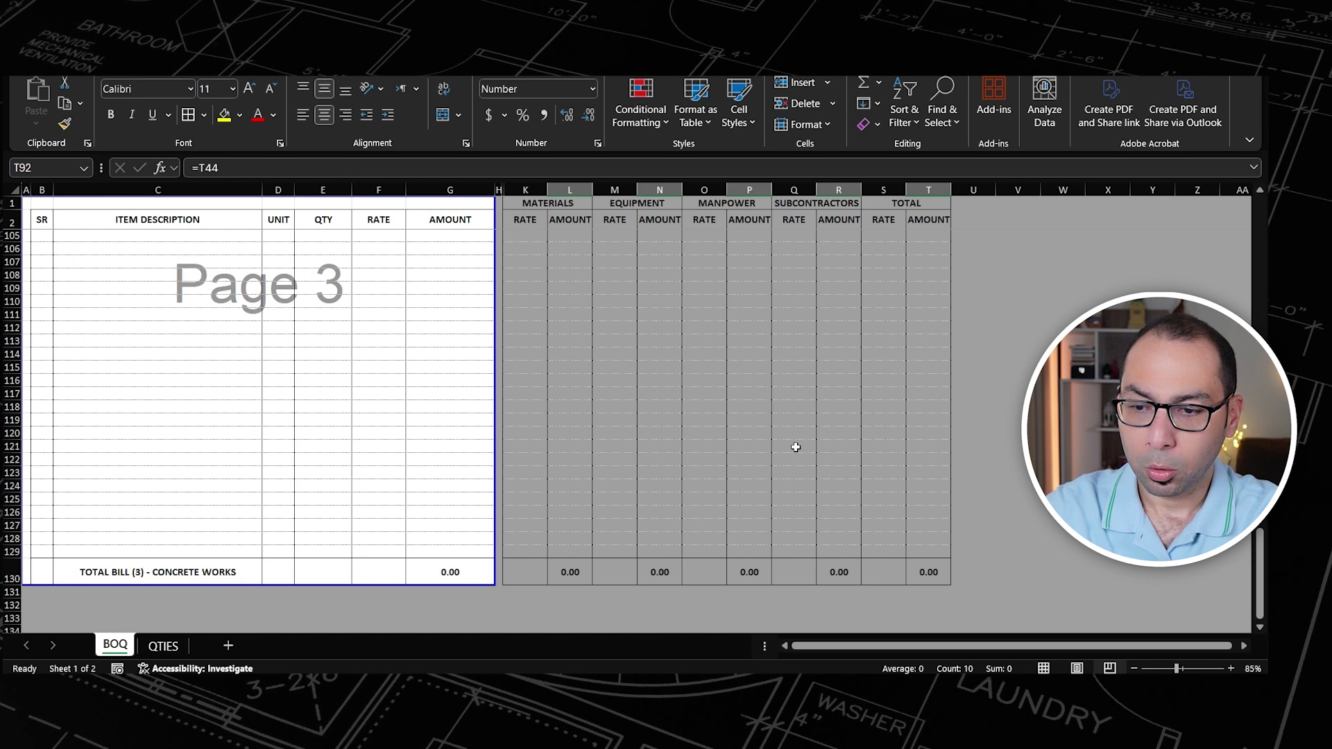
{"action": "scroll", "coordinate": [795, 448], "scroll_direction": "up", "scroll_amount": 5}
{"action": "scroll", "coordinate": [795, 447], "scroll_direction": "up", "scroll_amount": 3}
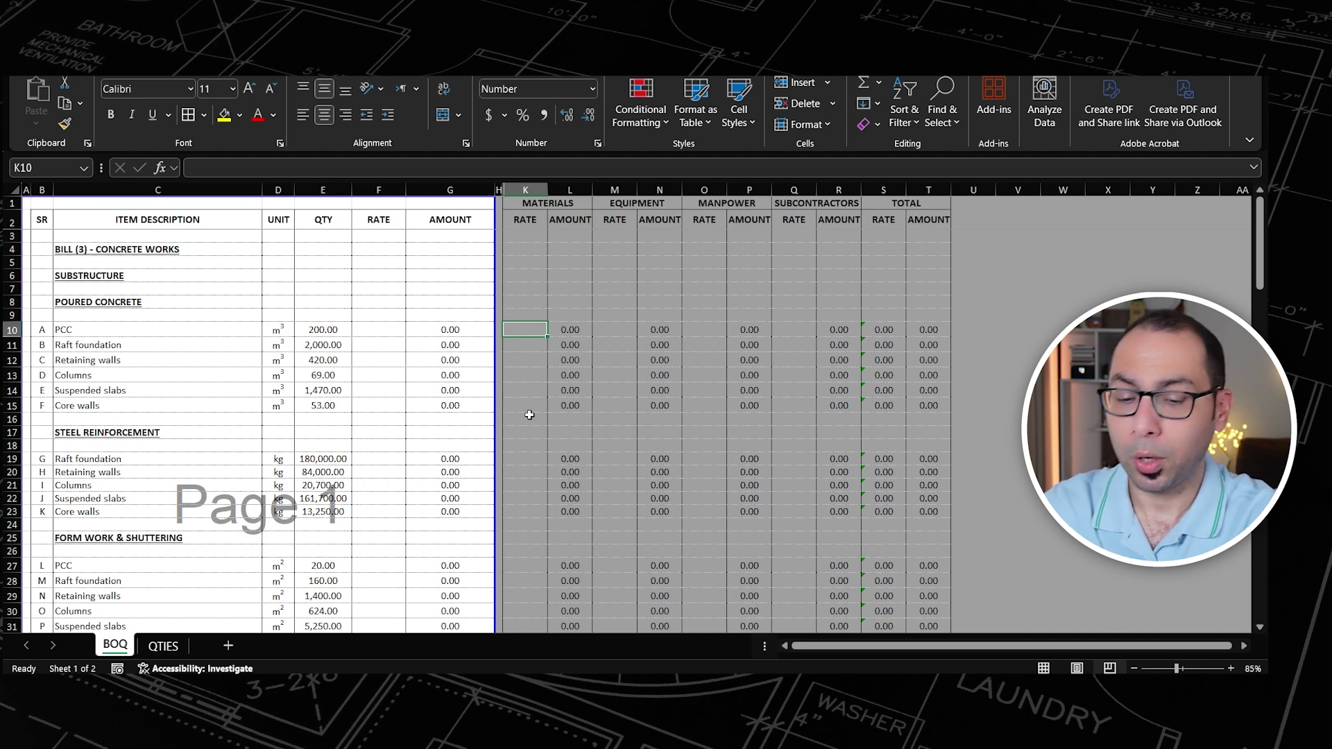
Step: Enter =(200+20+10)*1.07 as the PCC materials rate in K10, giving 246.10
{"action": "type", "text": "="}
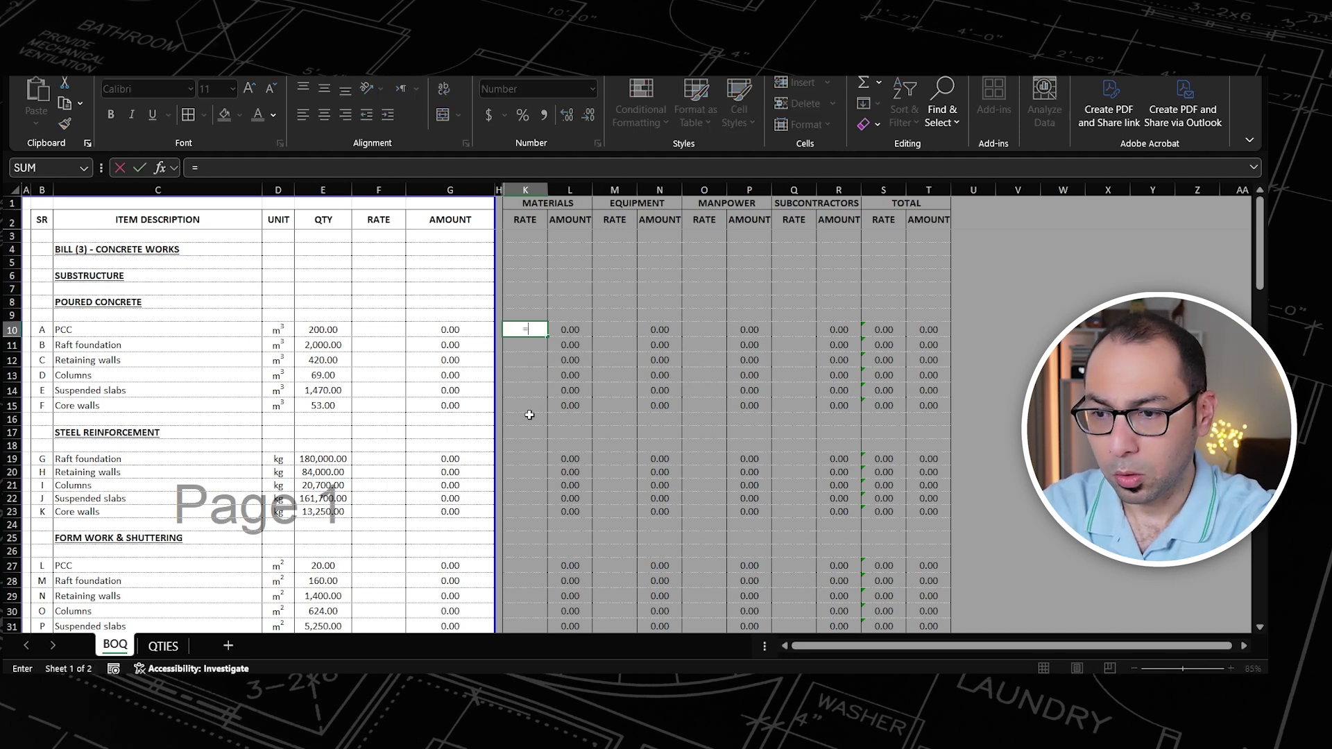
{"action": "type", "text": "(200+20"}
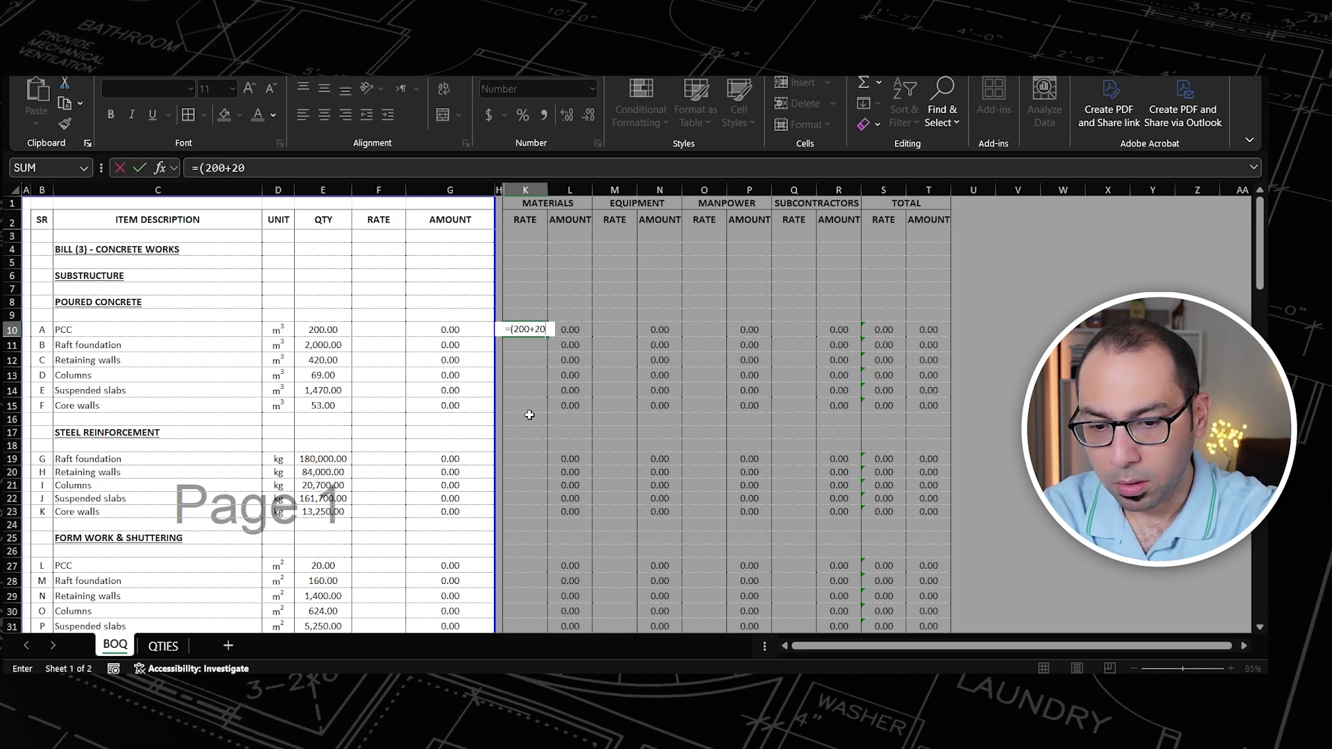
{"action": "type", "text": "+10"}
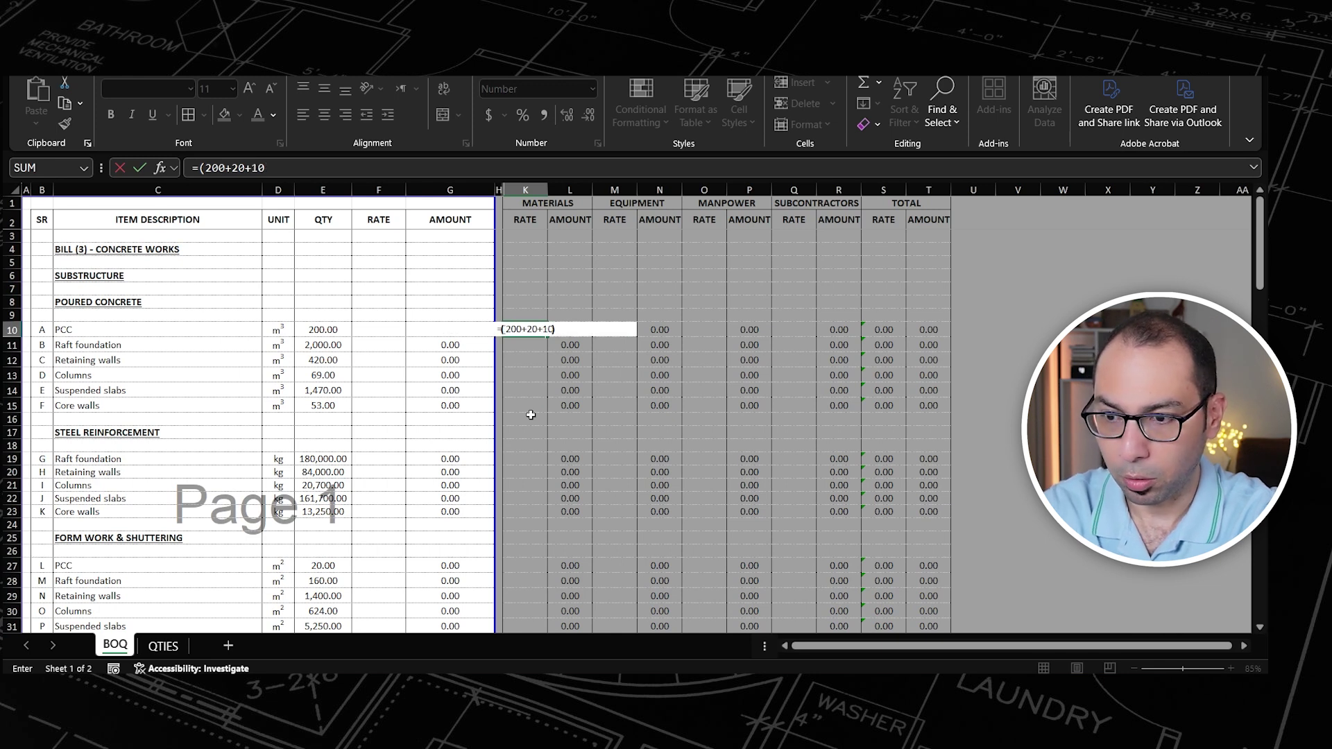
{"action": "type", "text": ")*1.07"}
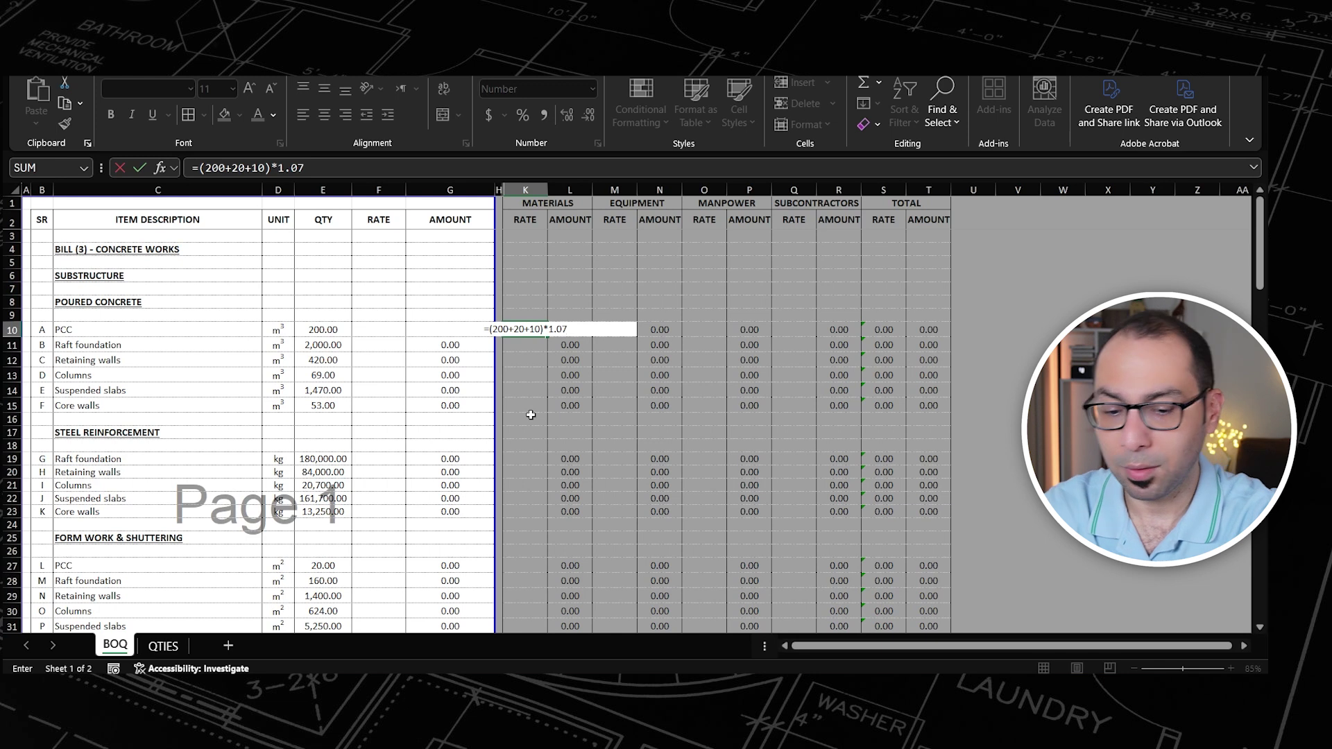
{"action": "key", "text": "ctrl+Return"}
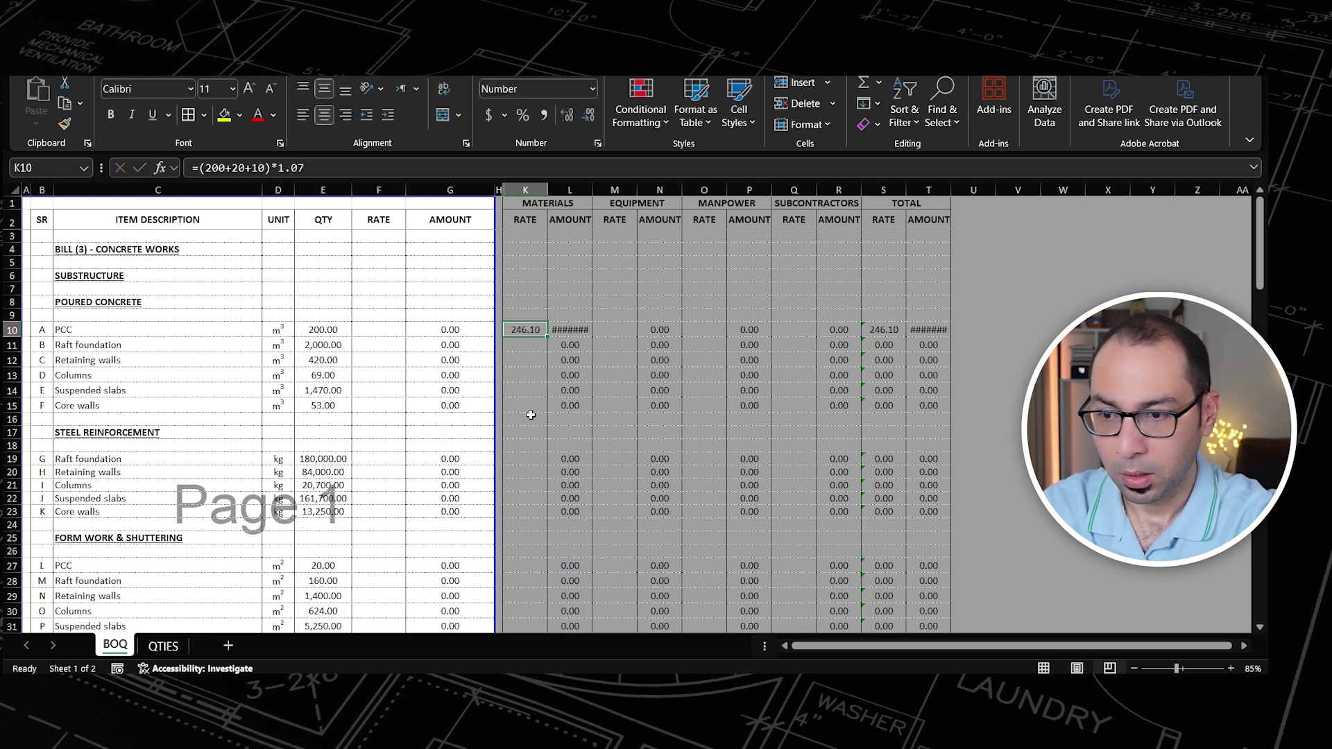
Step: Give PCC an equipment rate of 5 and manpower rate of 10, autofitting columns L and T
{"action": "double_click", "coordinate": [593, 185]}
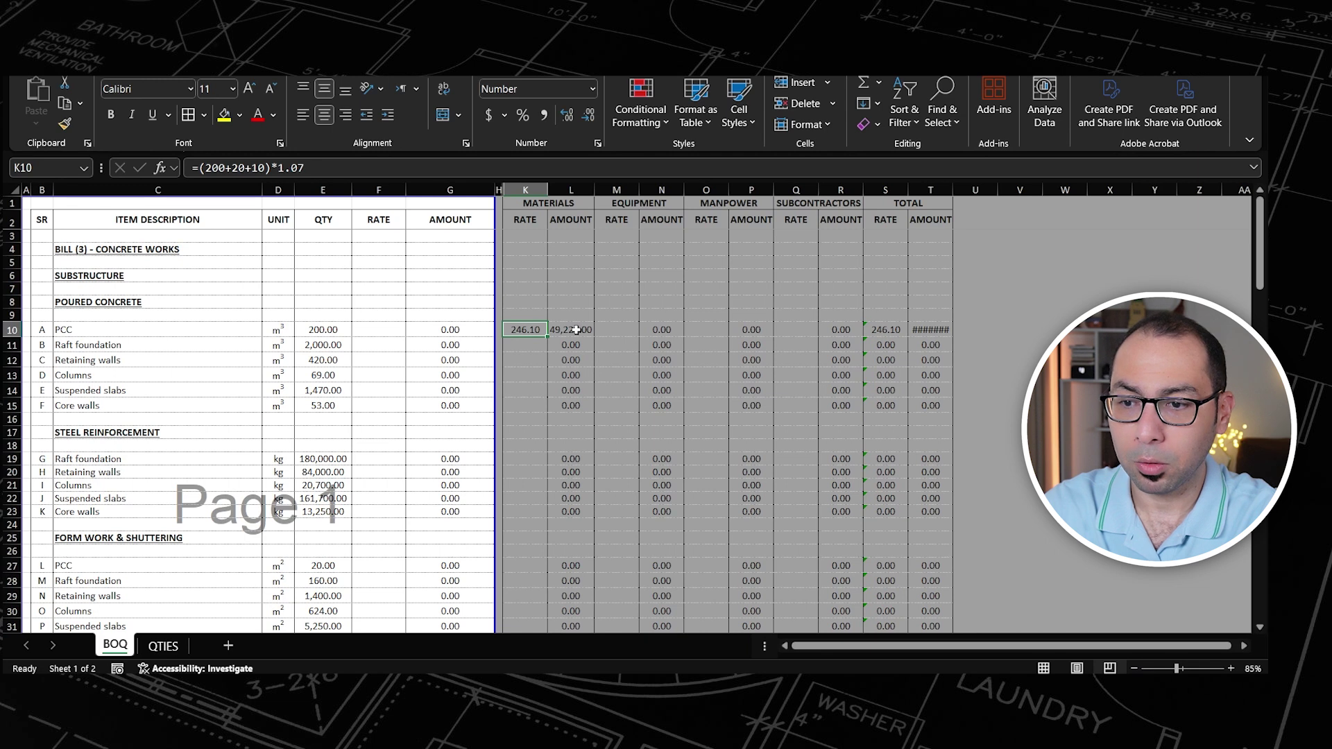
{"action": "left_click", "coordinate": [576, 330]}
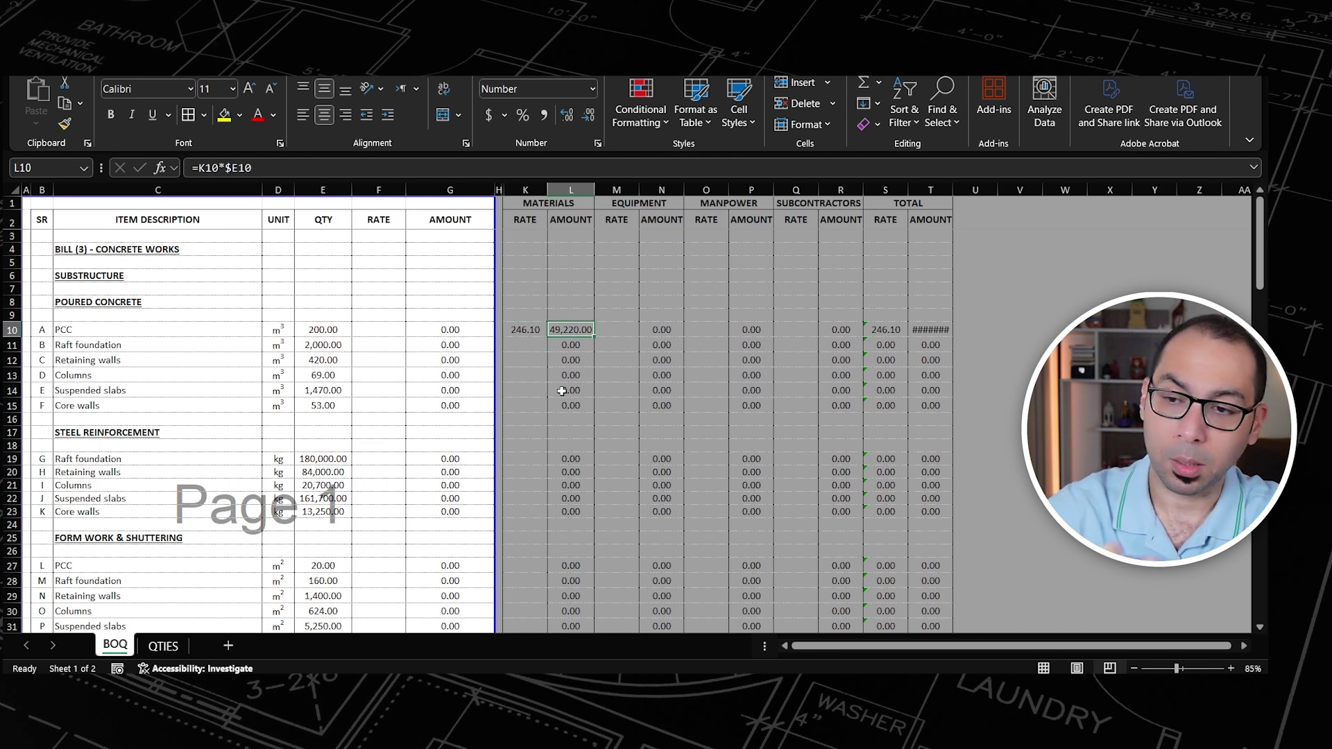
{"action": "left_click", "coordinate": [617, 331]}
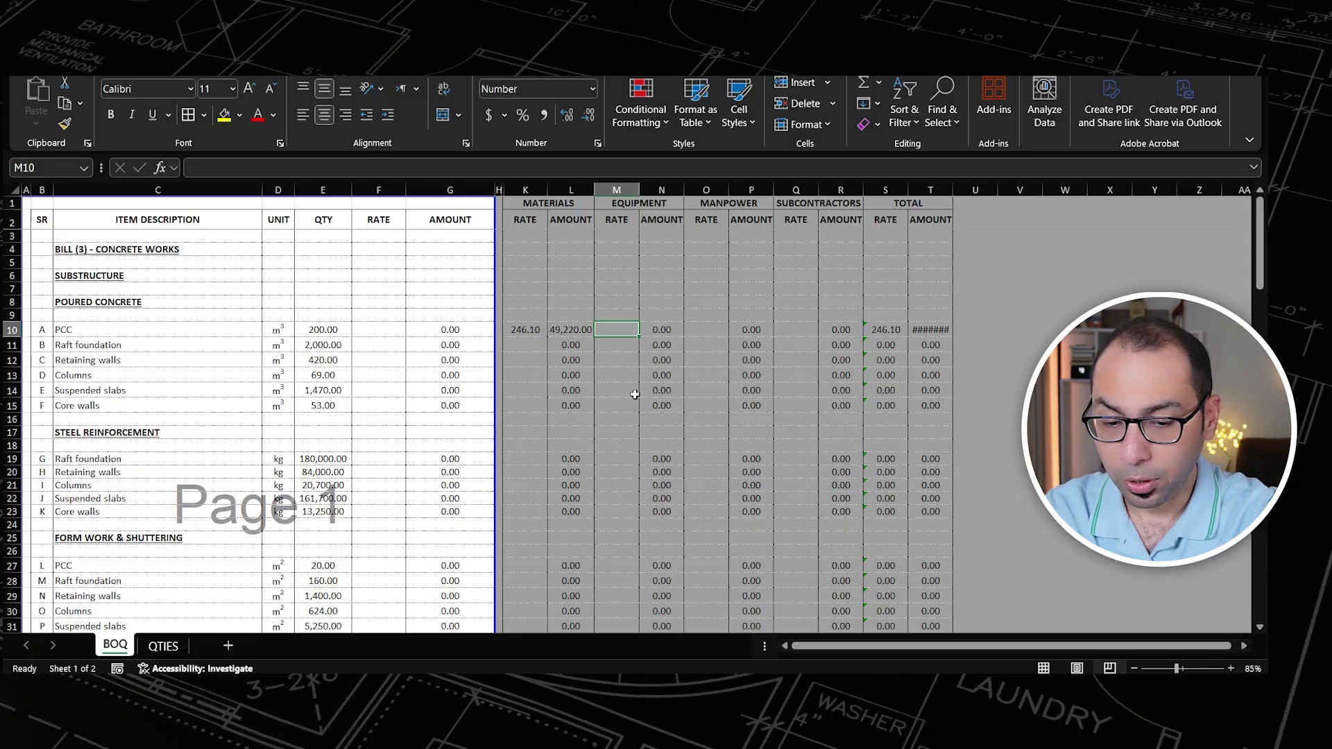
{"action": "type", "text": "5"}
{"action": "key", "text": "Tab"}
{"action": "key", "text": "Tab"}
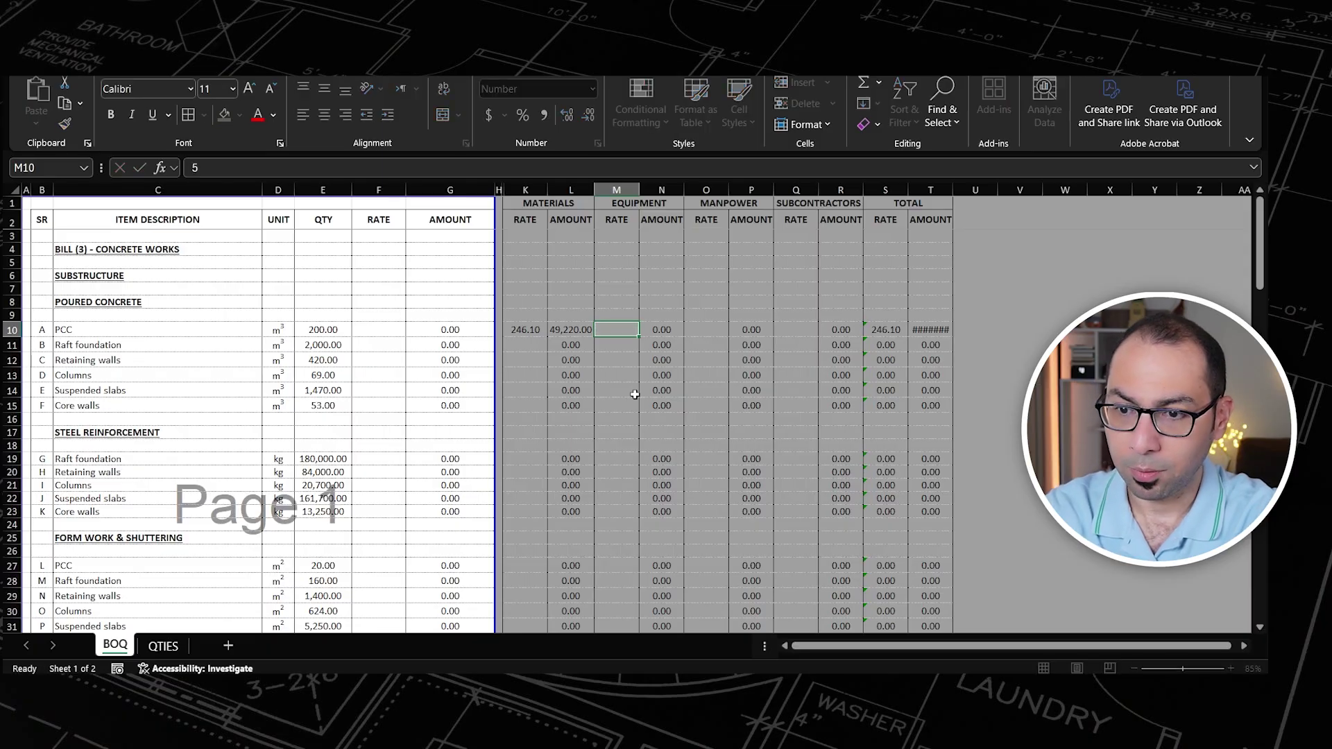
{"action": "type", "text": "10"}
{"action": "key", "text": "Tab"}
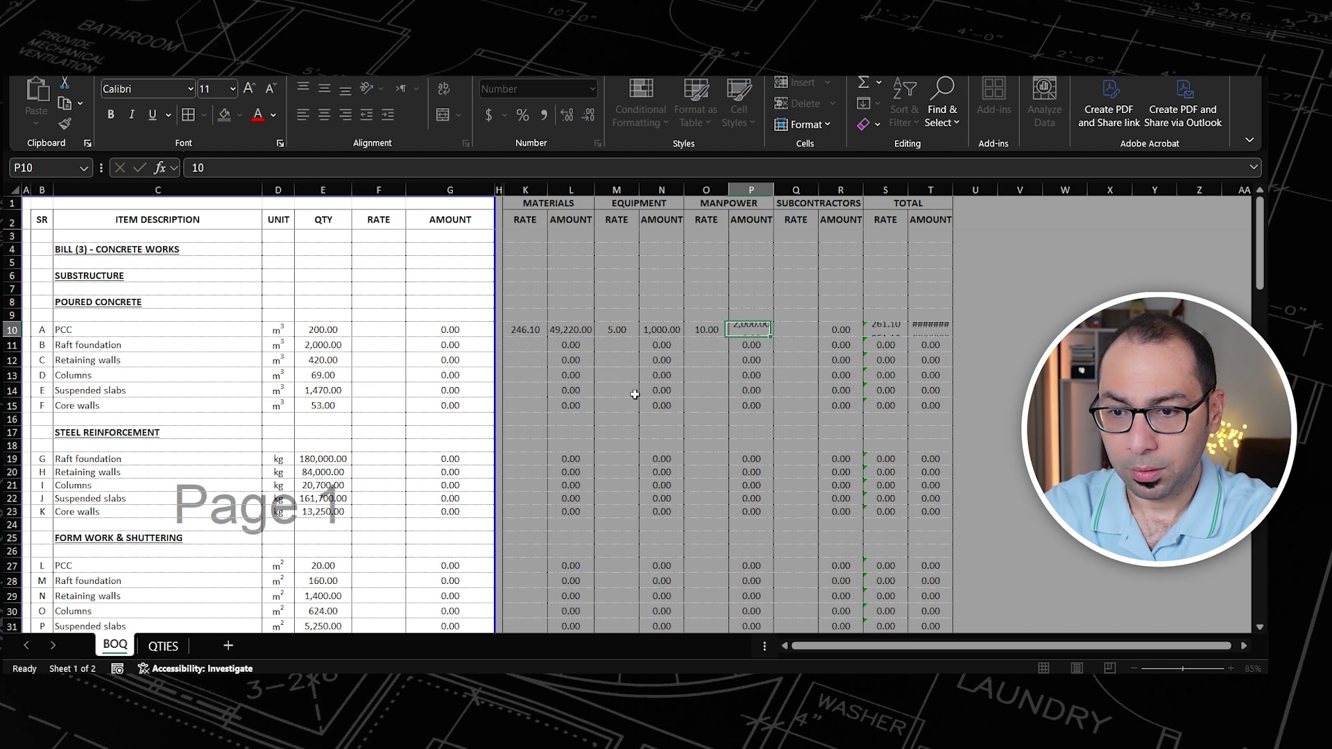
{"action": "double_click", "coordinate": [957, 189]}
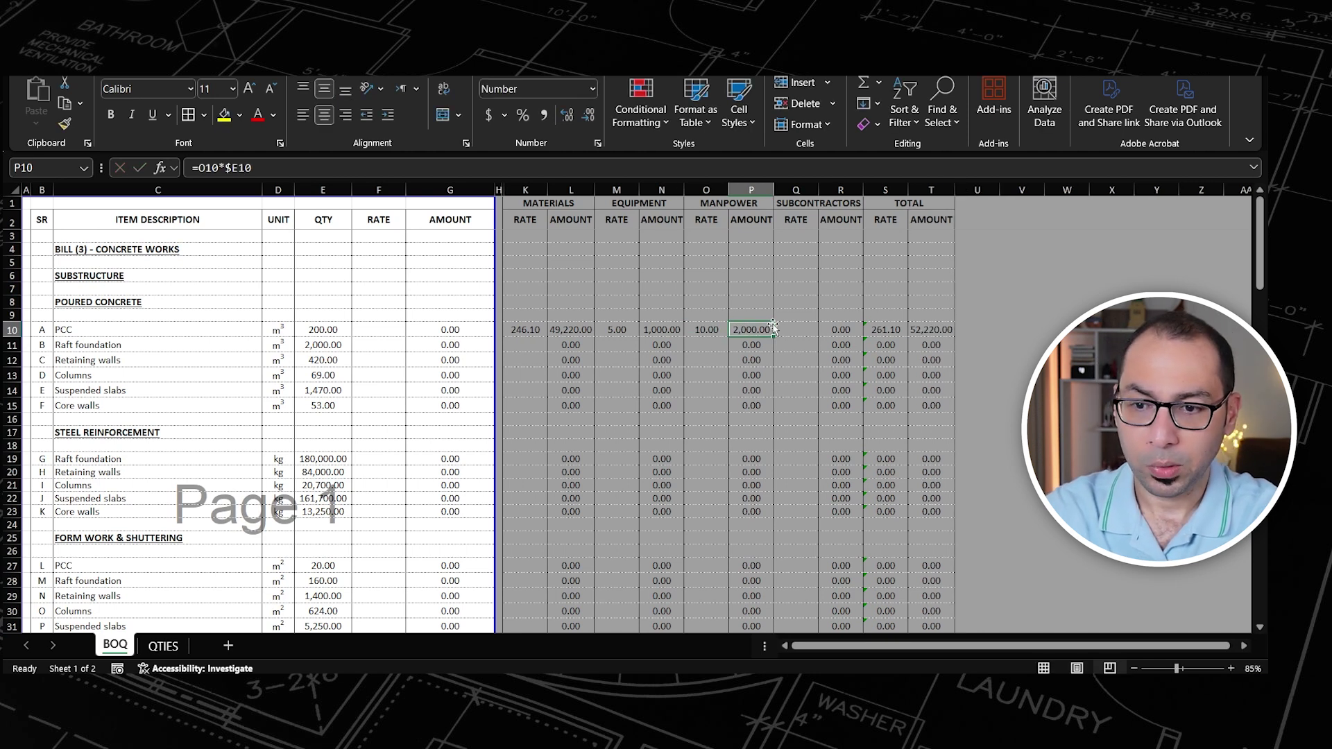
Step: Check PCC's rate cells and total rate formula, then select the row K10:T10
{"action": "left_click", "coordinate": [706, 332]}
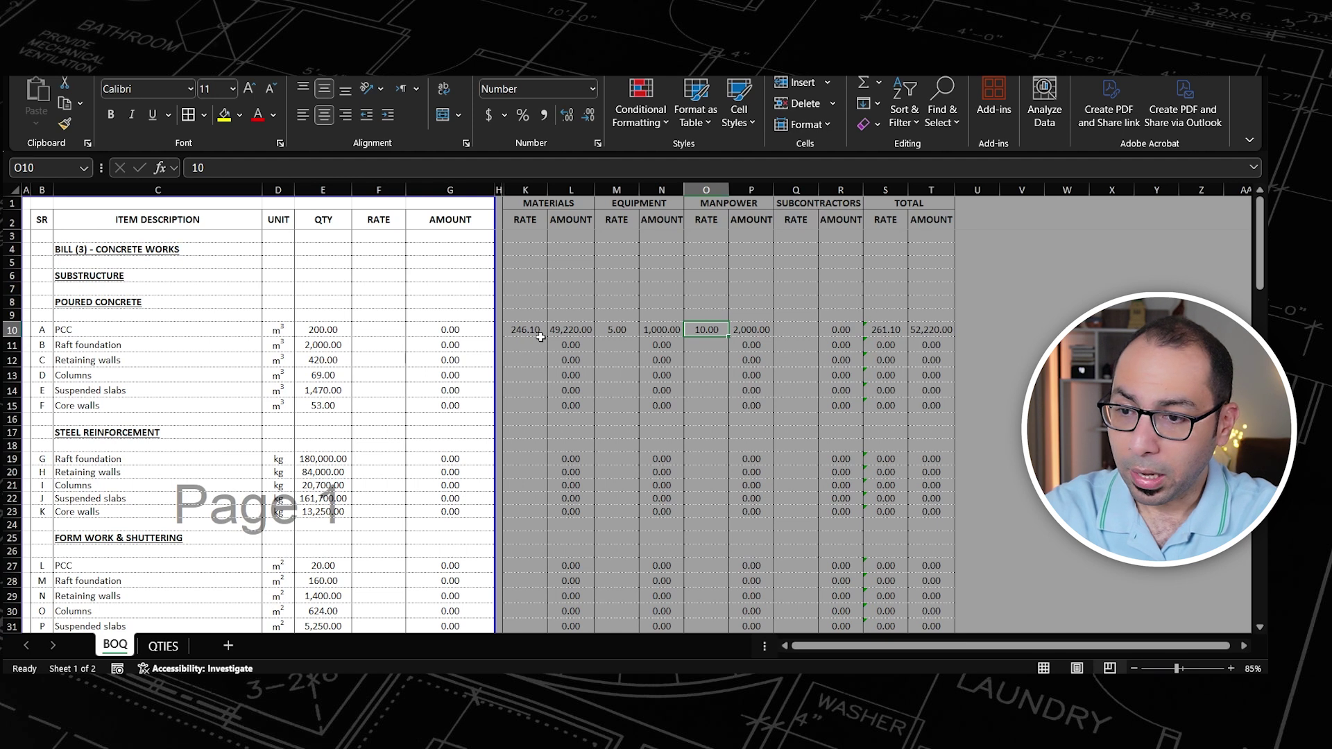
{"action": "left_click", "coordinate": [622, 332]}
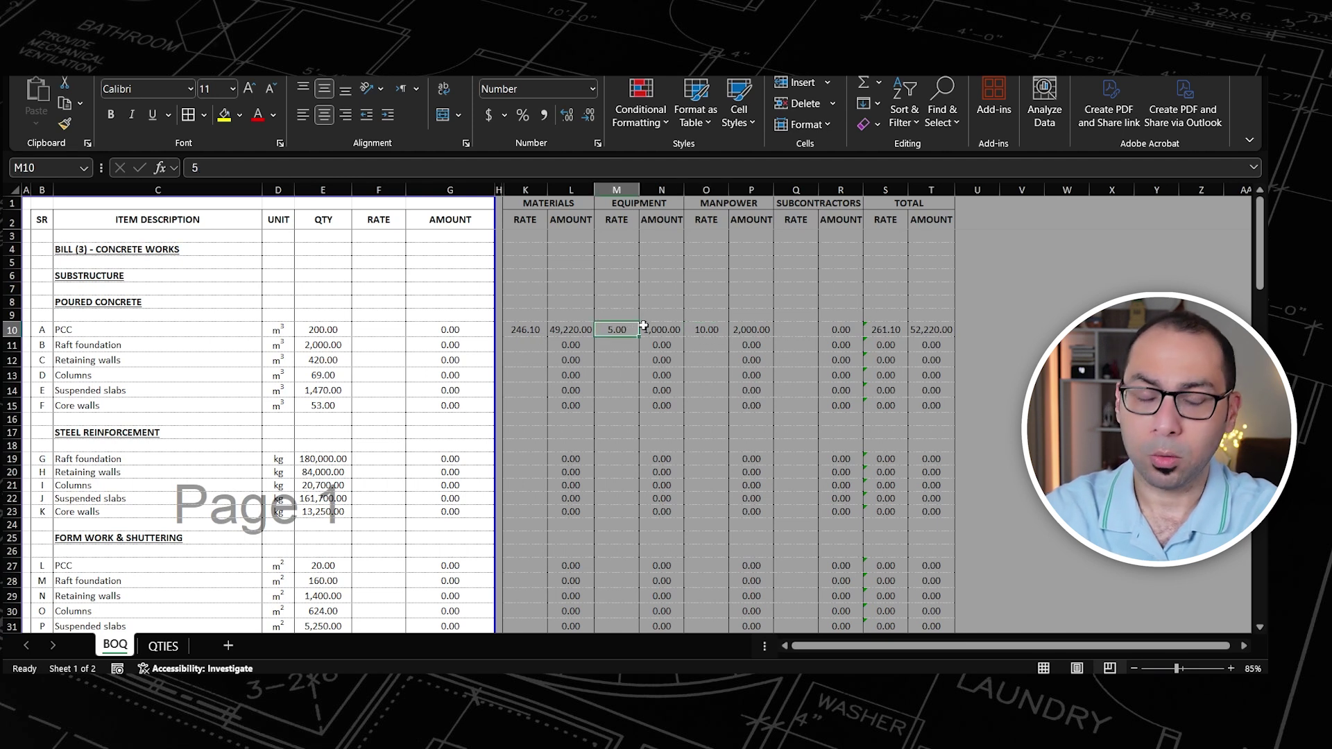
{"action": "left_click", "coordinate": [705, 329]}
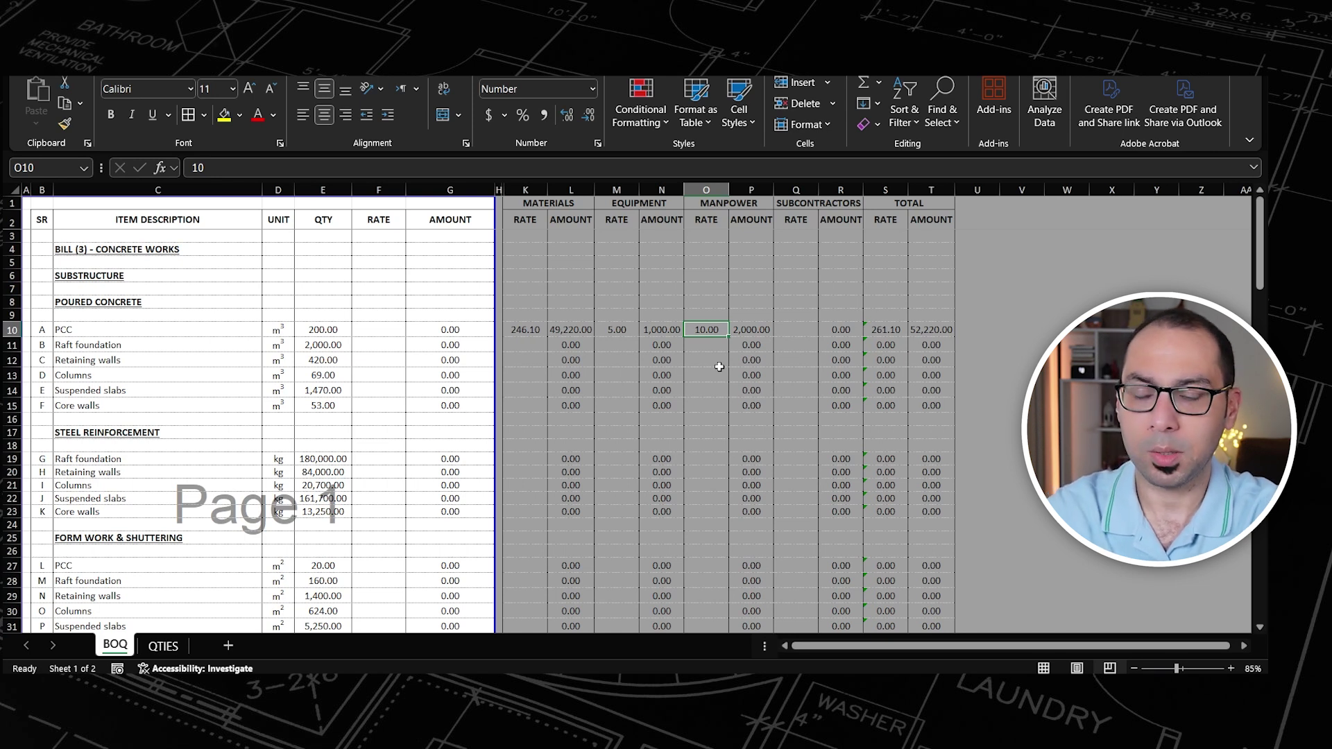
{"action": "left_click", "coordinate": [800, 330]}
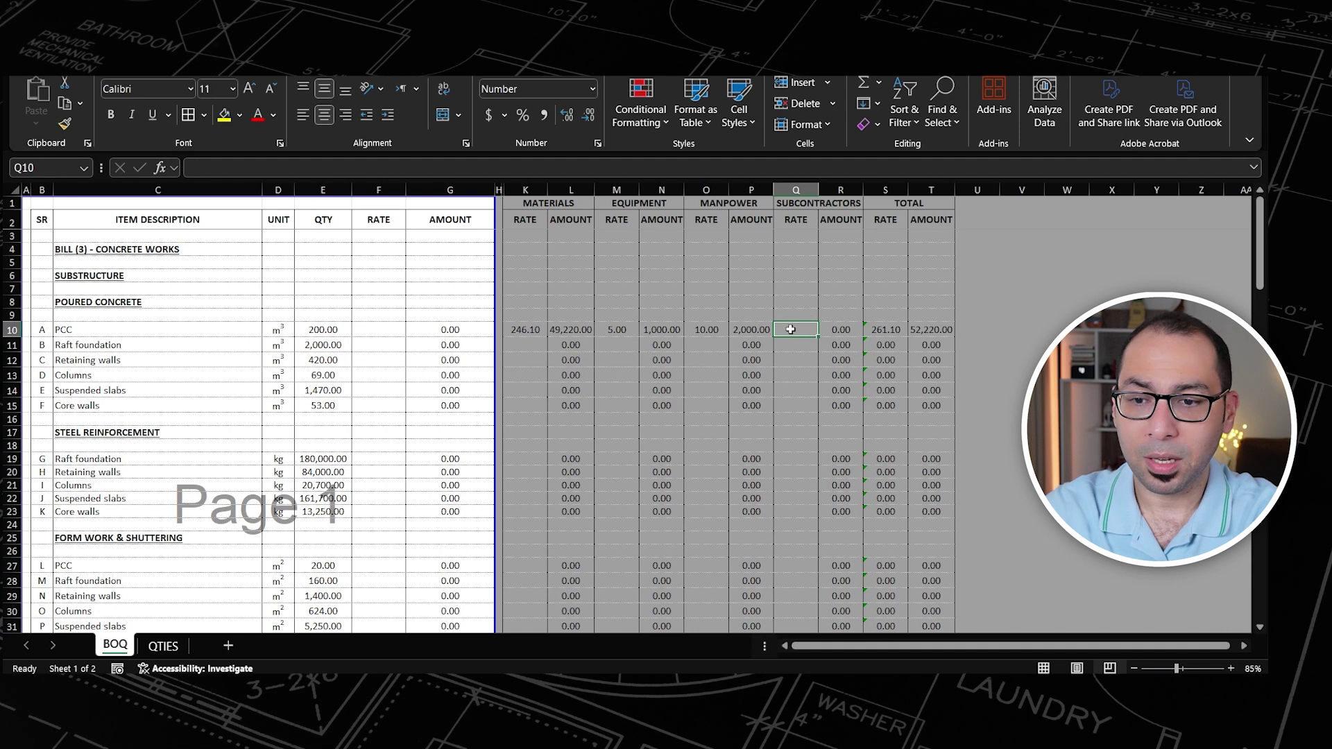
{"action": "left_click", "coordinate": [886, 330]}
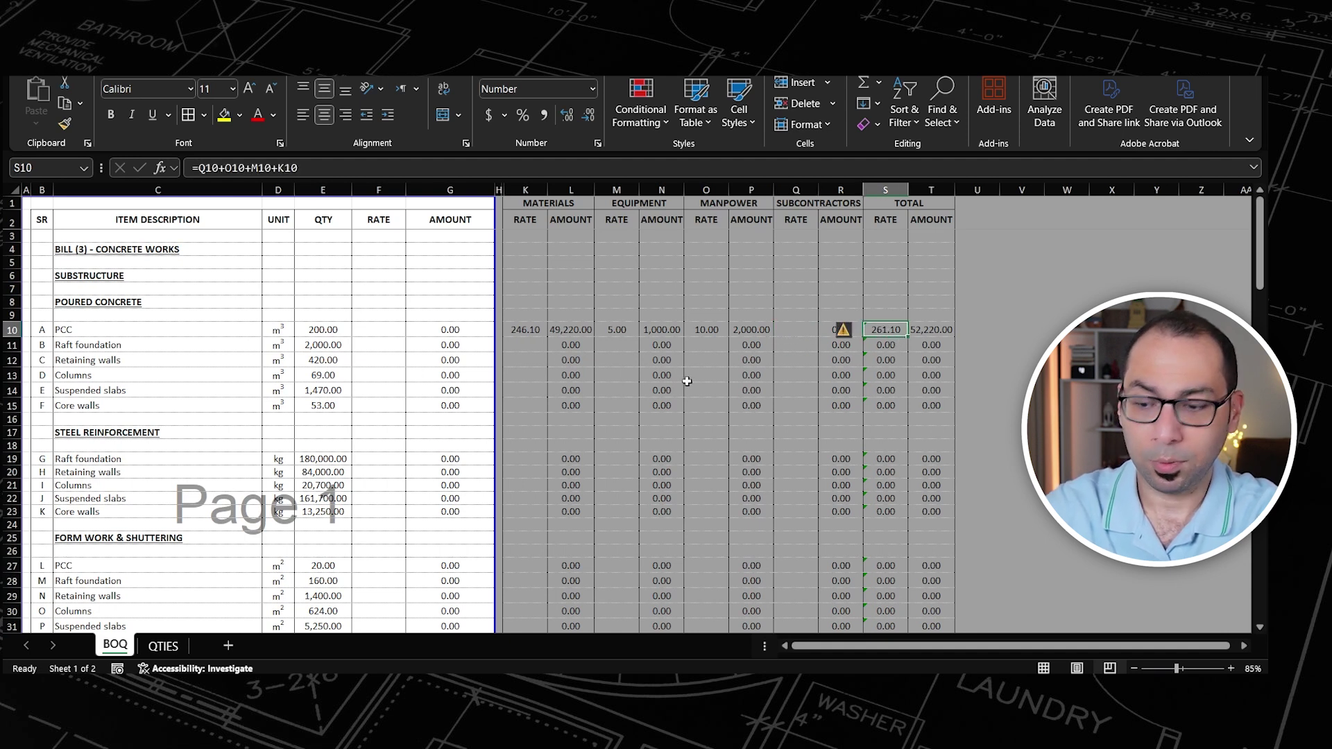
{"action": "left_click", "coordinate": [527, 330]}
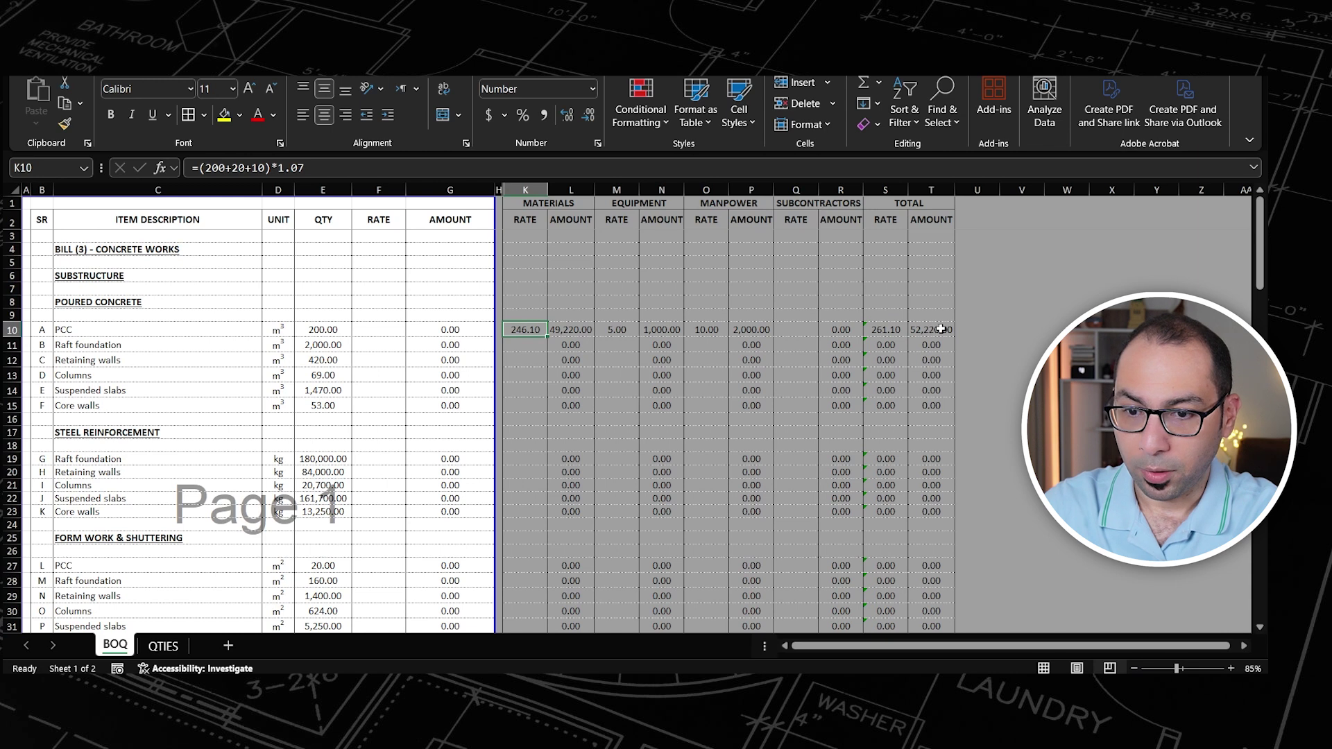
{"action": "left_click", "coordinate": [933, 330], "text": "shift"}
Step: Copy PCC's rates from K10:T10 into the Raft foundation row 11
{"action": "key", "text": "ctrl+c"}
{"action": "left_click", "coordinate": [526, 345]}
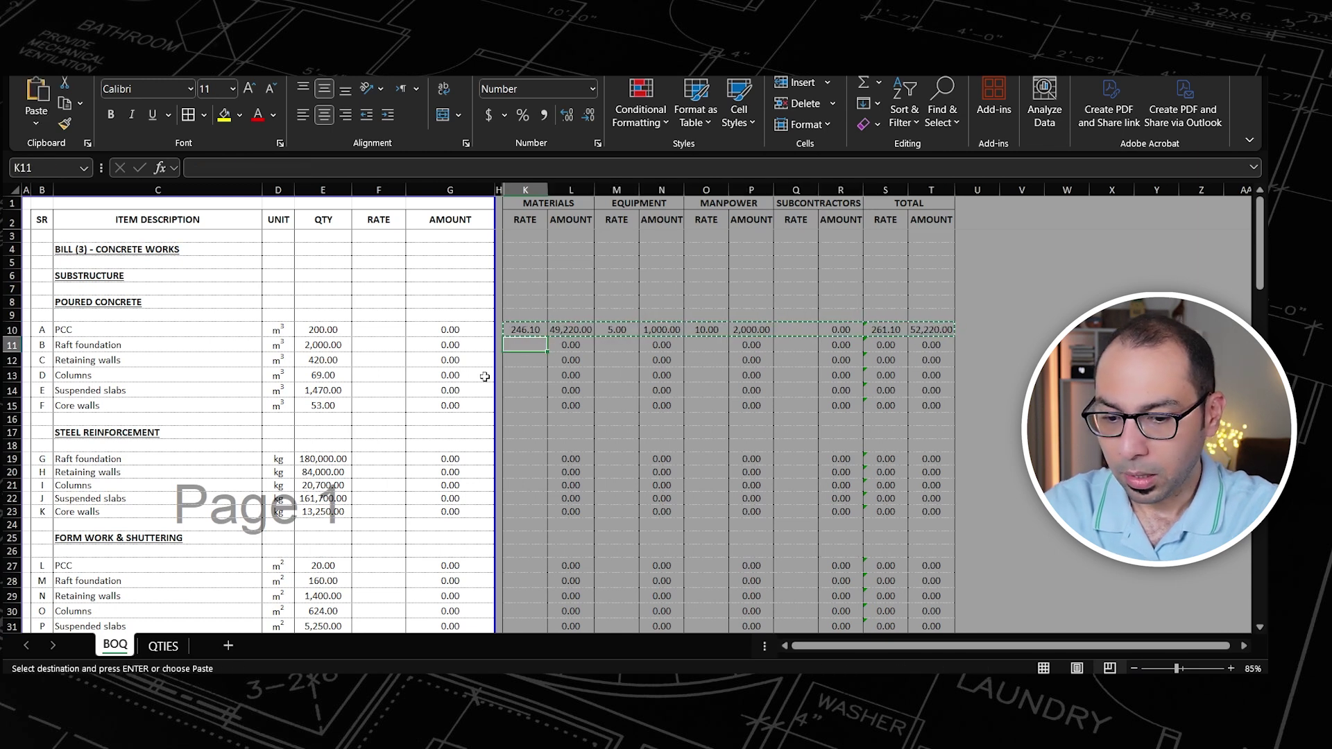
{"action": "key", "text": "Return"}
{"action": "key", "text": "Escape"}
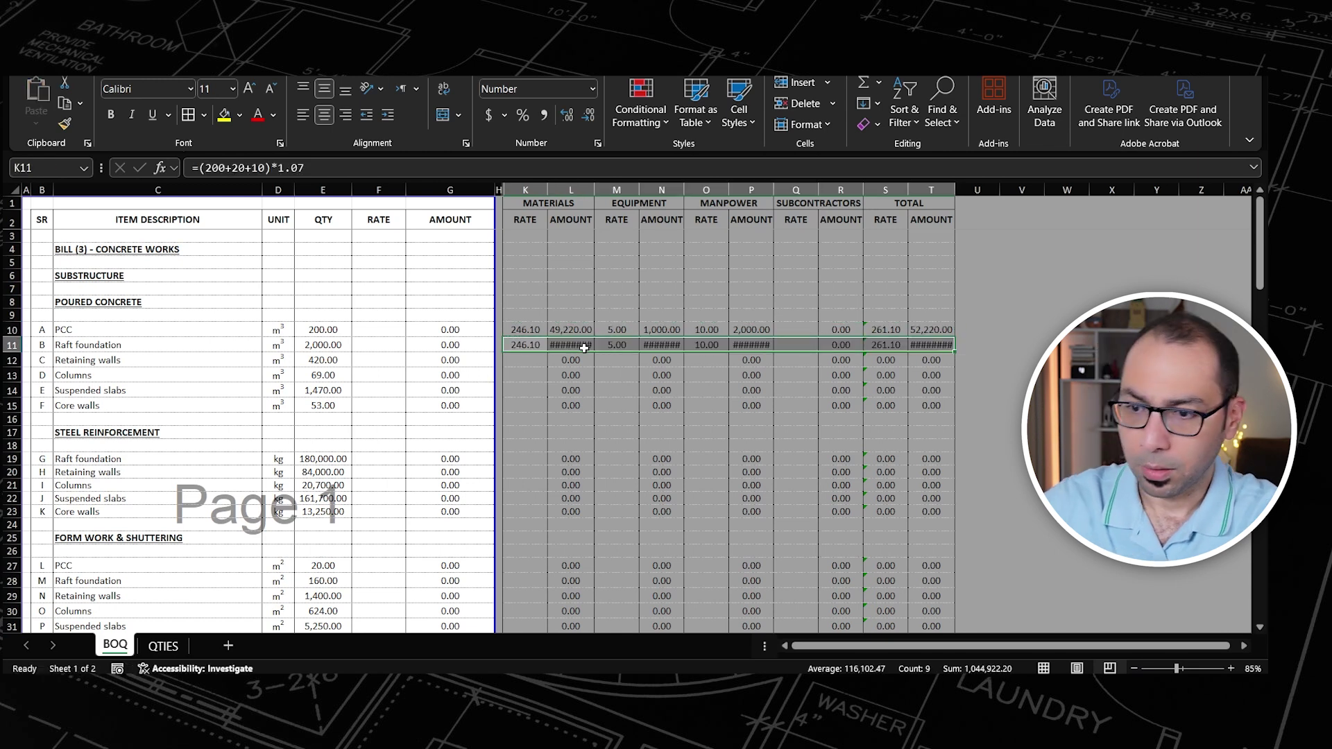
Step: Autofit columns L, N, P and T, then compare the K11 and K10 materials rates
{"action": "double_click", "coordinate": [595, 188]}
{"action": "double_click", "coordinate": [689, 188]}
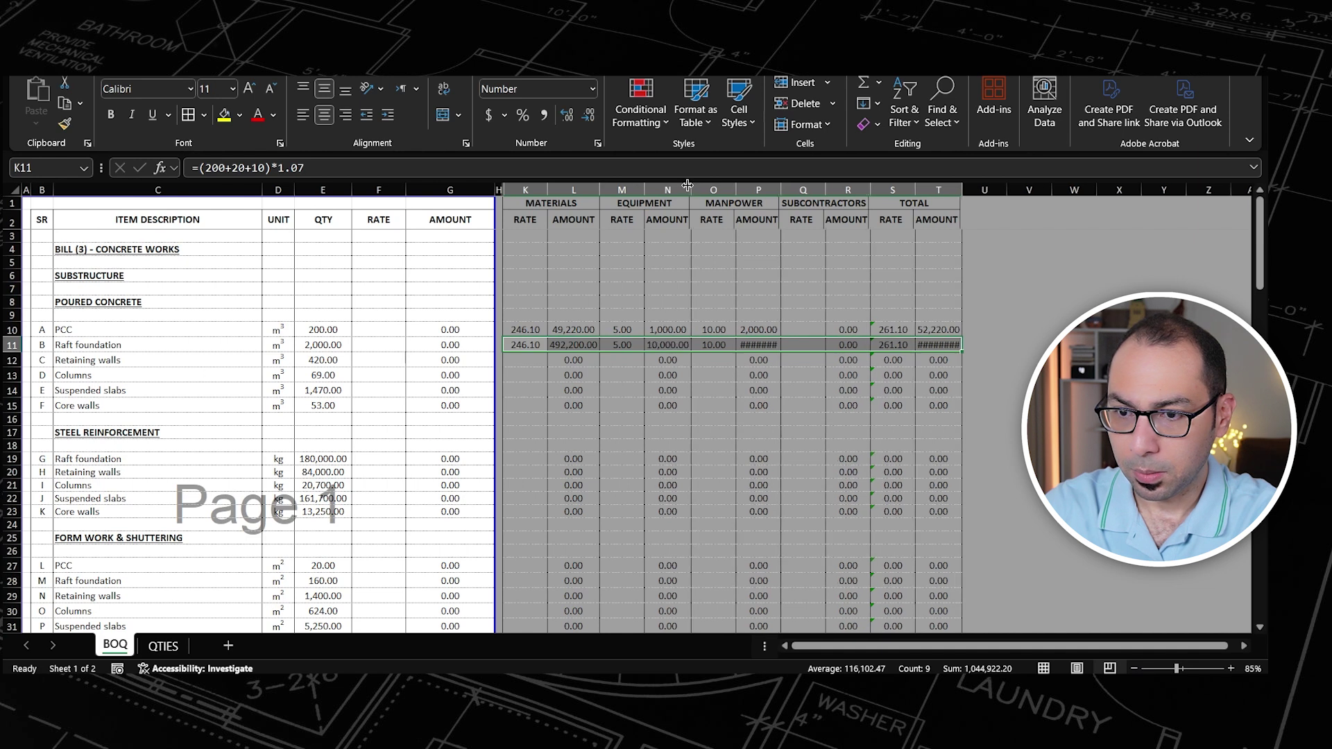
{"action": "double_click", "coordinate": [781, 188]}
{"action": "double_click", "coordinate": [962, 189]}
{"action": "left_click", "coordinate": [526, 346]}
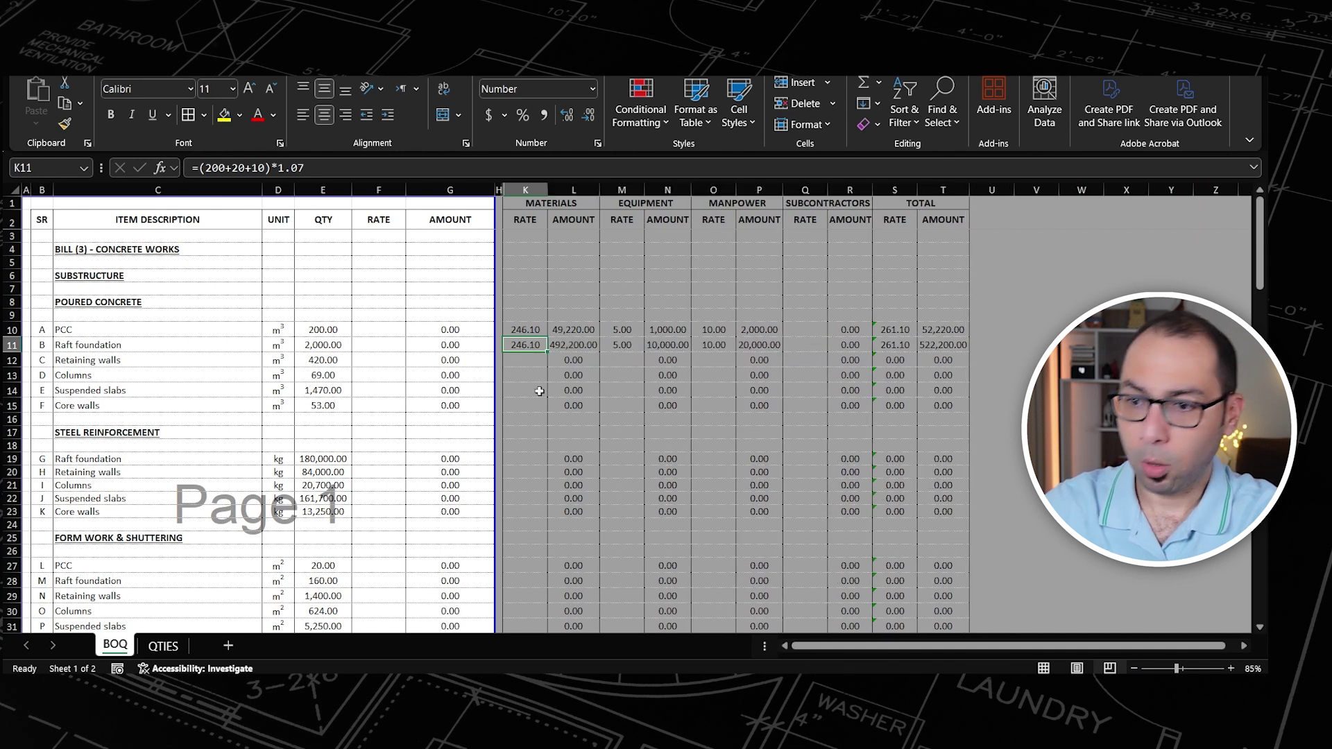
{"action": "left_click", "coordinate": [525, 330]}
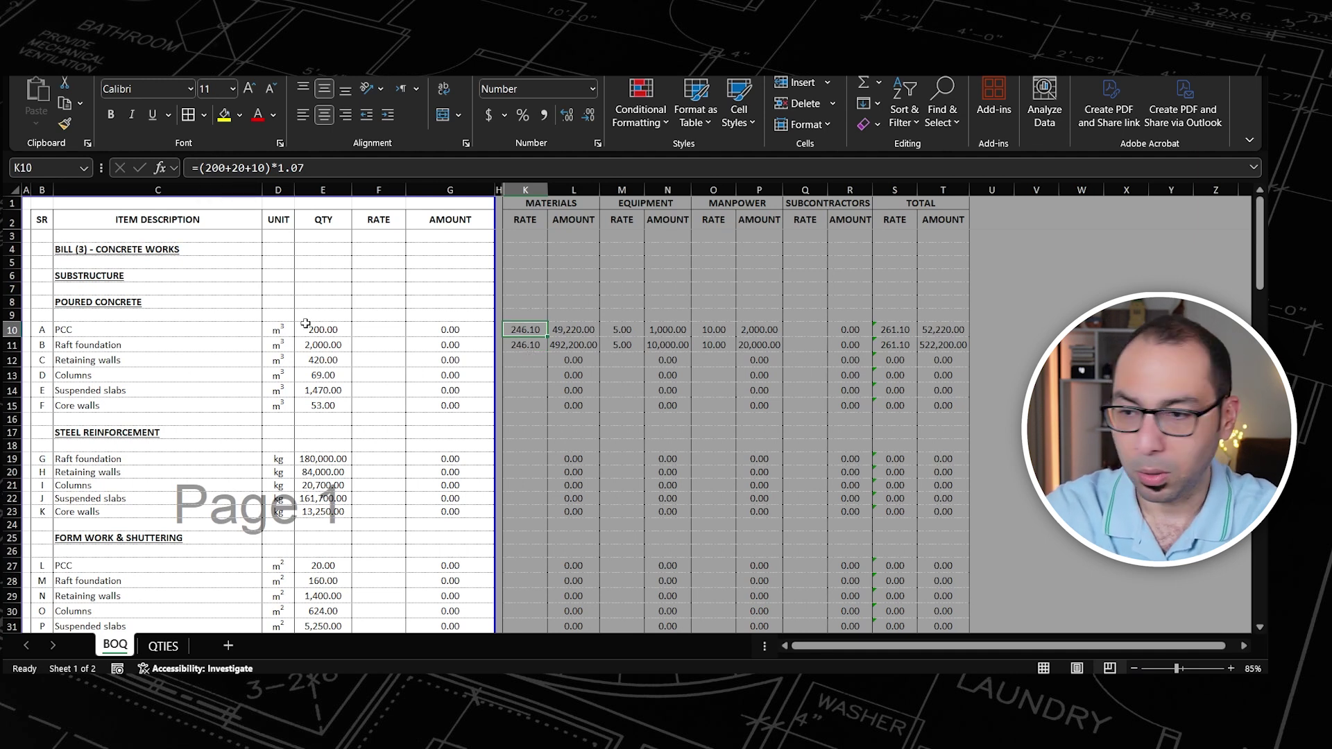
{"action": "left_click", "coordinate": [529, 346]}
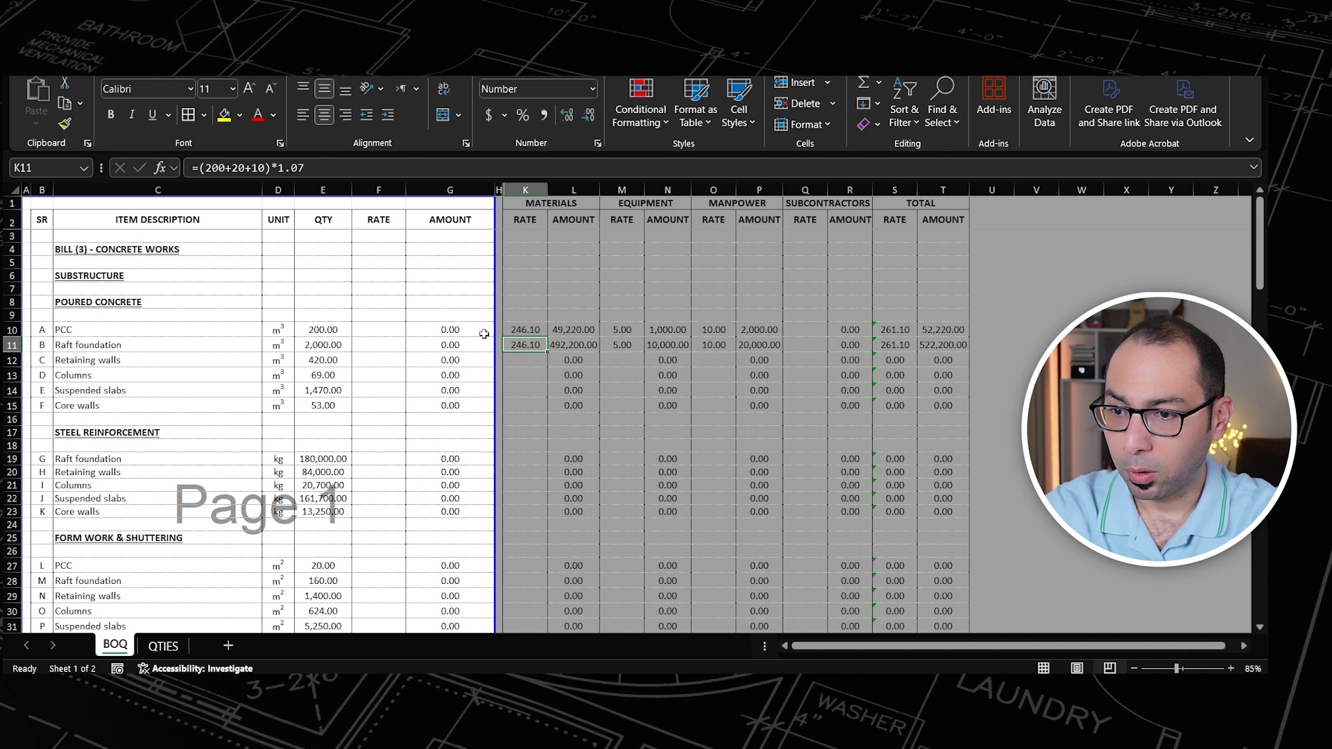
Step: Change K11 to =(220+20+10)*1.07, giving Raft foundation a 282.50 total rate
{"action": "left_click", "coordinate": [220, 167]}
{"action": "key", "text": "BackSpace"}
{"action": "type", "text": "2"}
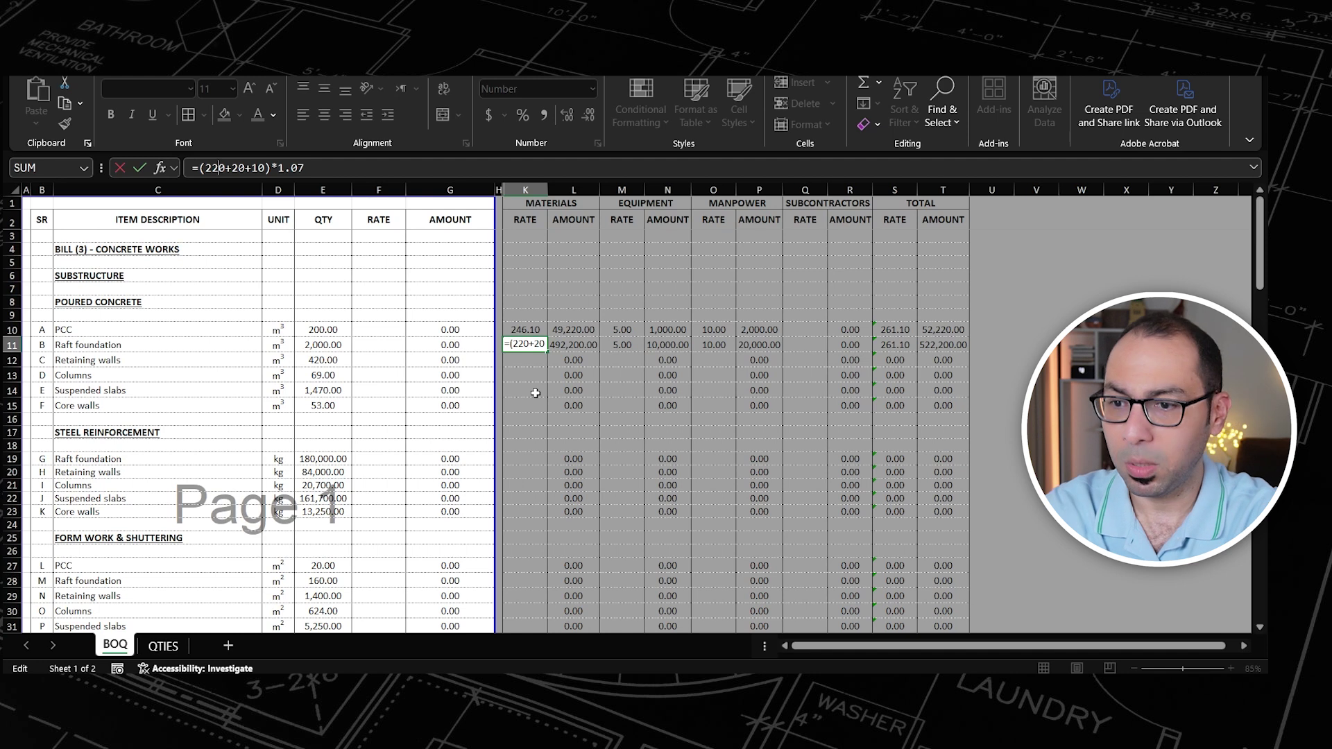
{"action": "key", "text": "Return"}
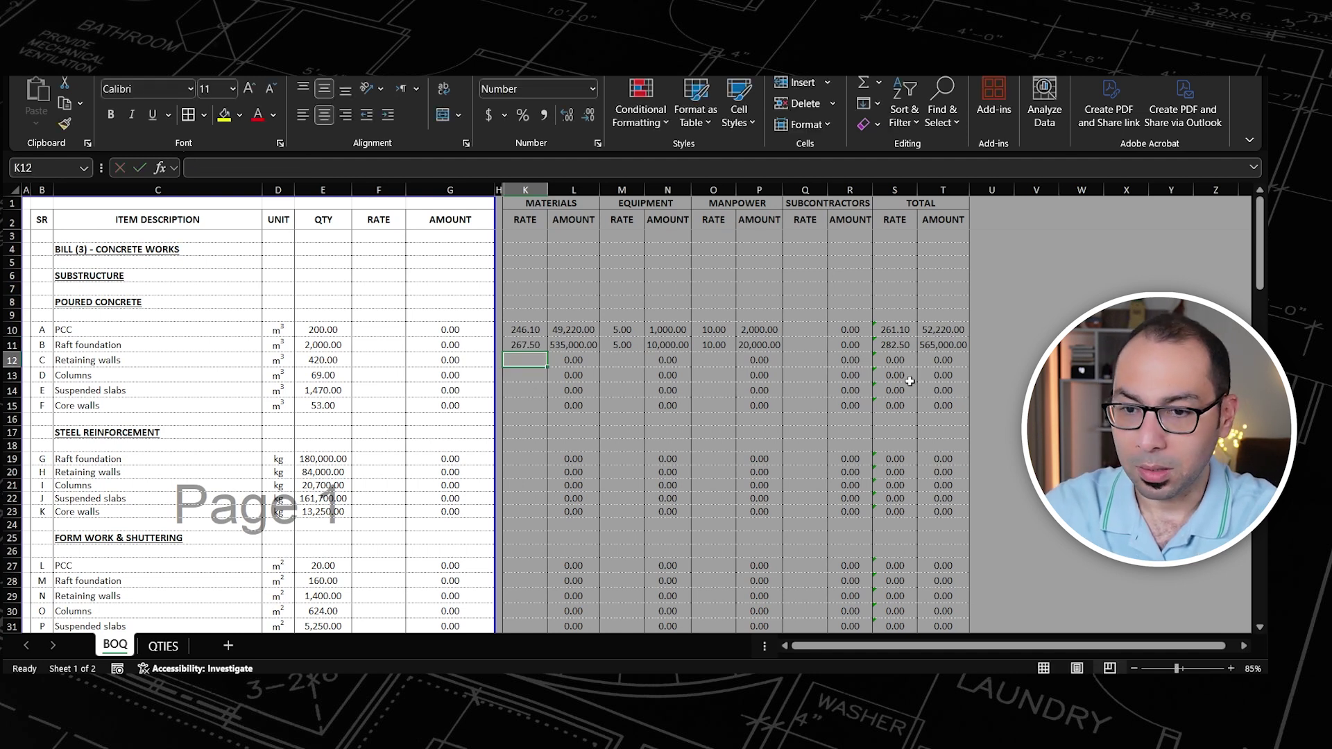
{"action": "left_click", "coordinate": [896, 344]}
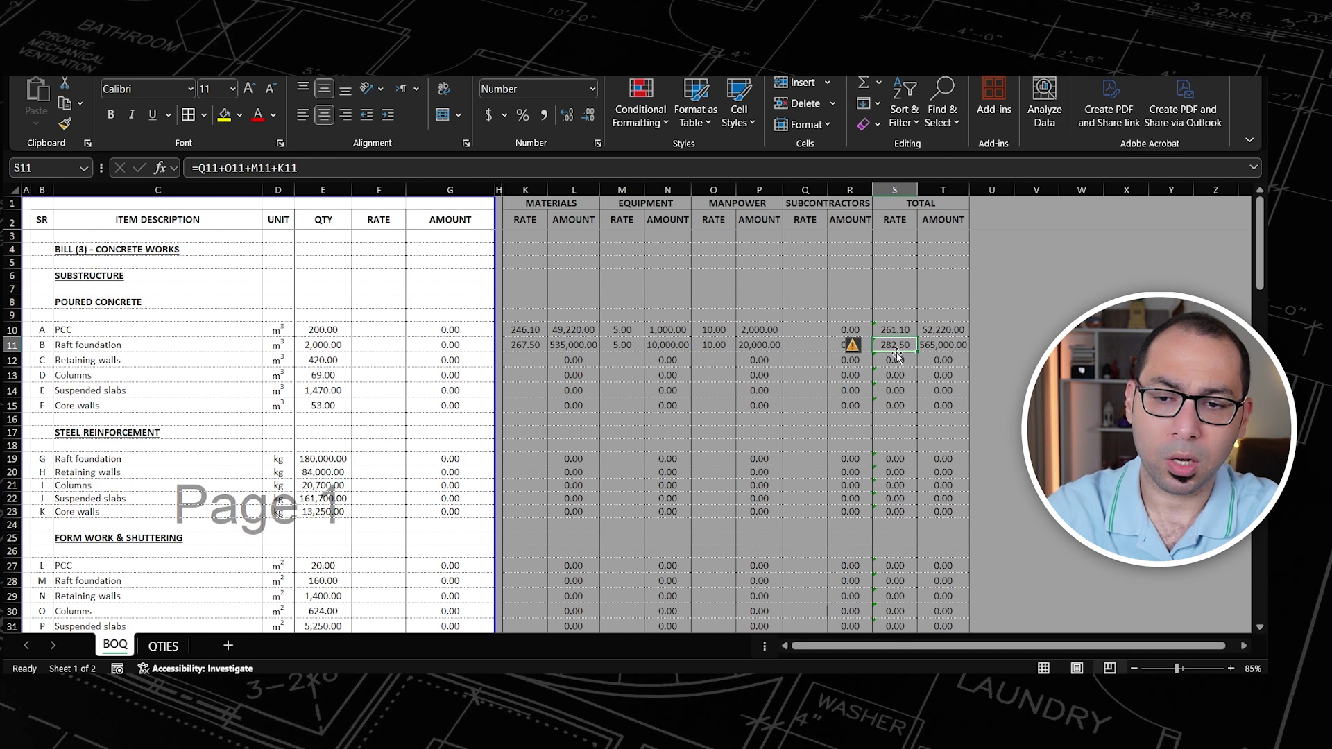
{"action": "left_click", "coordinate": [526, 345]}
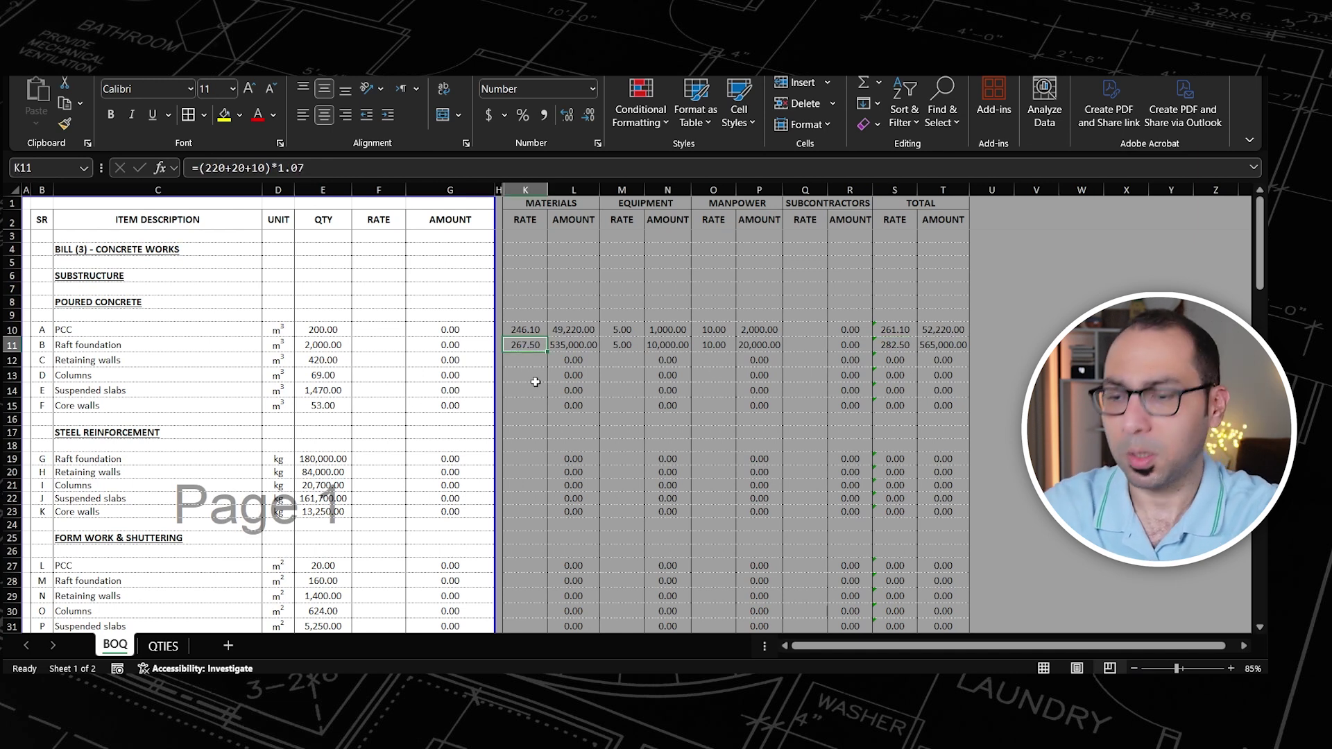
{"action": "left_click", "coordinate": [946, 346], "text": "shift"}
Step: Paste Raft foundation's rates into rows 11 to 15
{"action": "key", "text": "ctrl+c"}
{"action": "left_click_drag", "start_coordinate": [525, 344], "coordinate": [525, 407]}
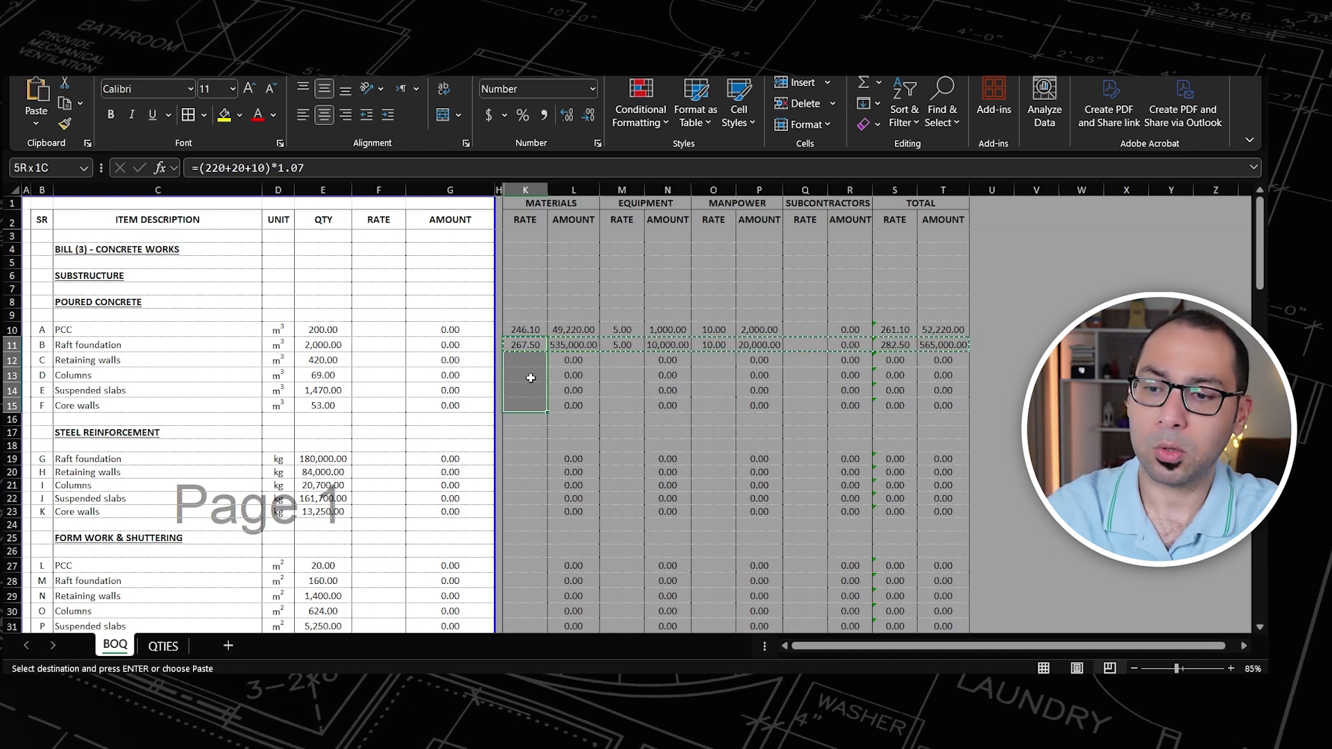
{"action": "key", "text": "Return"}
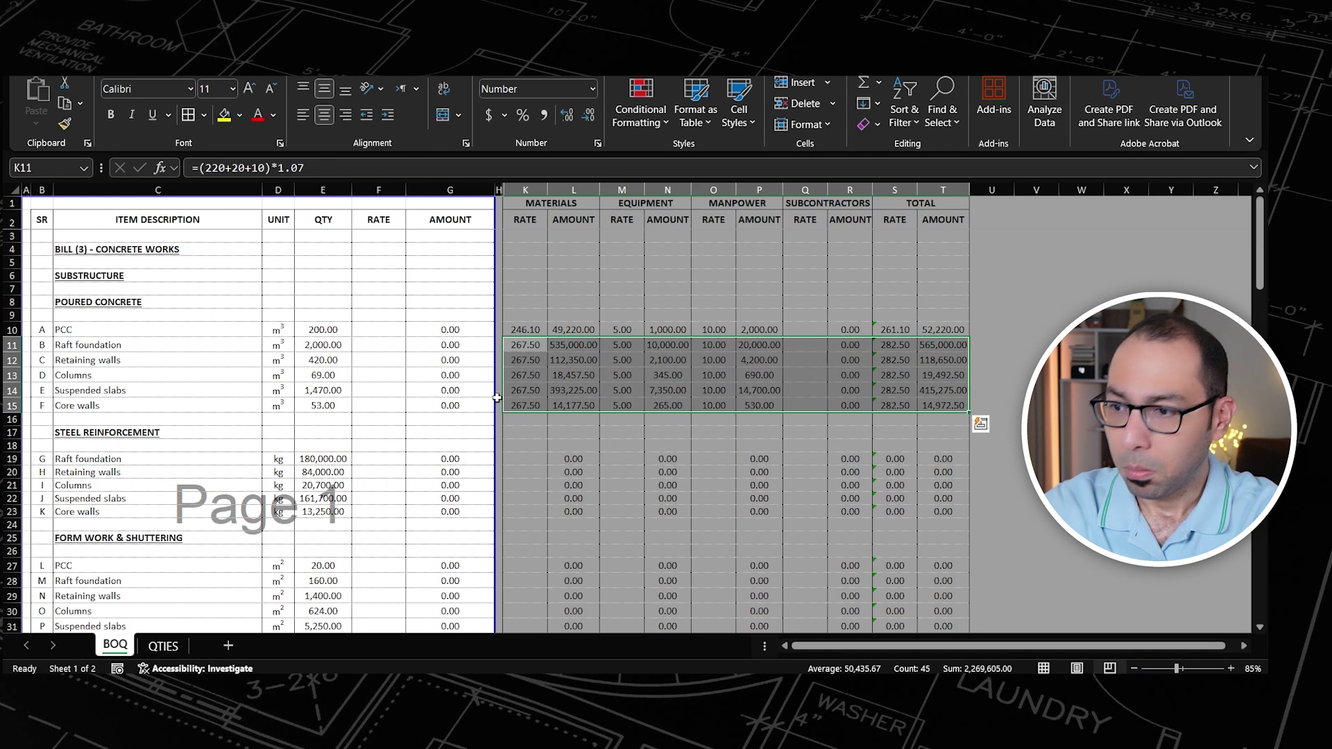
Step: Try 230 in K13's formula, then restore its 267.50 rate by copying K14 back
{"action": "left_click", "coordinate": [521, 375]}
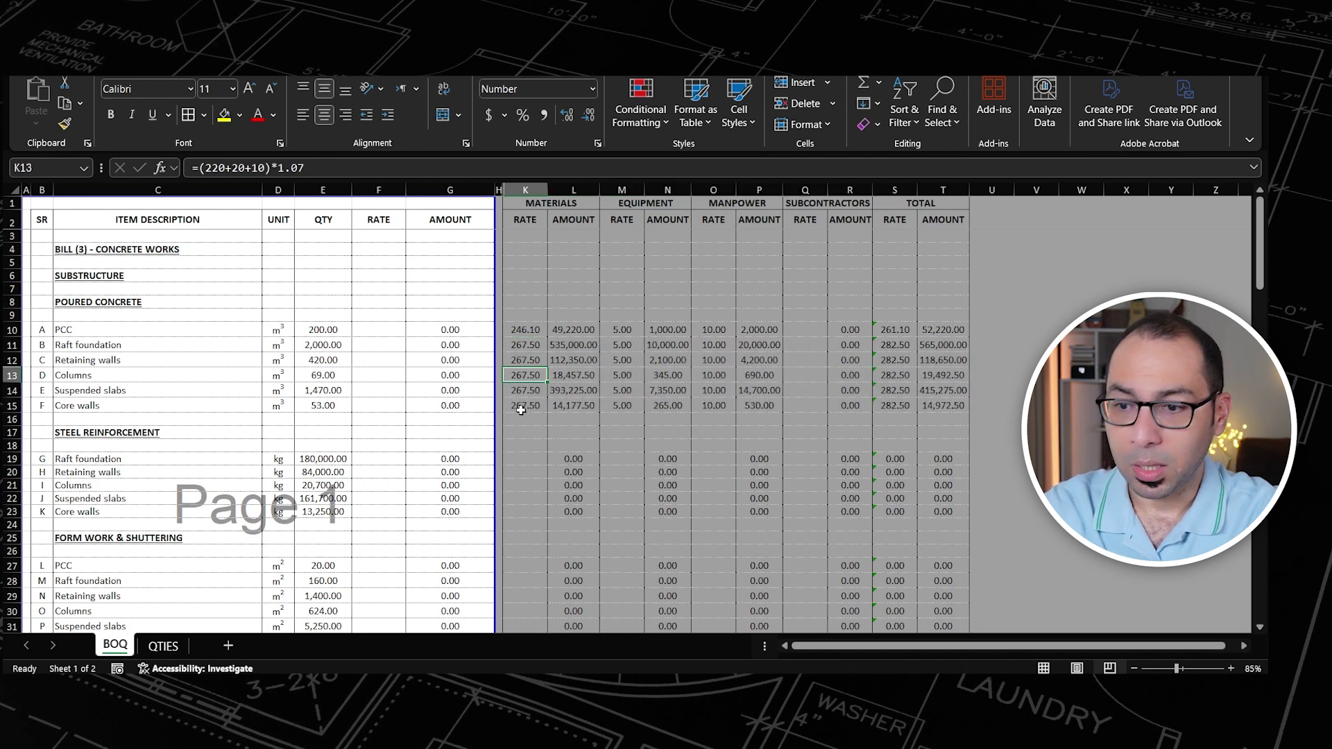
{"action": "left_click", "coordinate": [219, 168]}
{"action": "key", "text": "BackSpace"}
{"action": "type", "text": "3"}
{"action": "key", "text": "Return"}
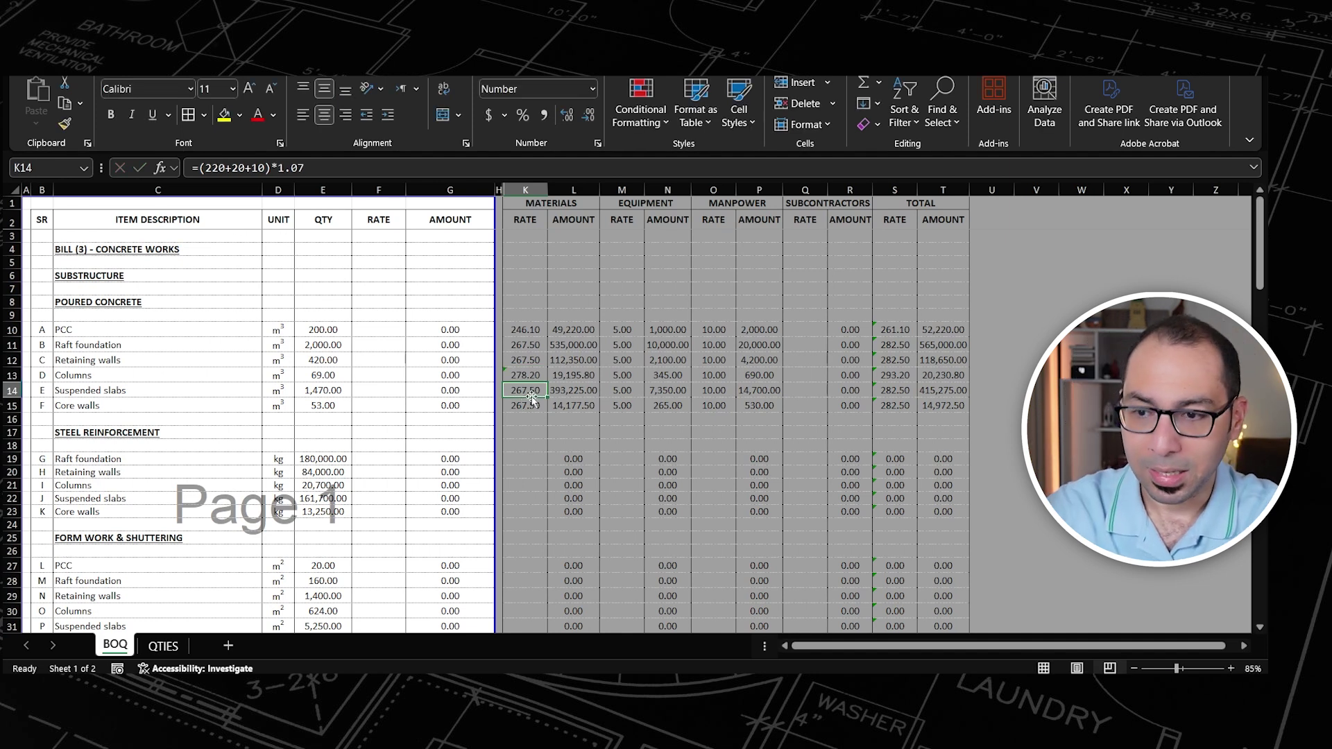
{"action": "key", "text": "ctrl+c"}
{"action": "key", "text": "Up"}
{"action": "key", "text": "Return"}
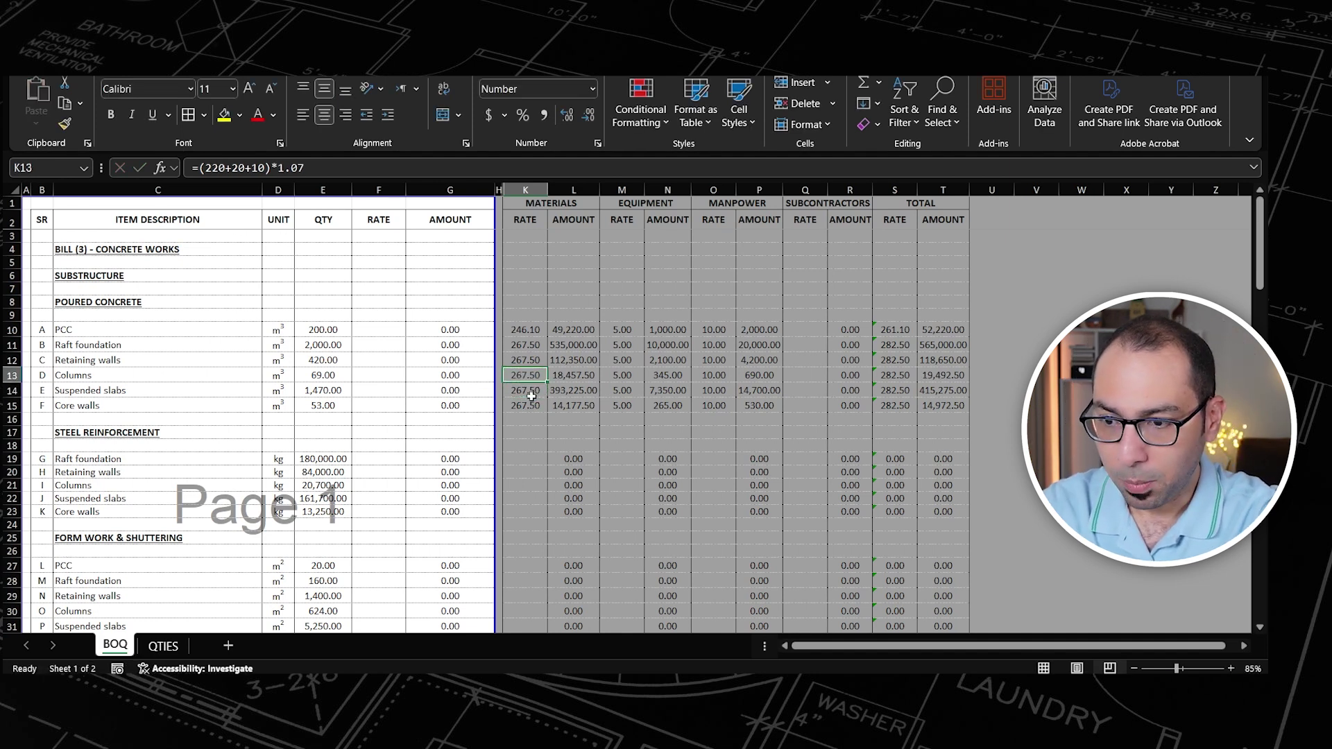
{"action": "left_click_drag", "start_coordinate": [539, 406], "coordinate": [934, 404]}
{"action": "key", "text": "ctrl+c"}
Step: Paste the Core walls formulas into rows 52–57 and autofit columns L and T
{"action": "scroll", "coordinate": [534, 461], "scroll_direction": "down", "scroll_amount": 8}
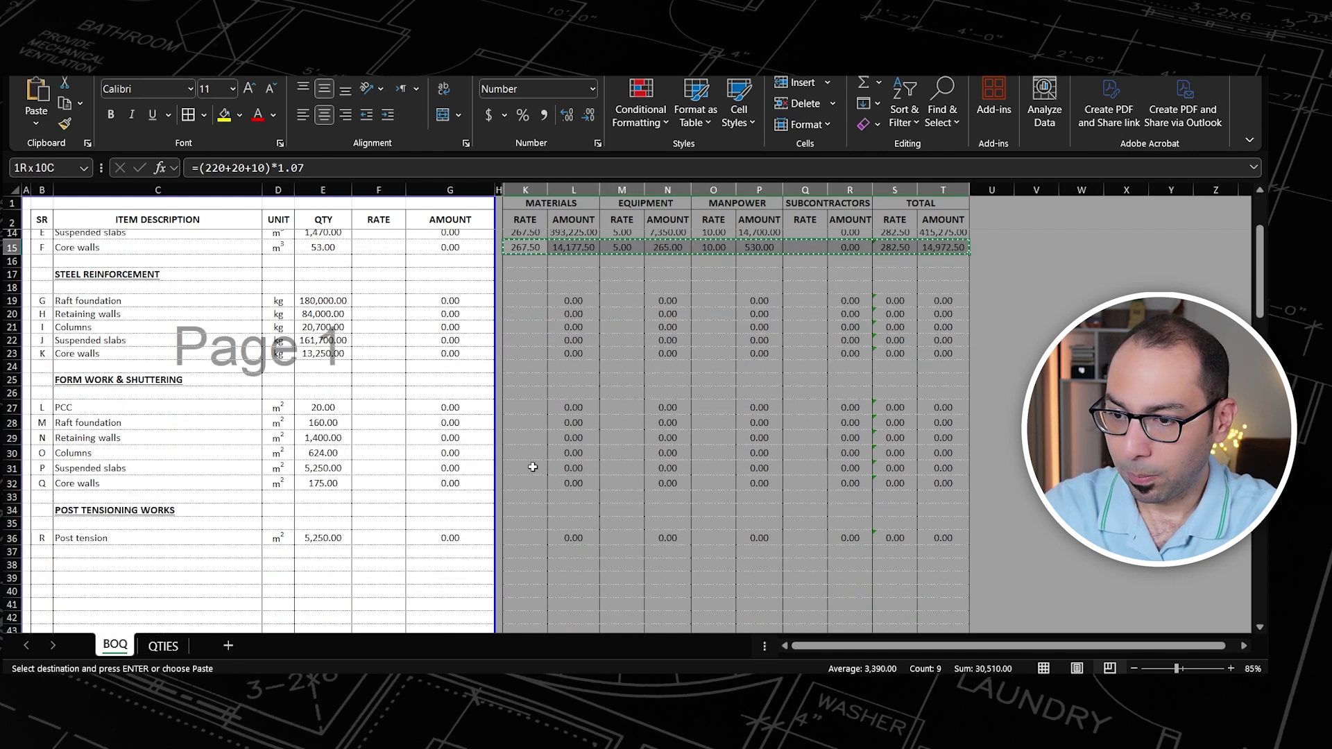
{"action": "scroll", "coordinate": [524, 478], "scroll_direction": "down", "scroll_amount": 5}
{"action": "scroll", "coordinate": [524, 471], "scroll_direction": "down", "scroll_amount": 1}
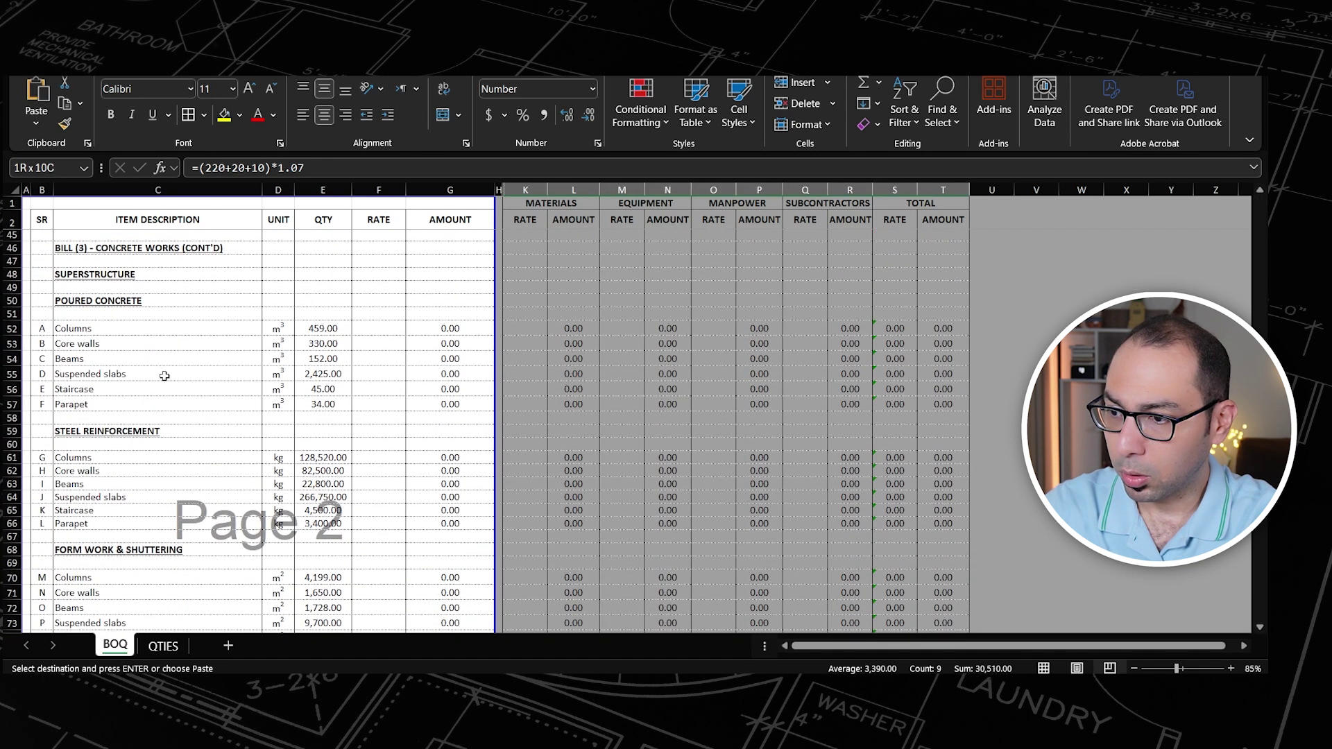
{"action": "left_click_drag", "start_coordinate": [523, 330], "coordinate": [528, 401]}
{"action": "key", "text": "Return"}
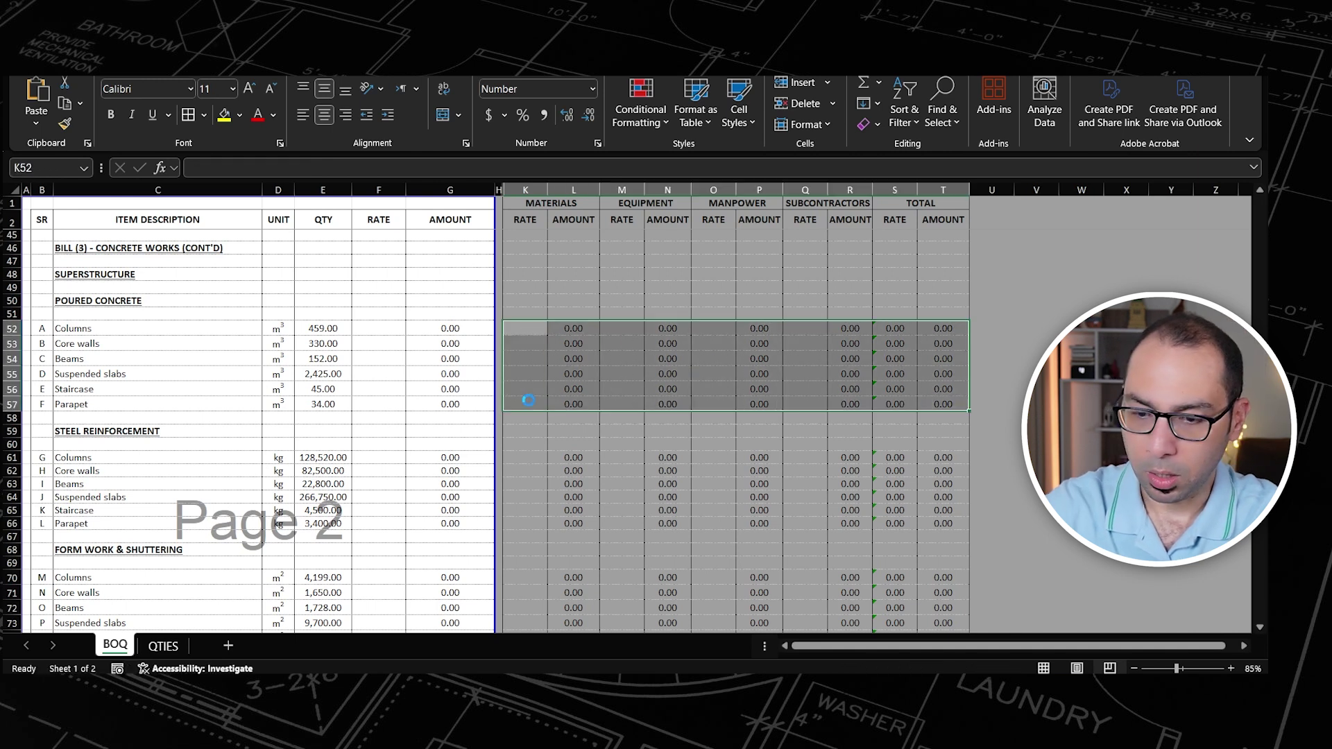
{"action": "scroll", "coordinate": [668, 361], "scroll_direction": "up", "scroll_amount": 7}
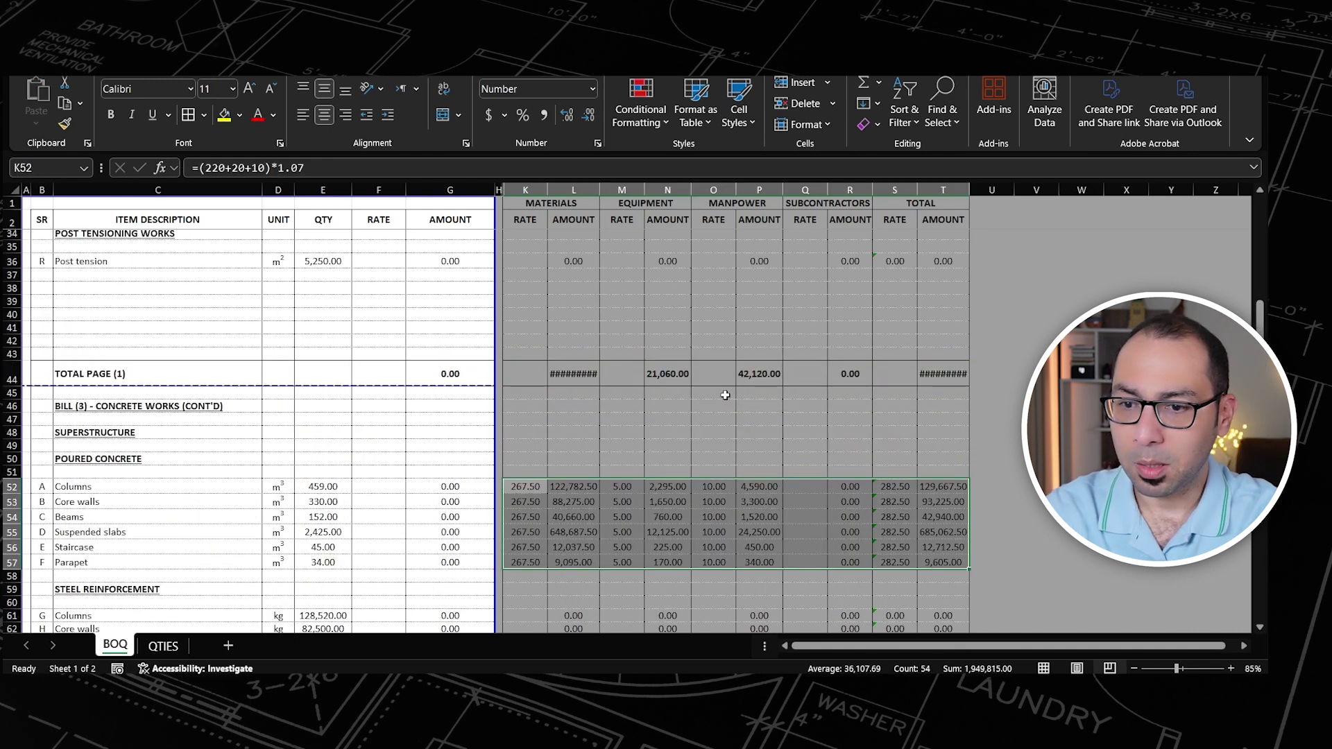
{"action": "double_click", "coordinate": [599, 187]}
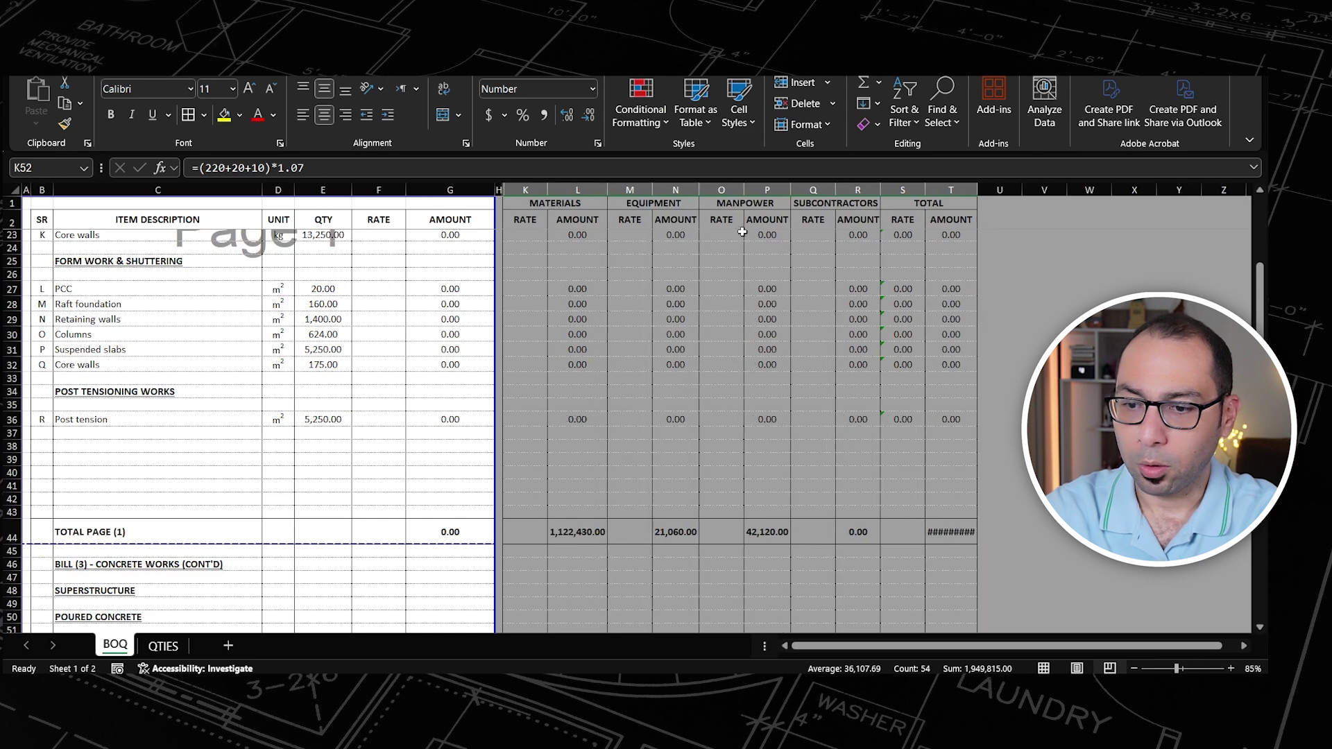
{"action": "double_click", "coordinate": [977, 189]}
{"action": "scroll", "coordinate": [941, 359], "scroll_direction": "up", "scroll_amount": 2}
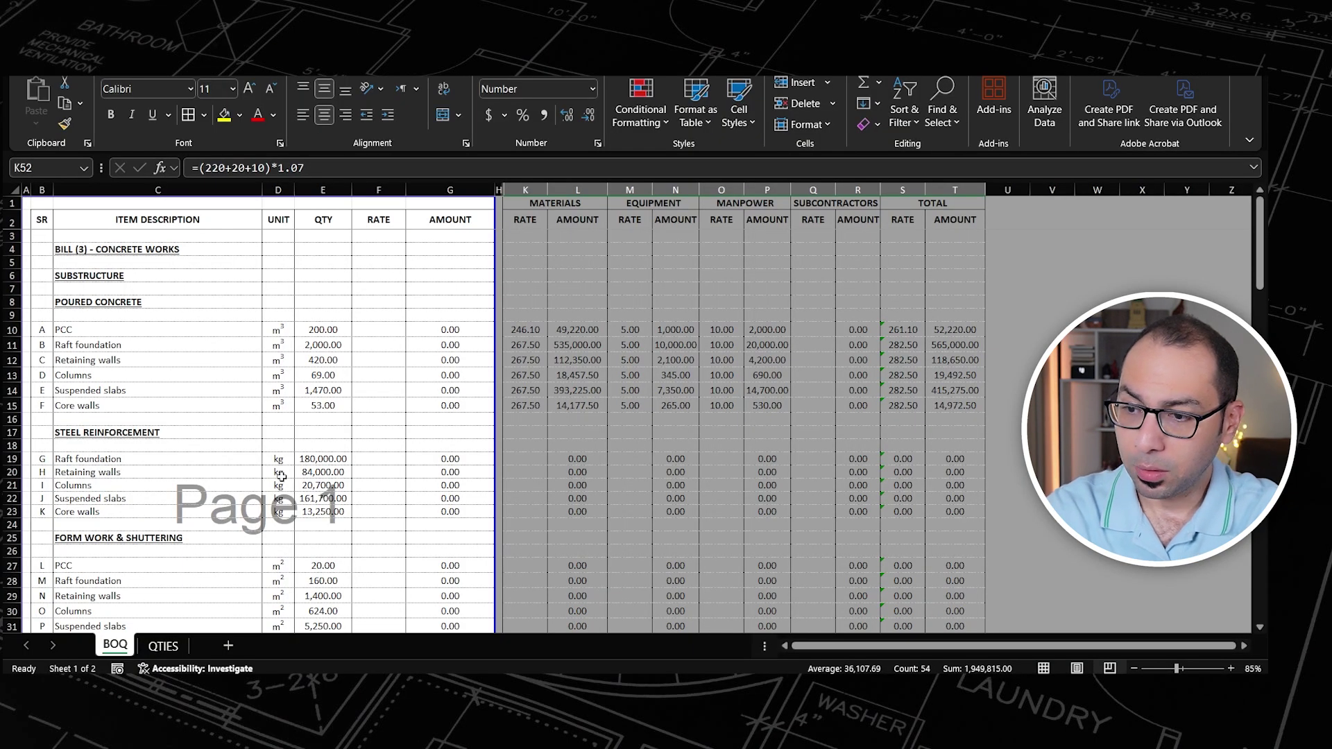
Step: Give steel Raft foundation materials =2.5*1.05+.05, equipment 0.1 and manpower 0.5, totalling 3.28
{"action": "left_click", "coordinate": [528, 462]}
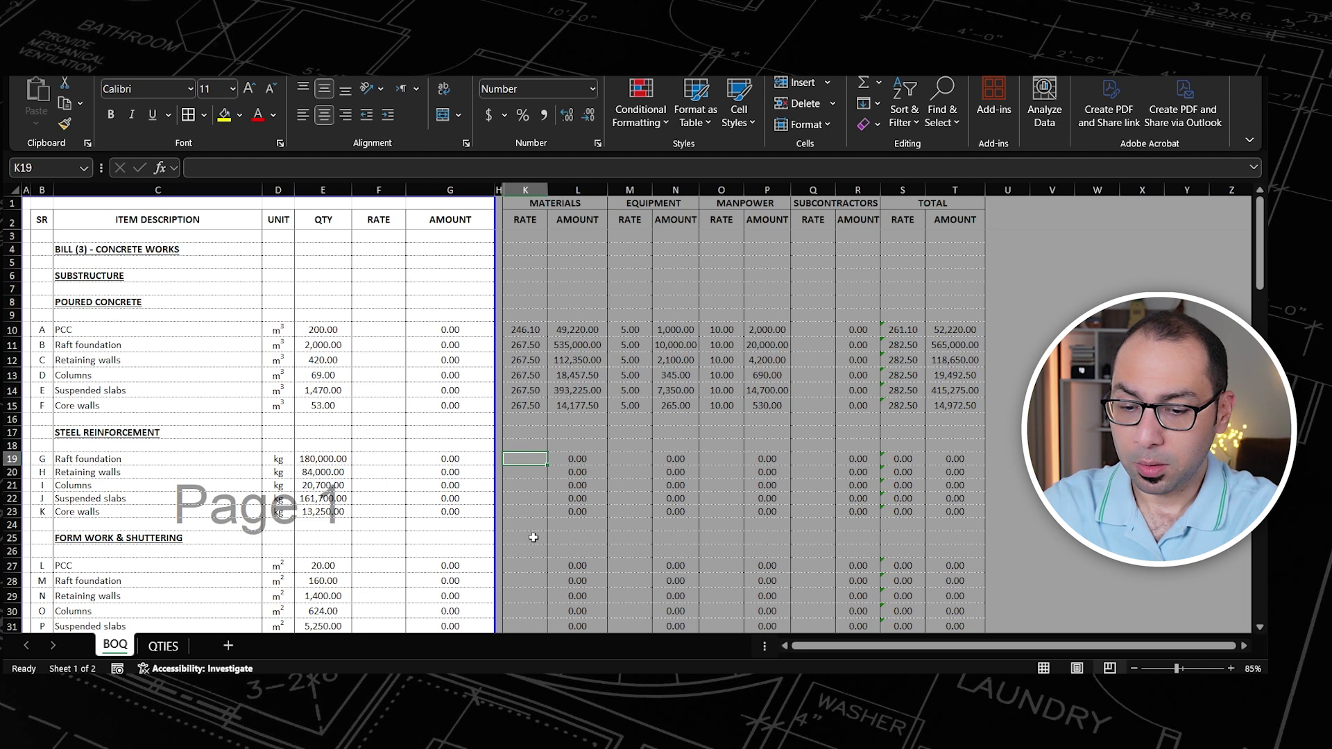
{"action": "type", "text": "="}
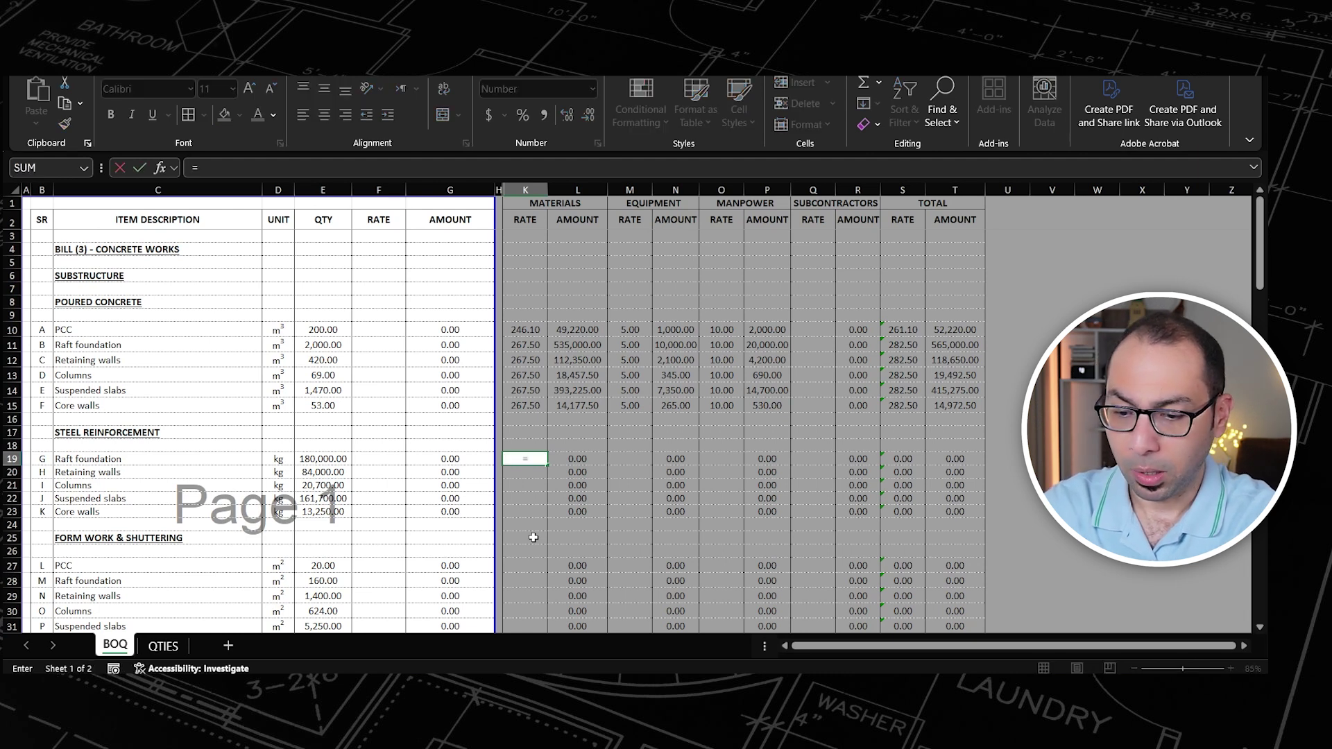
{"action": "type", "text": "2.5"}
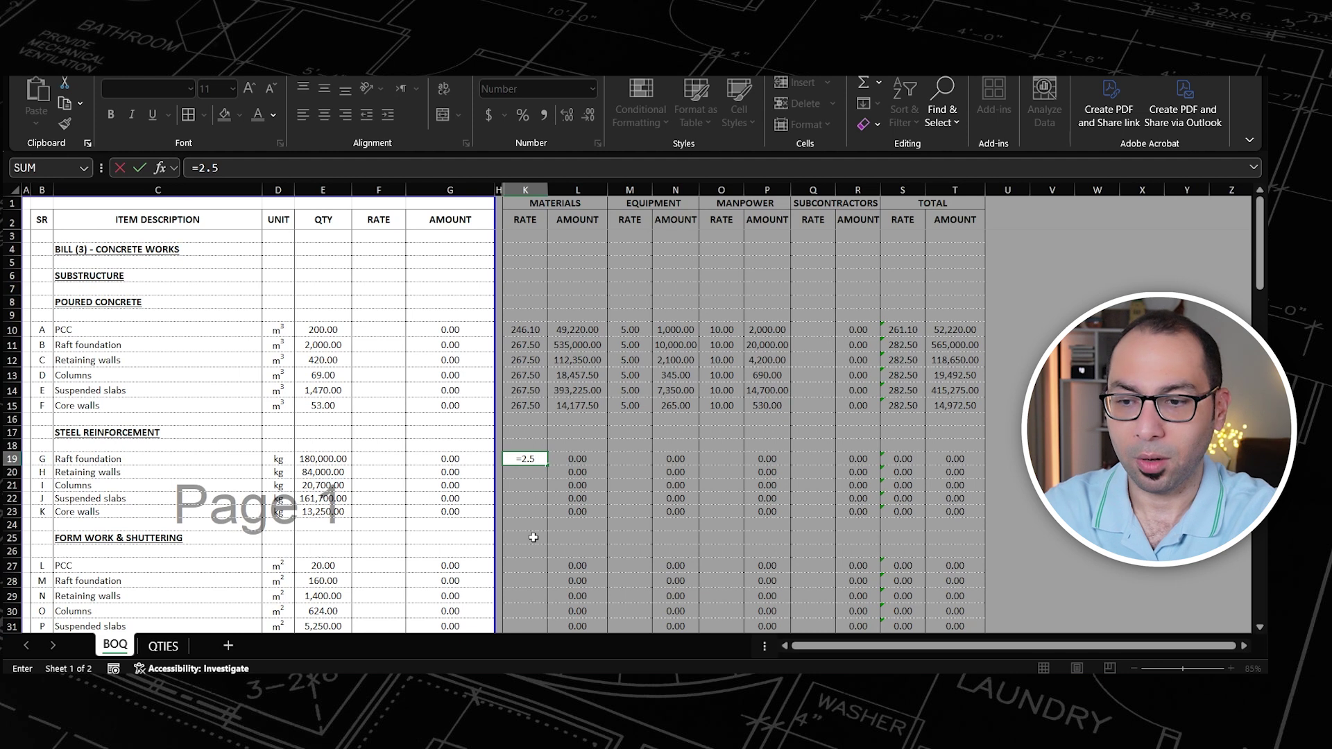
{"action": "type", "text": "*1.05"}
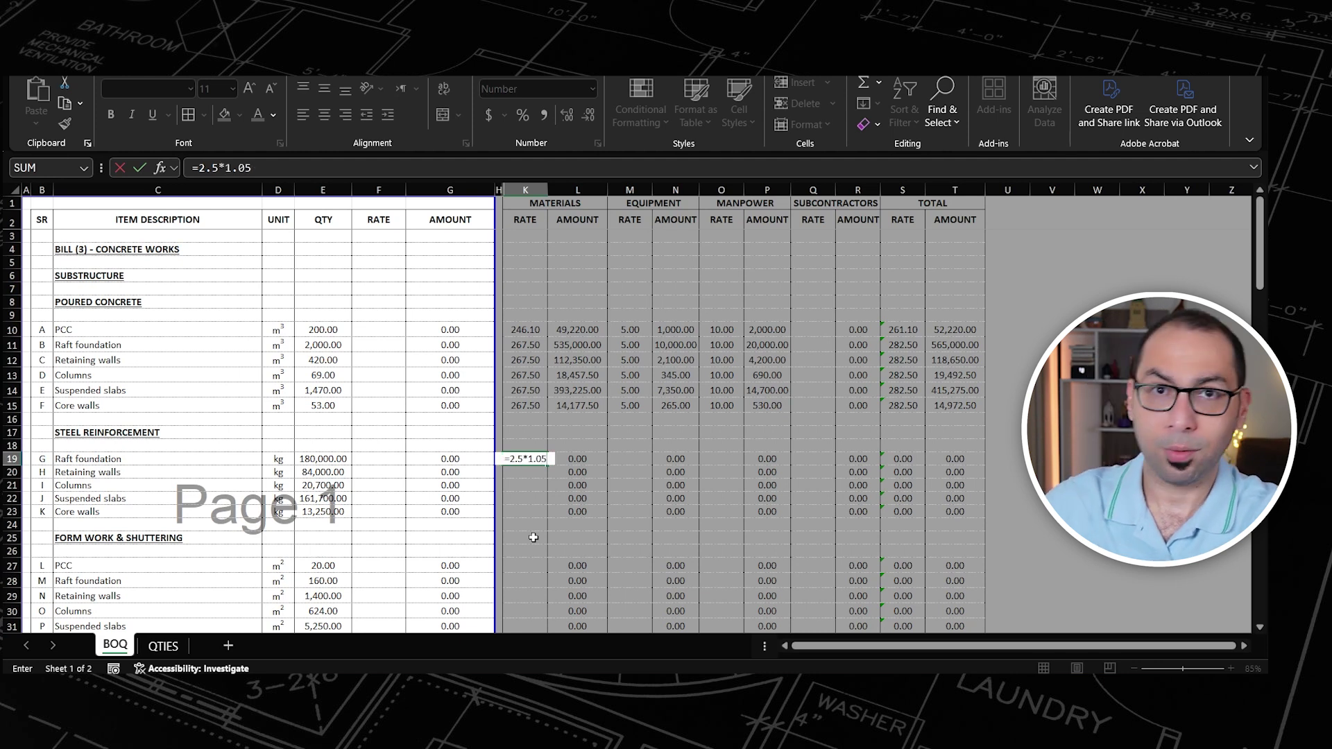
{"action": "type", "text": "+"}
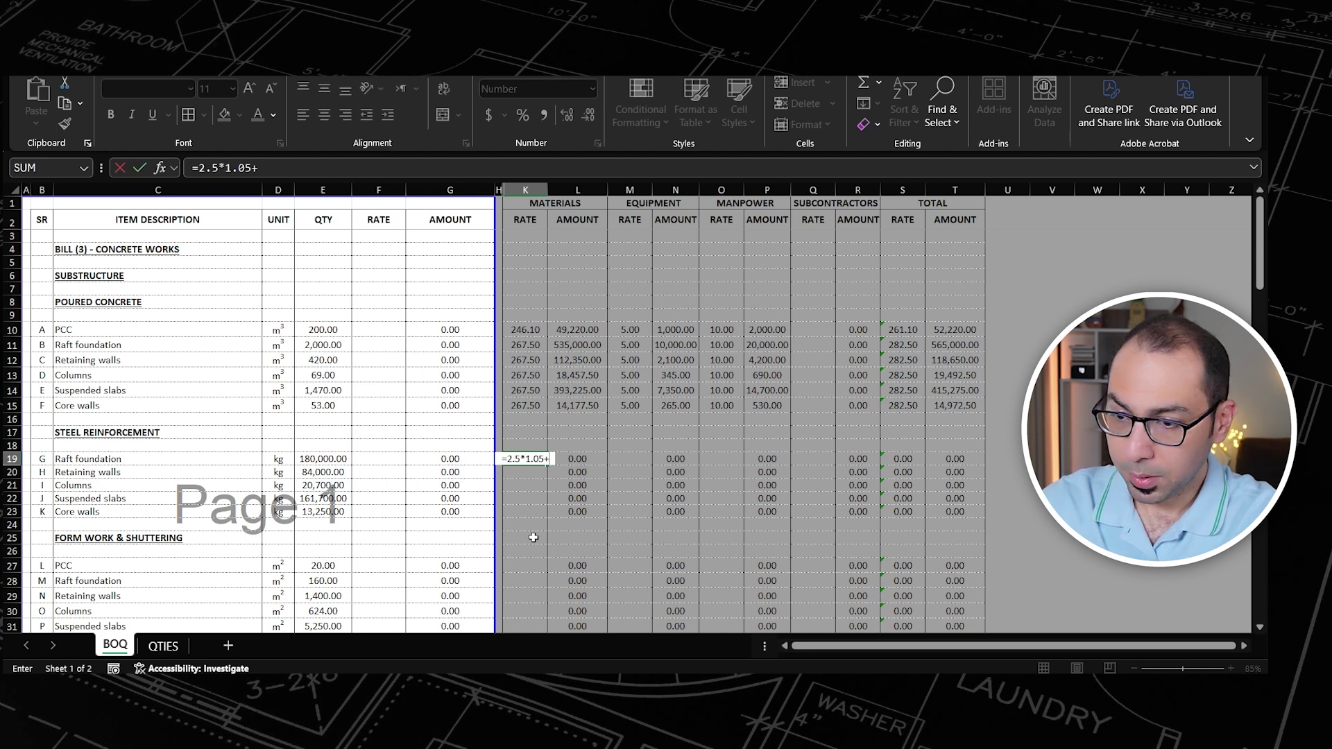
{"action": "type", "text": ".05"}
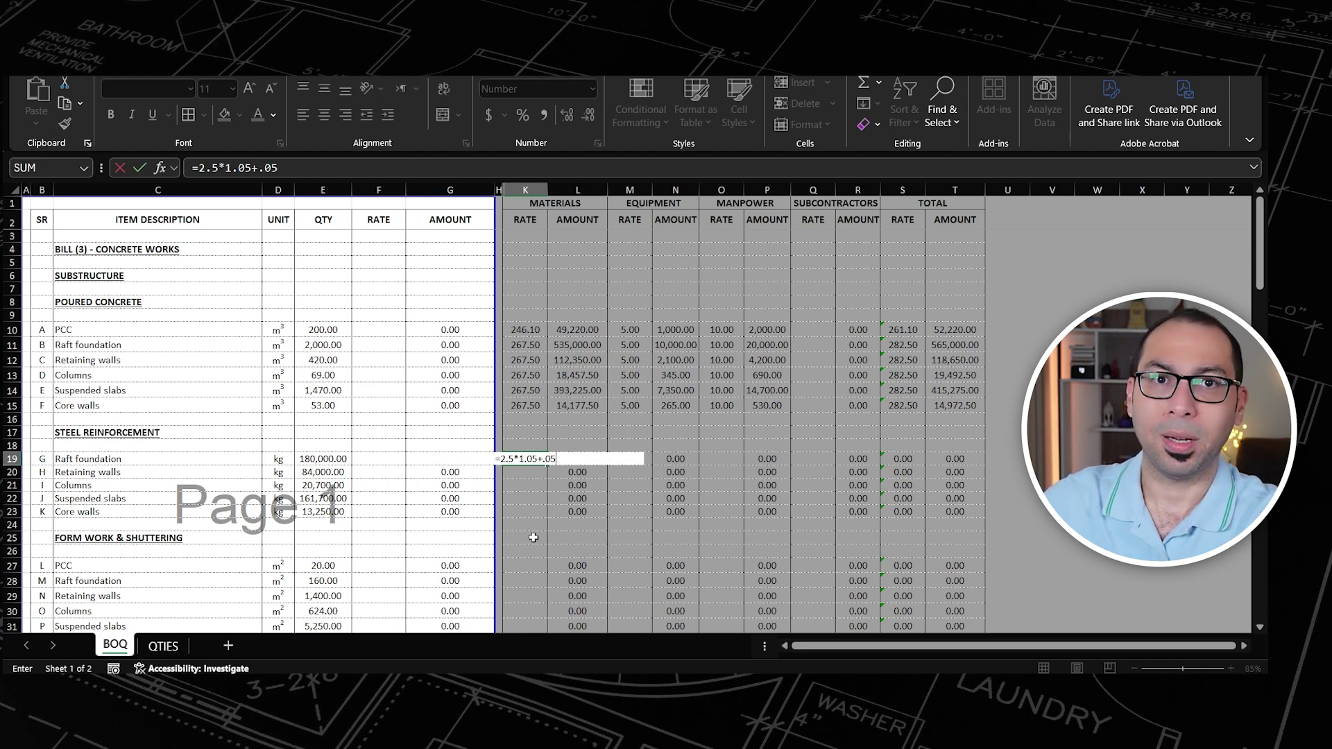
{"action": "key", "text": "Return"}
{"action": "key", "text": "Up"}
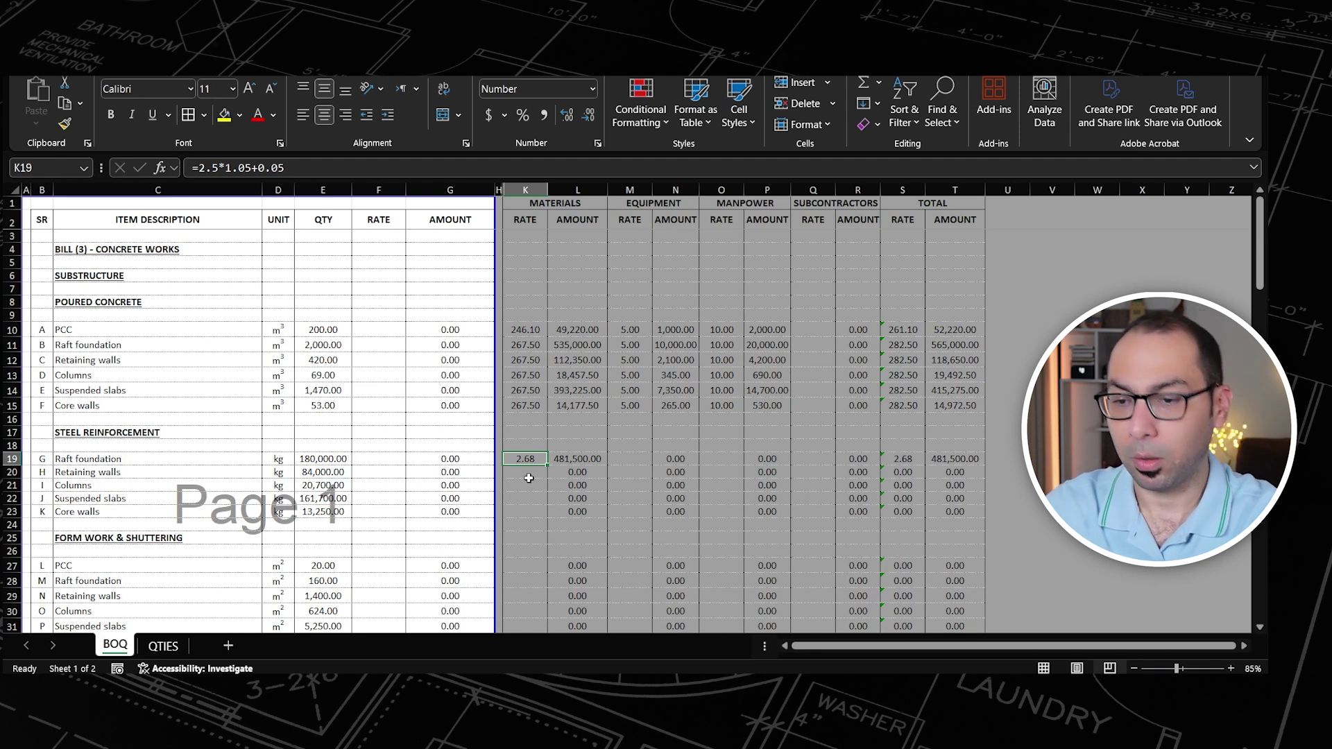
{"action": "left_click", "coordinate": [631, 458]}
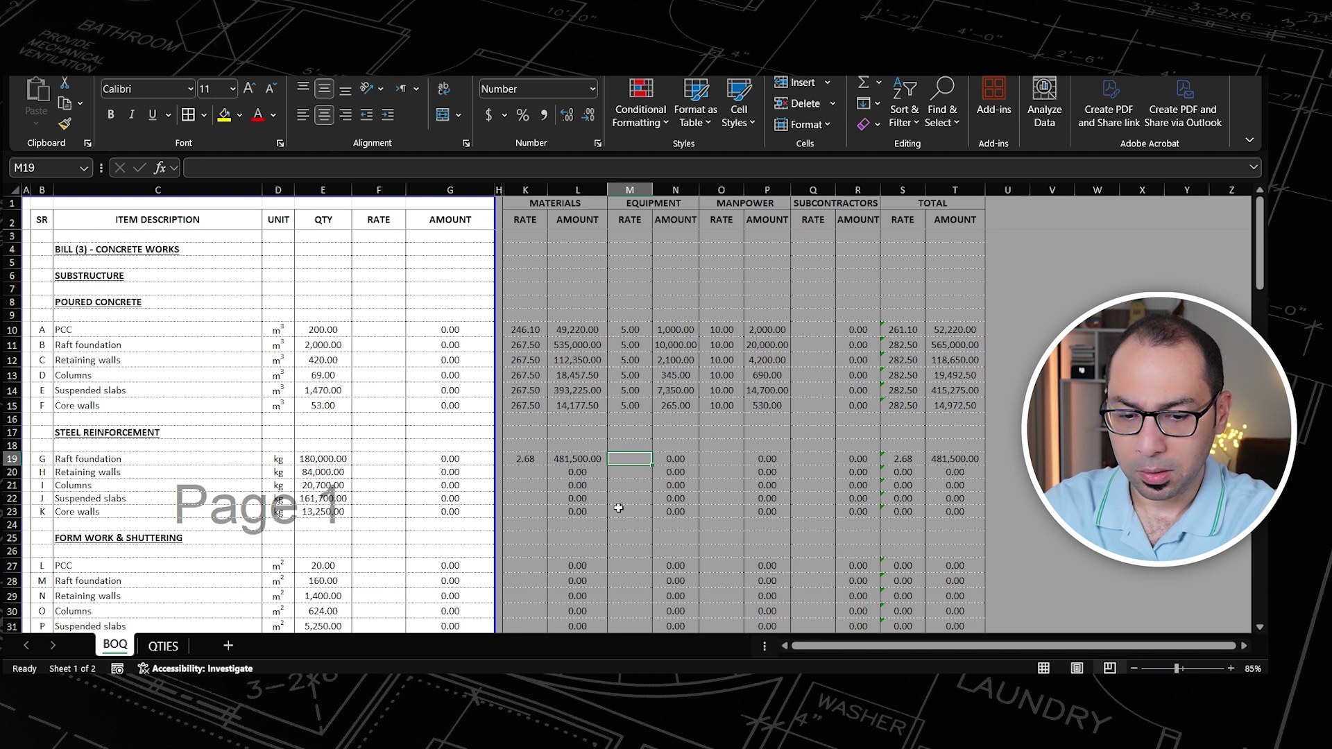
{"action": "type", "text": ".1"}
{"action": "key", "text": "Tab"}
{"action": "key", "text": "Tab"}
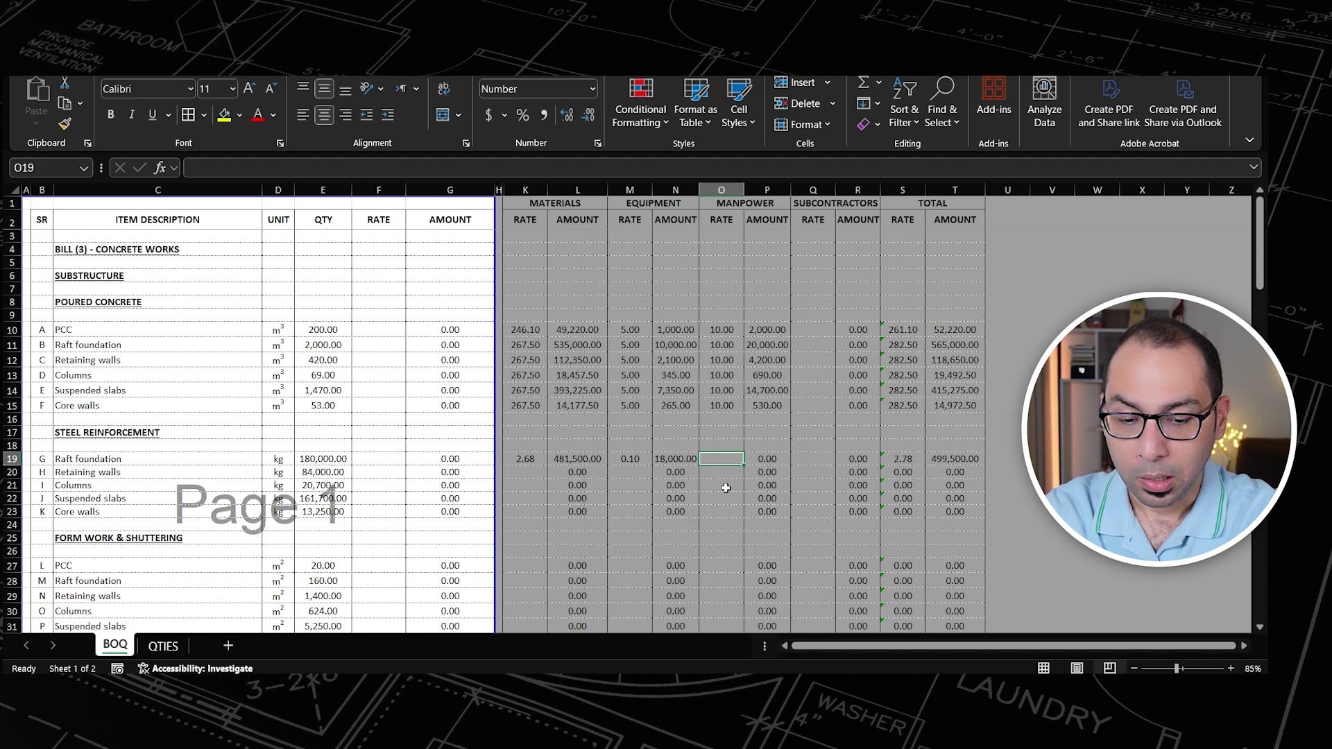
{"action": "type", "text": ".5"}
{"action": "key", "text": "ctrl+Return"}
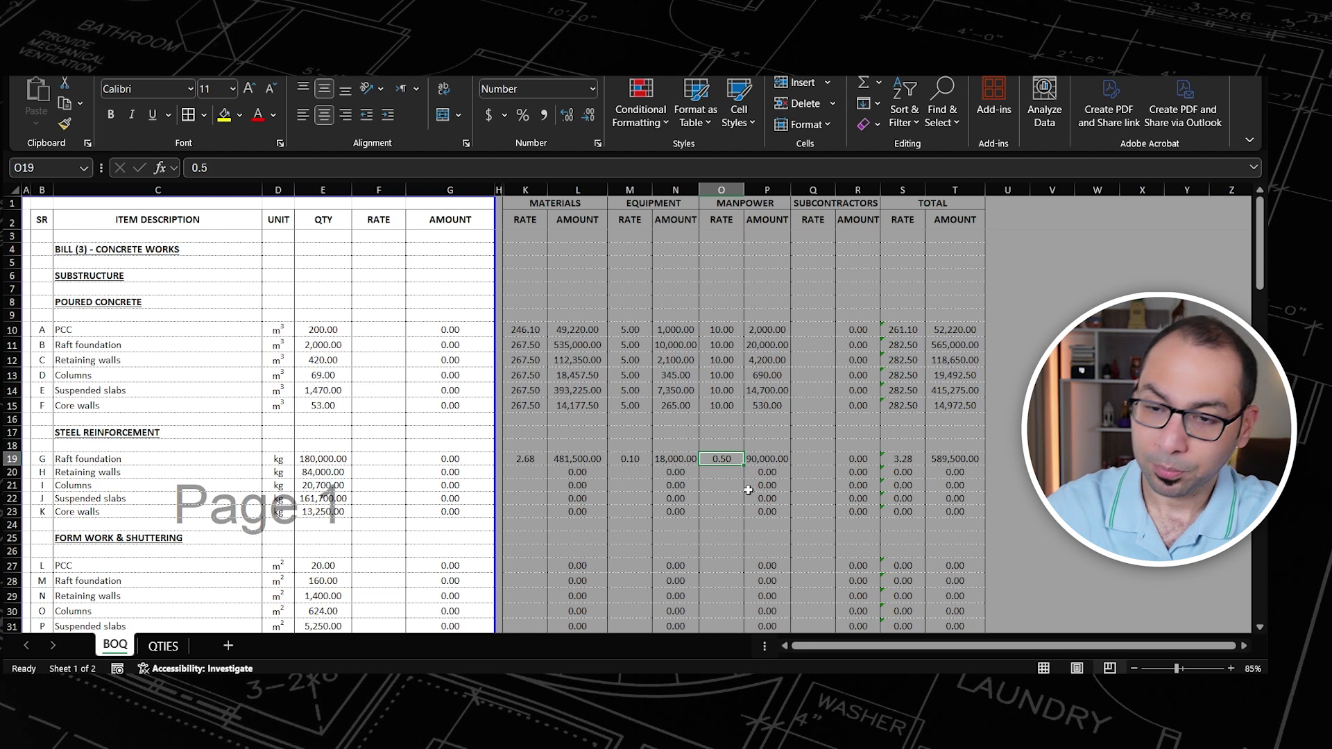
{"action": "left_click", "coordinate": [903, 460]}
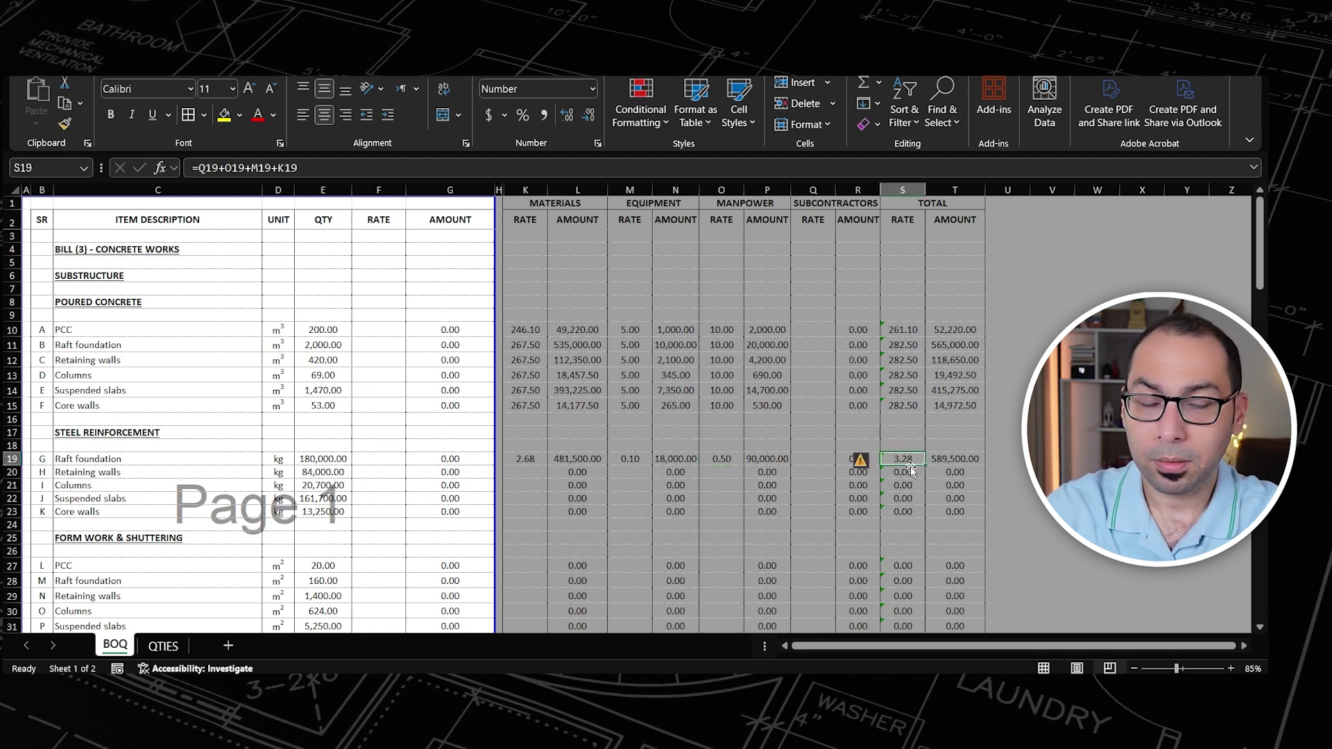
Step: Copy row 19's steel rates into rows 19–23 and 61–66, then autofit column P
{"action": "left_click", "coordinate": [532, 460]}
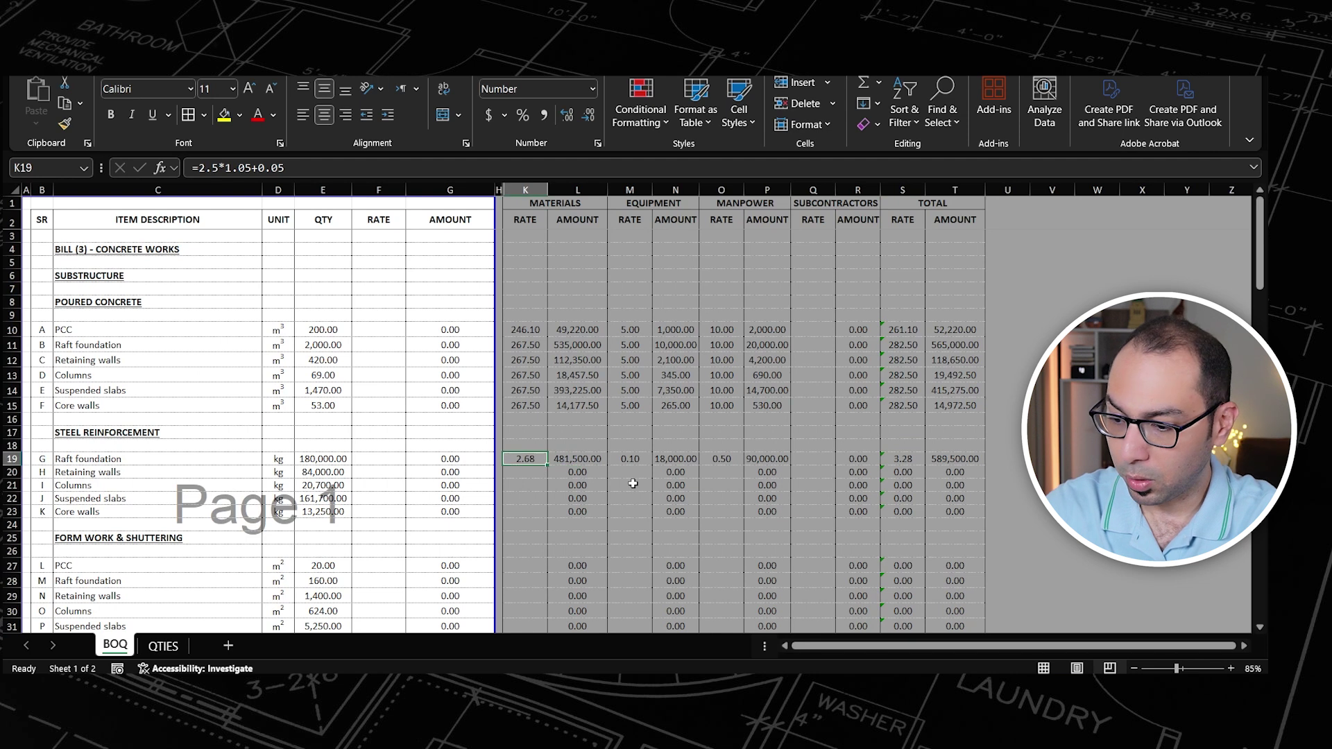
{"action": "left_click", "coordinate": [970, 460], "text": "shift"}
{"action": "key", "text": "ctrl+c"}
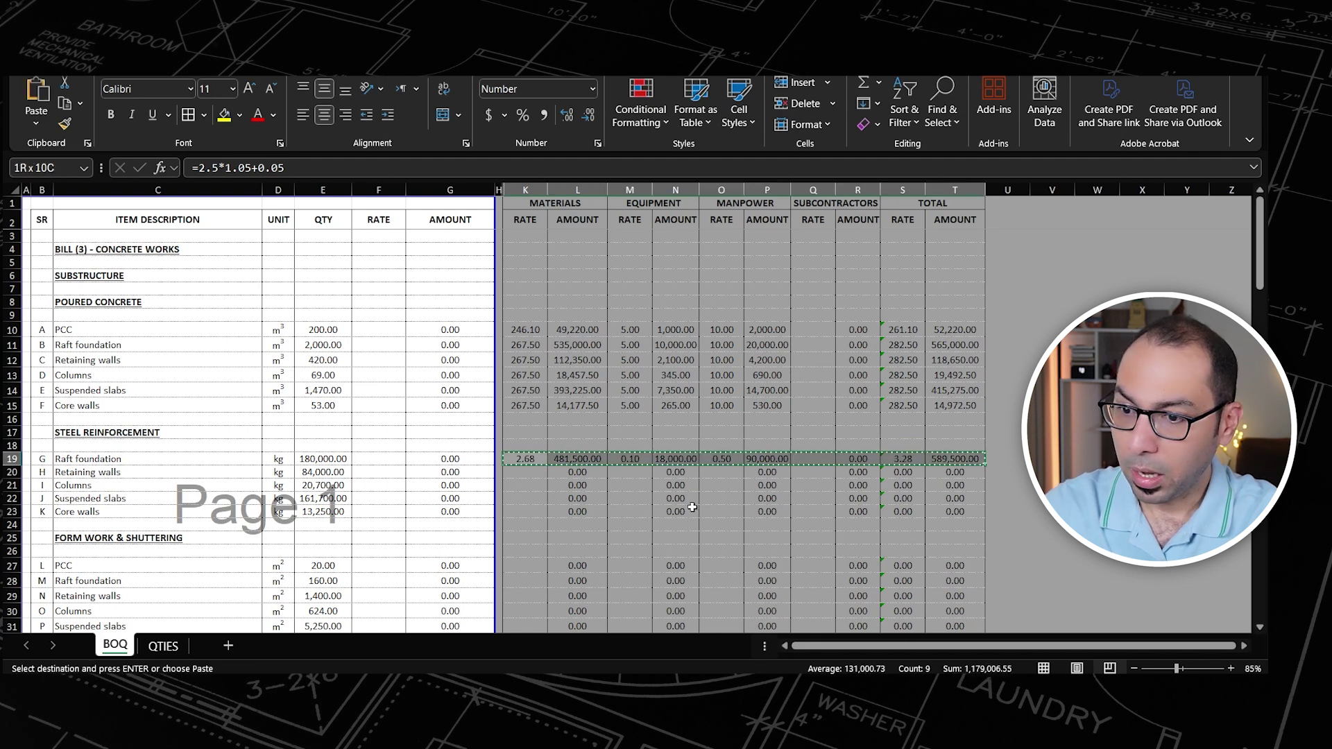
{"action": "left_click", "coordinate": [531, 511], "text": "shift"}
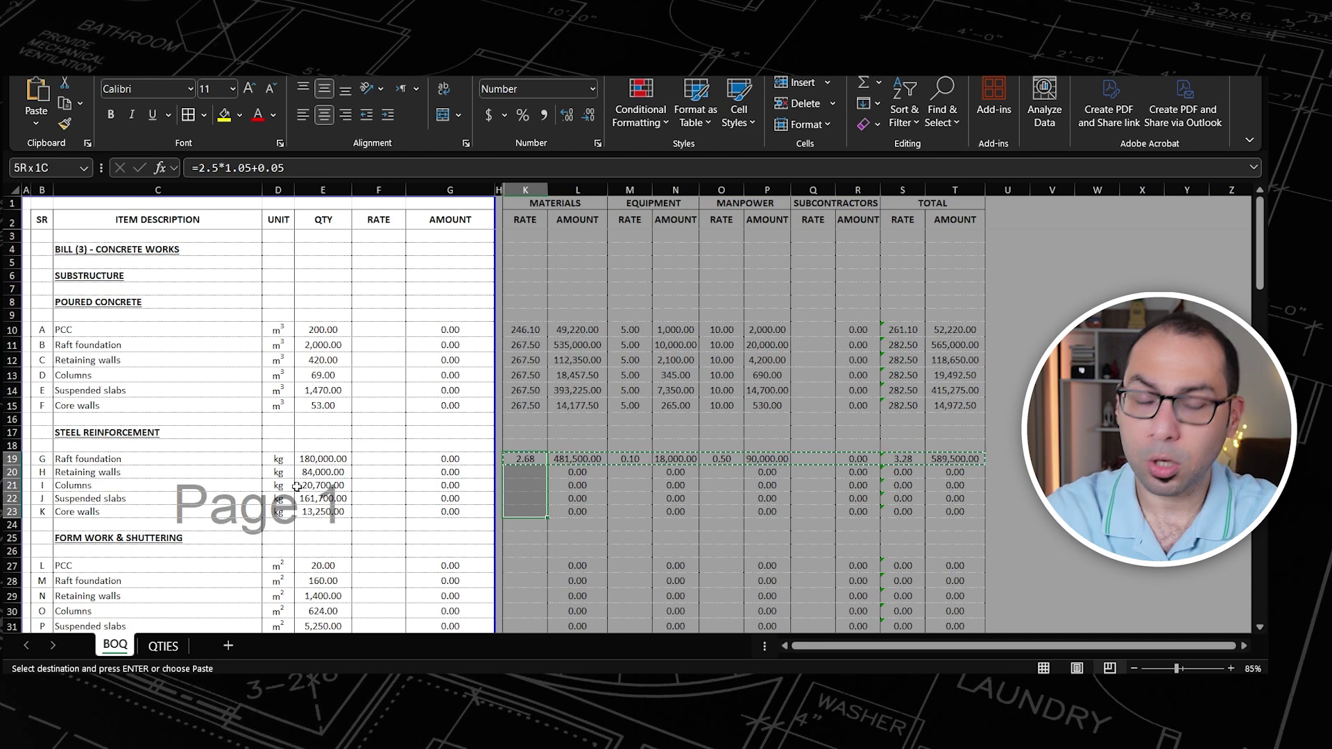
{"action": "scroll", "coordinate": [528, 527], "scroll_direction": "down", "scroll_amount": 3}
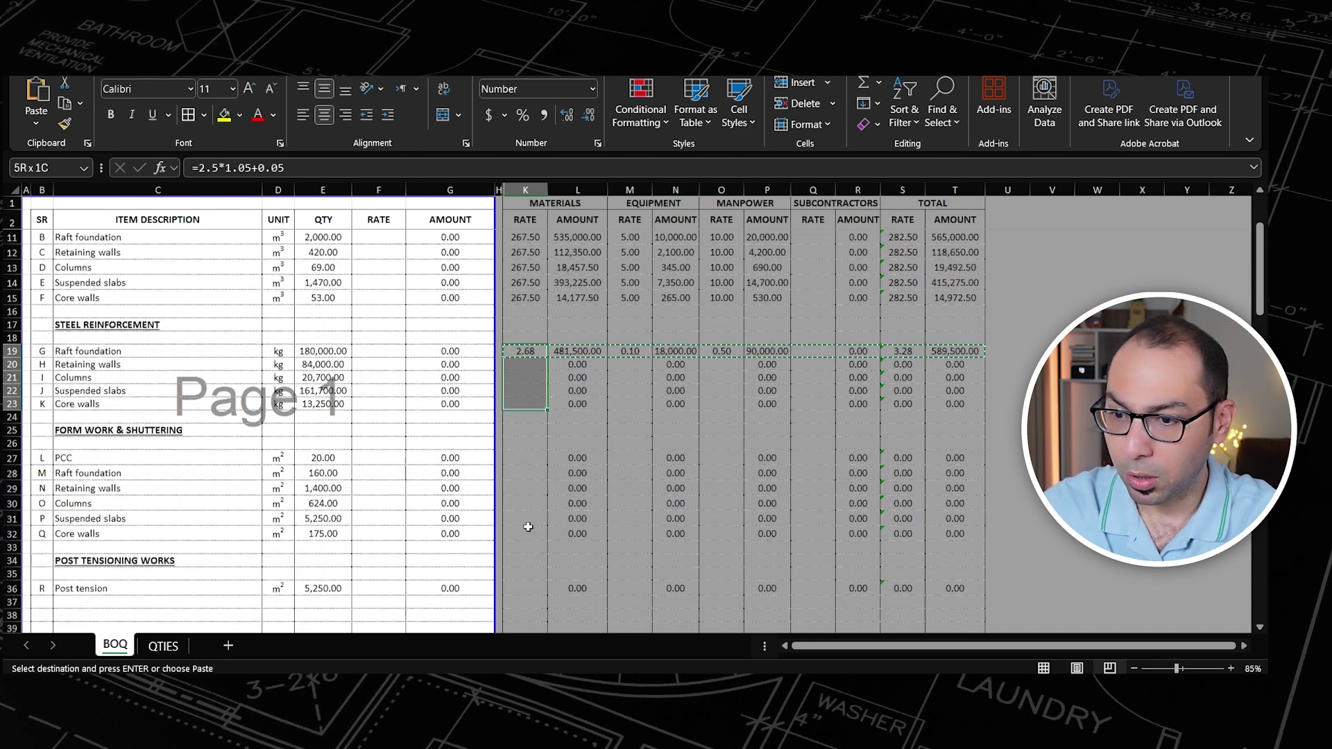
{"action": "scroll", "coordinate": [528, 527], "scroll_direction": "down", "scroll_amount": 9}
{"action": "scroll", "coordinate": [528, 527], "scroll_direction": "down", "scroll_amount": 3}
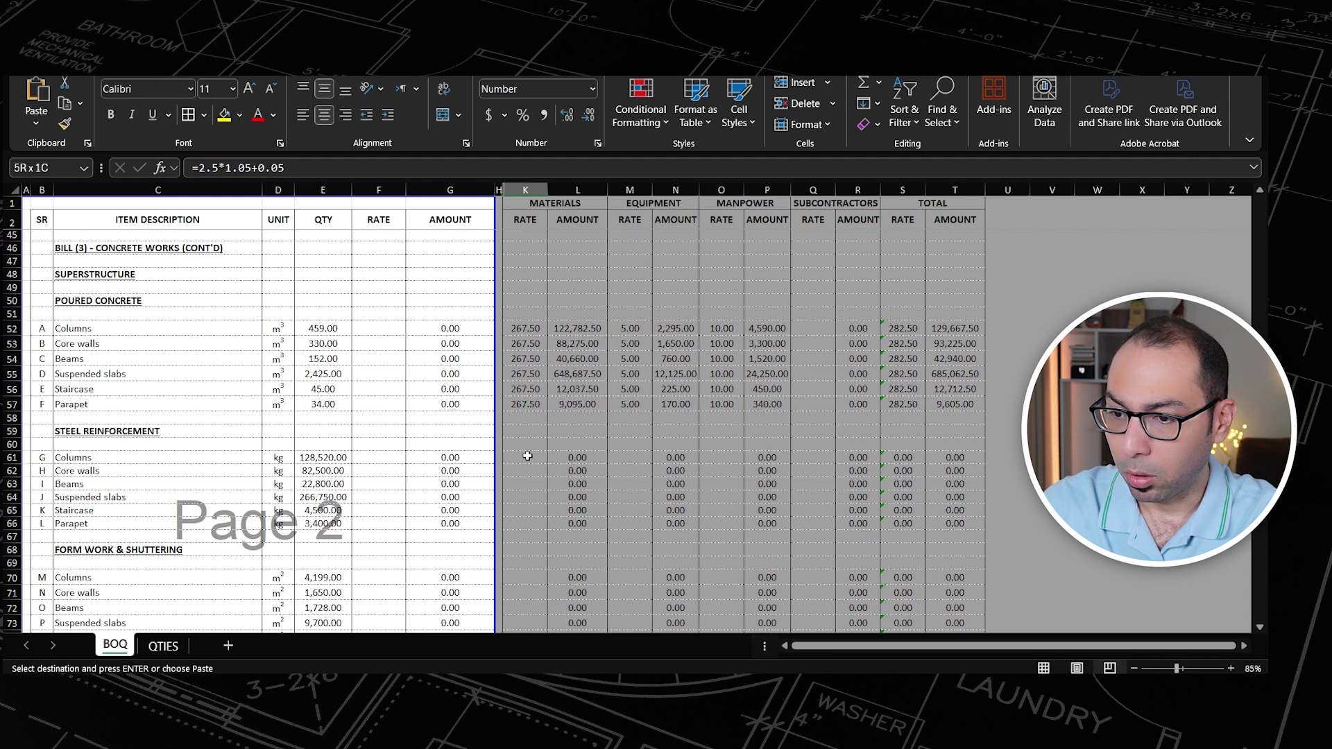
{"action": "left_click", "coordinate": [527, 456]}
{"action": "left_click", "coordinate": [527, 521], "text": "shift"}
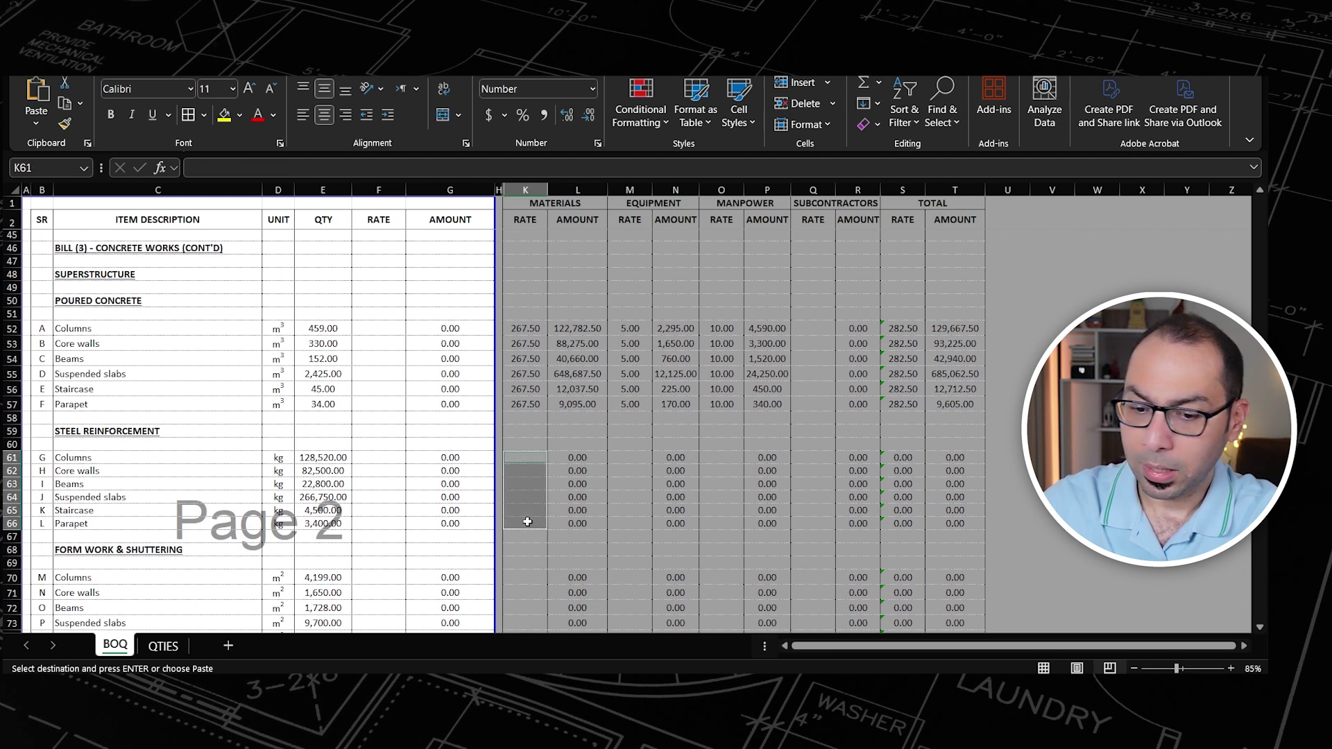
{"action": "key", "text": "Return"}
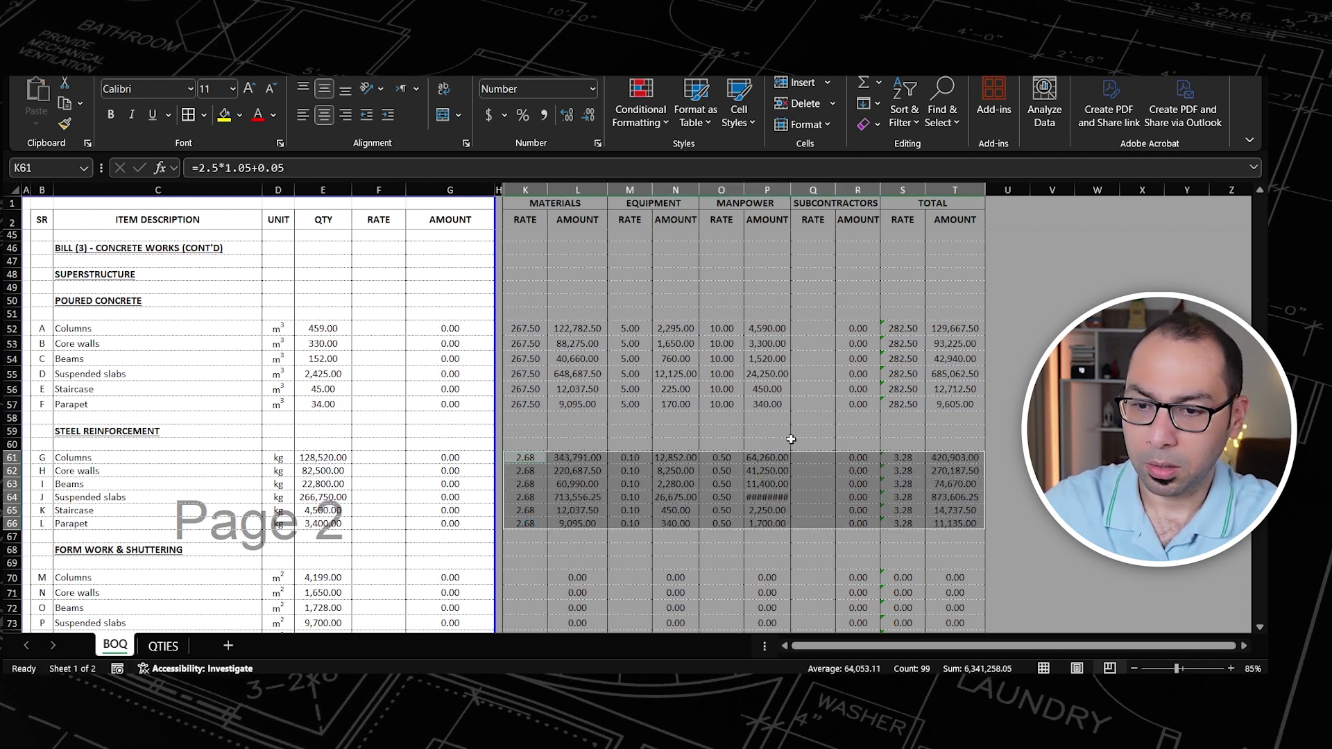
{"action": "left_click", "coordinate": [763, 497]}
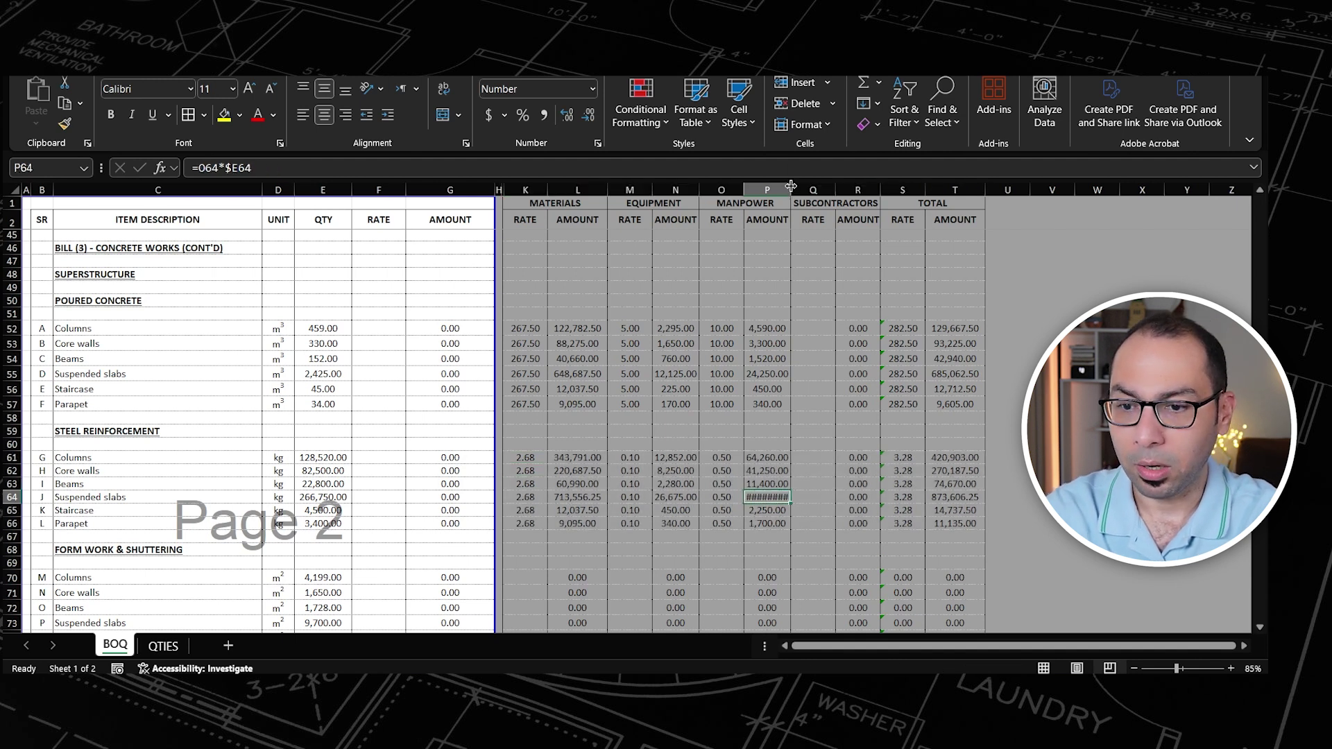
{"action": "double_click", "coordinate": [790, 186]}
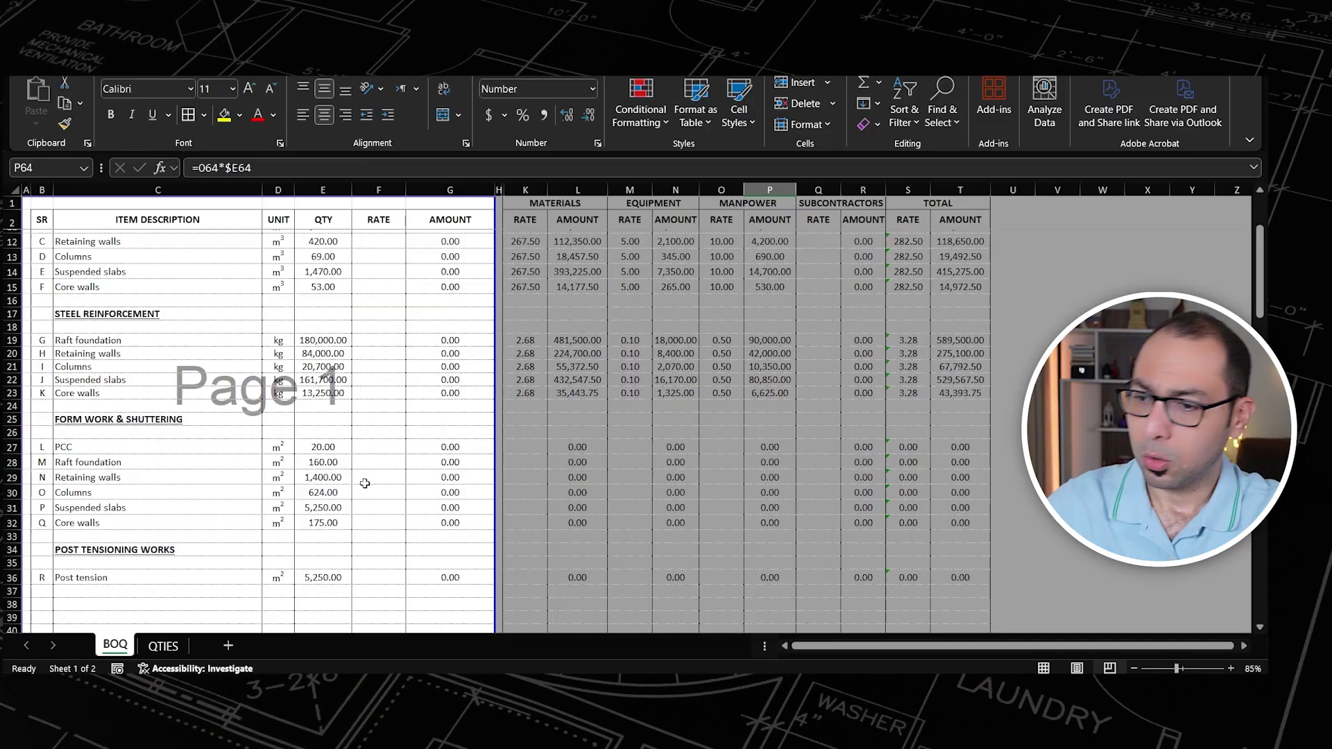
Step: Enter the PCC formwork materials rate in K27 as =100/3/3*1.05*1.3 (15.17)
{"action": "scroll", "coordinate": [98, 425], "scroll_direction": "down", "scroll_amount": 1}
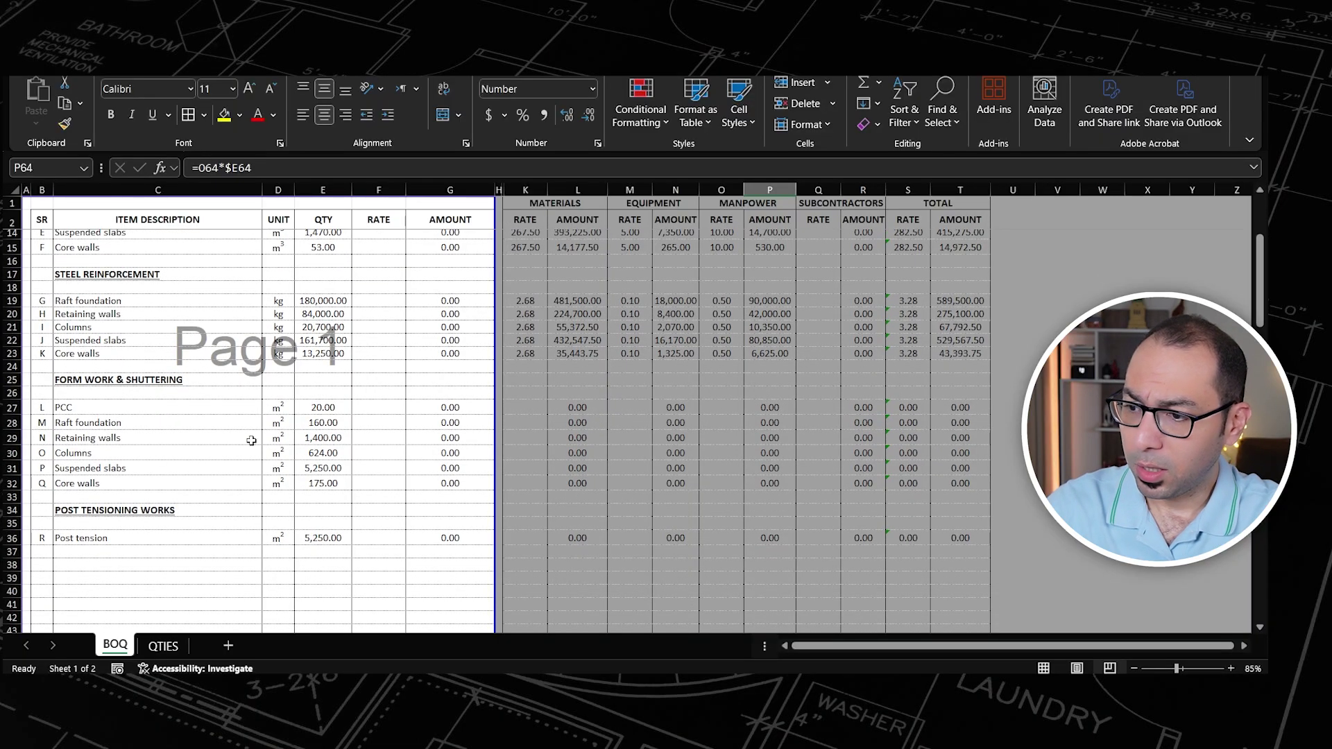
{"action": "left_click", "coordinate": [529, 408]}
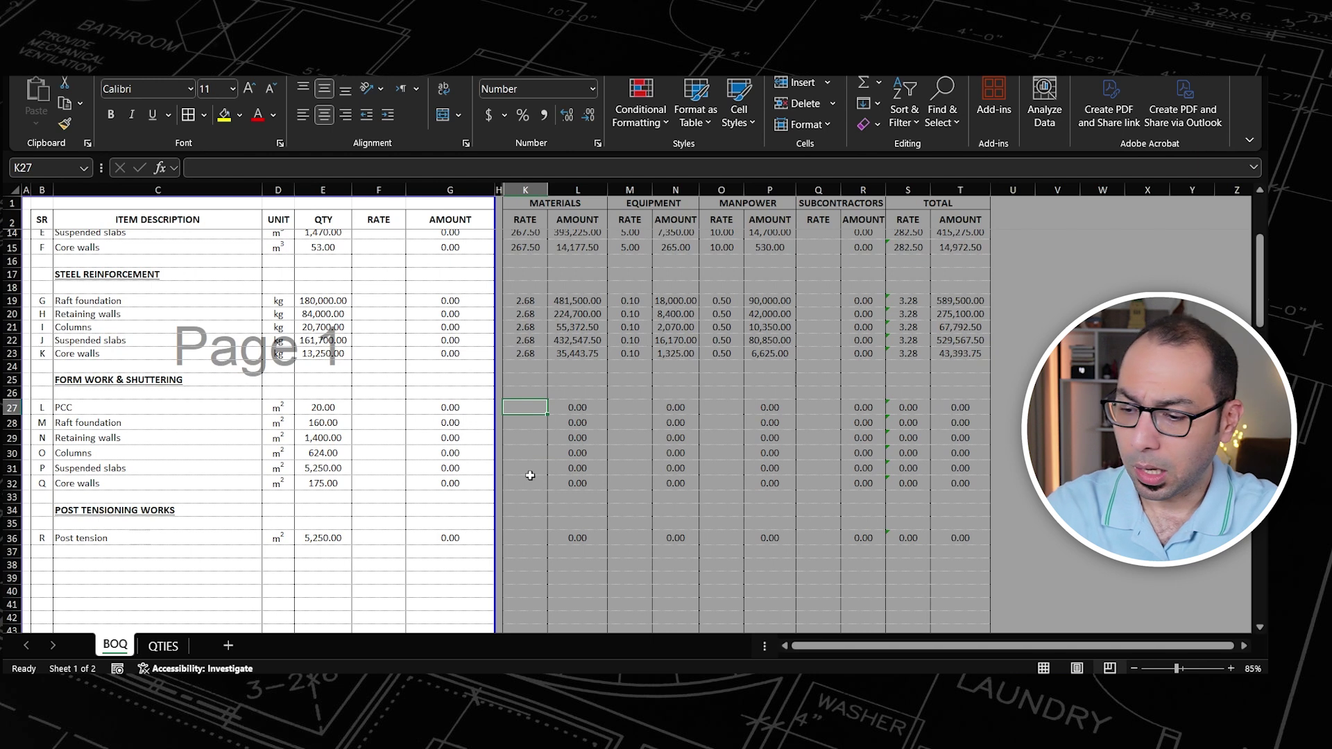
{"action": "type", "text": "="}
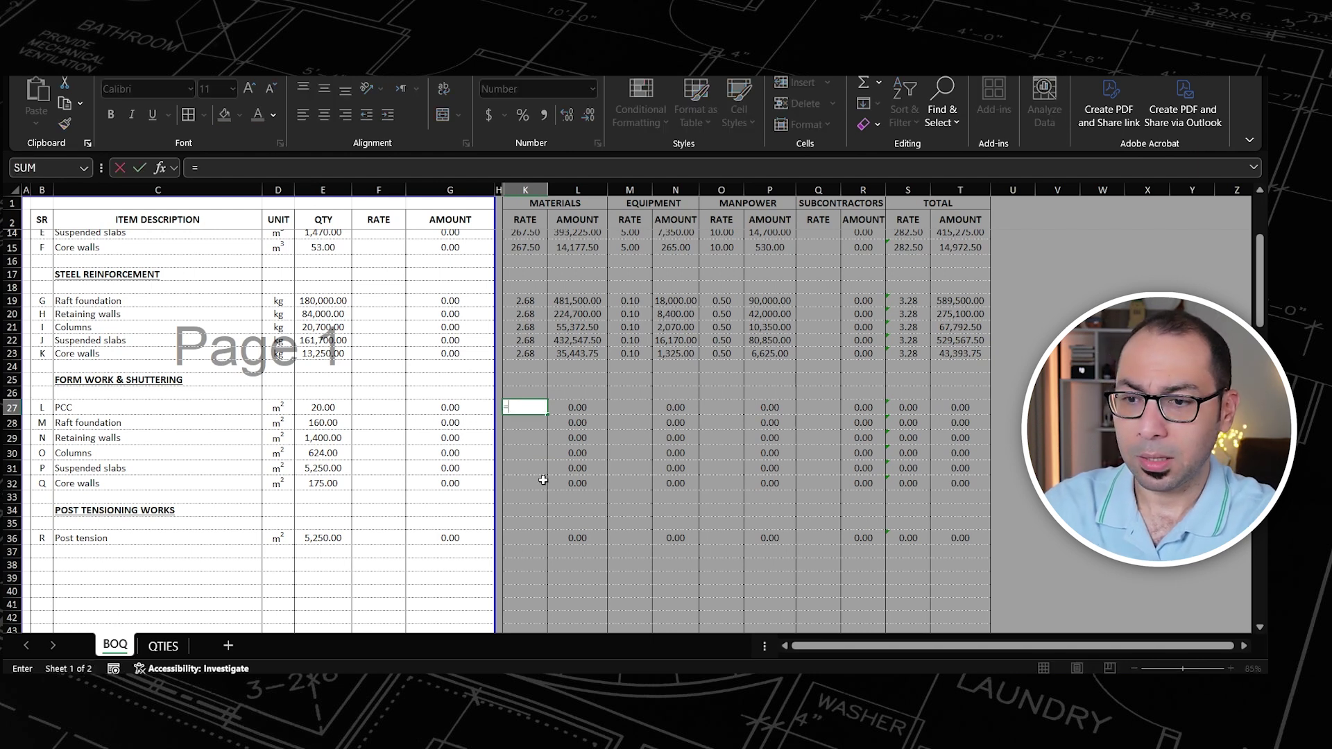
{"action": "type", "text": "100/"}
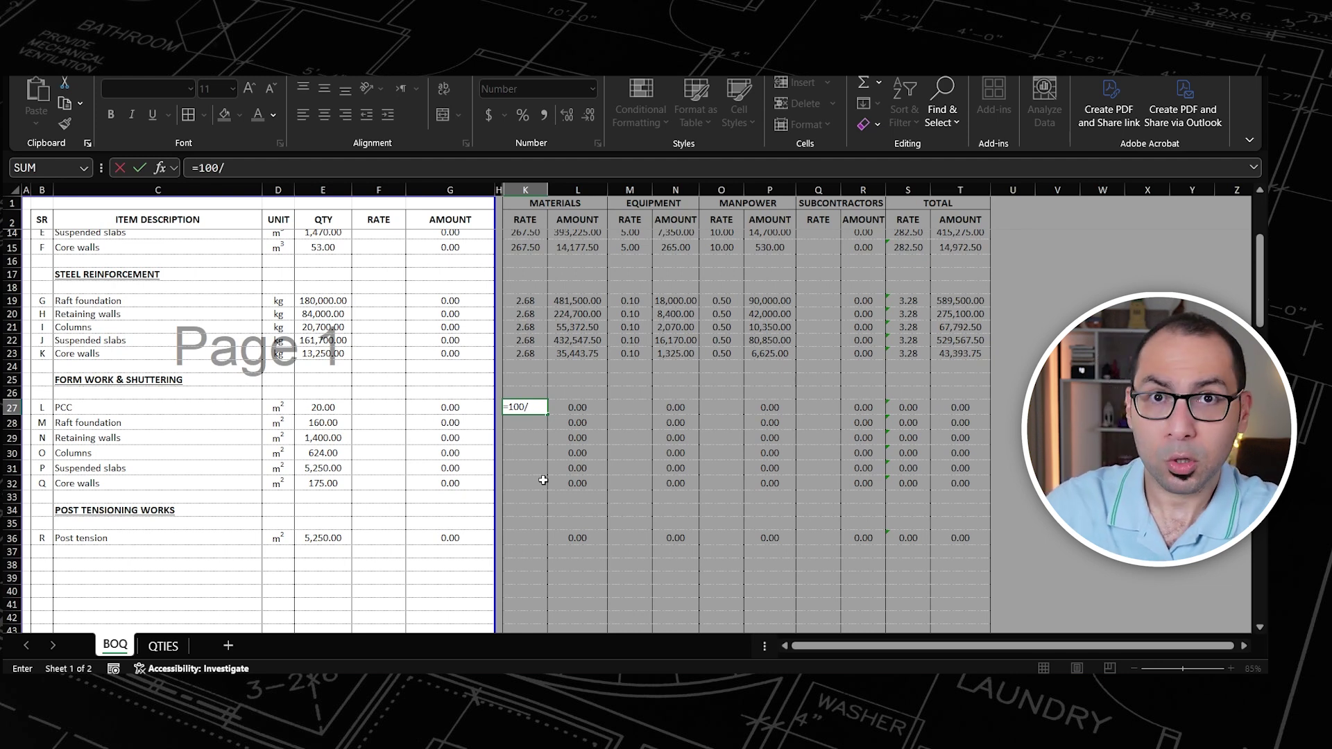
{"action": "type", "text": "3"}
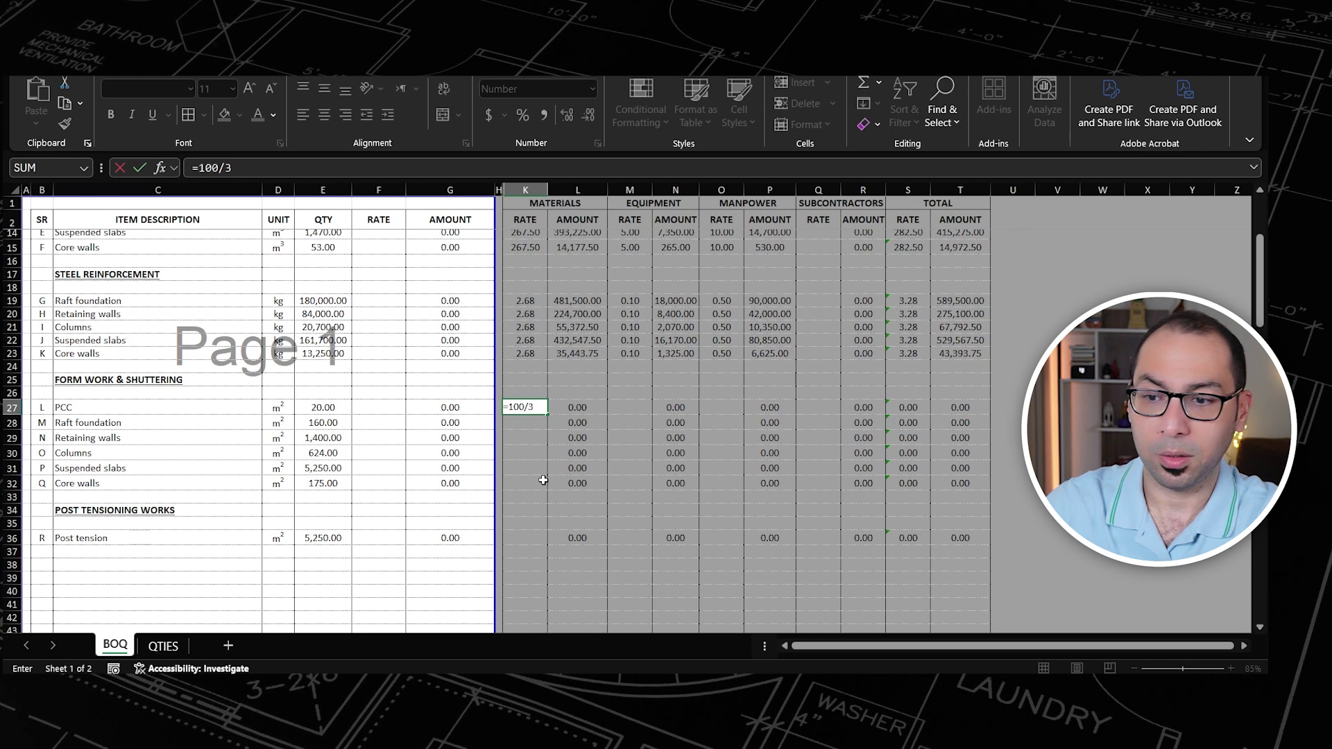
{"action": "type", "text": "/3"}
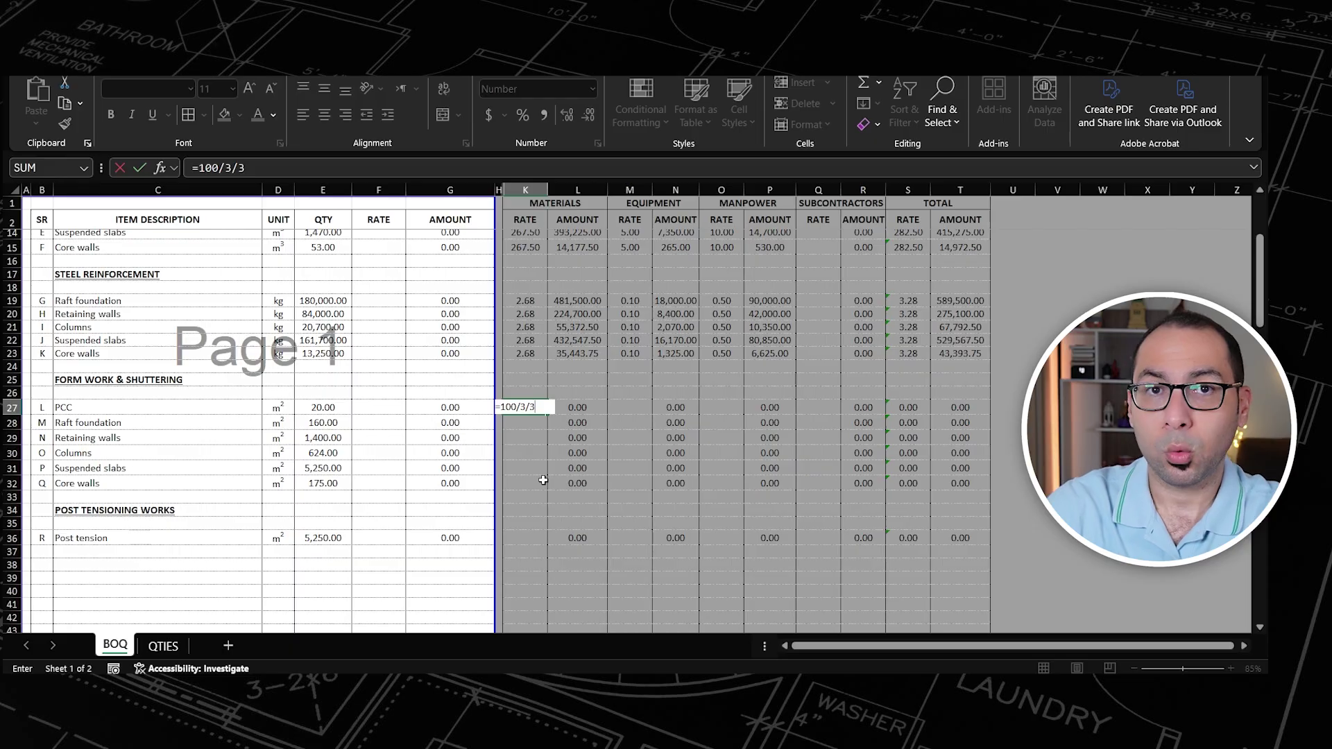
{"action": "type", "text": "*"}
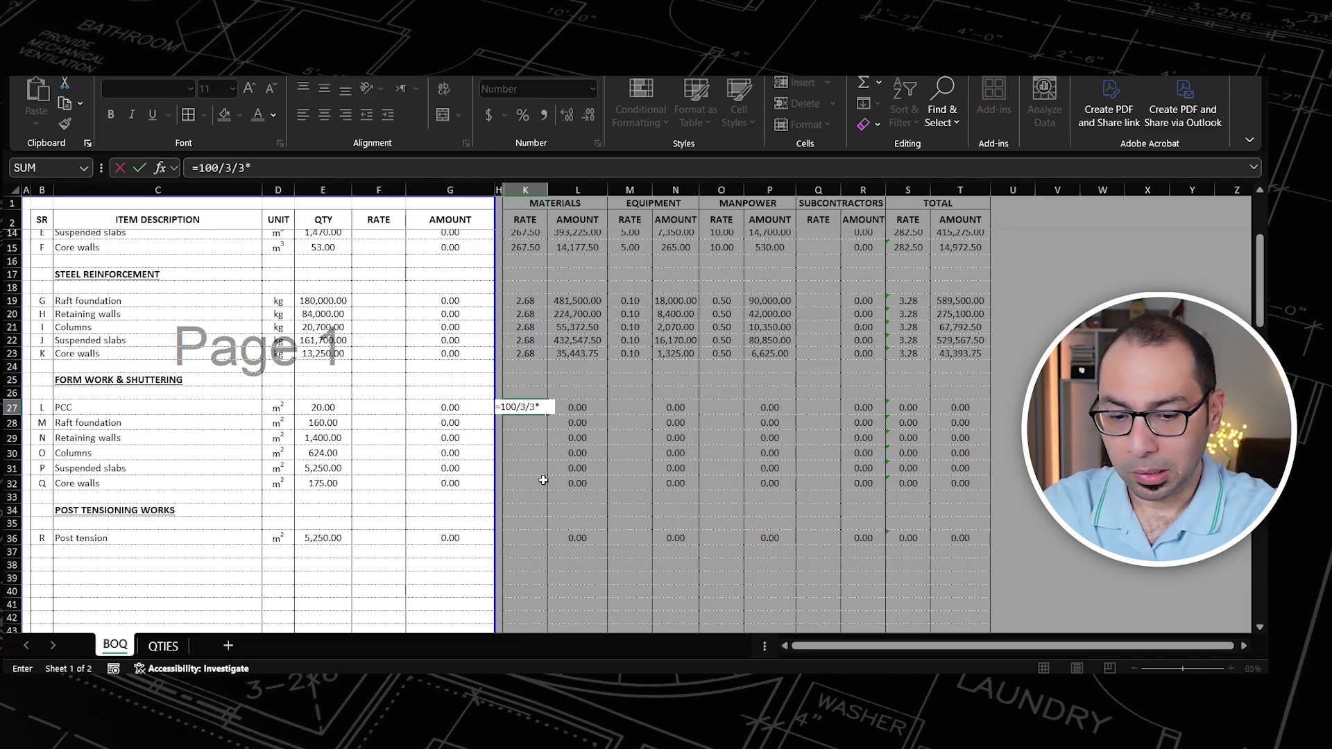
{"action": "type", "text": "1.0"}
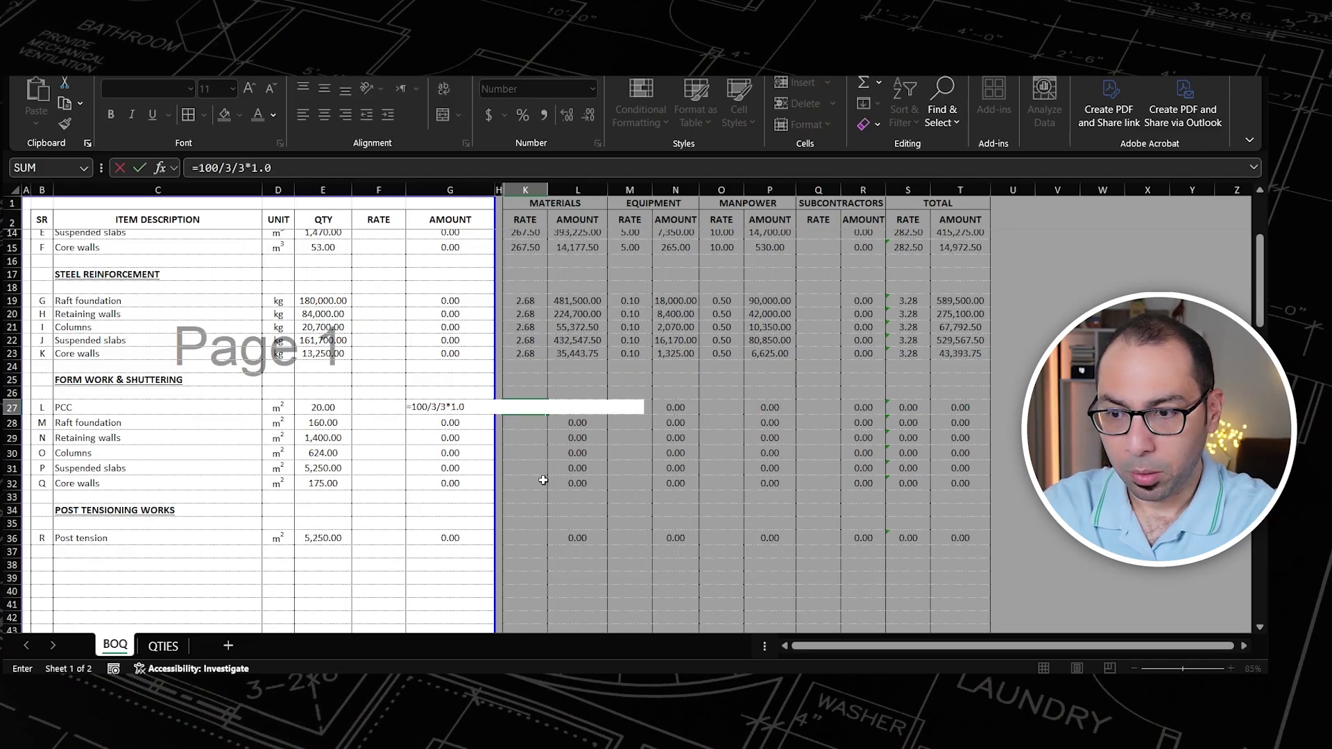
{"action": "type", "text": "5"}
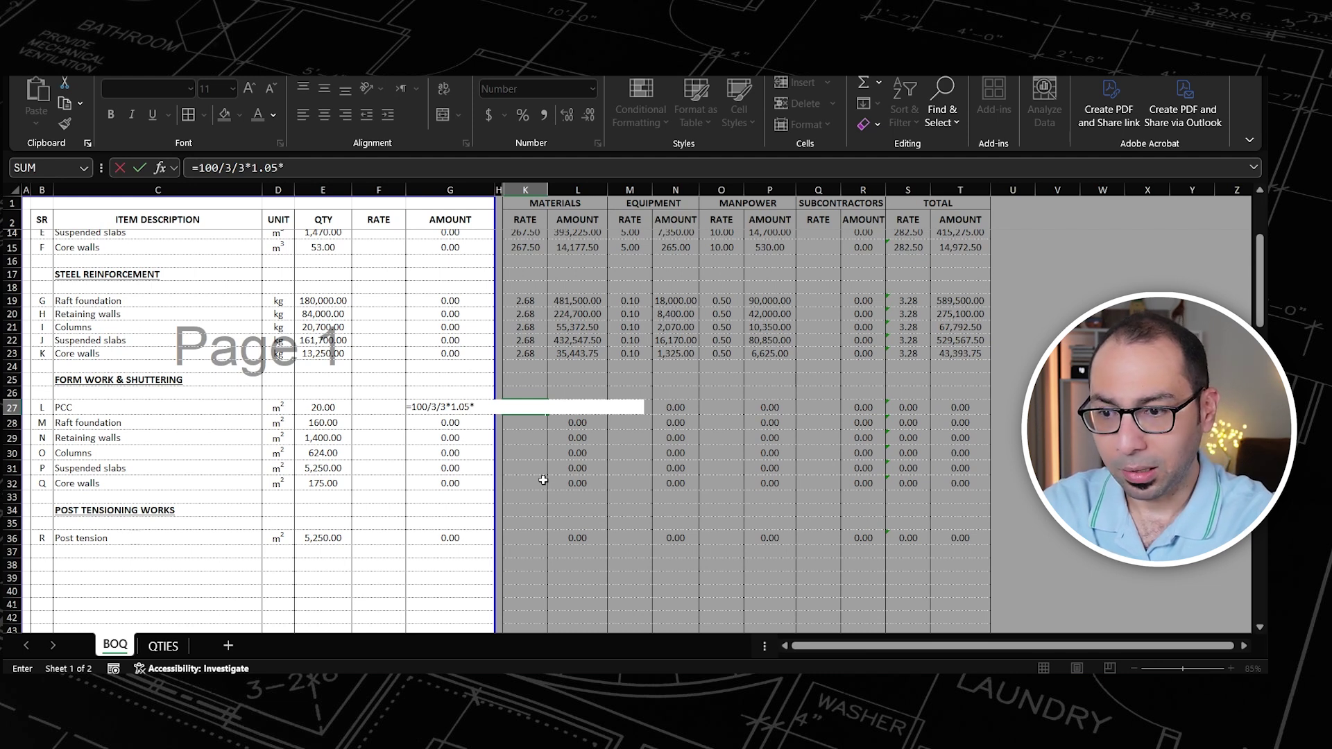
{"action": "type", "text": "*1.3"}
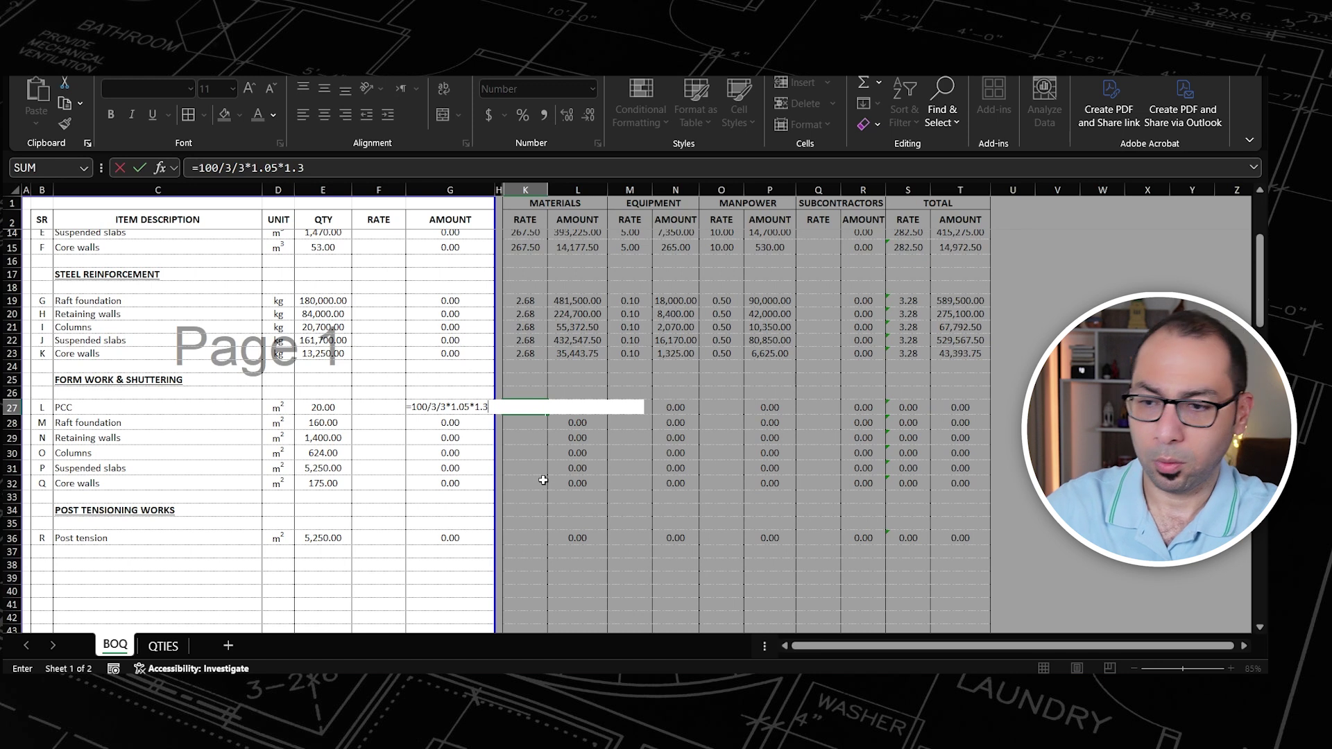
{"action": "key", "text": "Return"}
Step: Give the PCC row an equipment rate of 2 and a manpower rate of 15, totalling 32.17
{"action": "key", "text": "Up"}
{"action": "key", "text": "Right"}
{"action": "key", "text": "Right"}
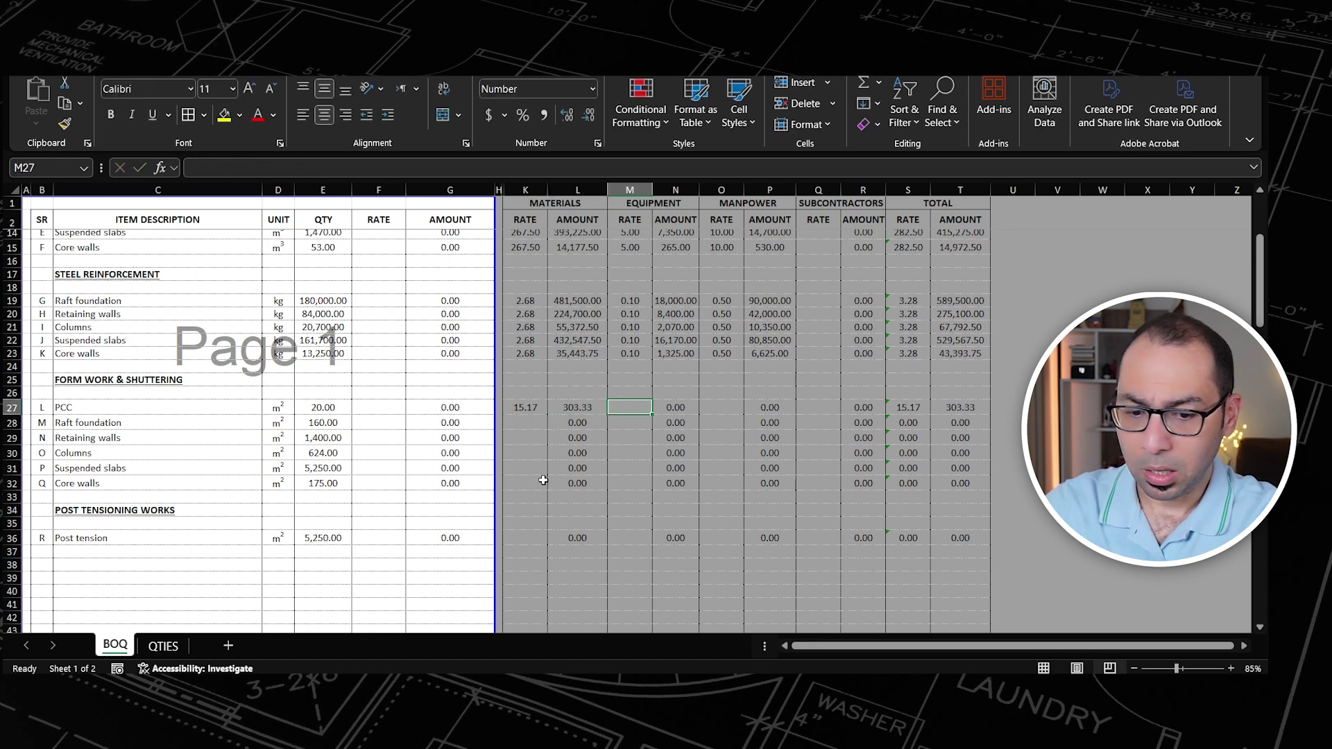
{"action": "type", "text": "2"}
{"action": "key", "text": "Right"}
{"action": "key", "text": "Right"}
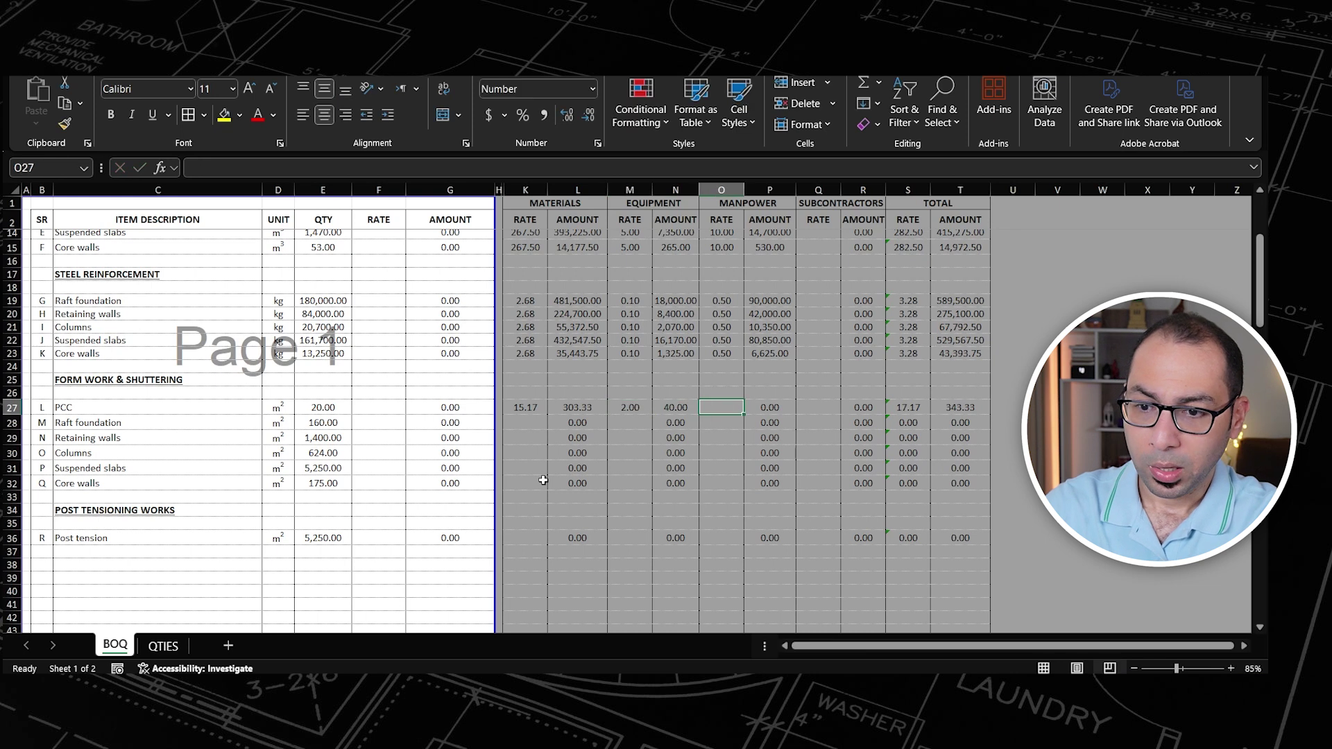
{"action": "type", "text": "15"}
{"action": "key", "text": "Return"}
{"action": "key", "text": "Up"}
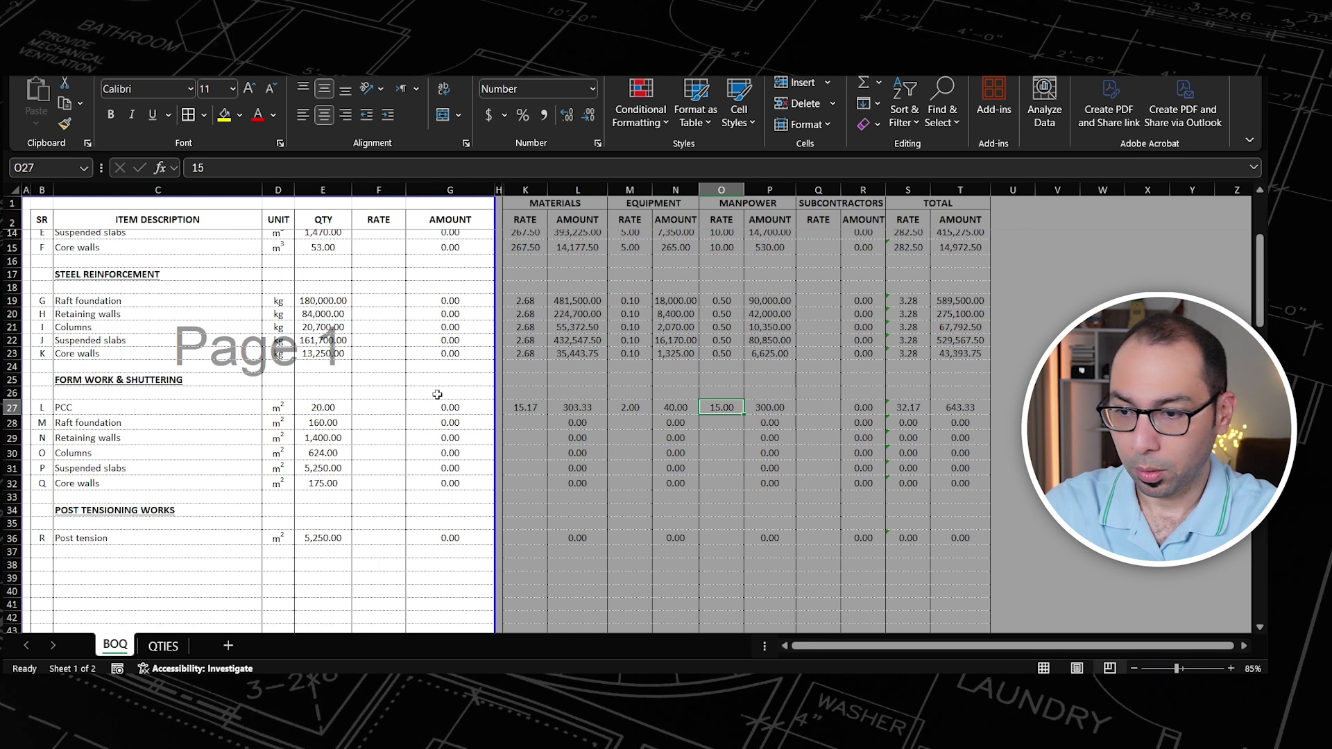
{"action": "left_click", "coordinate": [522, 407]}
Step: Copy the PCC rates row K27:T27 into formwork rows K28:K32 and K70:K75
{"action": "left_click", "coordinate": [954, 407], "text": "shift"}
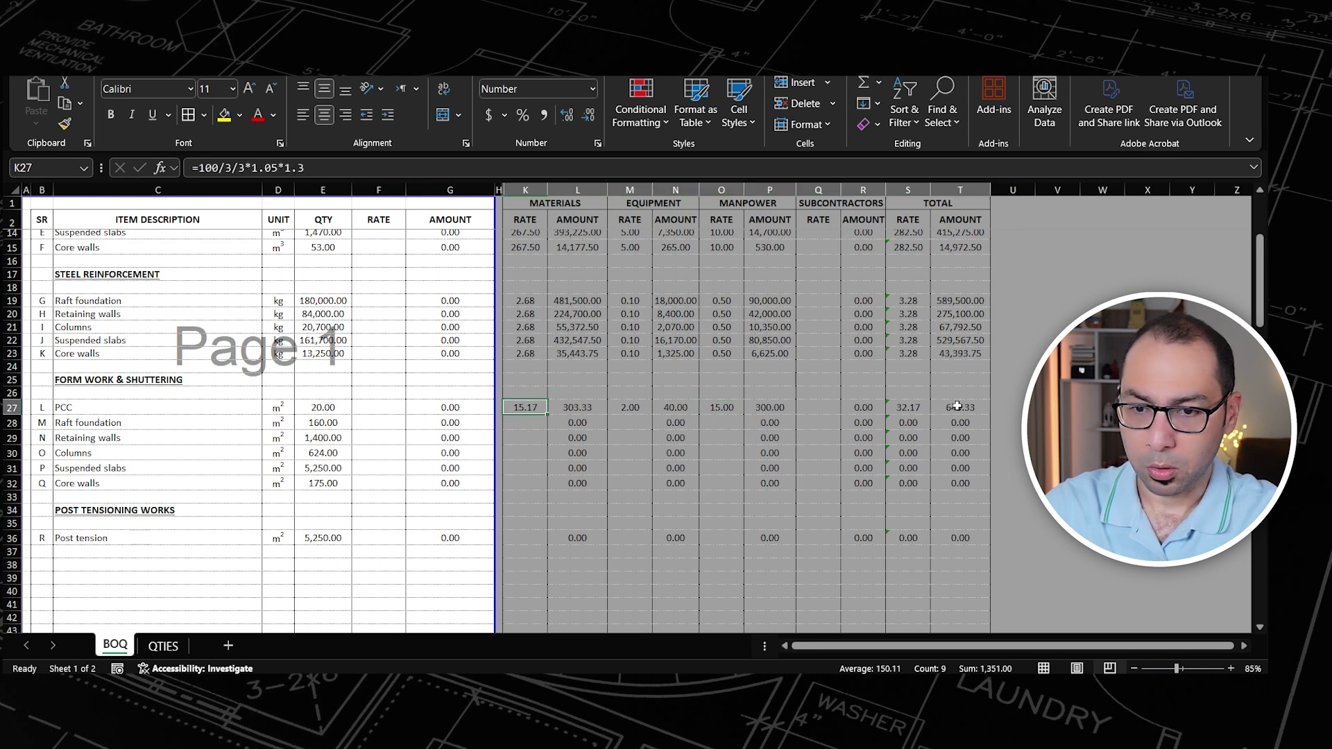
{"action": "key", "text": "ctrl+c"}
{"action": "left_click", "coordinate": [522, 484], "text": "shift"}
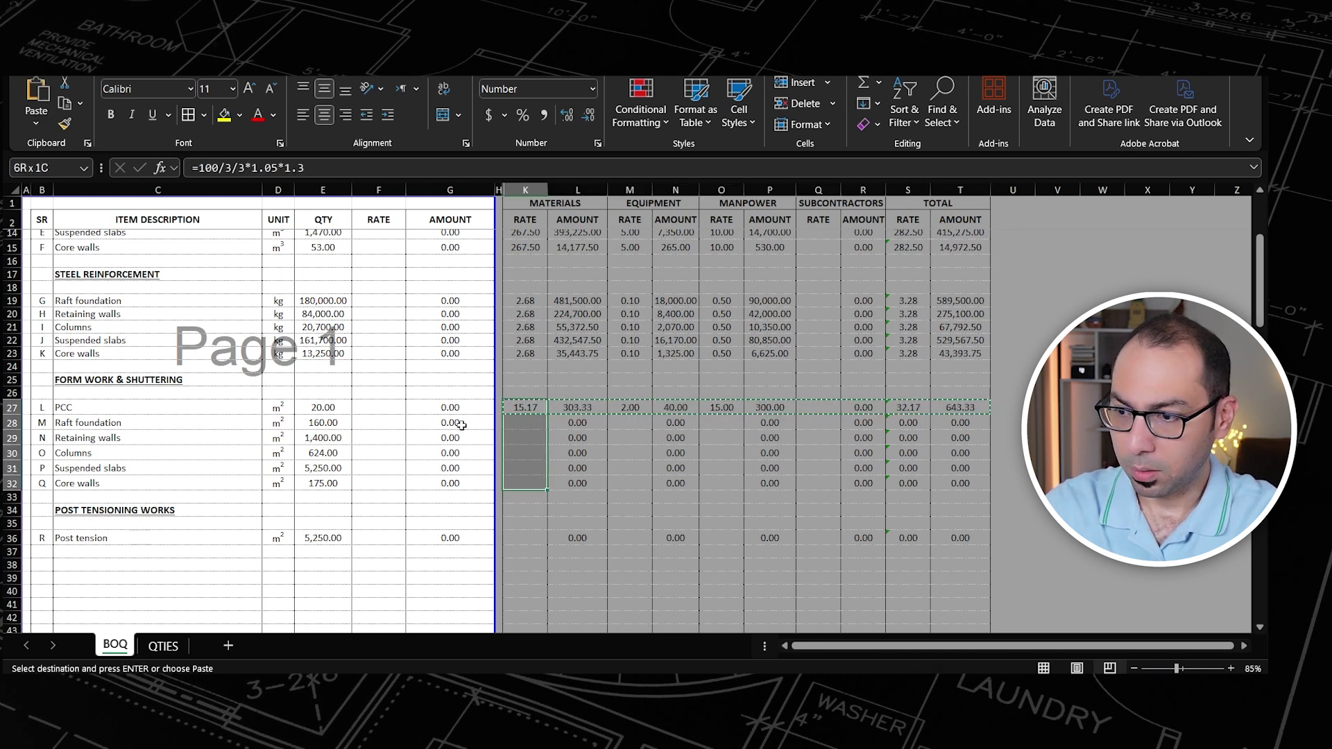
{"action": "scroll", "coordinate": [595, 436], "scroll_direction": "down", "scroll_amount": 12}
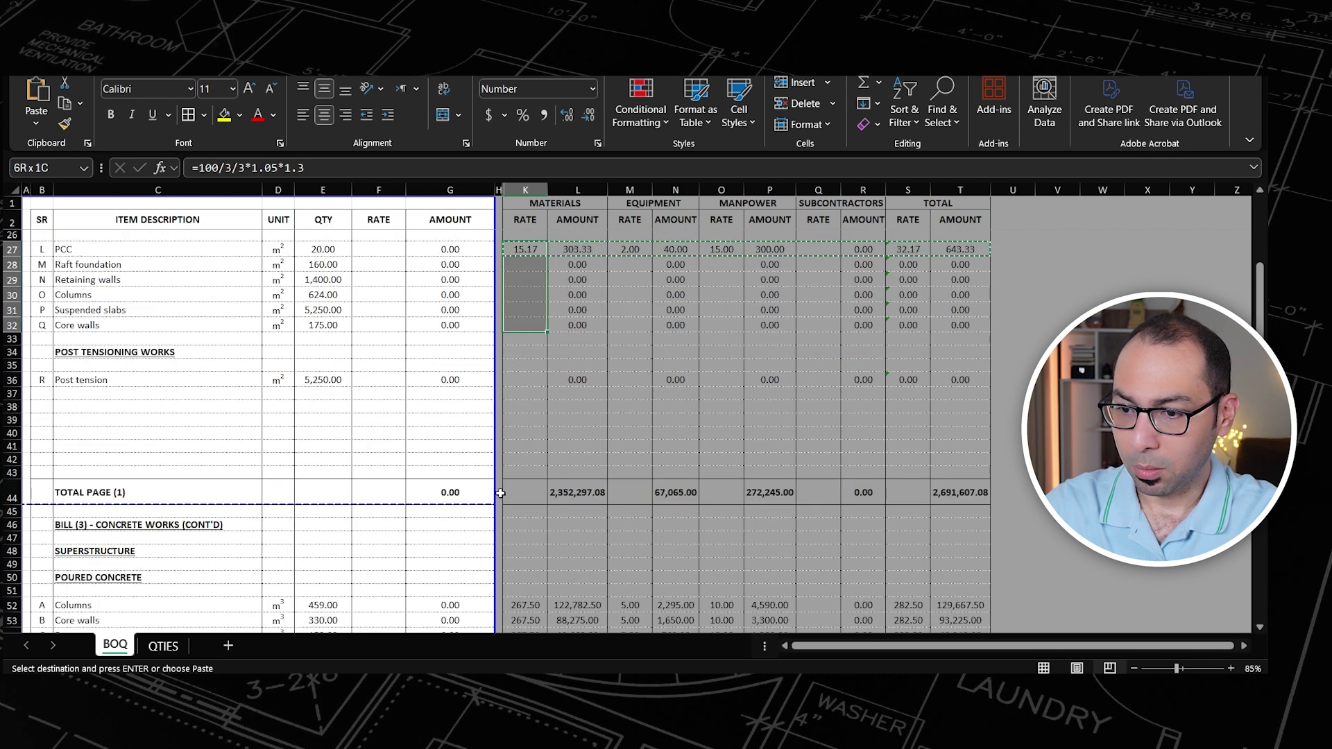
{"action": "left_click_drag", "start_coordinate": [530, 497], "coordinate": [524, 573]}
{"action": "key", "text": "Return"}
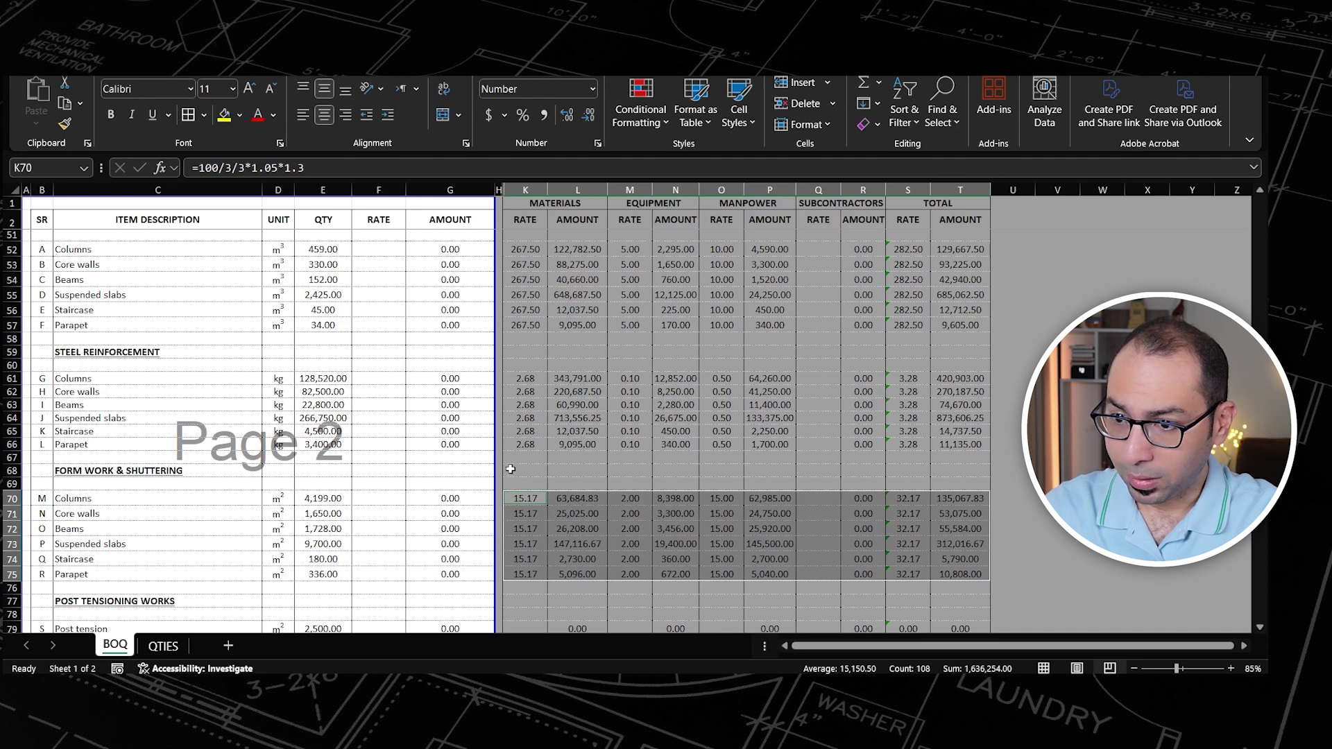
{"action": "scroll", "coordinate": [512, 469], "scroll_direction": "up", "scroll_amount": 10}
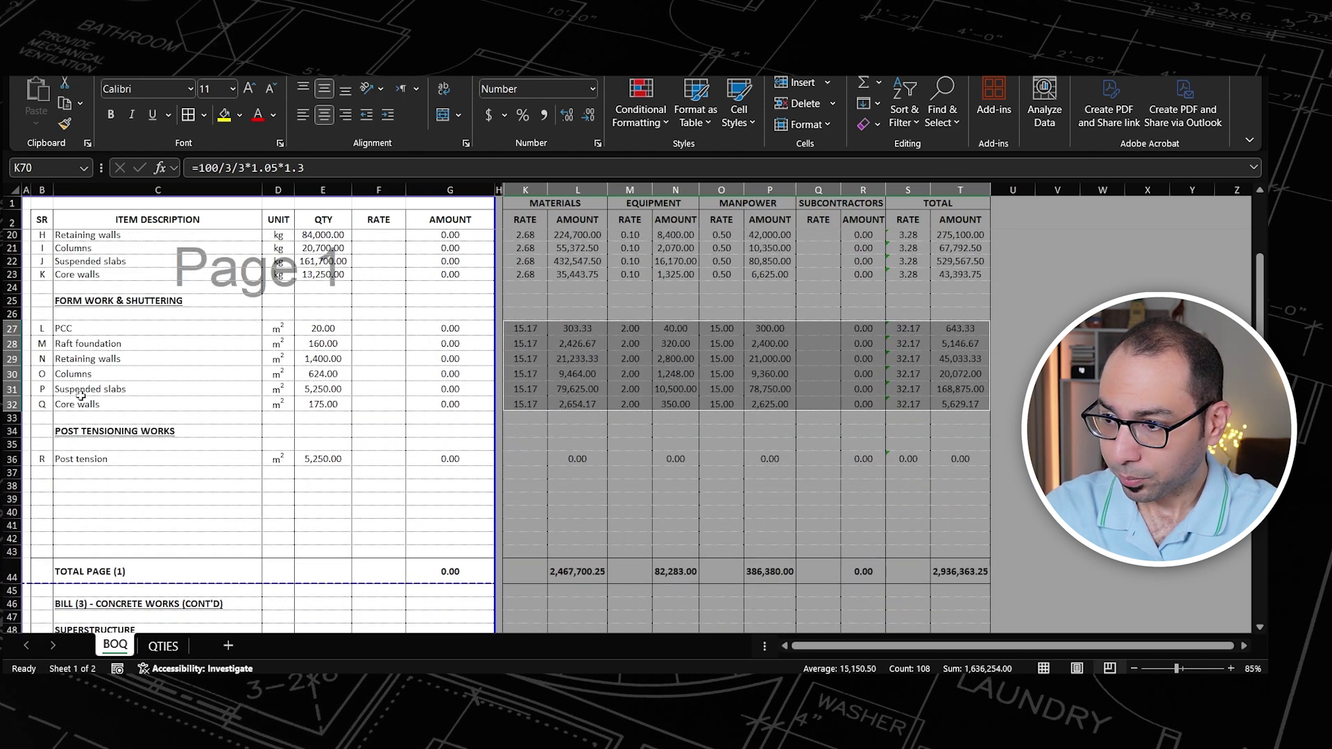
{"action": "left_click", "coordinate": [527, 390]}
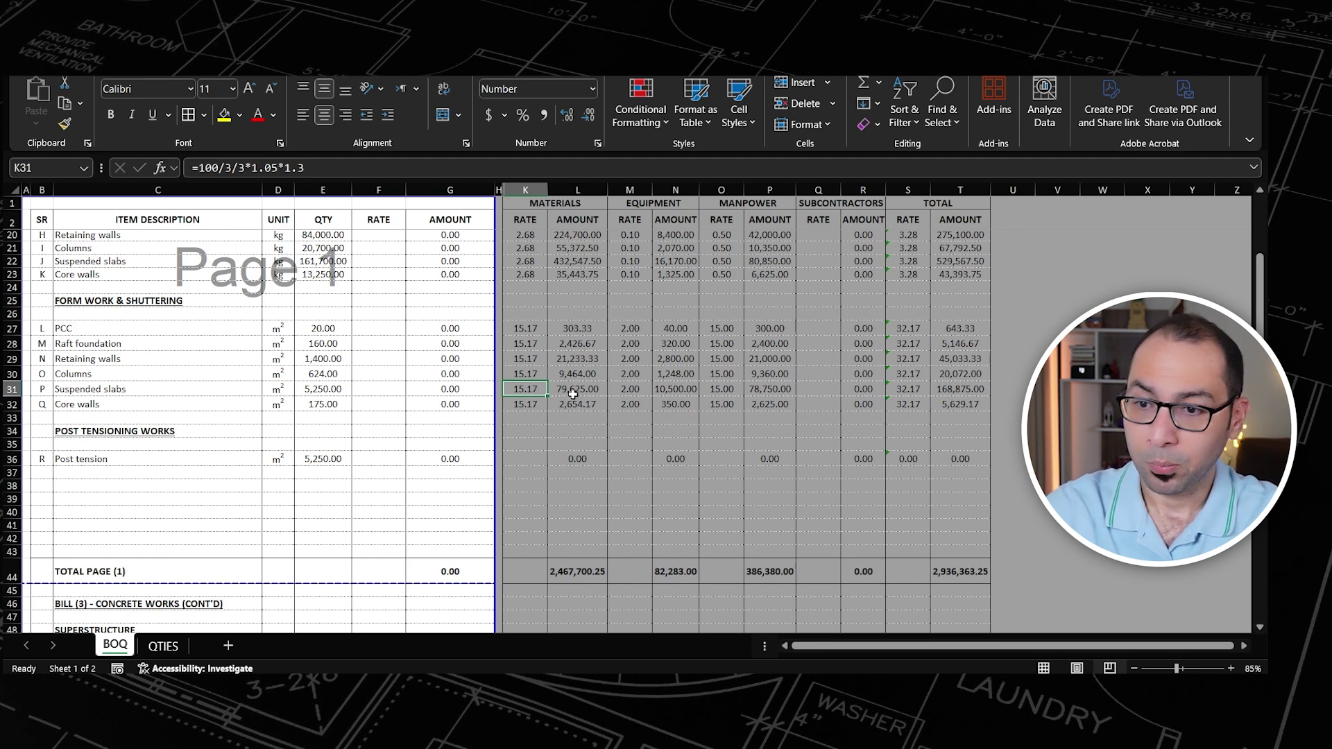
Step: Change the Suspended slabs equipment rate to =2+20 and autofit column N
{"action": "left_click", "coordinate": [627, 390]}
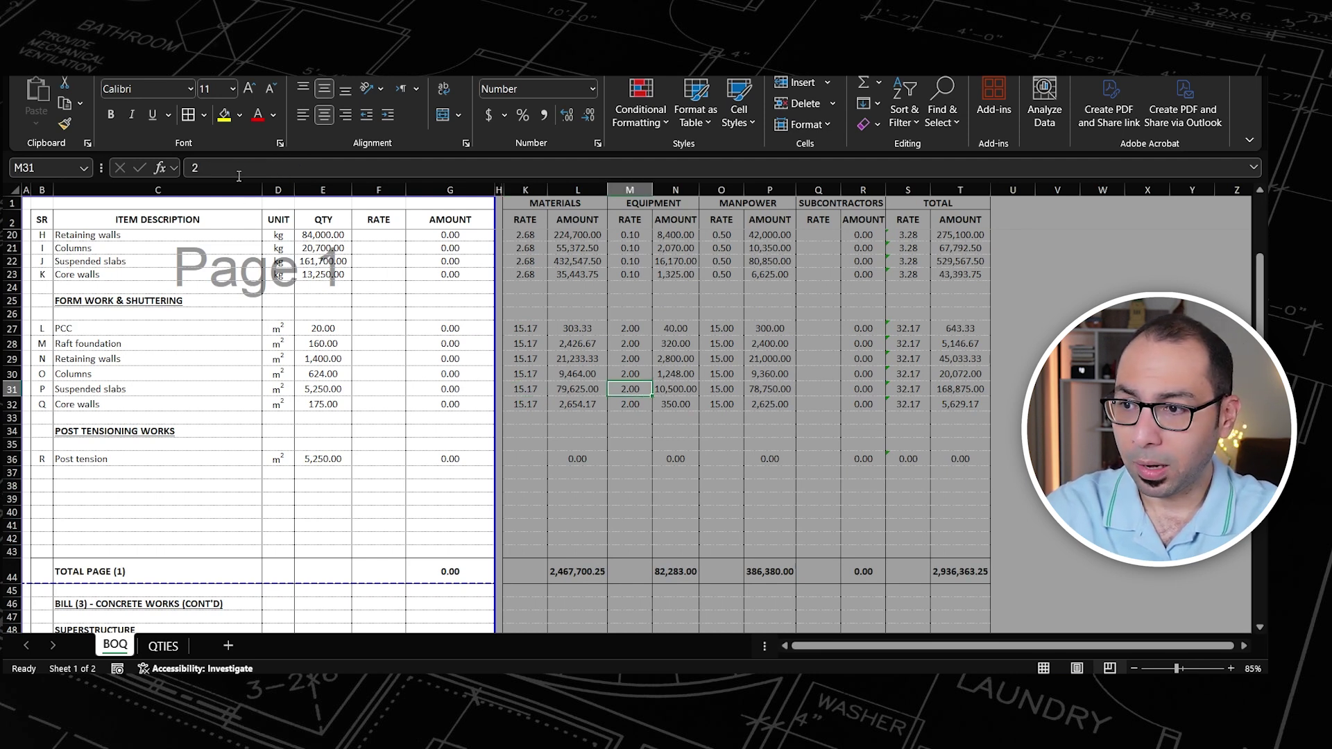
{"action": "key", "text": "F2"}
{"action": "type", "text": "+20"}
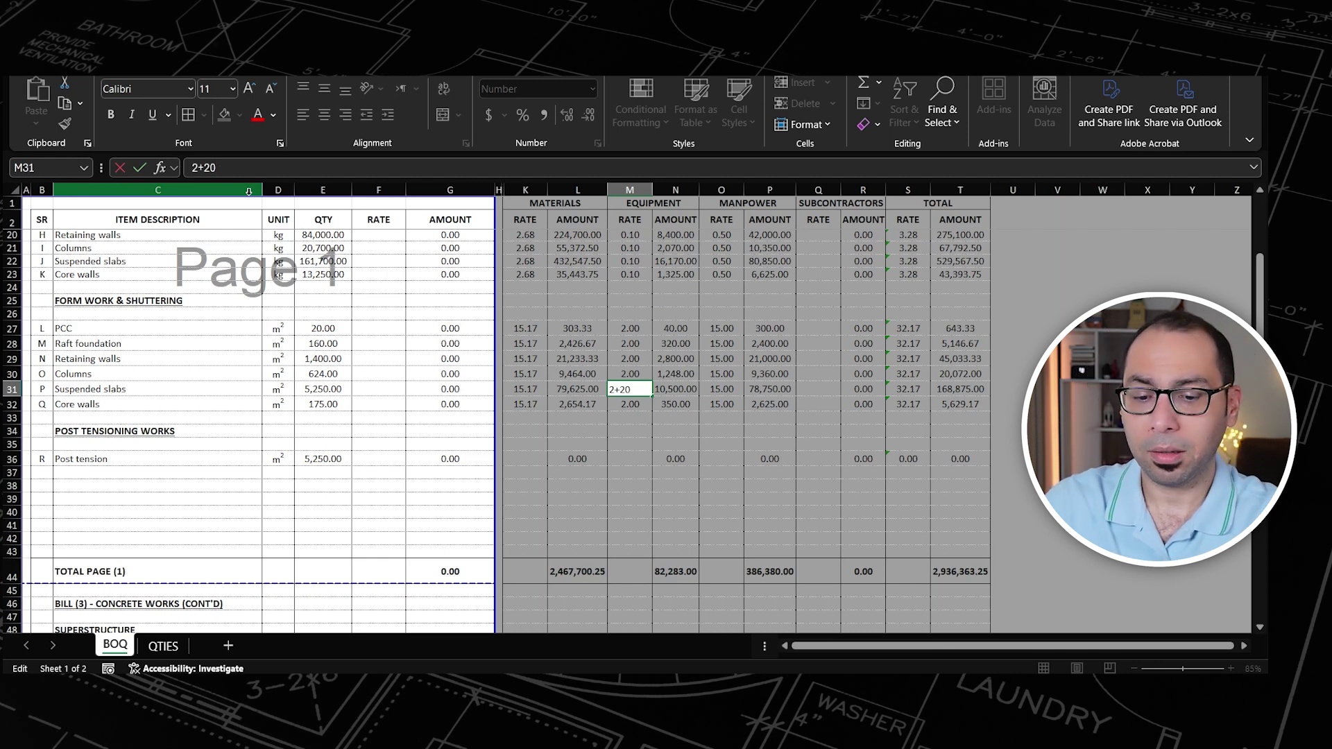
{"action": "key", "text": "Return"}
{"action": "key", "text": "Up"}
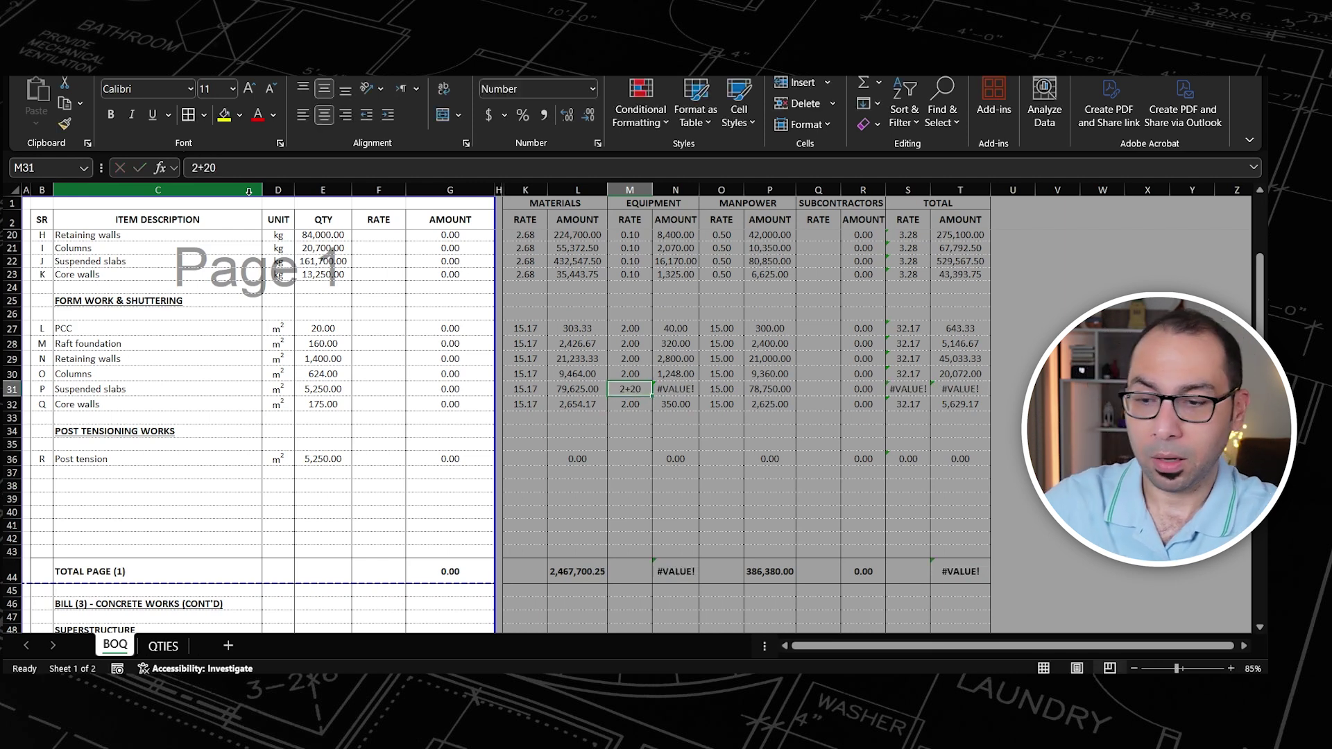
{"action": "key", "text": "F2"}
{"action": "key", "text": "Home"}
{"action": "type", "text": "="}
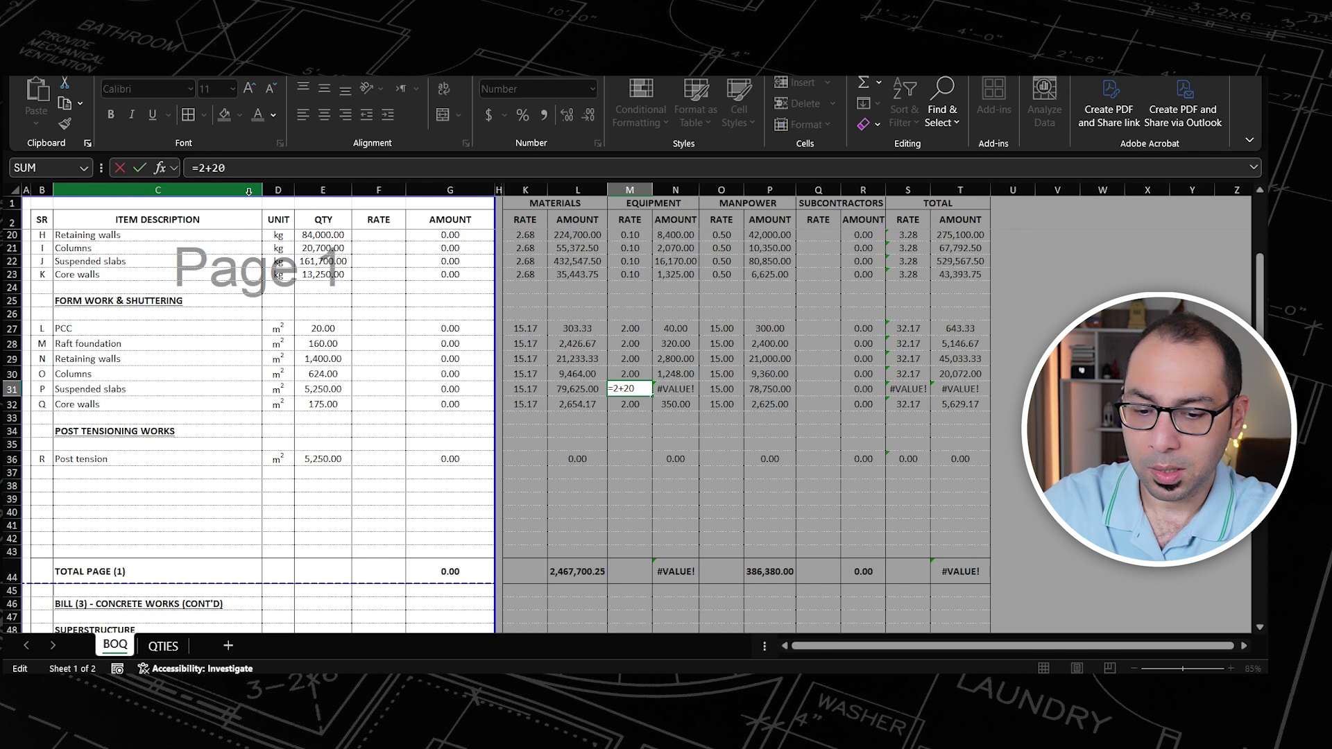
{"action": "key", "text": "Return"}
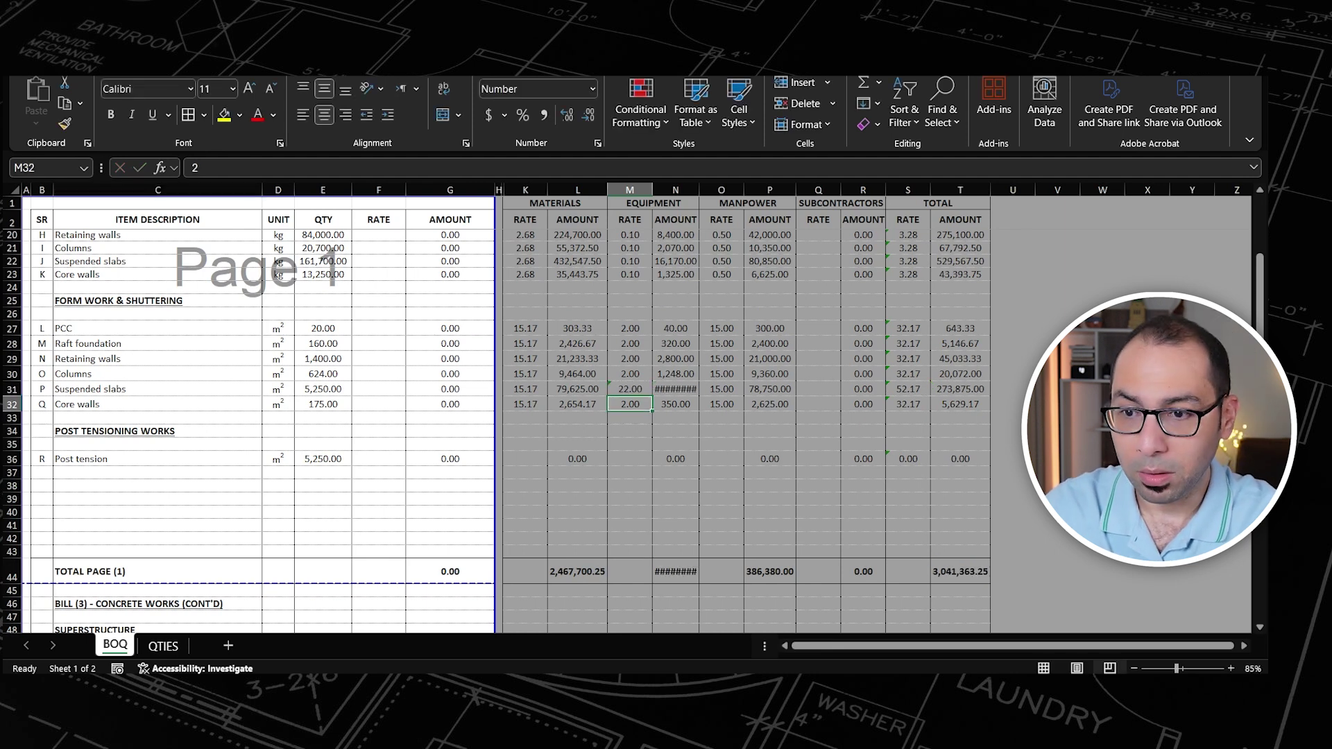
{"action": "double_click", "coordinate": [699, 189]}
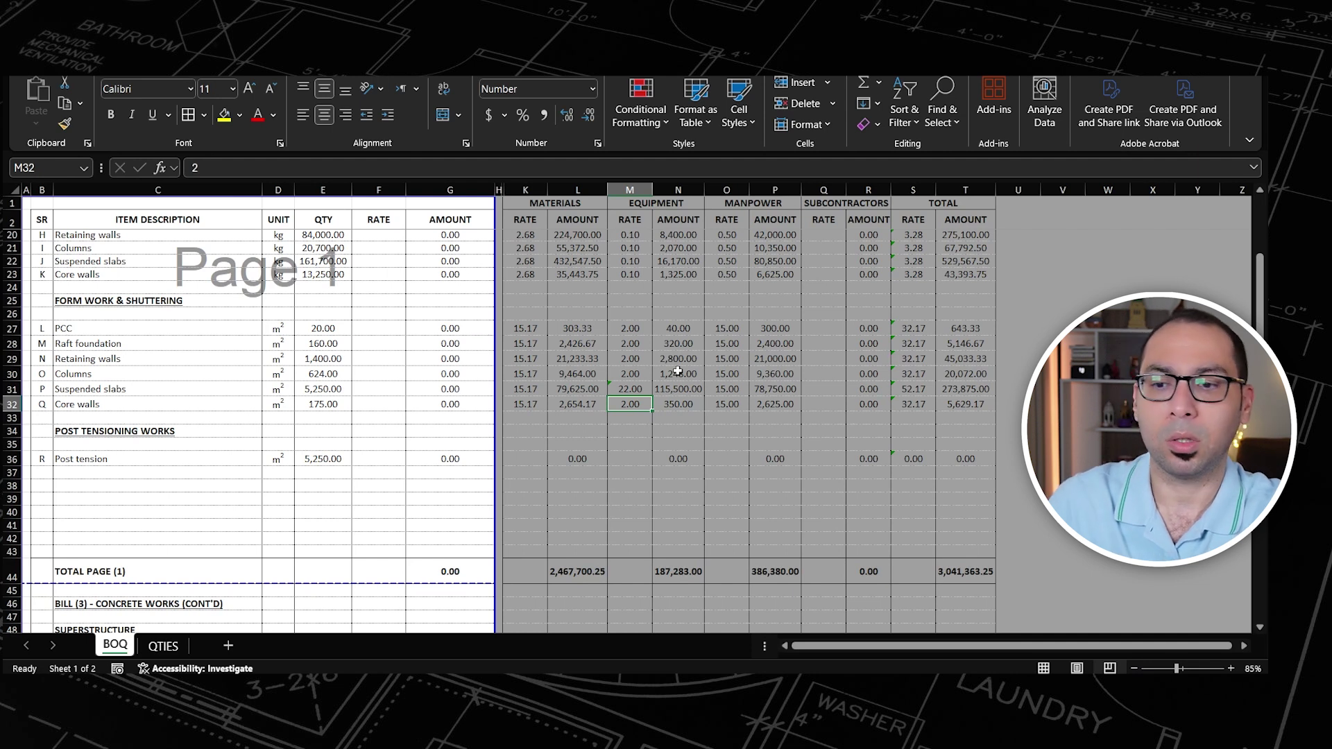
{"action": "key", "text": "Up"}
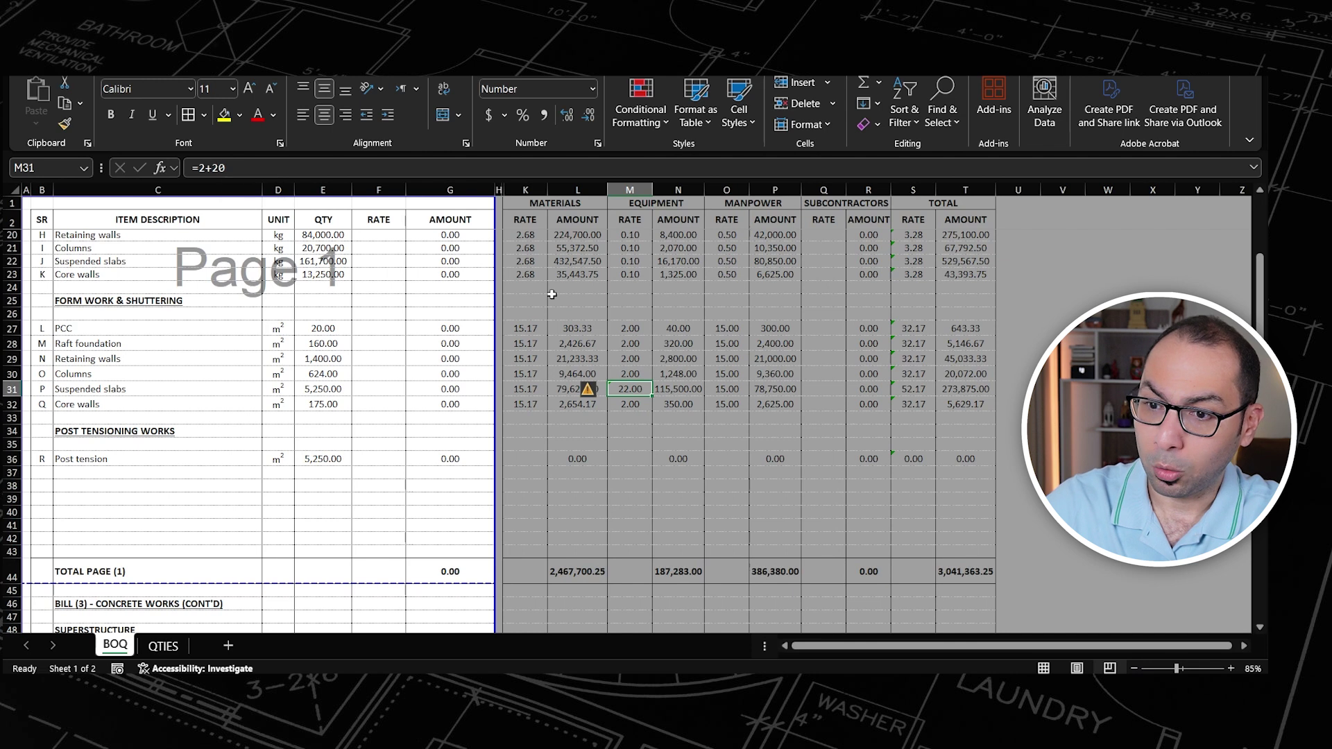
Step: Change the Suspended slabs manpower rate to =15+5, bringing the row to 57.17 and 300,125.00
{"action": "left_click", "coordinate": [735, 389]}
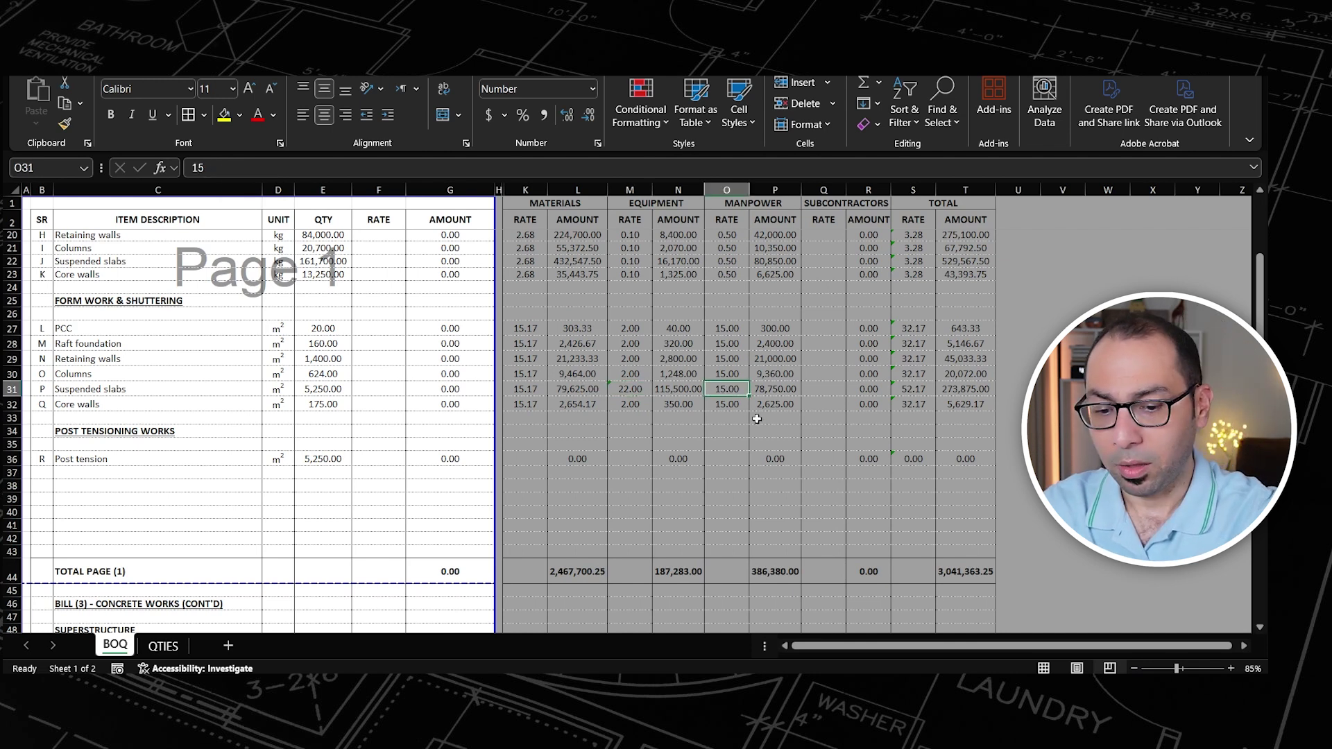
{"action": "key", "text": "F2"}
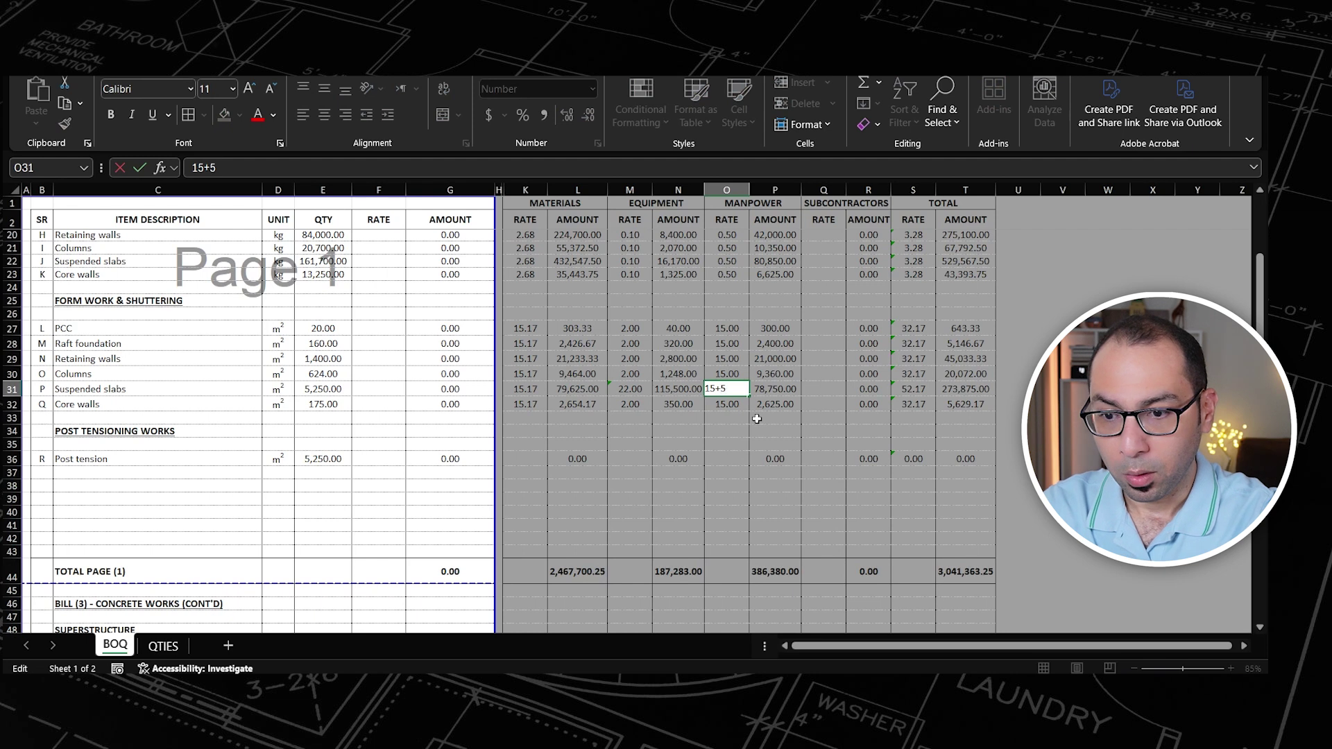
{"action": "type", "text": "+5"}
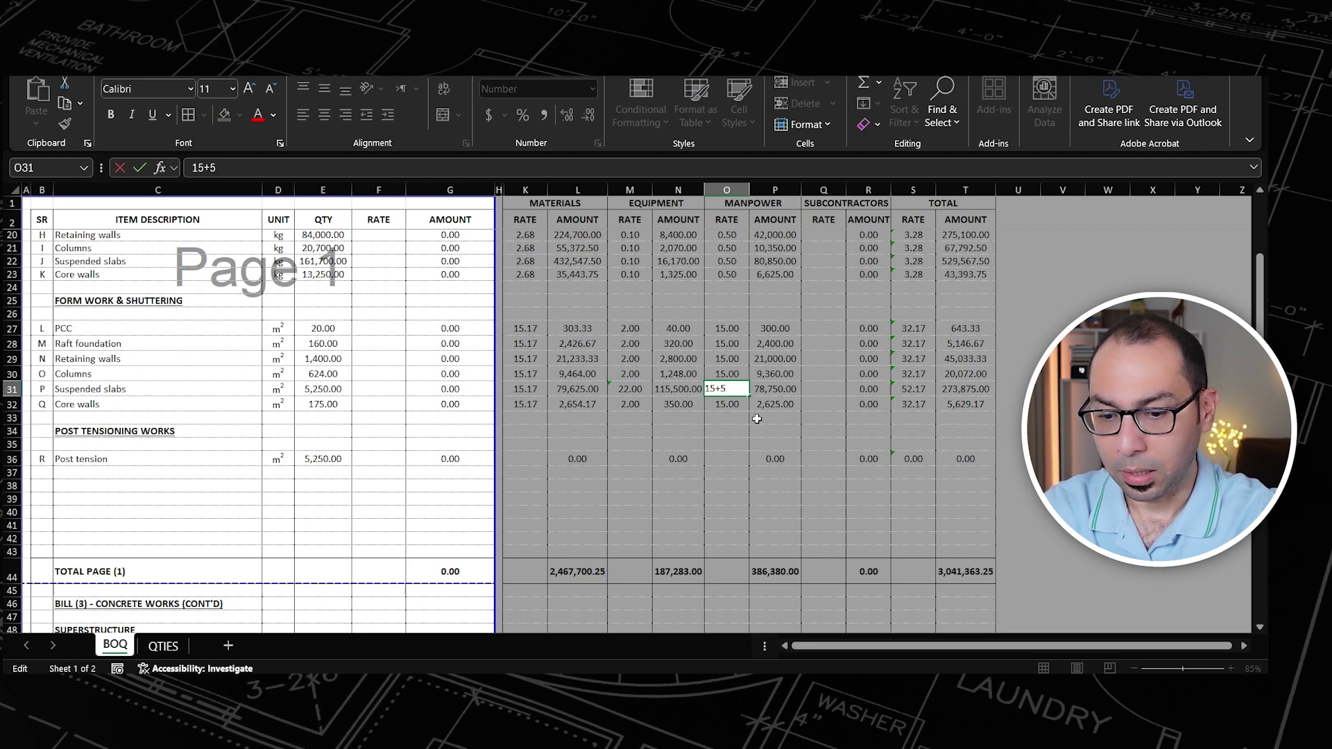
{"action": "key", "text": "Home"}
{"action": "type", "text": "="}
{"action": "key", "text": "Return"}
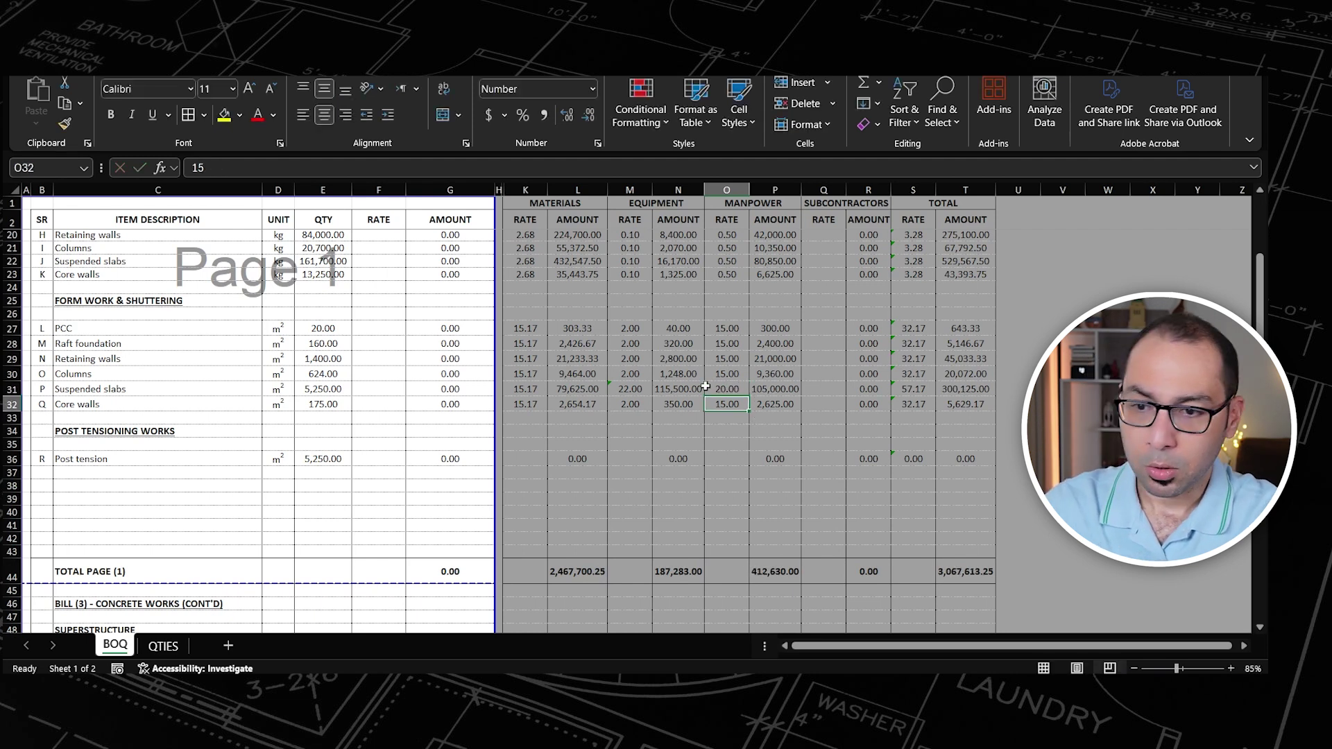
{"action": "left_click", "coordinate": [525, 388]}
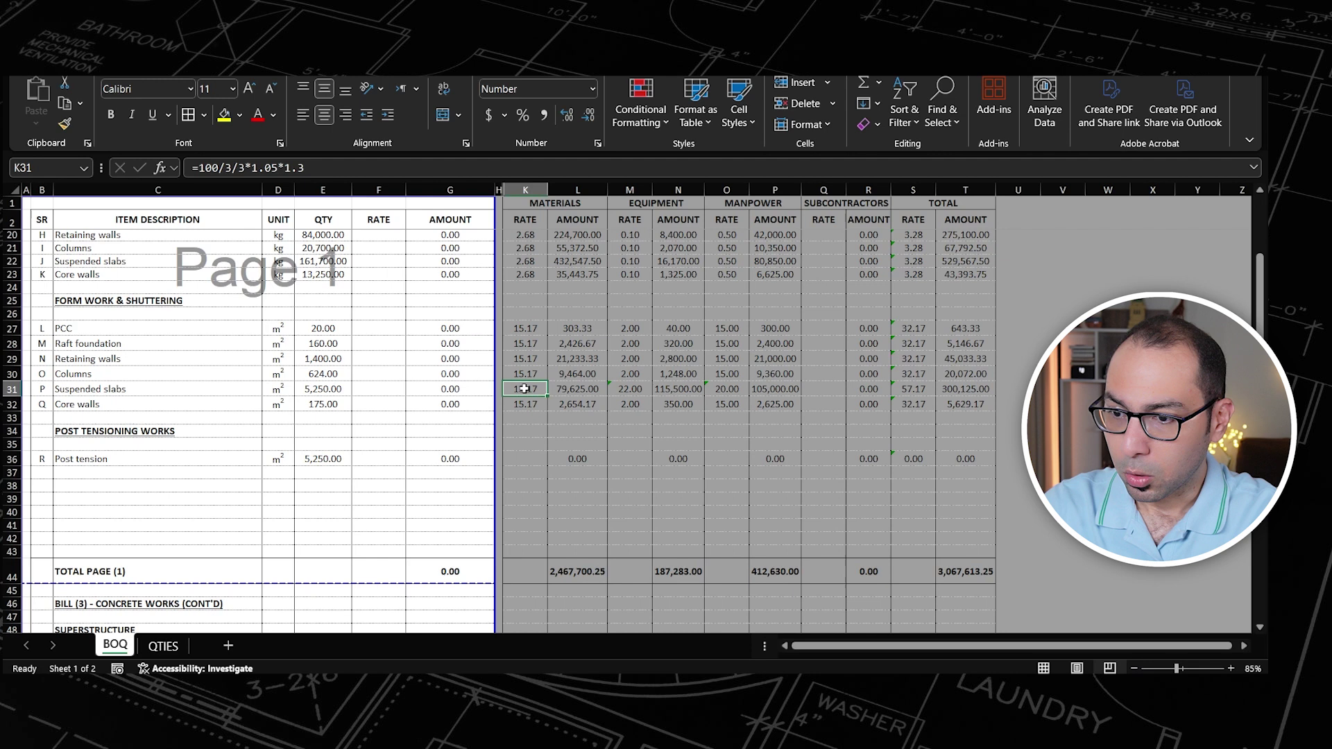
{"action": "left_click", "coordinate": [988, 387], "text": "shift"}
Step: Copy the Suspended slabs rates into Page 2's row 73, totalling 554,516.67
{"action": "key", "text": "ctrl+c"}
{"action": "scroll", "coordinate": [529, 448], "scroll_direction": "down", "scroll_amount": 1}
{"action": "scroll", "coordinate": [529, 447], "scroll_direction": "down", "scroll_amount": 12}
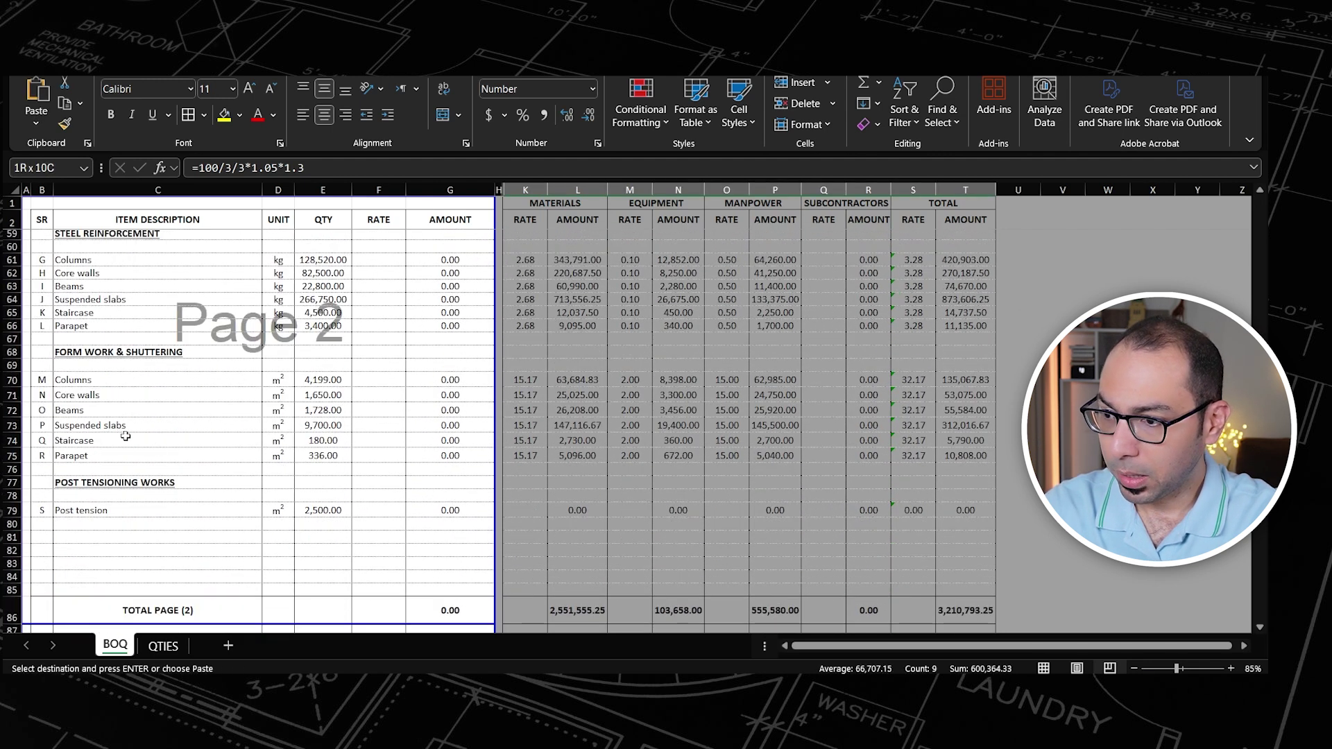
{"action": "left_click", "coordinate": [521, 425]}
{"action": "key", "text": "Return"}
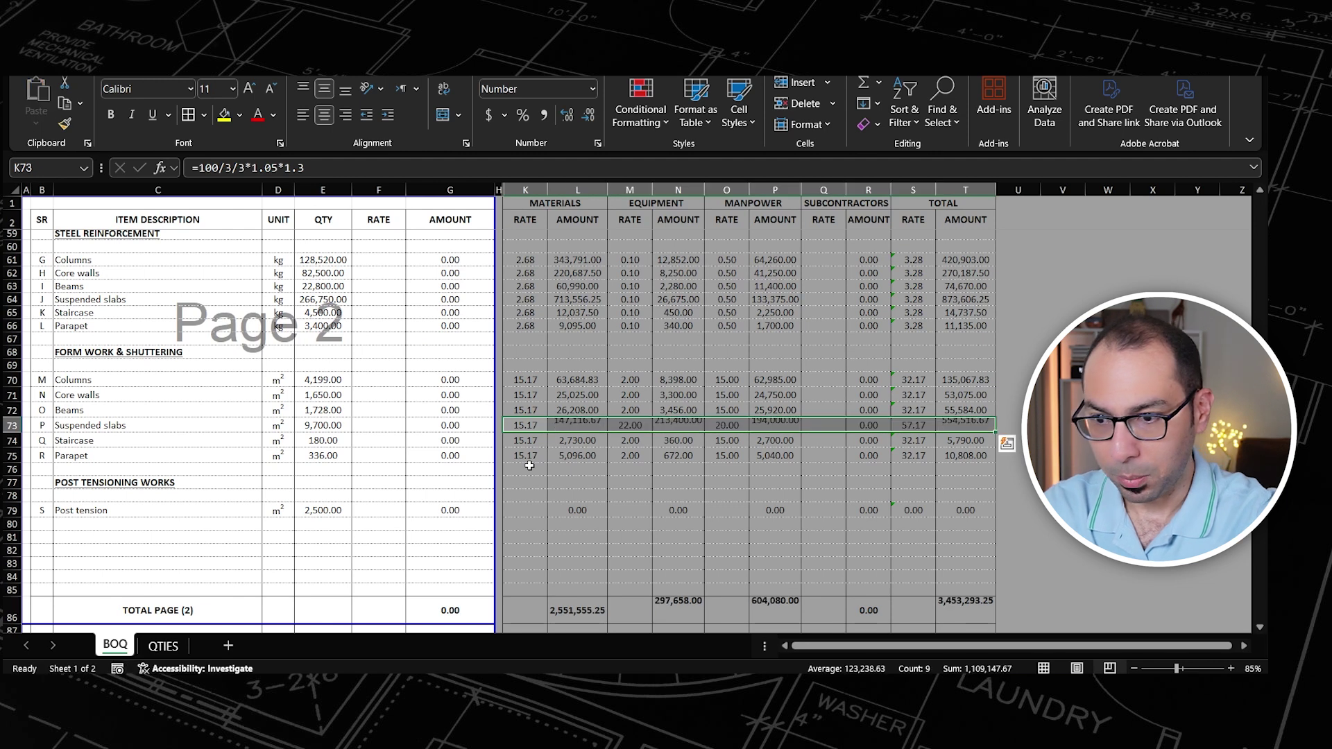
{"action": "scroll", "coordinate": [529, 451], "scroll_direction": "up", "scroll_amount": 13}
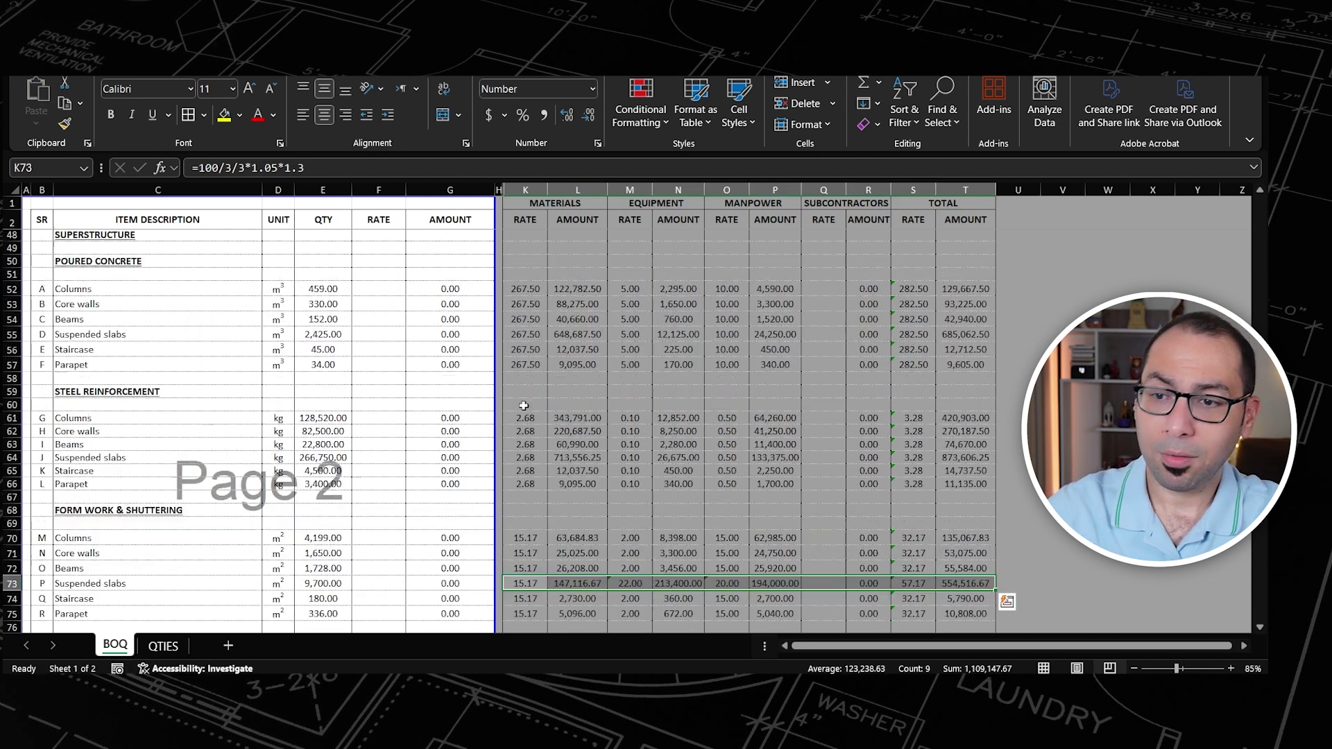
{"action": "scroll", "coordinate": [533, 351], "scroll_direction": "up", "scroll_amount": 1}
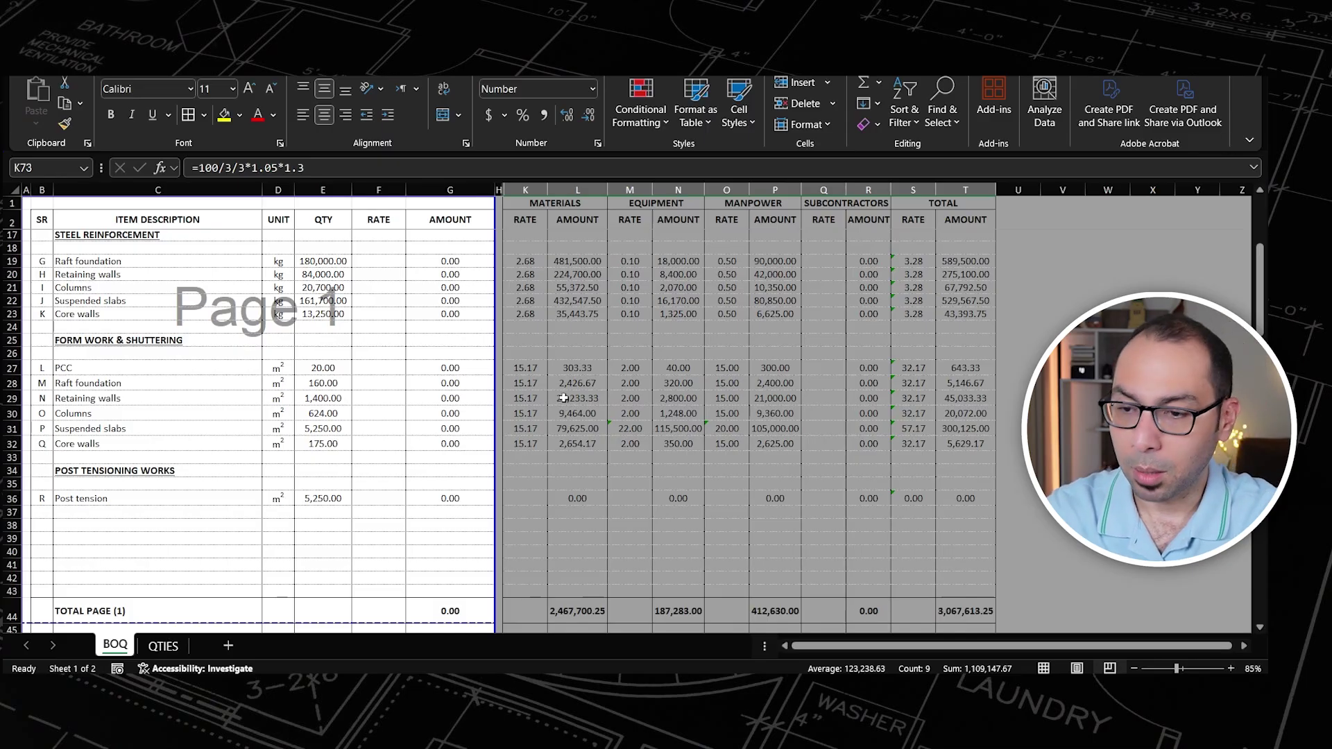
{"action": "scroll", "coordinate": [564, 399], "scroll_direction": "down", "scroll_amount": 12}
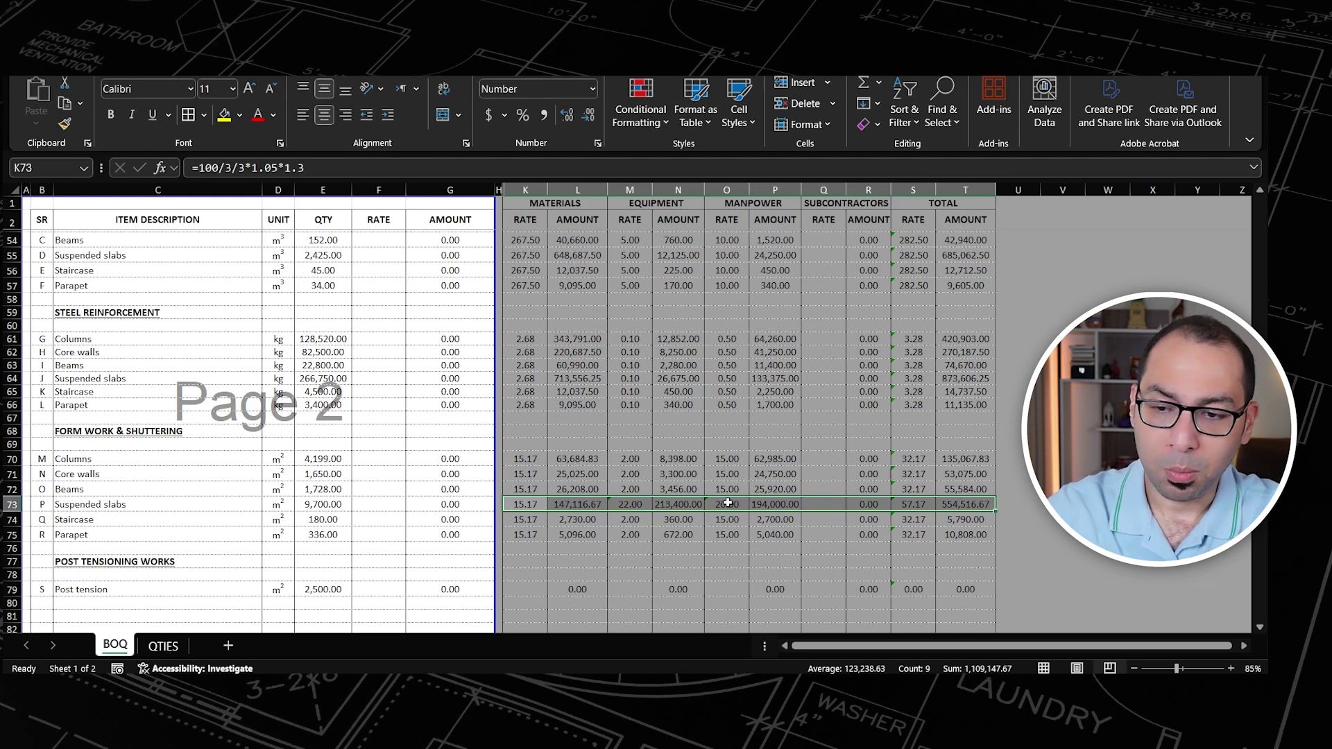
{"action": "left_click", "coordinate": [727, 474]}
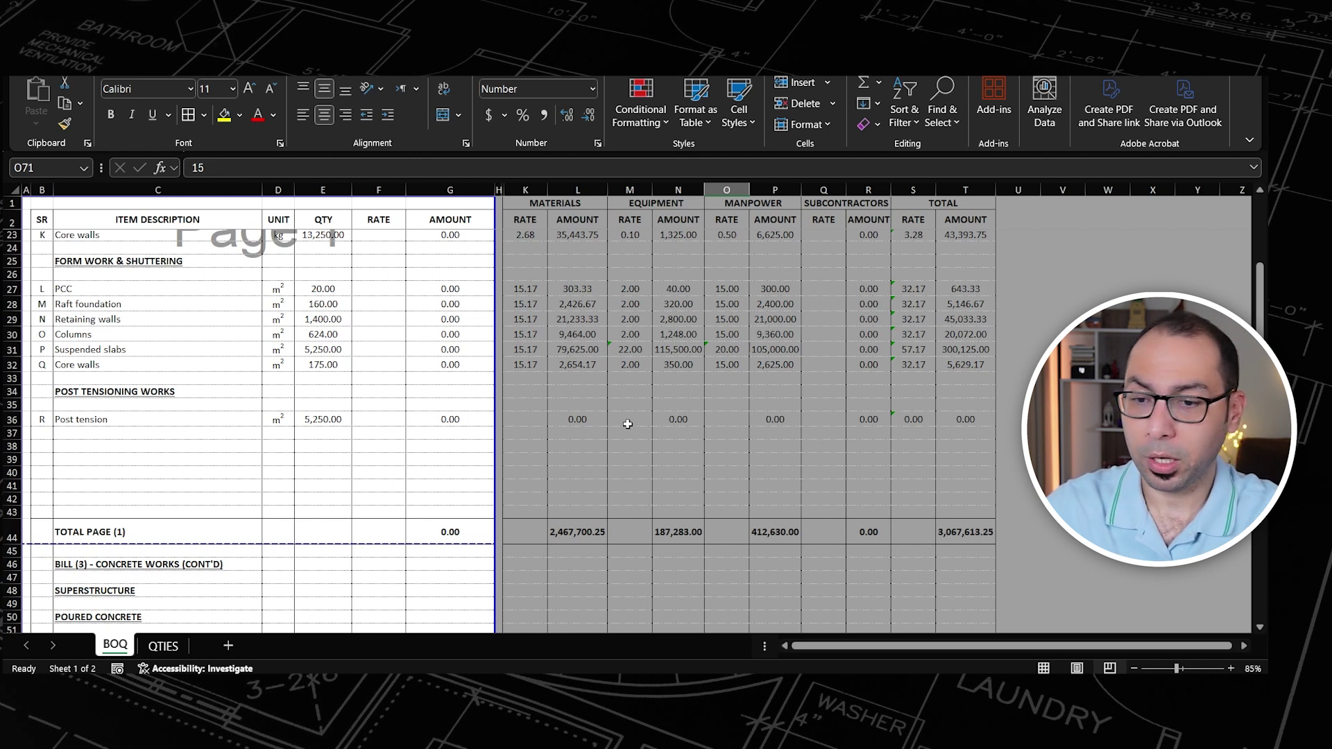
Step: Give post tension a subcontractor rate of 32 and manpower rate of 10, autofitting column R
{"action": "left_click", "coordinate": [830, 420]}
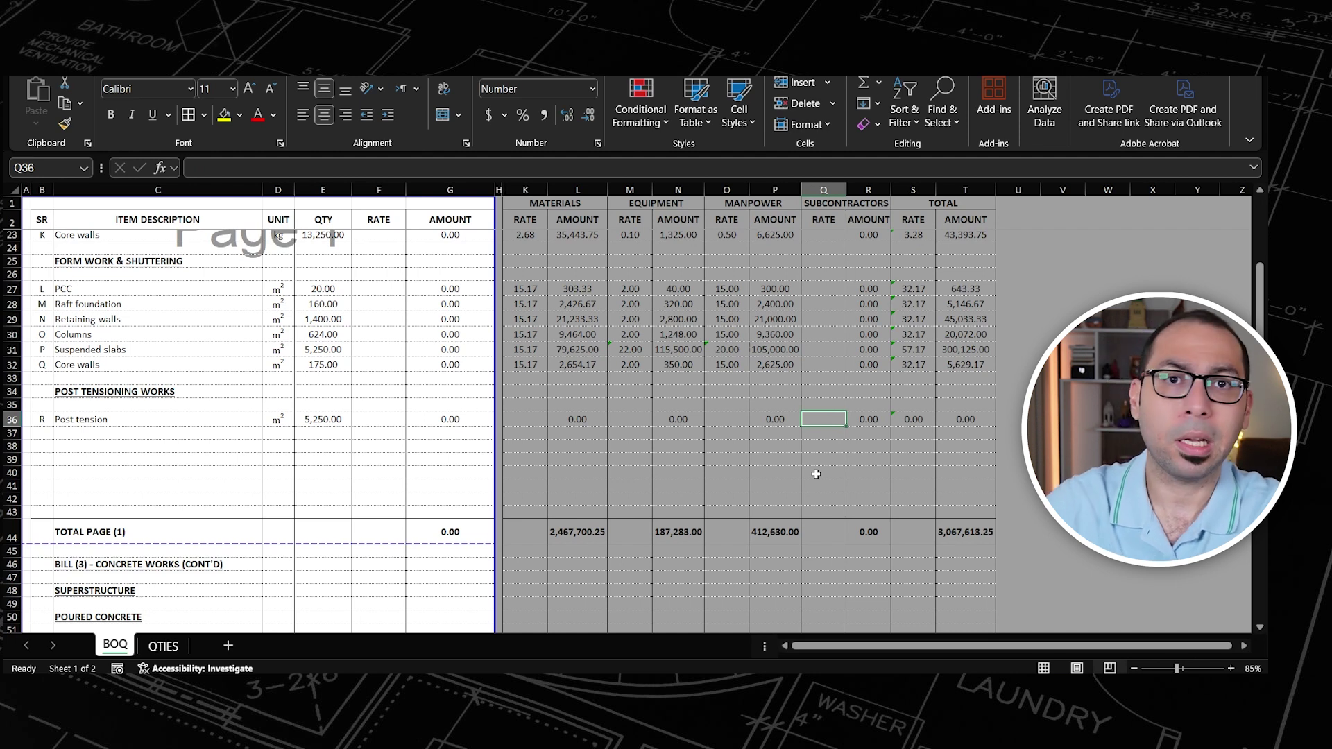
{"action": "type", "text": "3"}
{"action": "key", "text": "ctrl+Return"}
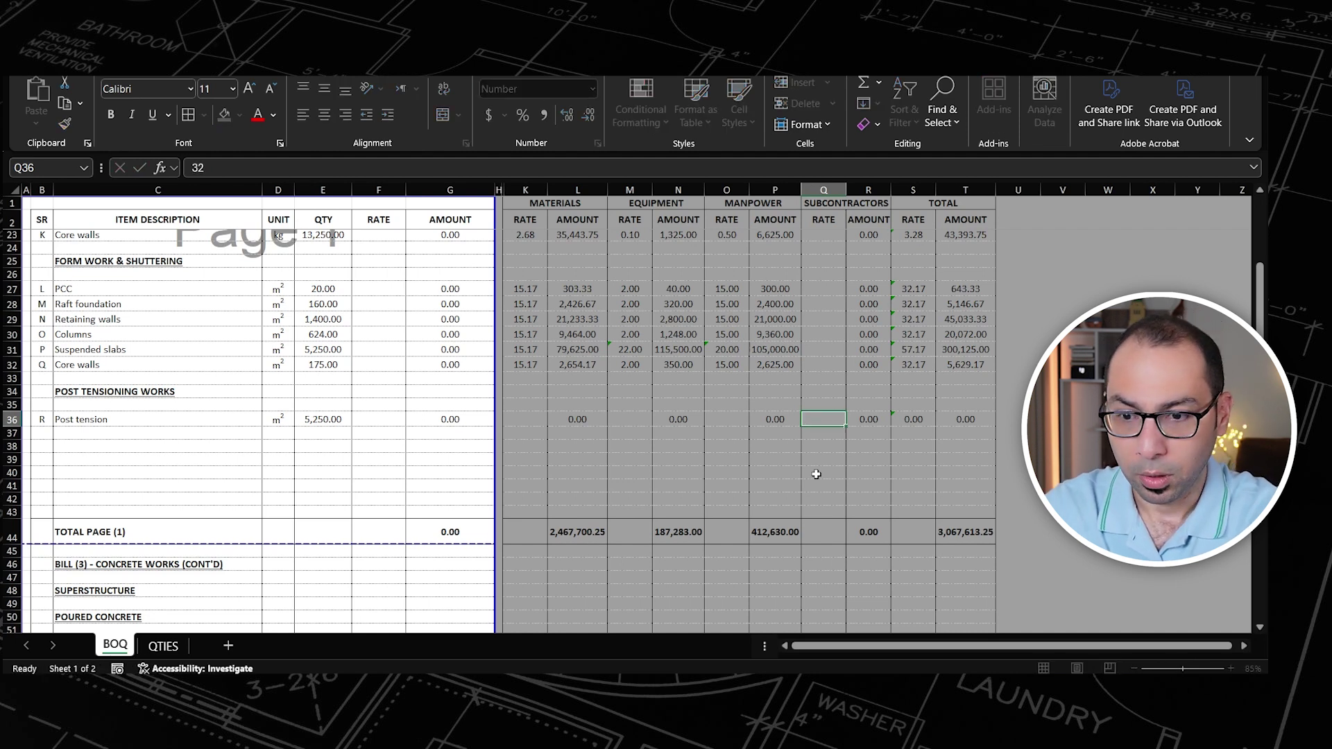
{"action": "double_click", "coordinate": [891, 190]}
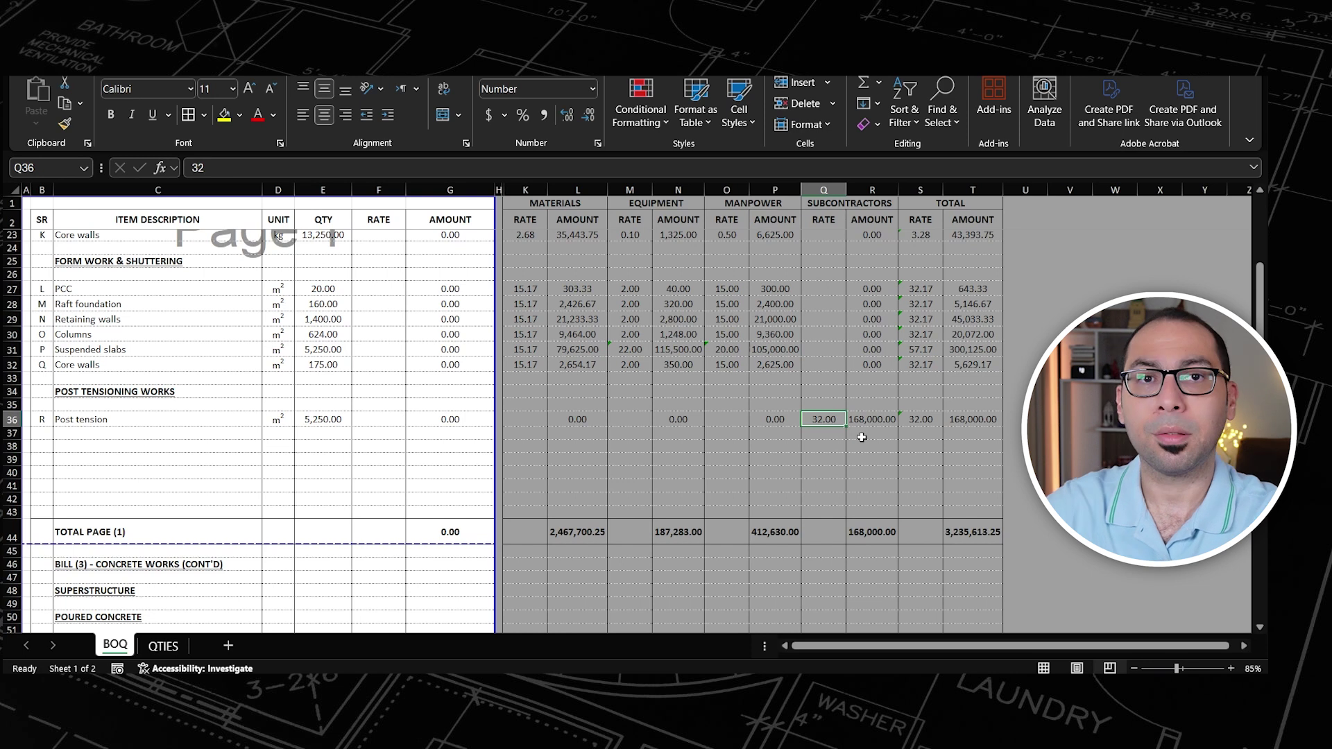
{"action": "key", "text": "Left"}
{"action": "key", "text": "Left"}
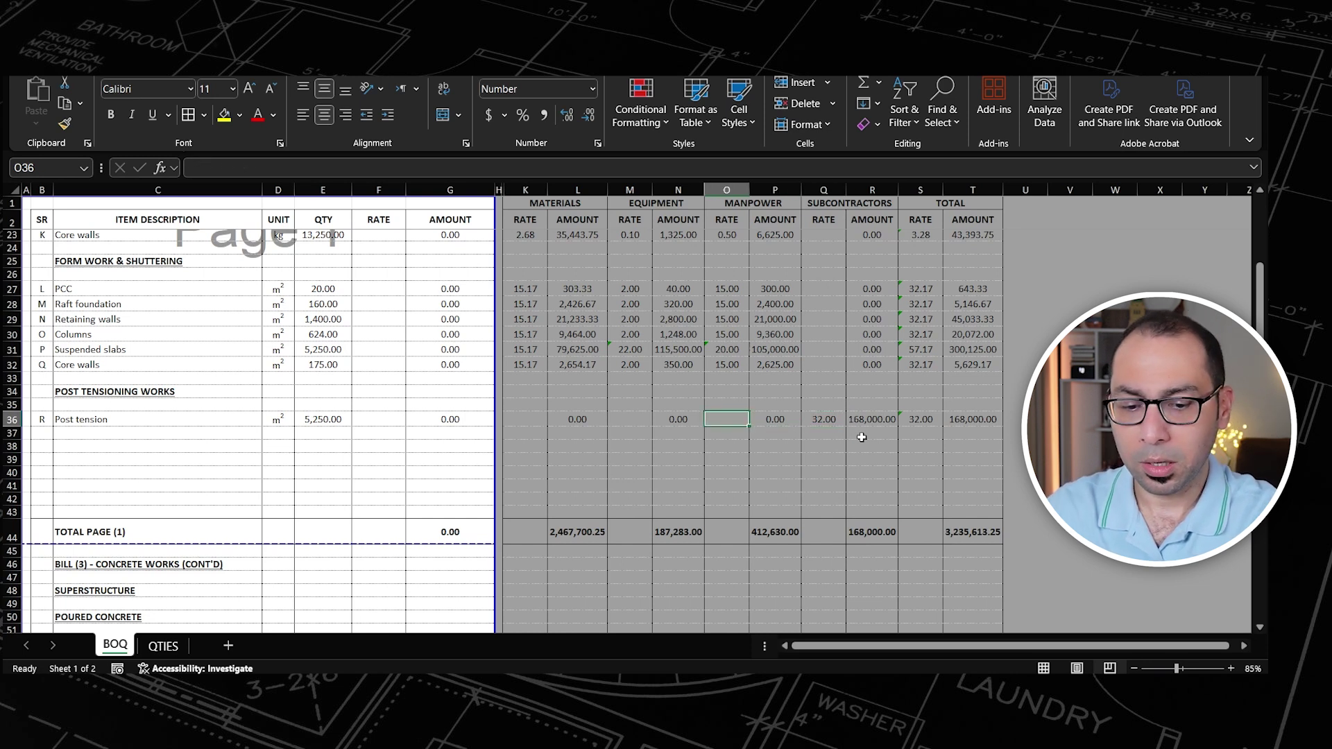
{"action": "type", "text": "10"}
{"action": "key", "text": "ctrl+Return"}
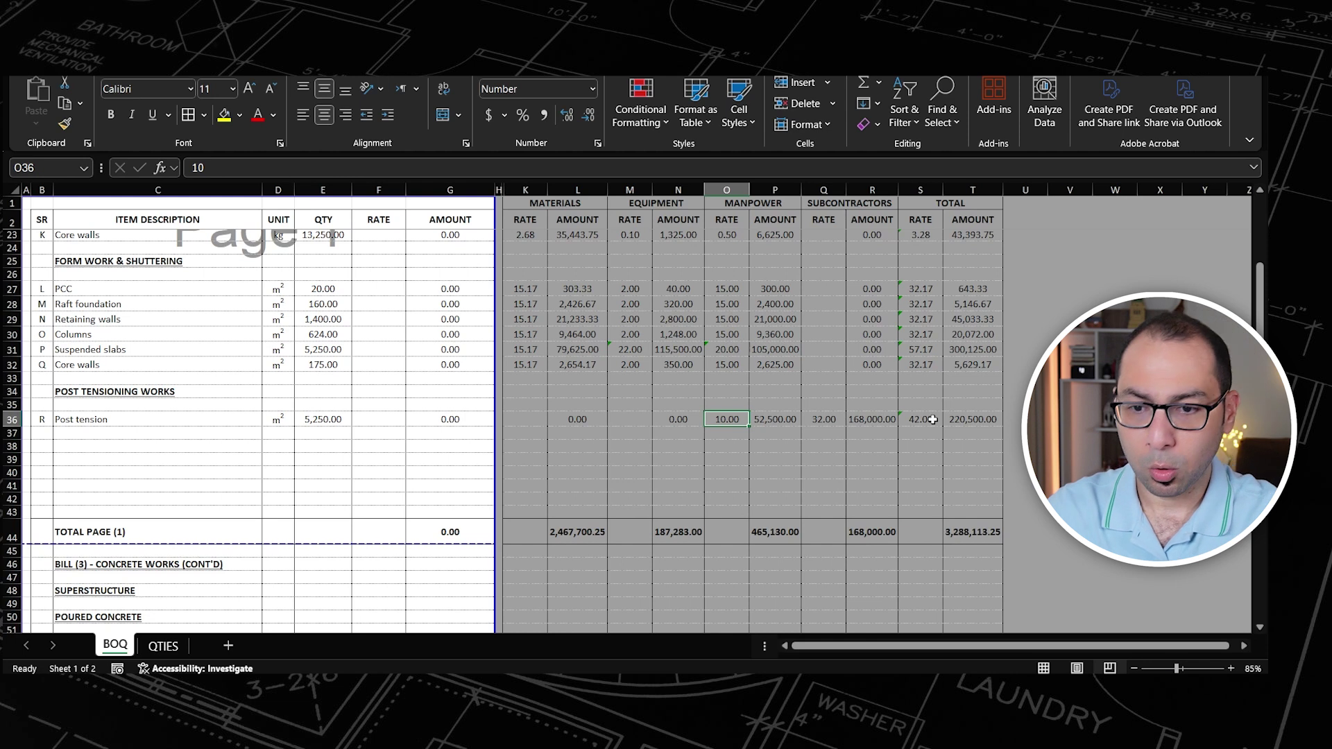
{"action": "left_click", "coordinate": [906, 421]}
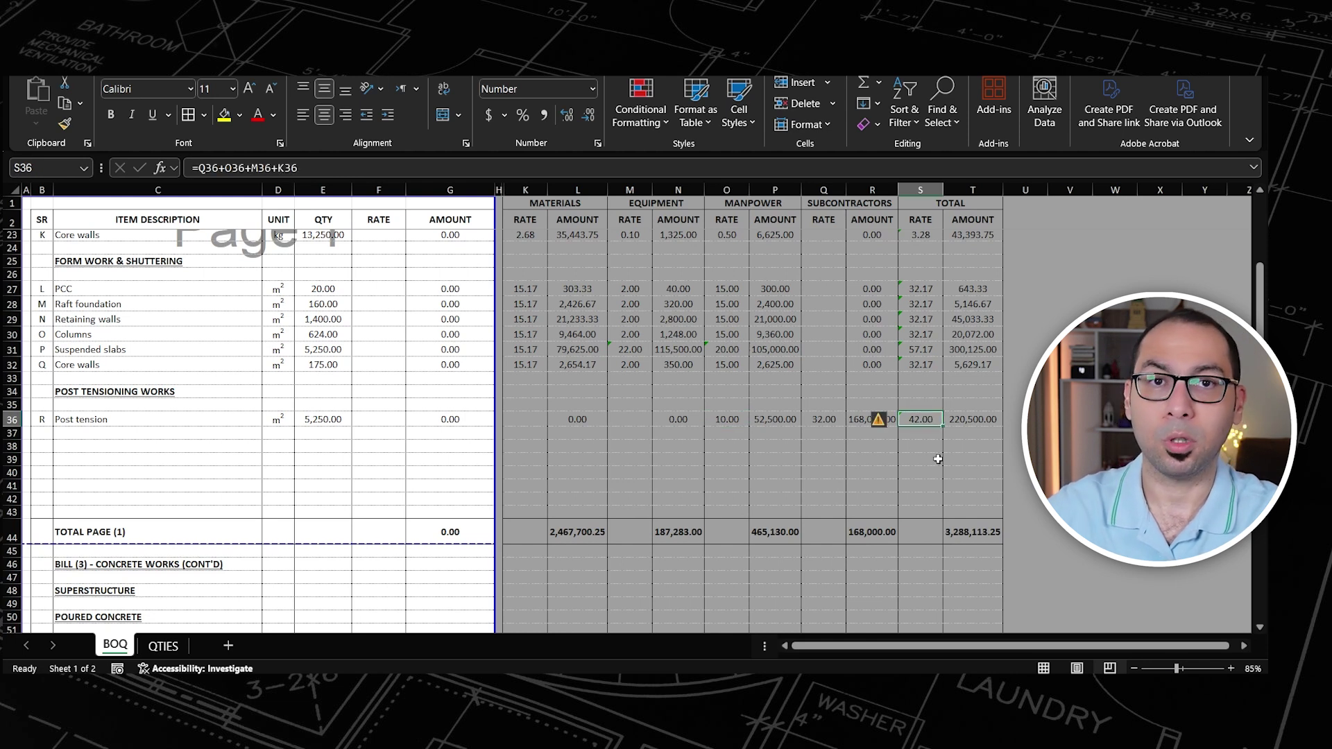
{"action": "left_click", "coordinate": [535, 421]}
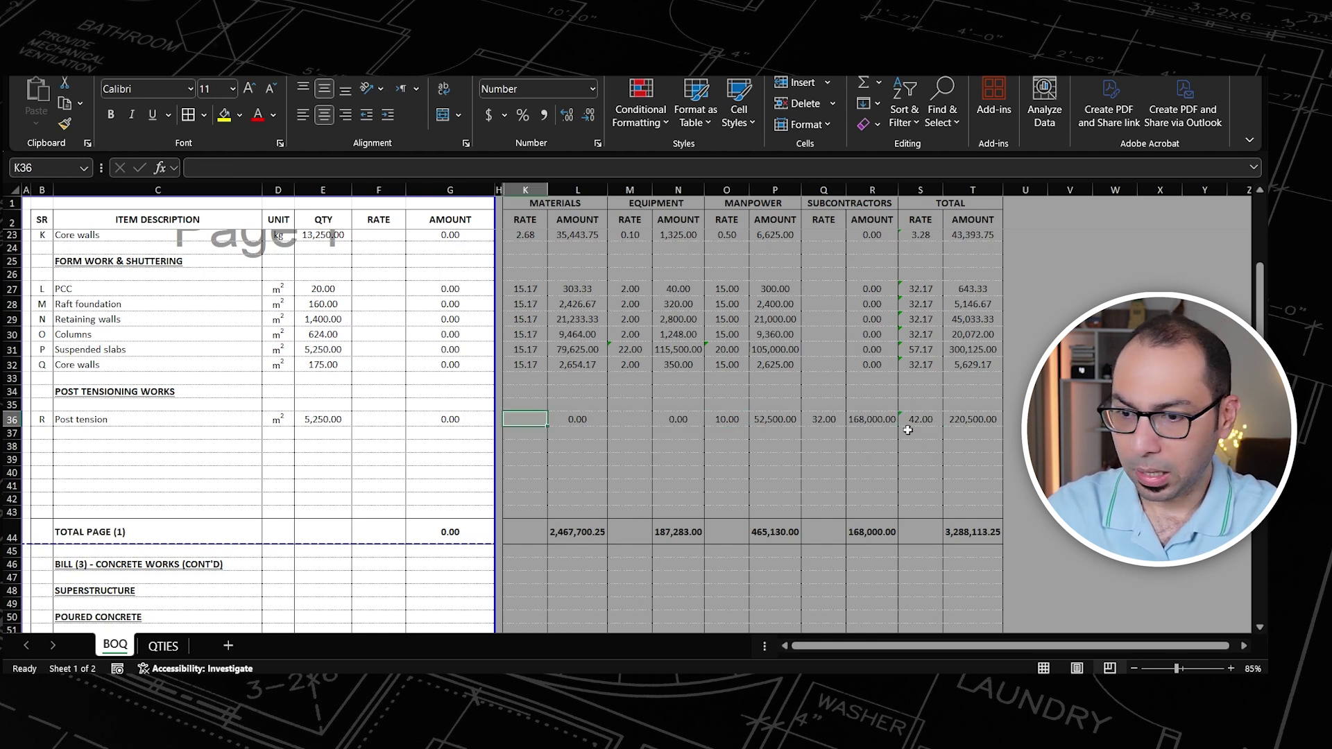
Step: Copy the post tension rates row K36:T36 into Page 2's row 79
{"action": "left_click", "coordinate": [979, 421], "text": "shift"}
{"action": "key", "text": "ctrl+c"}
{"action": "scroll", "coordinate": [535, 494], "scroll_direction": "down", "scroll_amount": 7}
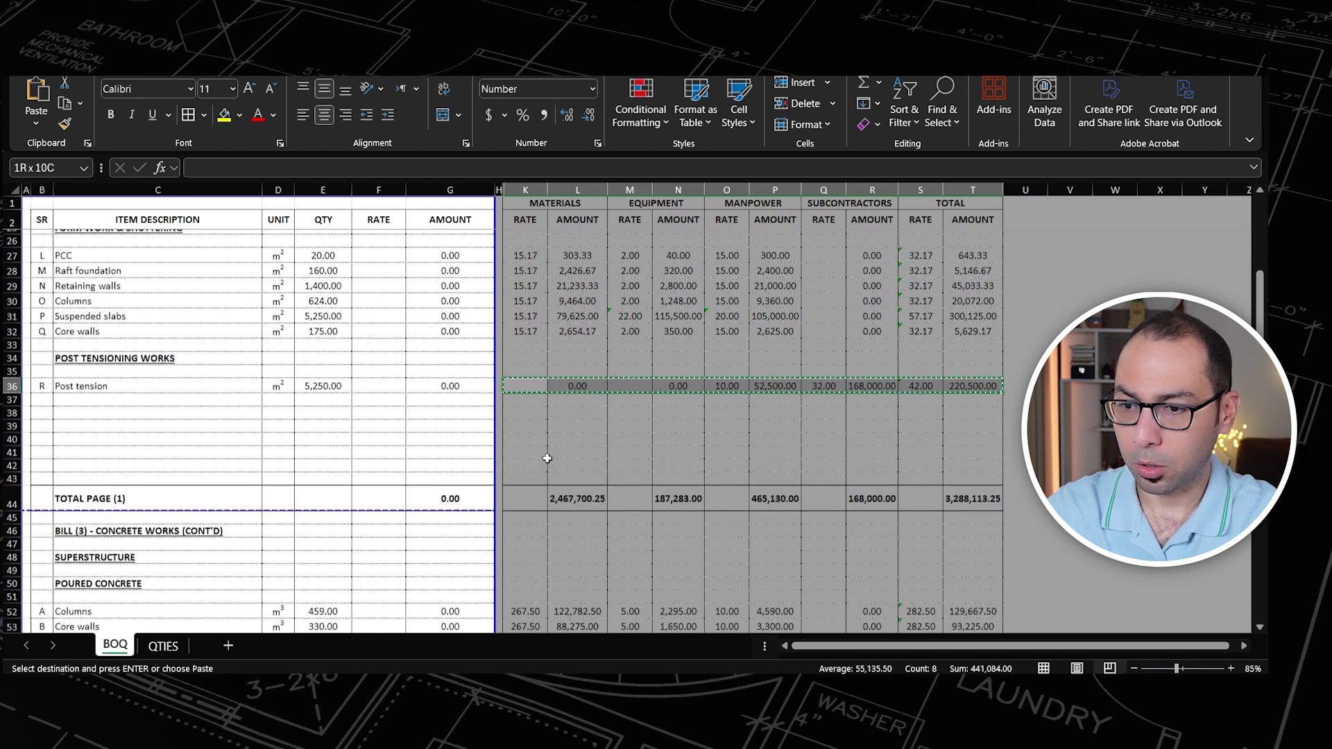
{"action": "scroll", "coordinate": [535, 494], "scroll_direction": "down", "scroll_amount": 7}
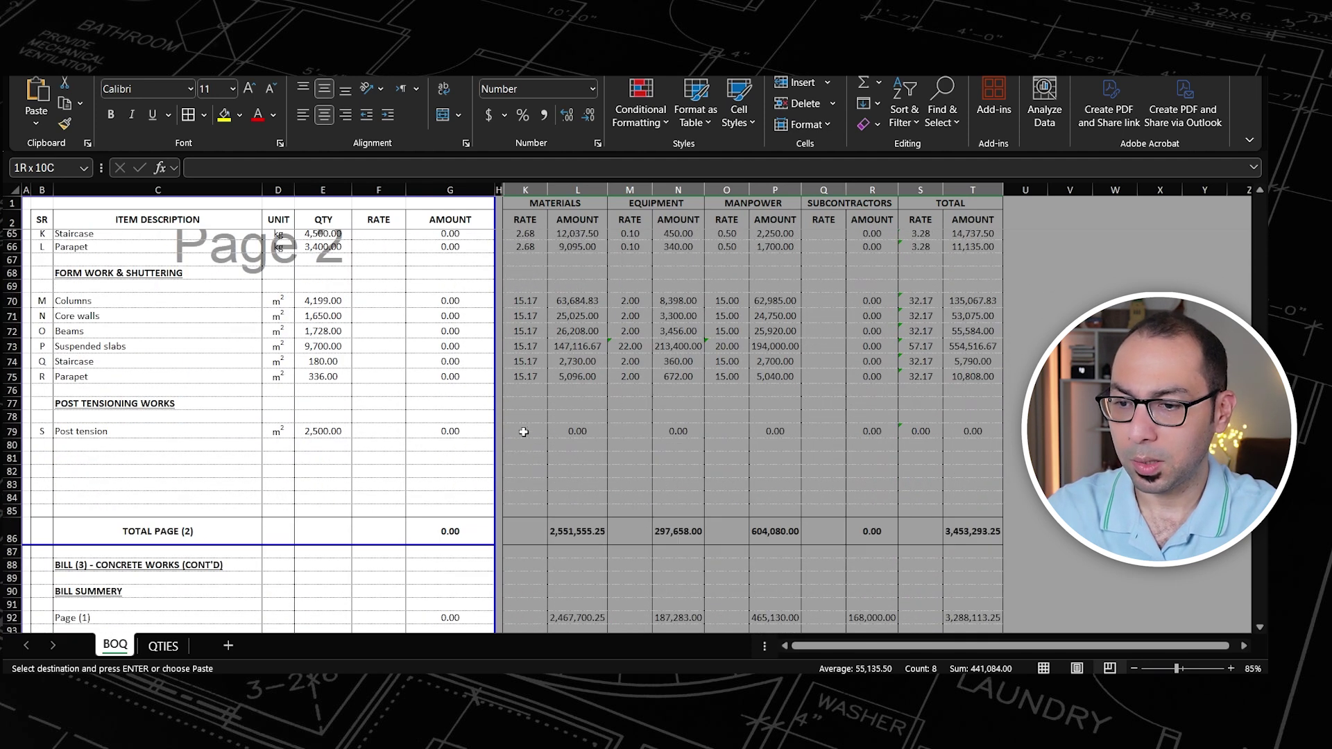
{"action": "left_click", "coordinate": [525, 432]}
{"action": "key", "text": "Return"}
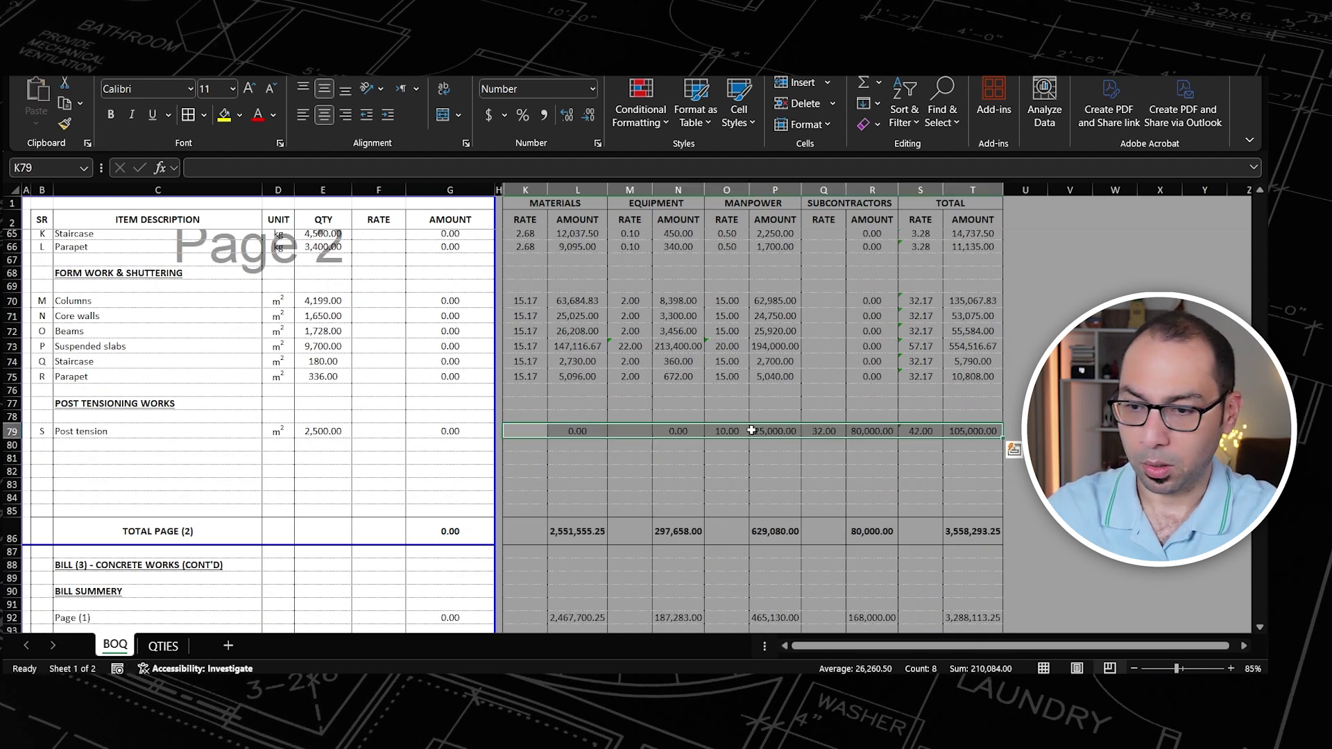
{"action": "scroll", "coordinate": [902, 451], "scroll_direction": "down", "scroll_amount": 6}
{"action": "scroll", "coordinate": [925, 462], "scroll_direction": "down", "scroll_amount": 9}
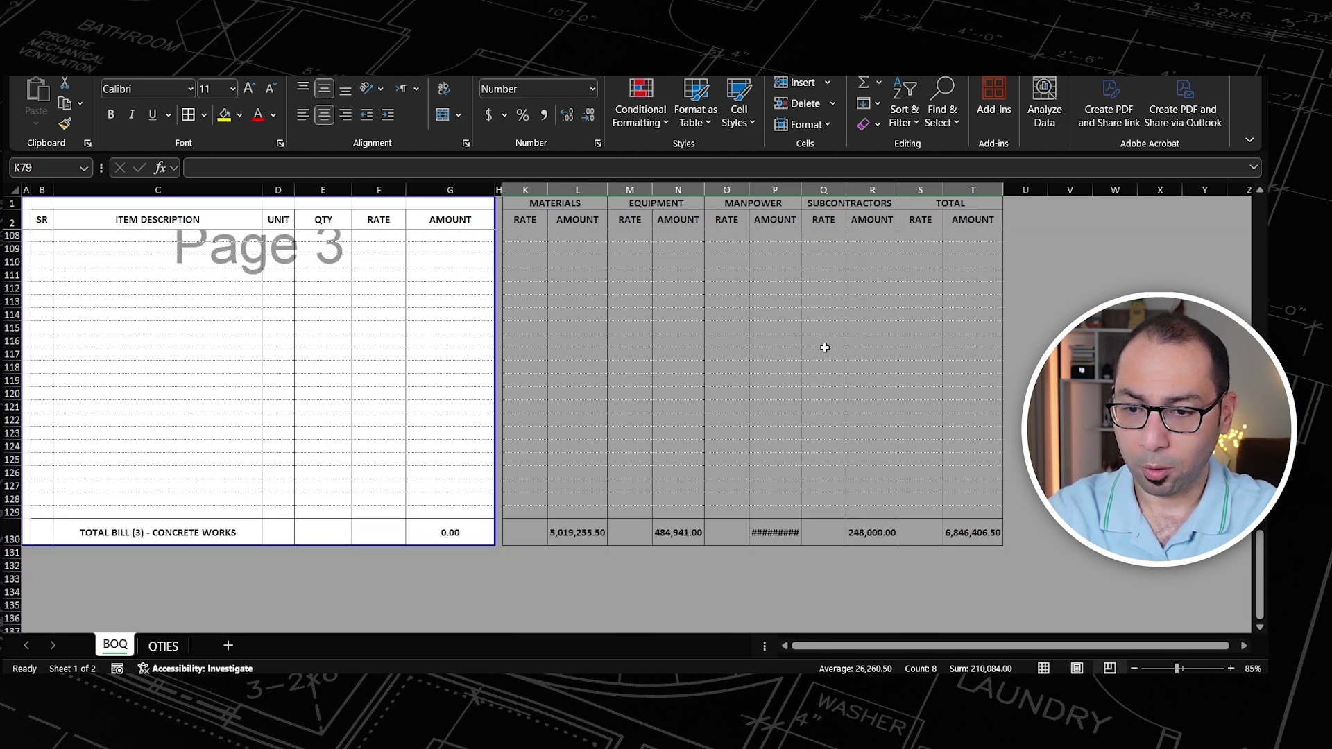
Step: Autofit column P and check the overall TOTAL BILL of 6,846,406.50
{"action": "double_click", "coordinate": [803, 189]}
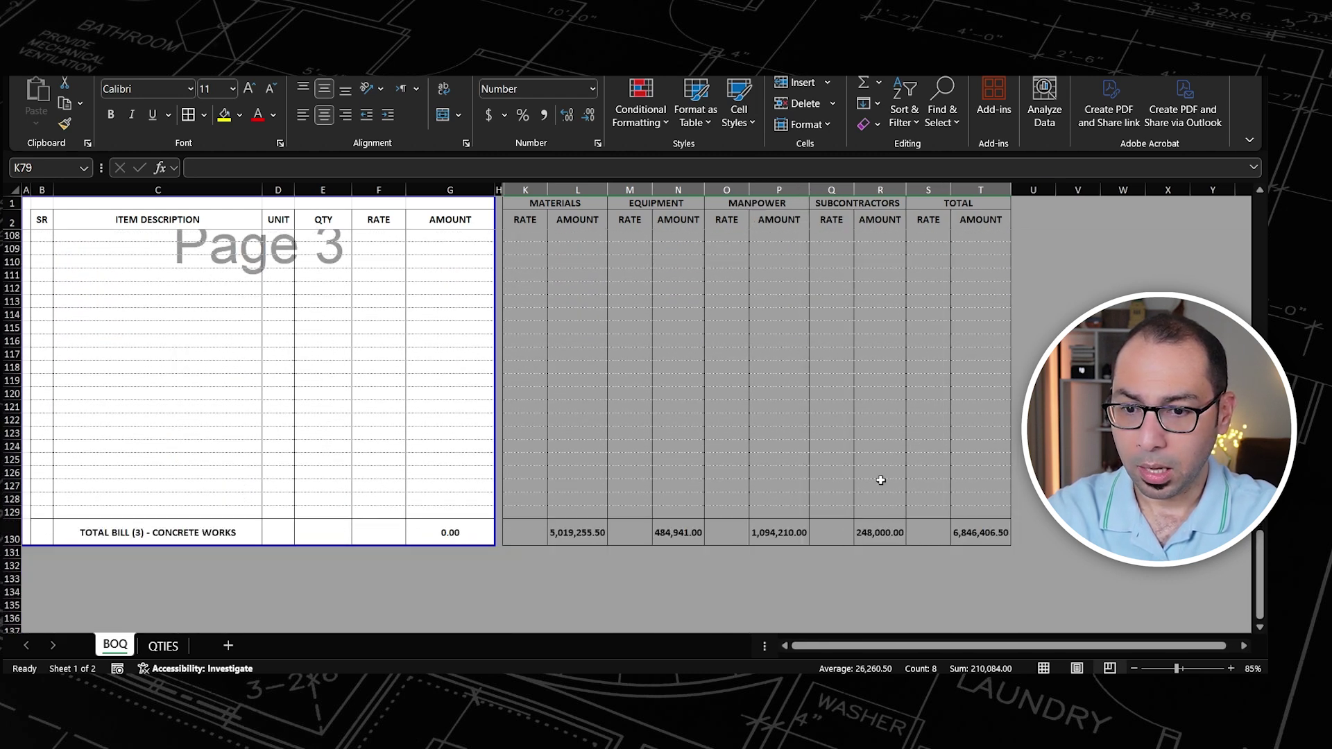
{"action": "left_click", "coordinate": [978, 538]}
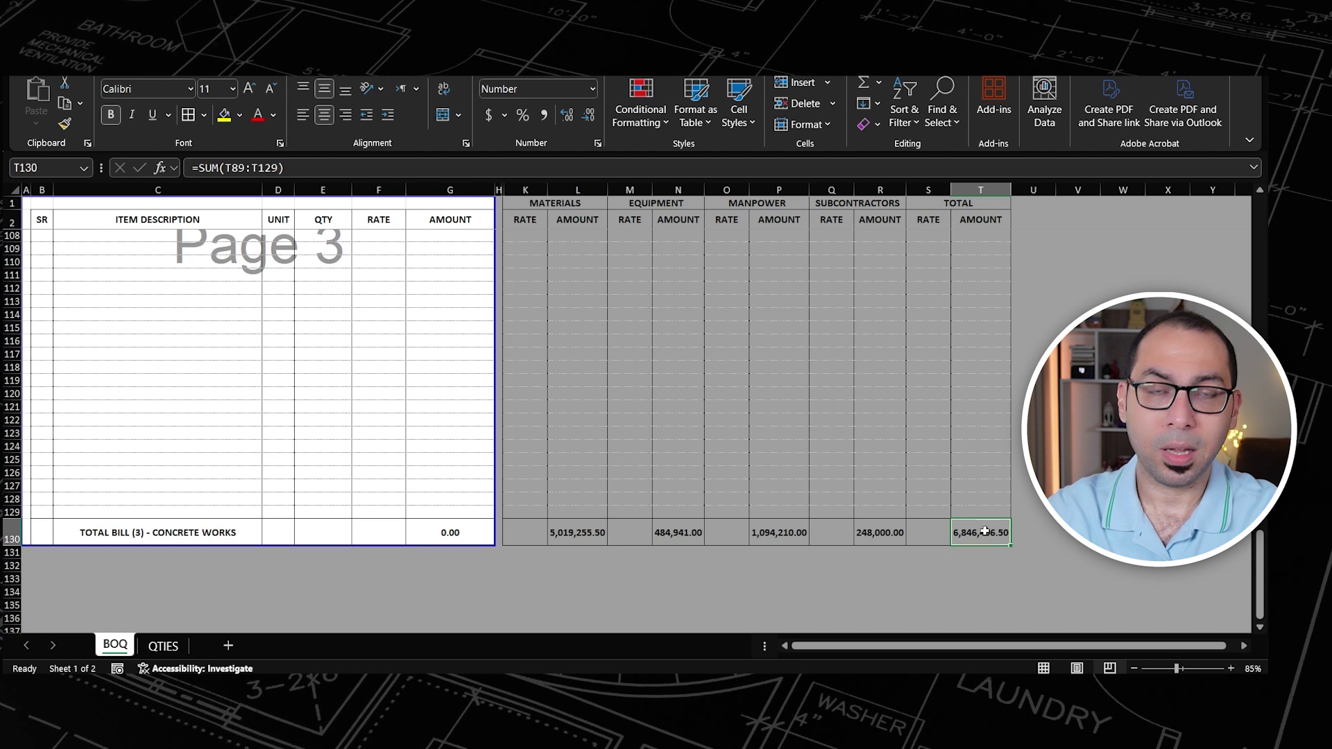
{"action": "scroll", "coordinate": [977, 492], "scroll_direction": "up", "scroll_amount": 14}
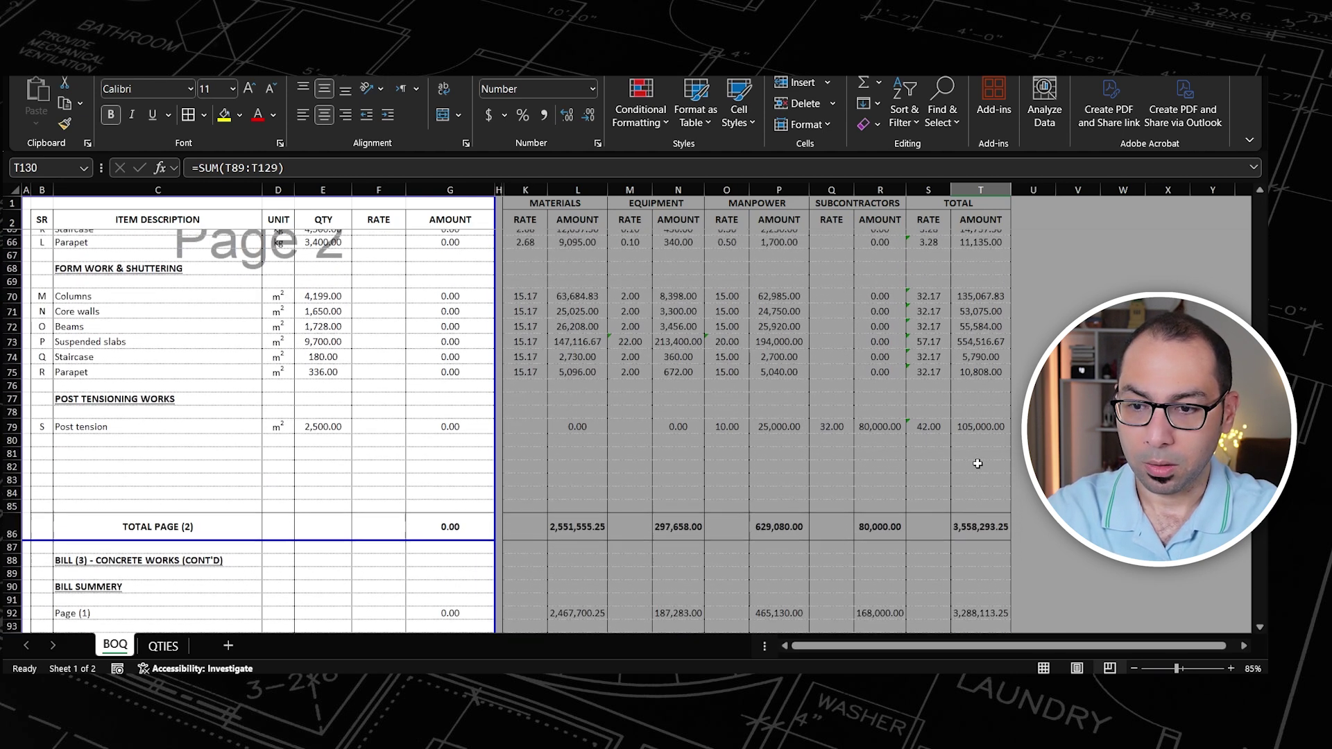
{"action": "scroll", "coordinate": [945, 465], "scroll_direction": "up", "scroll_amount": 8}
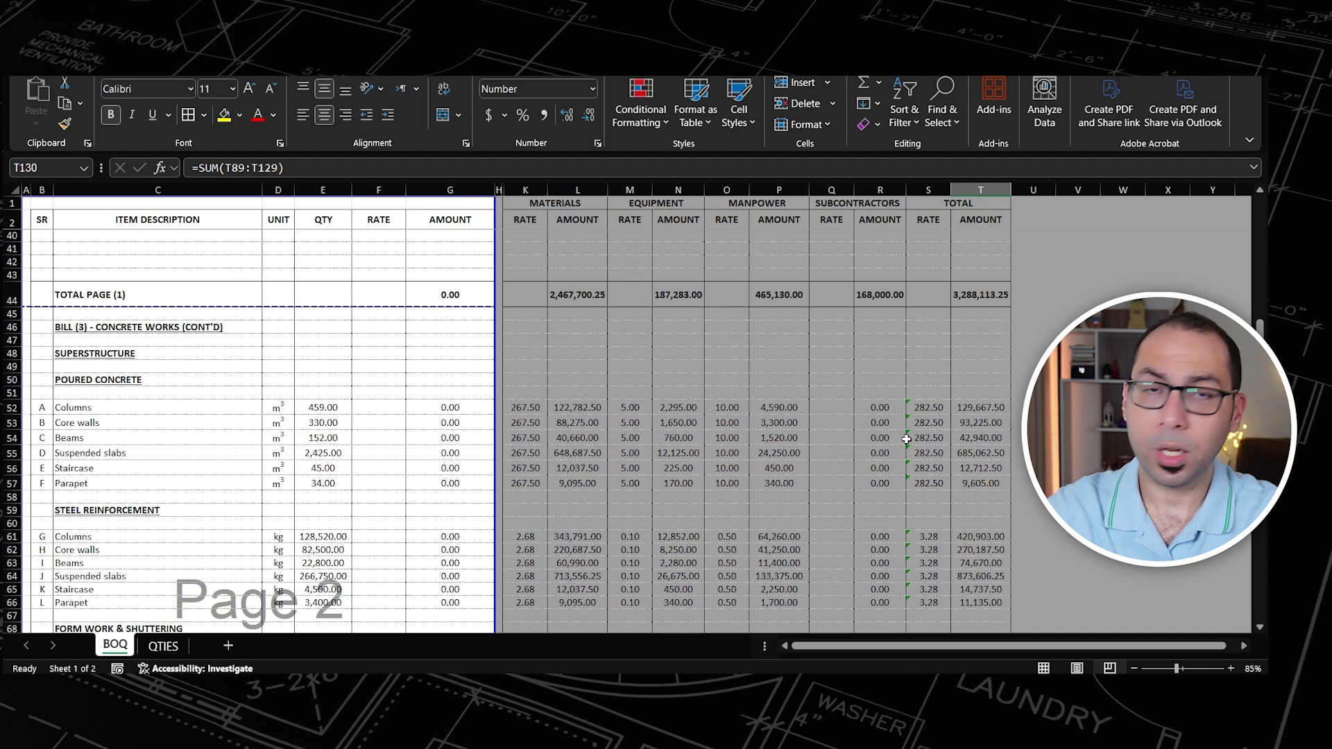
{"action": "scroll", "coordinate": [872, 454], "scroll_direction": "down", "scroll_amount": 4}
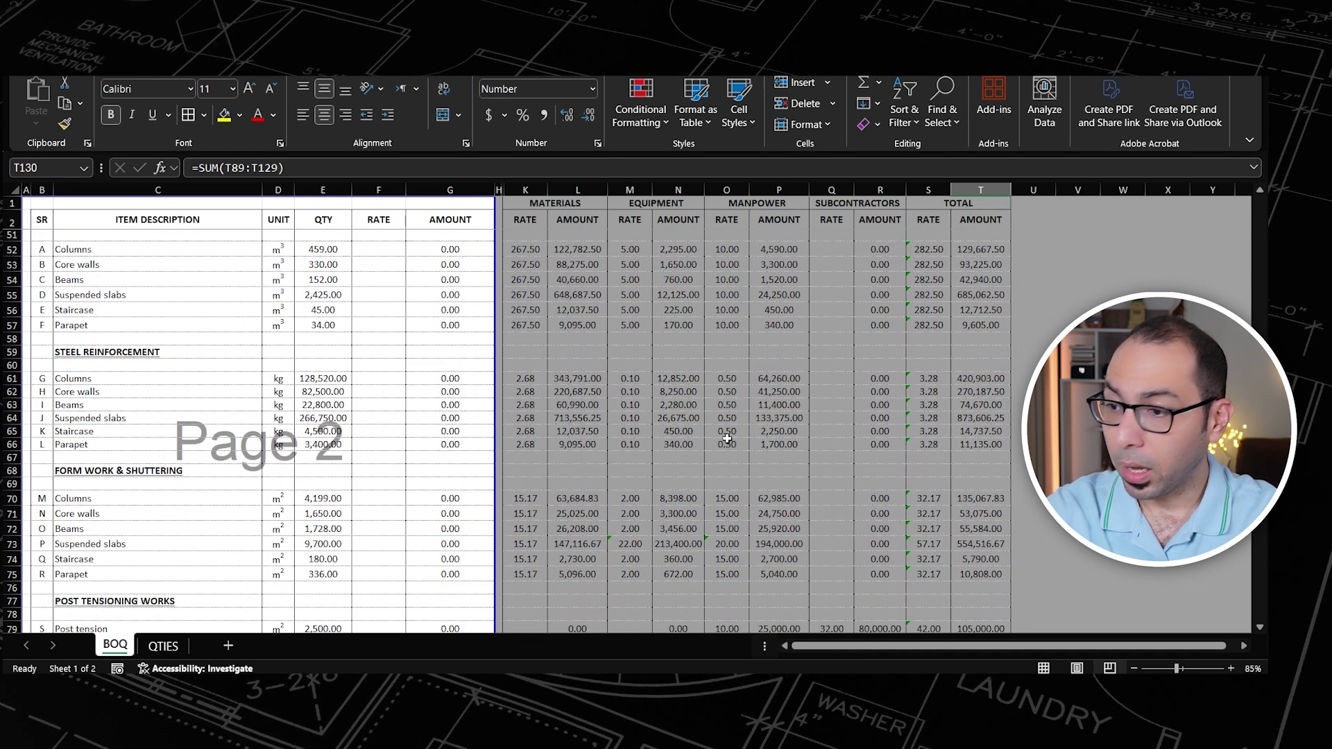
{"action": "scroll", "coordinate": [730, 439], "scroll_direction": "down", "scroll_amount": 1}
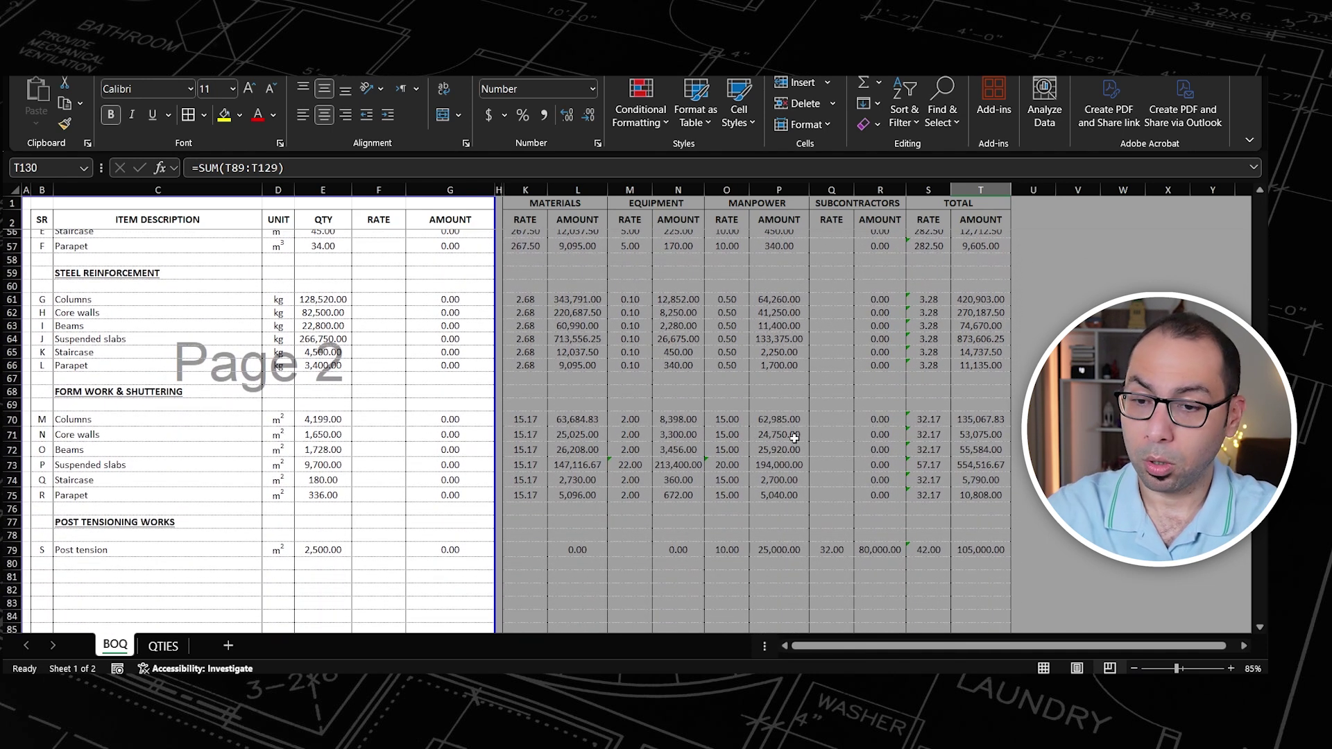
{"action": "scroll", "coordinate": [829, 433], "scroll_direction": "up", "scroll_amount": 8}
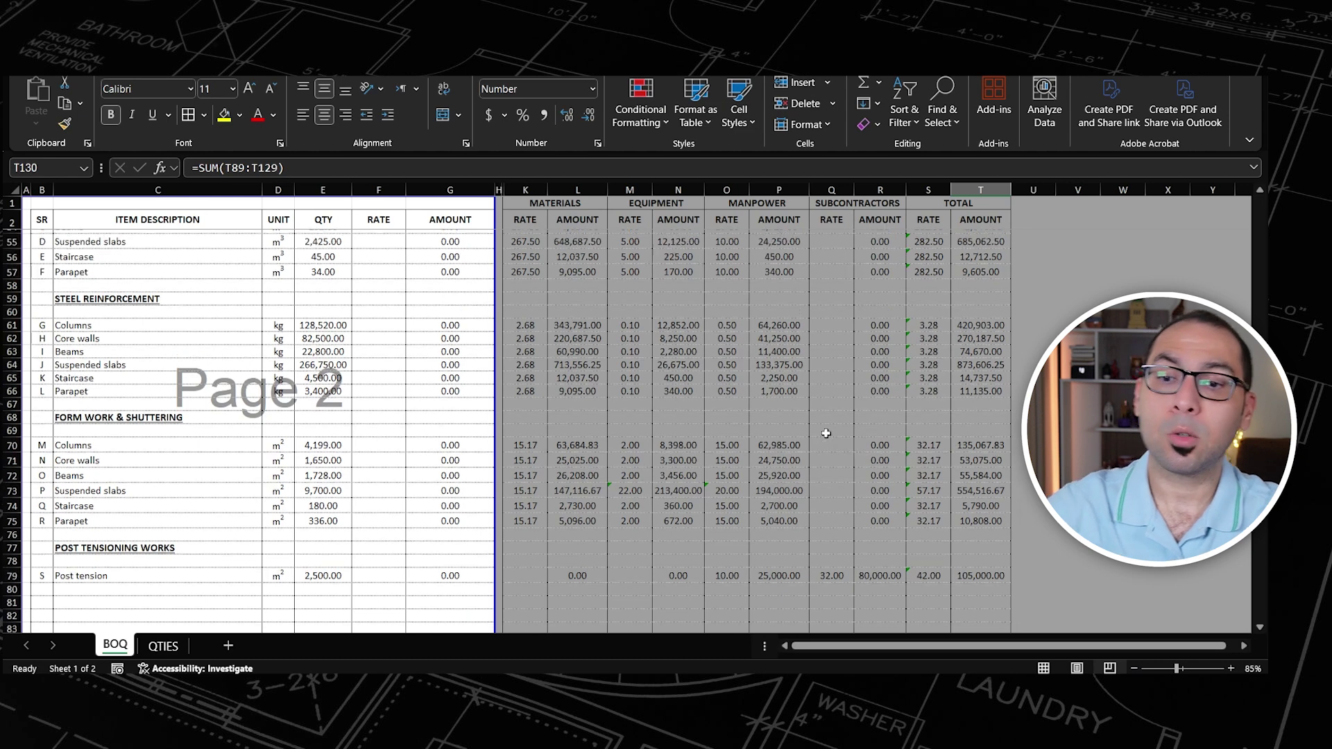
{"action": "scroll", "coordinate": [829, 412], "scroll_direction": "up", "scroll_amount": 3}
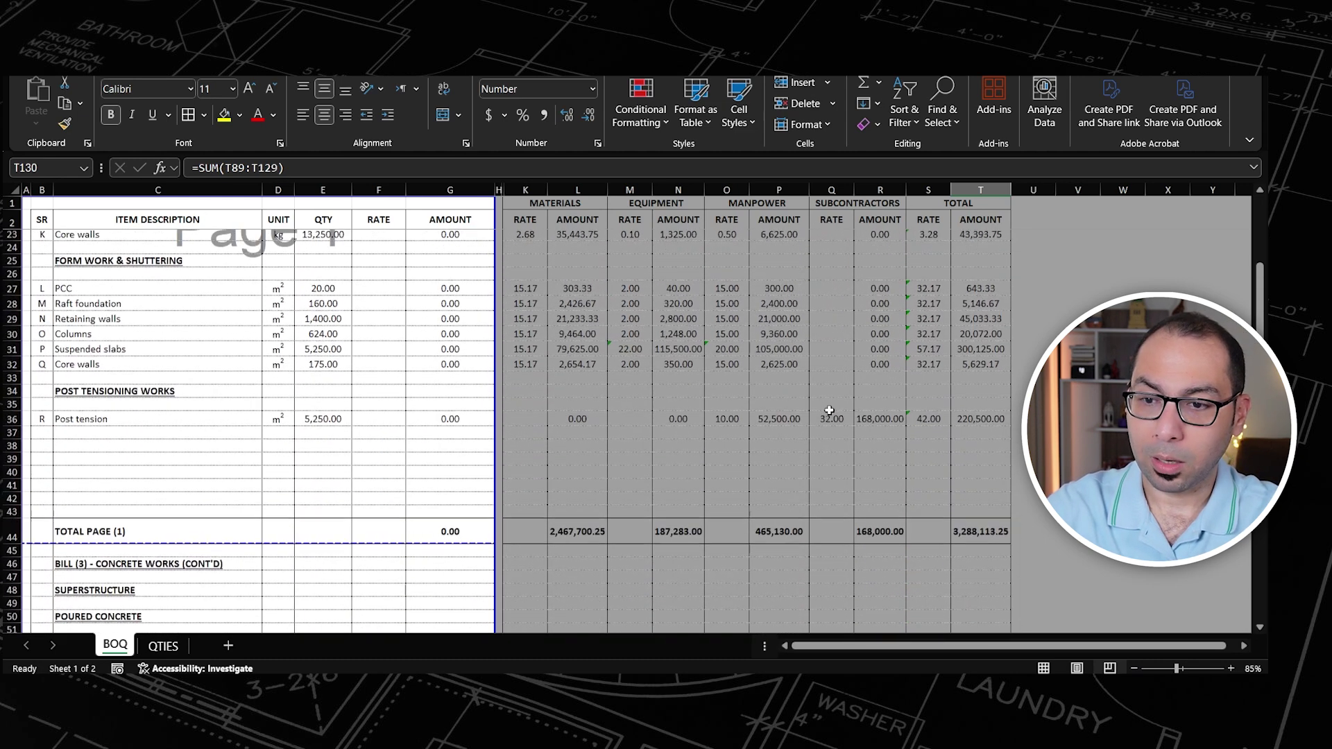
{"action": "scroll", "coordinate": [830, 461], "scroll_direction": "down", "scroll_amount": 10}
{"action": "scroll", "coordinate": [829, 461], "scroll_direction": "down", "scroll_amount": 18}
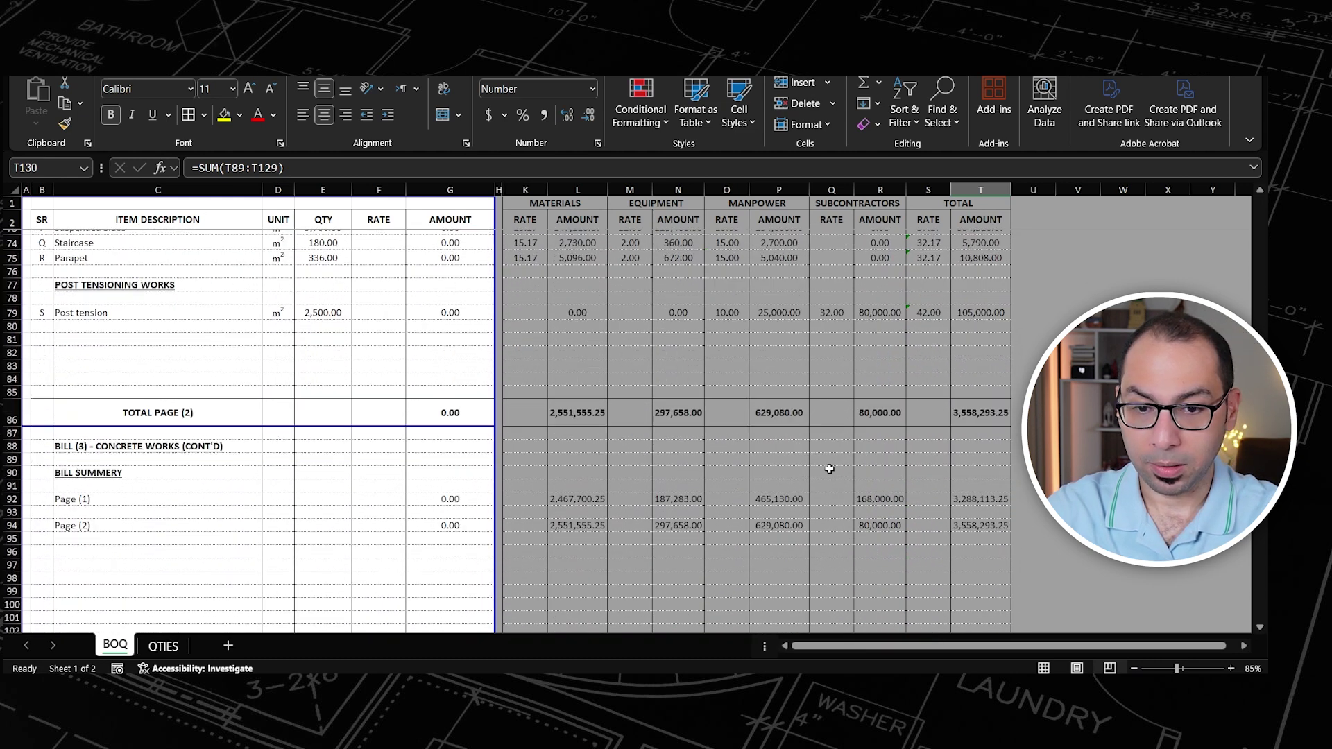
{"action": "scroll", "coordinate": [964, 512], "scroll_direction": "down", "scroll_amount": 2}
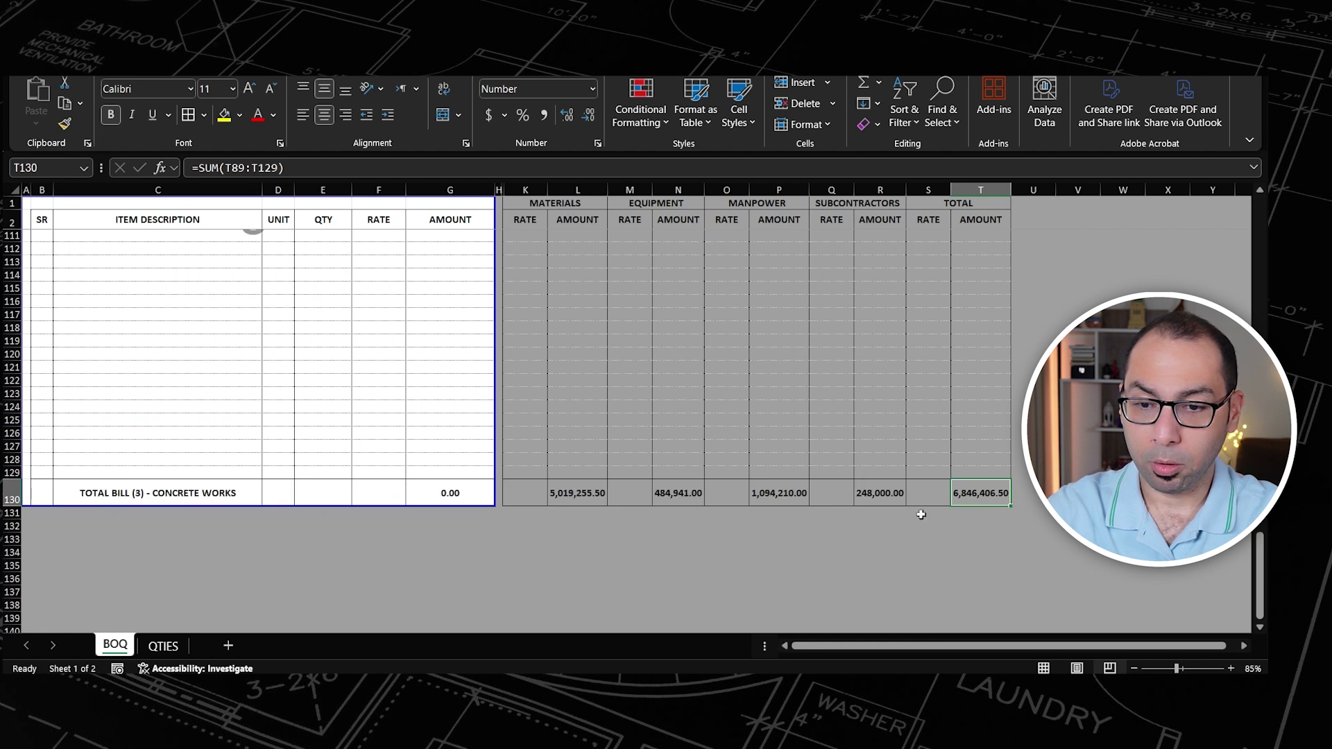
Step: Check the SUM formulas of the materials, equipment, manpower and subcontractor totals
{"action": "left_click", "coordinate": [570, 495]}
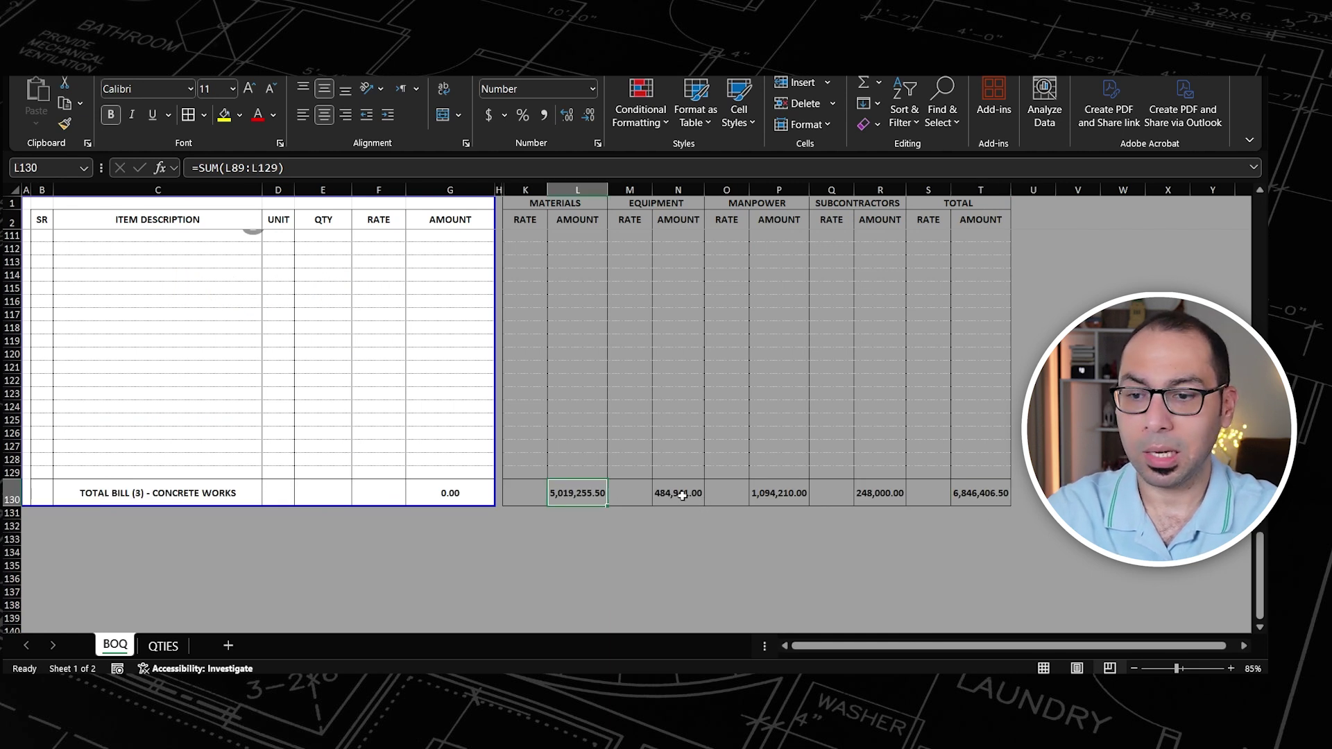
{"action": "left_click", "coordinate": [682, 495]}
{"action": "left_click", "coordinate": [780, 493]}
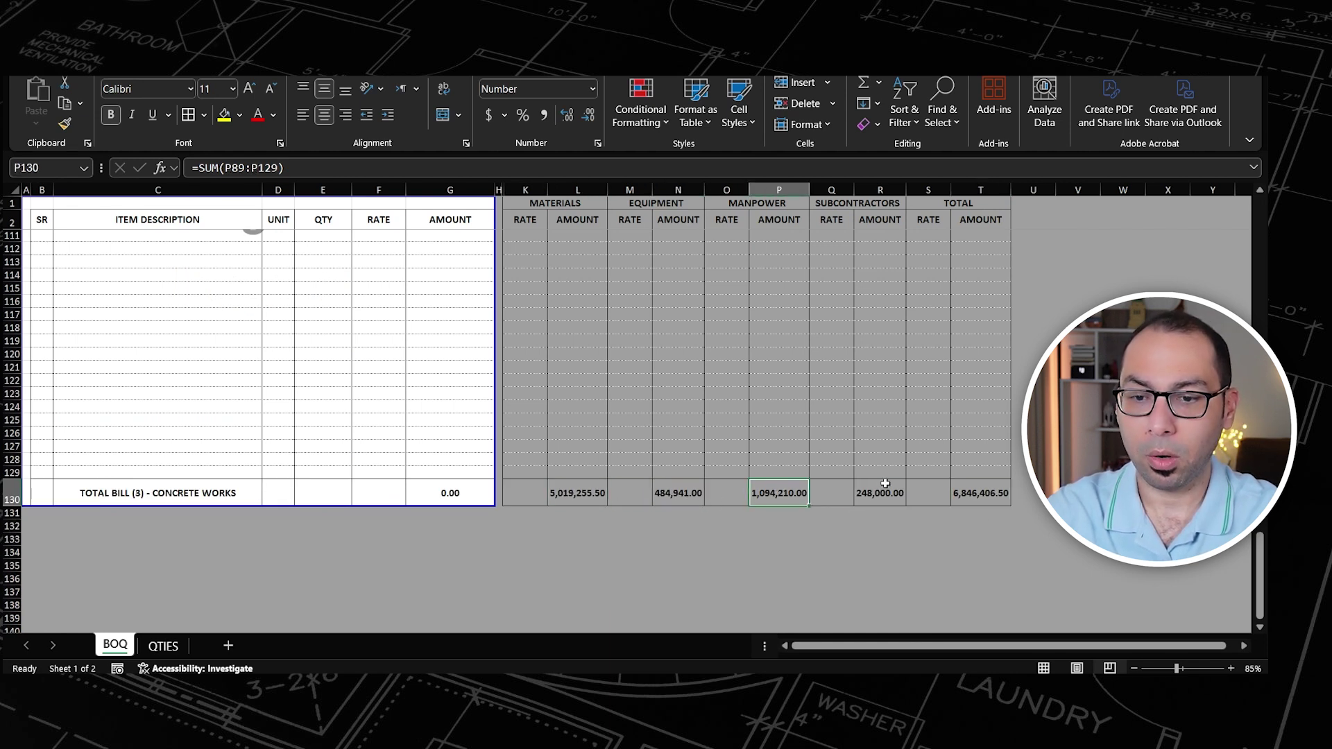
{"action": "left_click", "coordinate": [886, 484]}
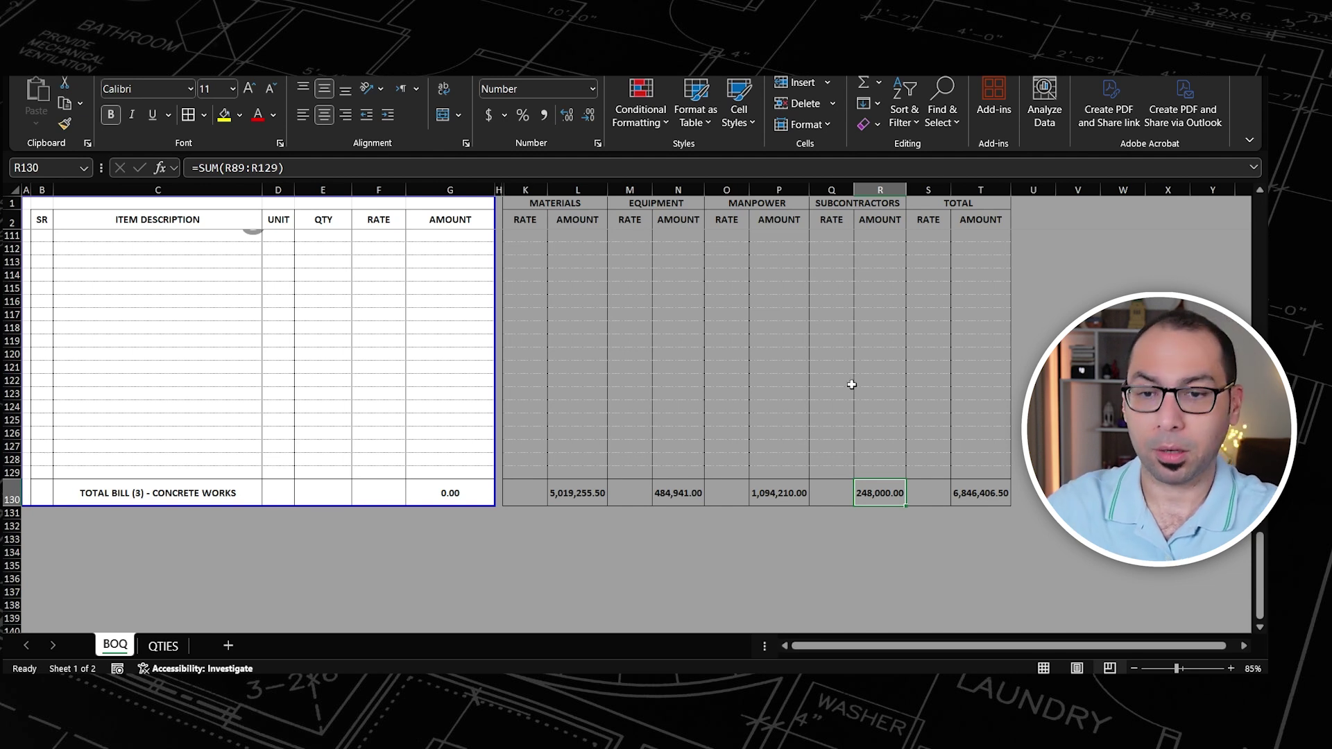
Step: Copy the total AMOUNT column T
{"action": "scroll", "coordinate": [936, 312], "scroll_direction": "up", "scroll_amount": 4}
{"action": "left_click", "coordinate": [980, 190]}
{"action": "key", "text": "ctrl+c"}
Step: Create column U from a cleared copy of column T with a merged '%' header in Percent Style
{"action": "left_click", "coordinate": [1033, 190]}
{"action": "key", "text": "ctrl+v"}
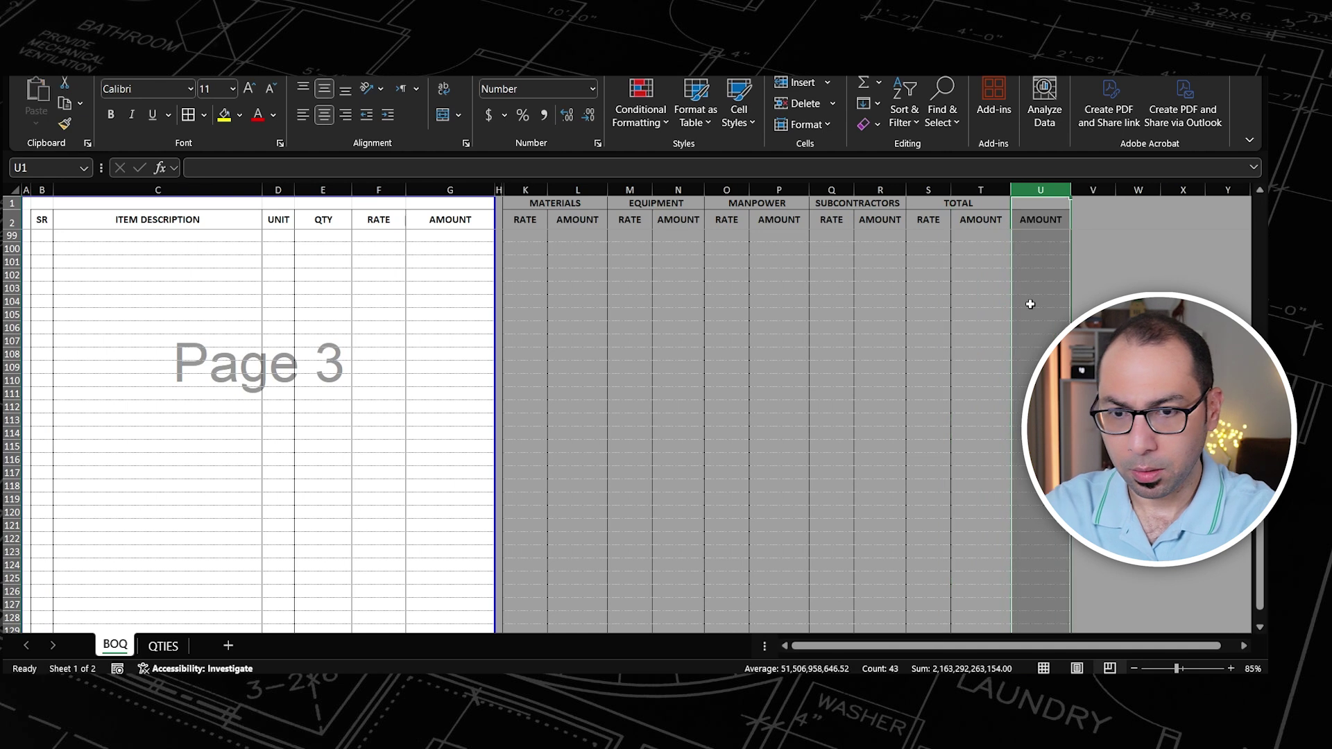
{"action": "key", "text": "Delete"}
{"action": "left_click", "coordinate": [1038, 202]}
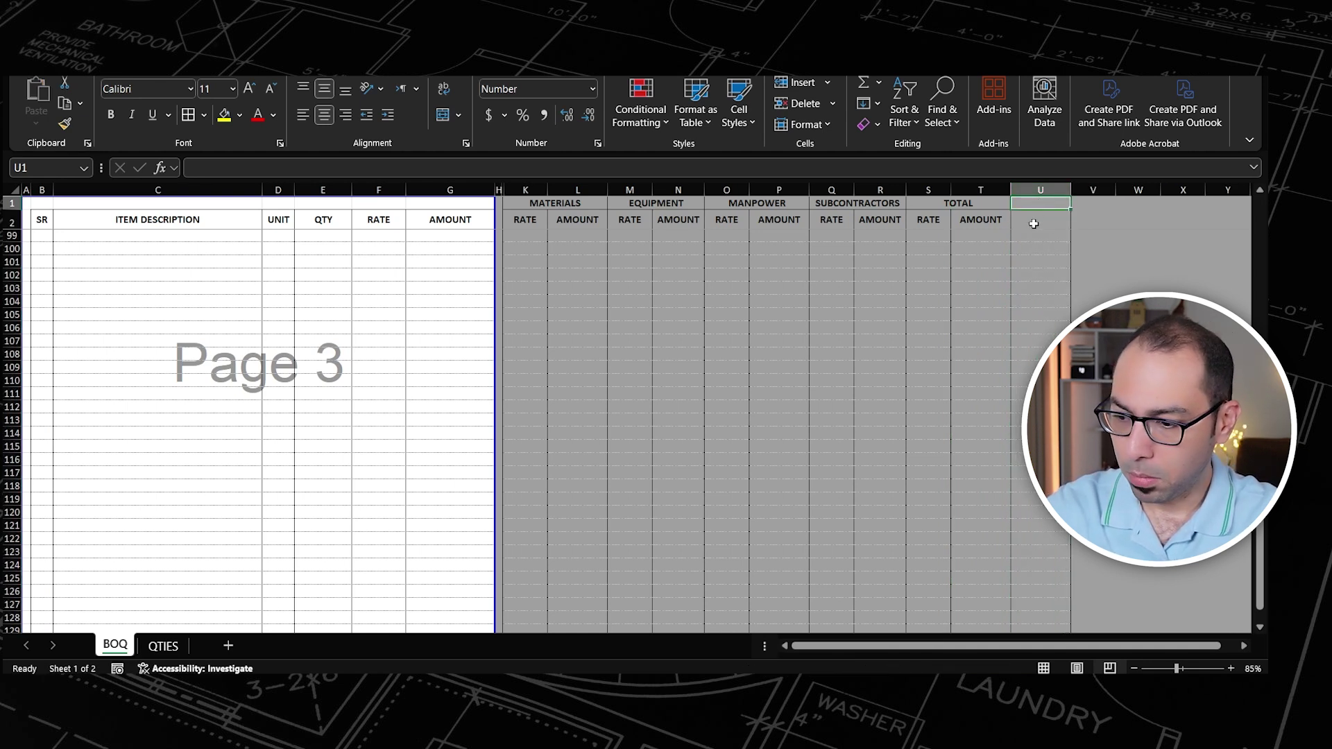
{"action": "left_click_drag", "start_coordinate": [1039, 224], "coordinate": [823, 222]}
{"action": "left_click", "coordinate": [442, 114]}
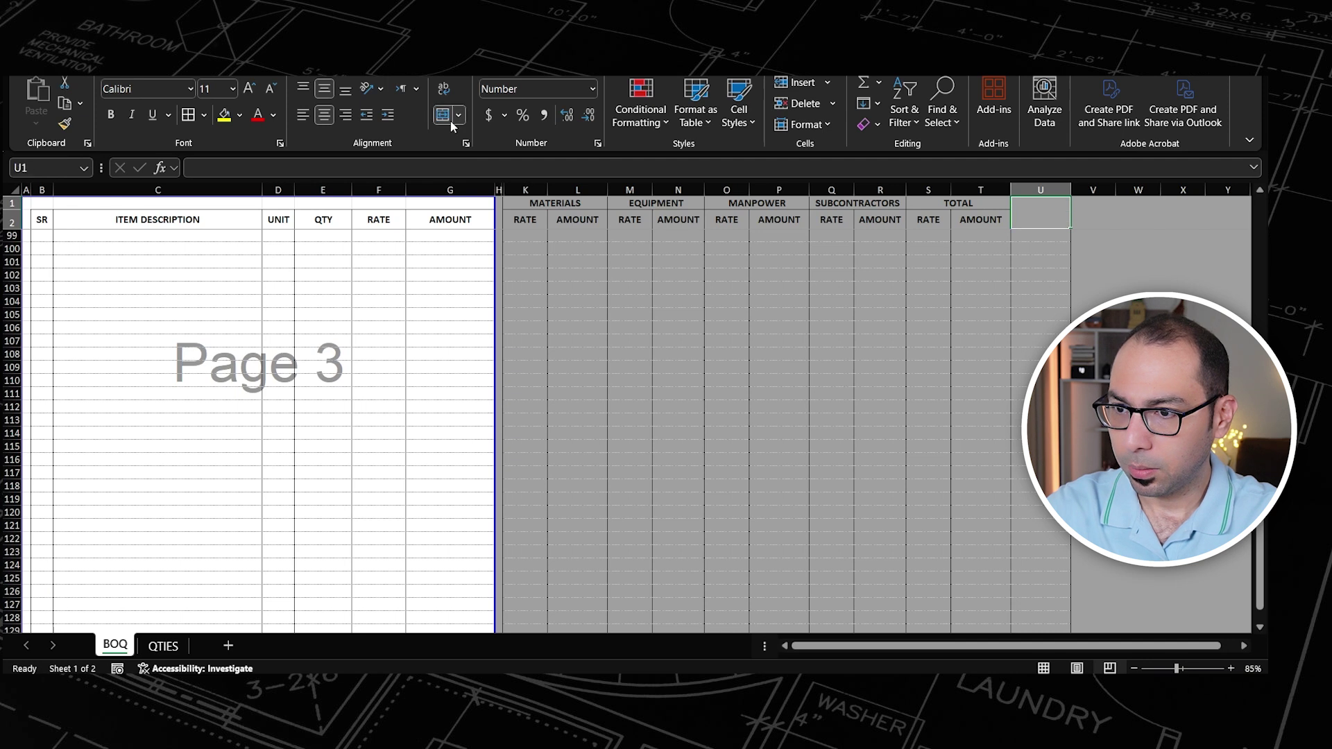
{"action": "left_click", "coordinate": [522, 116]}
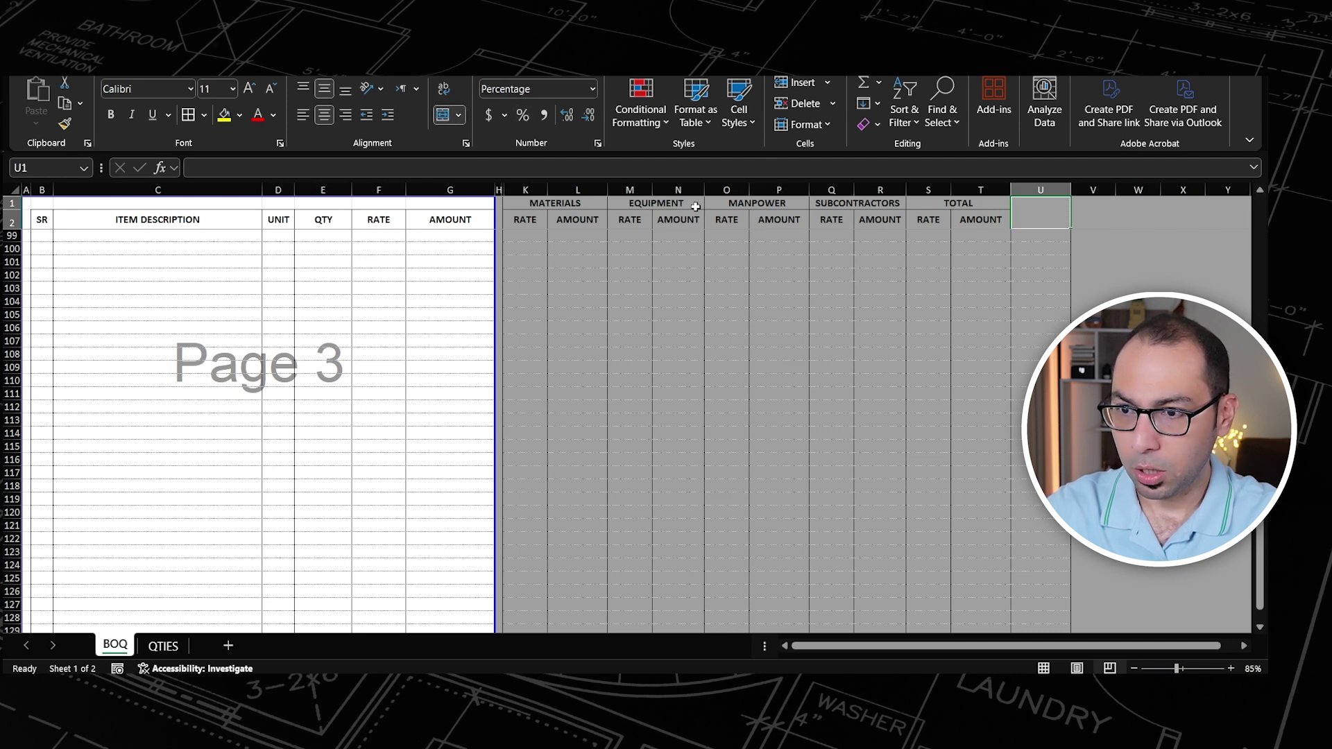
{"action": "type", "text": "%"}
{"action": "key", "text": "Return"}
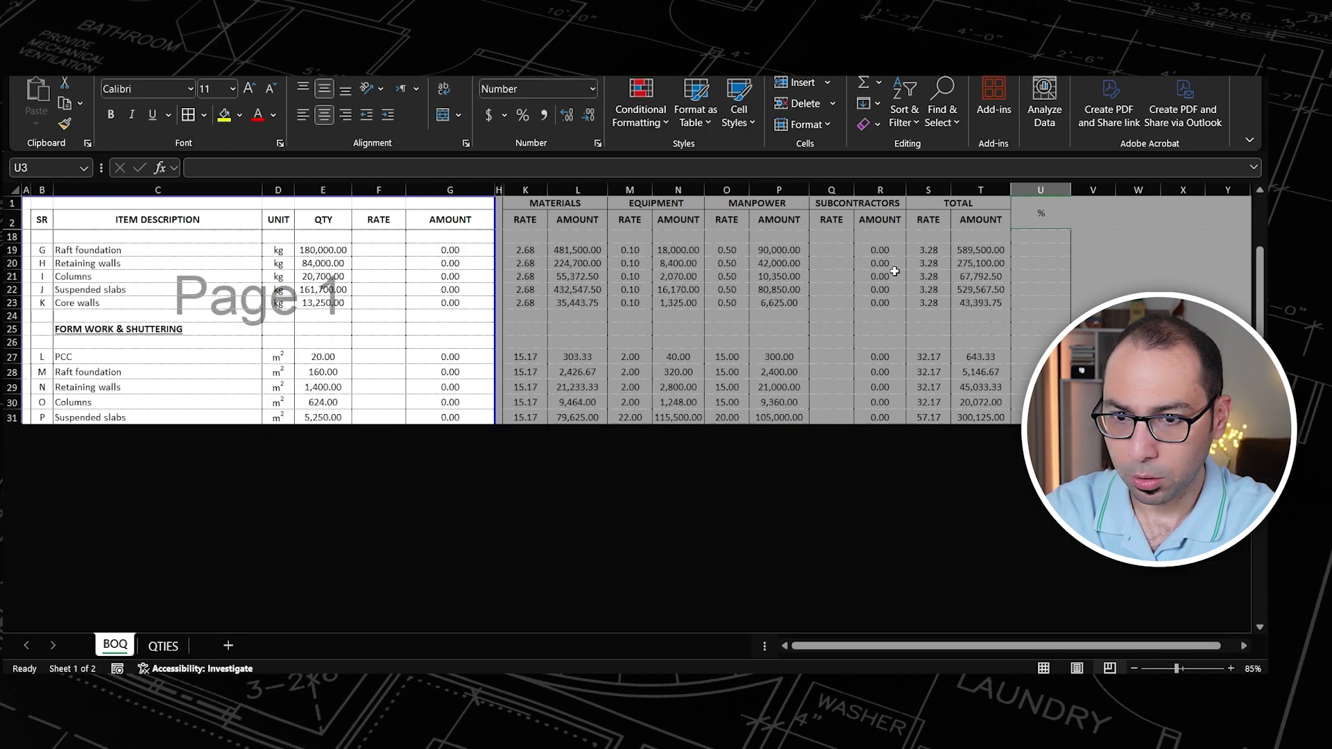
Step: Make the % header bold, narrow column U, and select the PCC markup cell U10
{"action": "left_click", "coordinate": [1041, 186]}
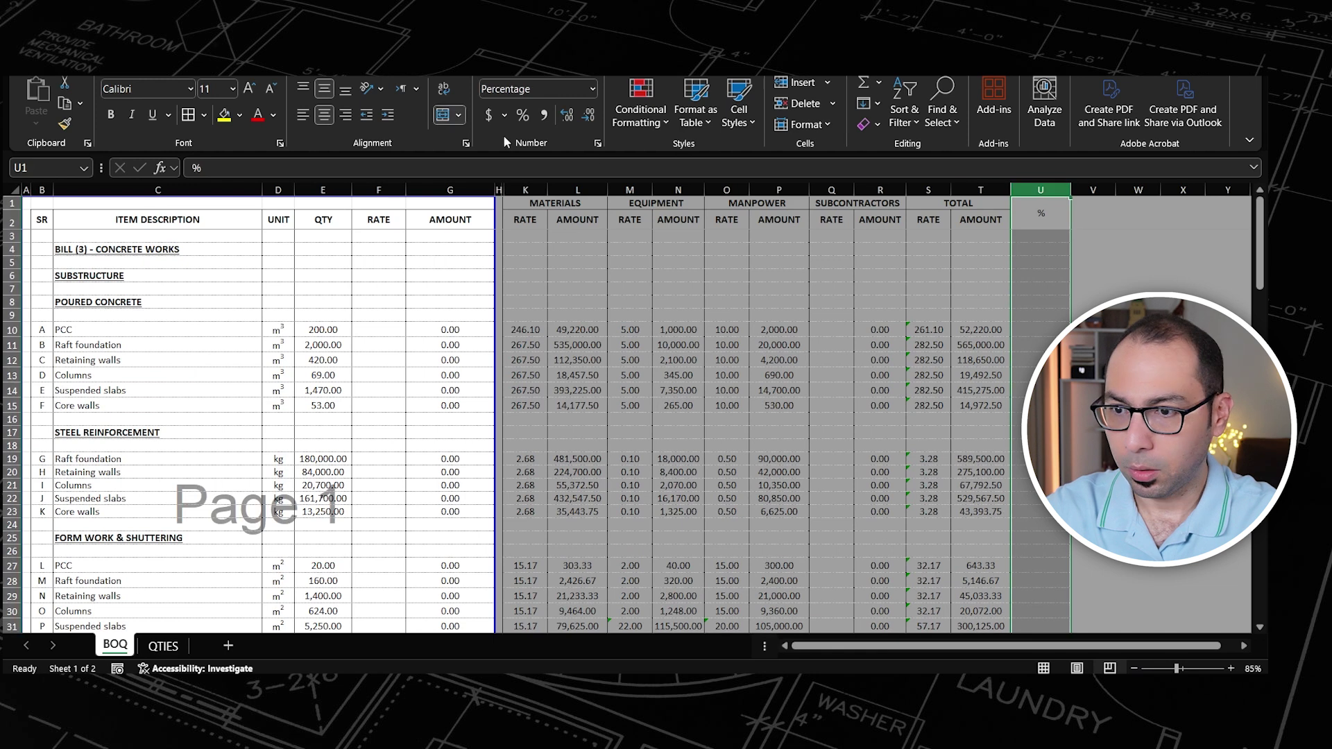
{"action": "left_click", "coordinate": [1040, 215]}
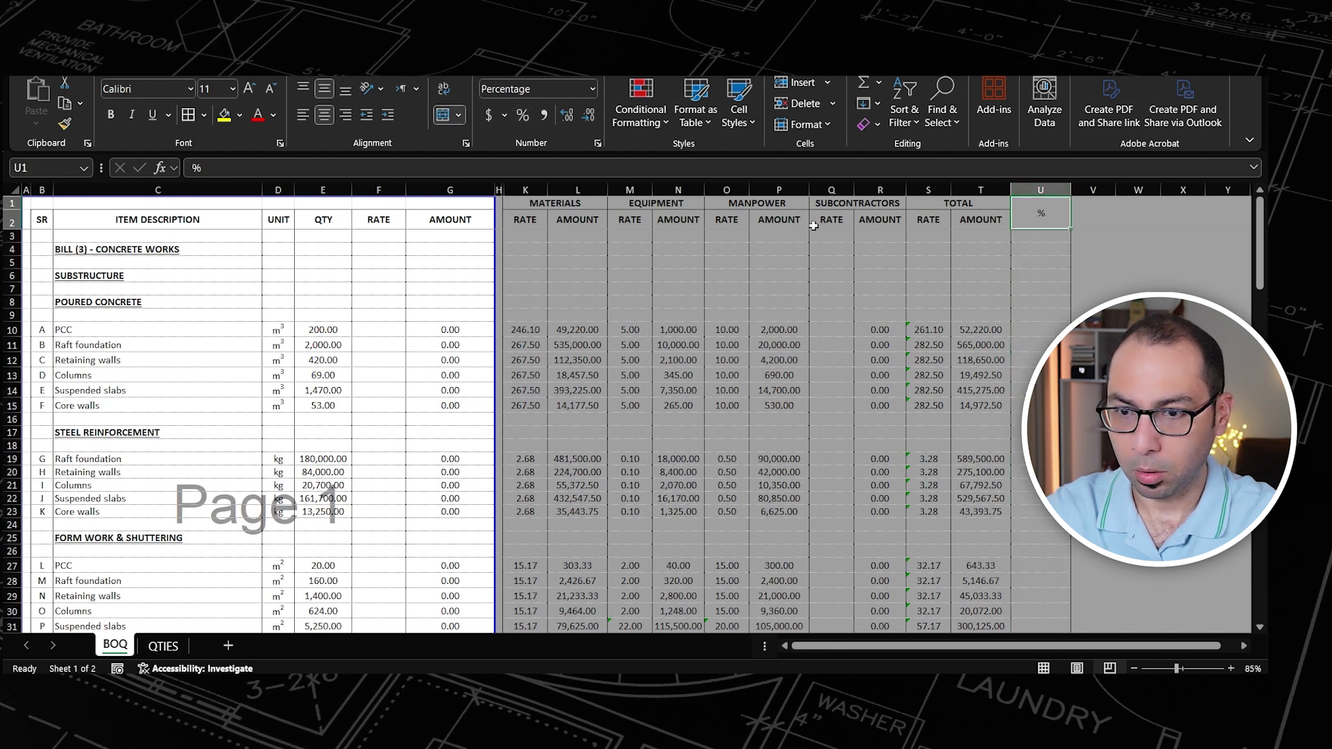
{"action": "left_click", "coordinate": [110, 115]}
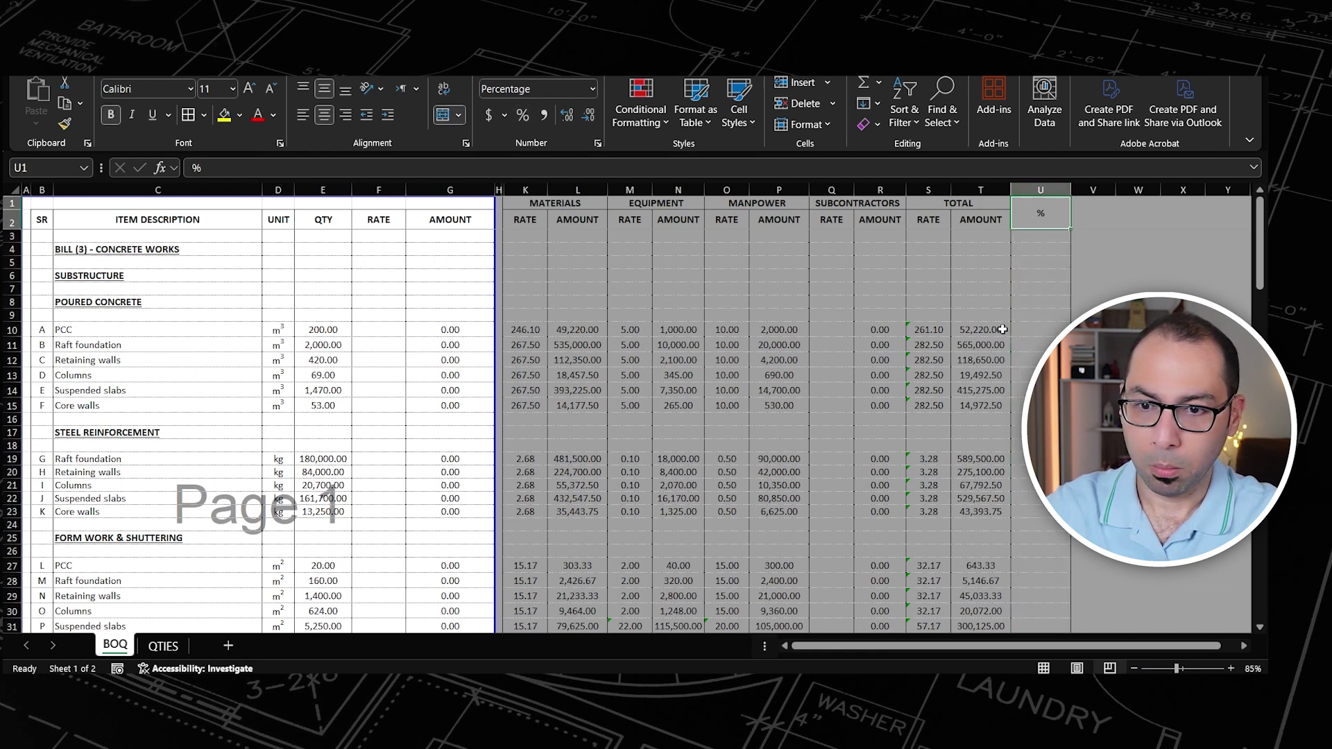
{"action": "left_click_drag", "start_coordinate": [1070, 190], "coordinate": [1052, 190]}
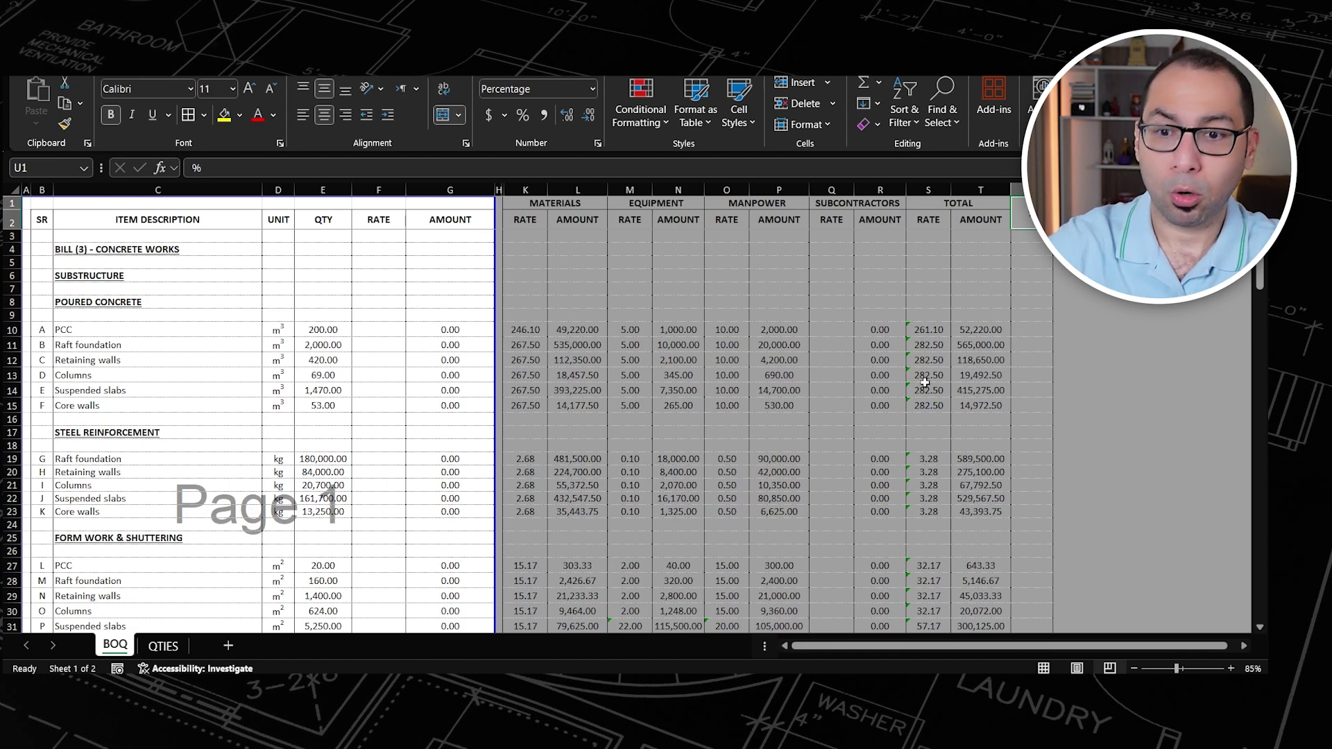
{"action": "left_click", "coordinate": [378, 331]}
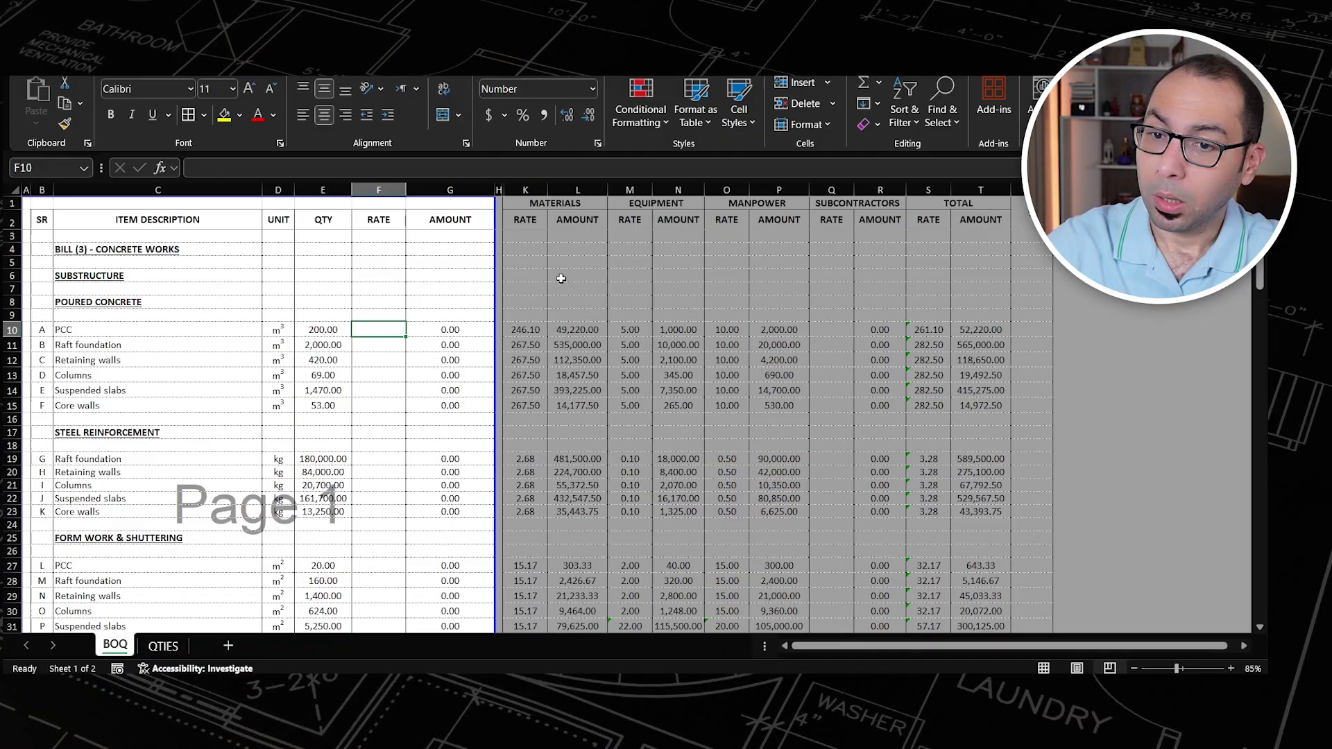
{"action": "left_click", "coordinate": [1028, 215]}
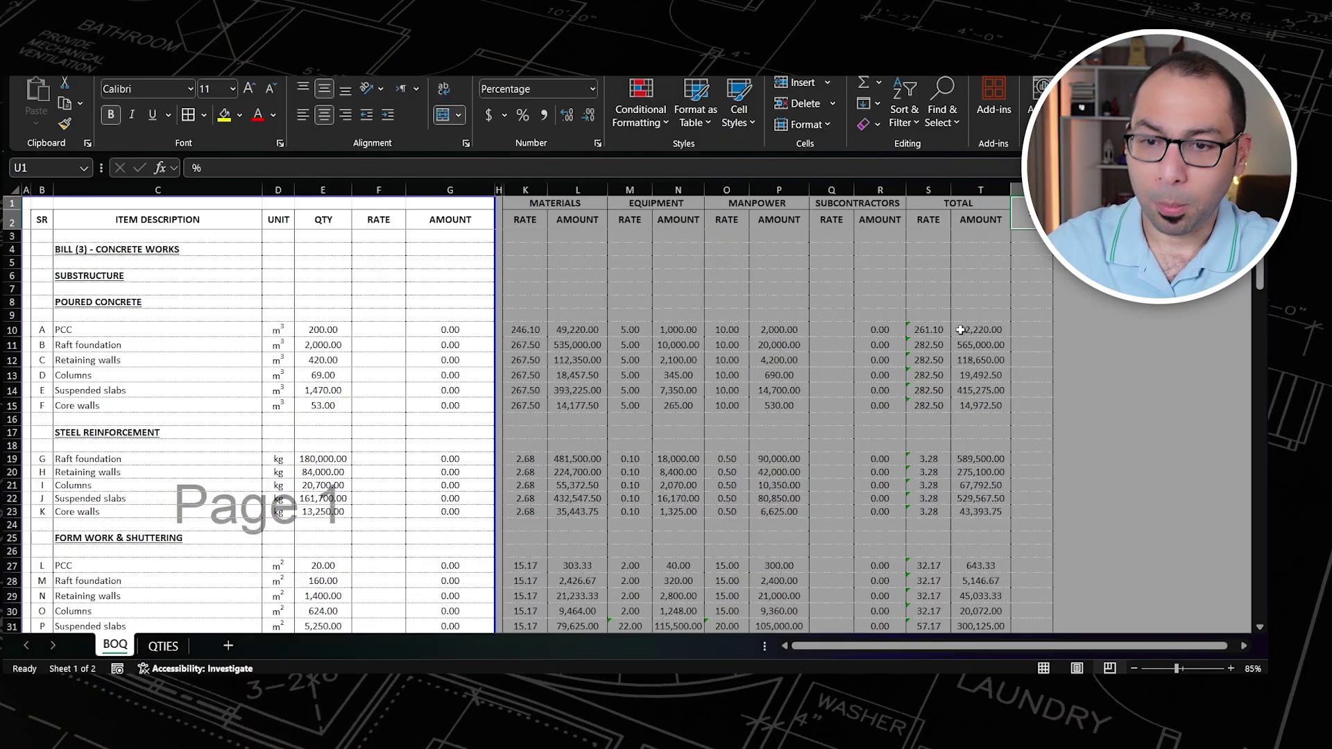
{"action": "left_click", "coordinate": [1025, 331]}
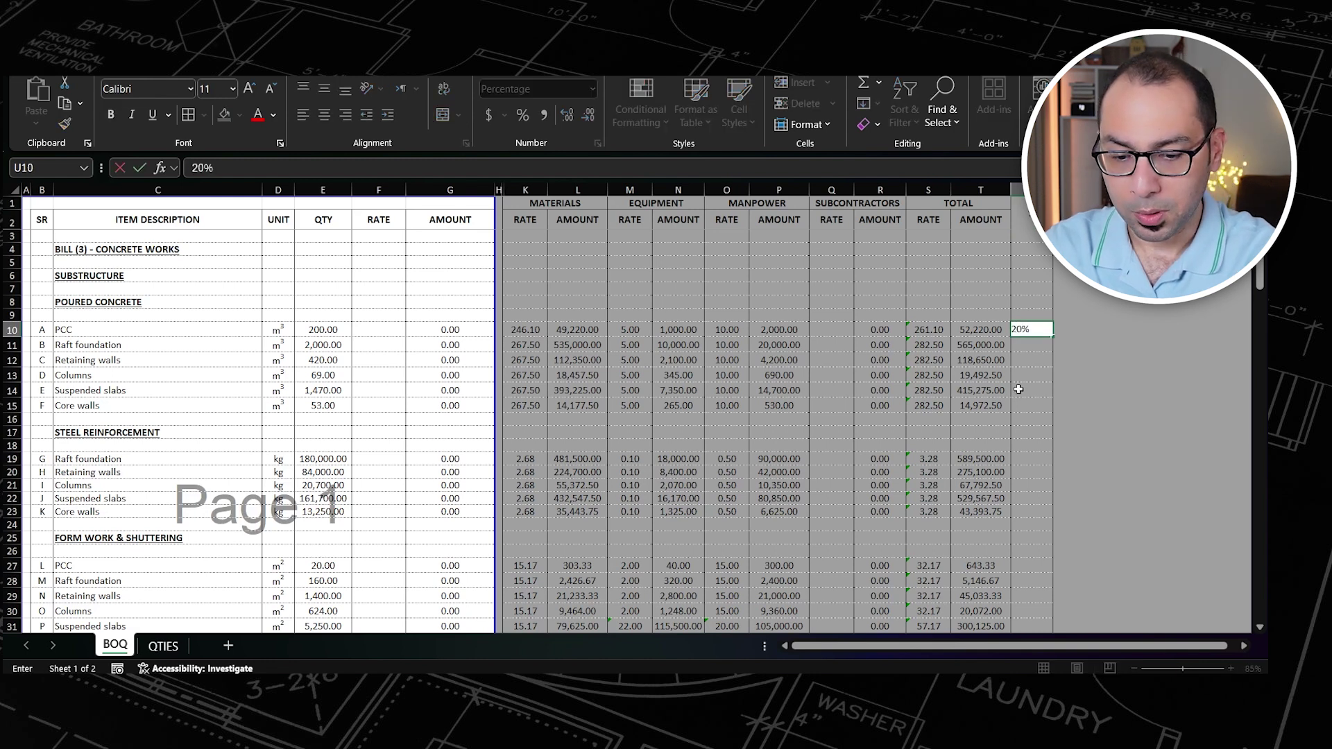
Step: Enter a 20% markup for PCC in U10 and copy it
{"action": "key", "text": "Return"}
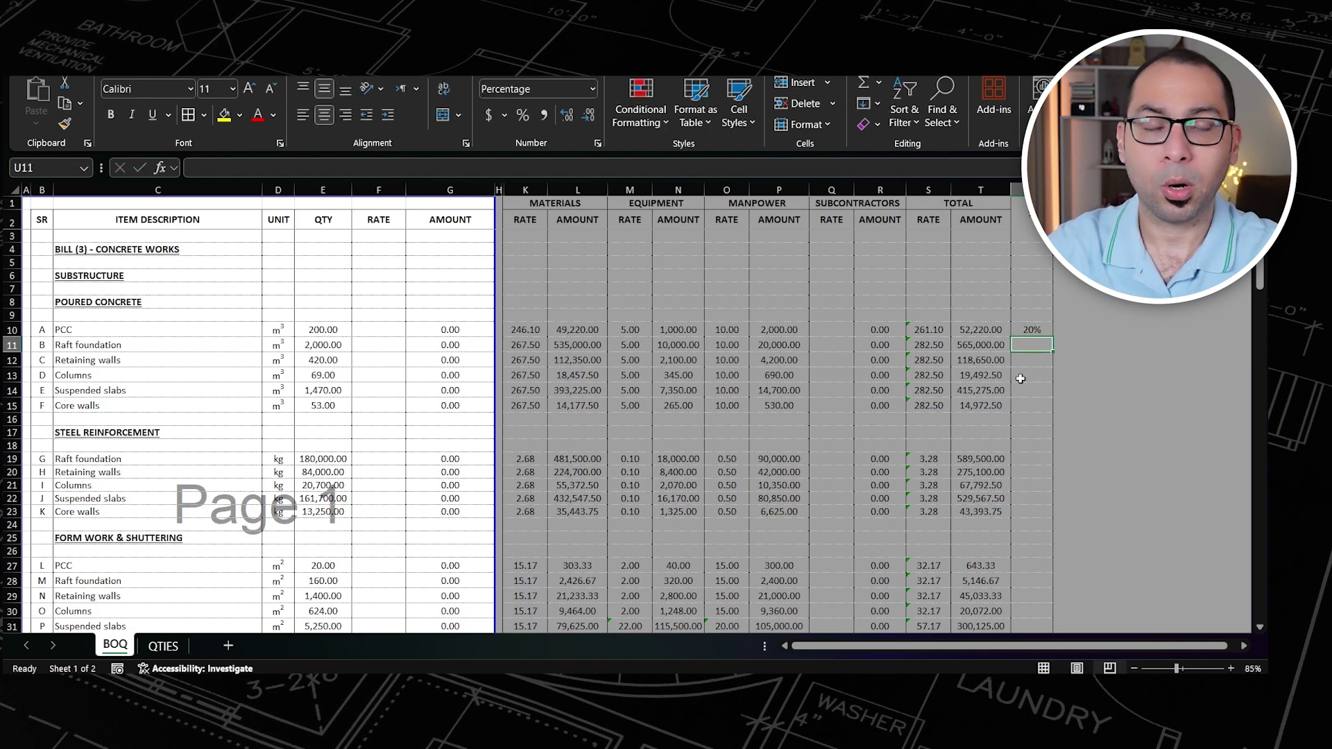
{"action": "key", "text": "Up"}
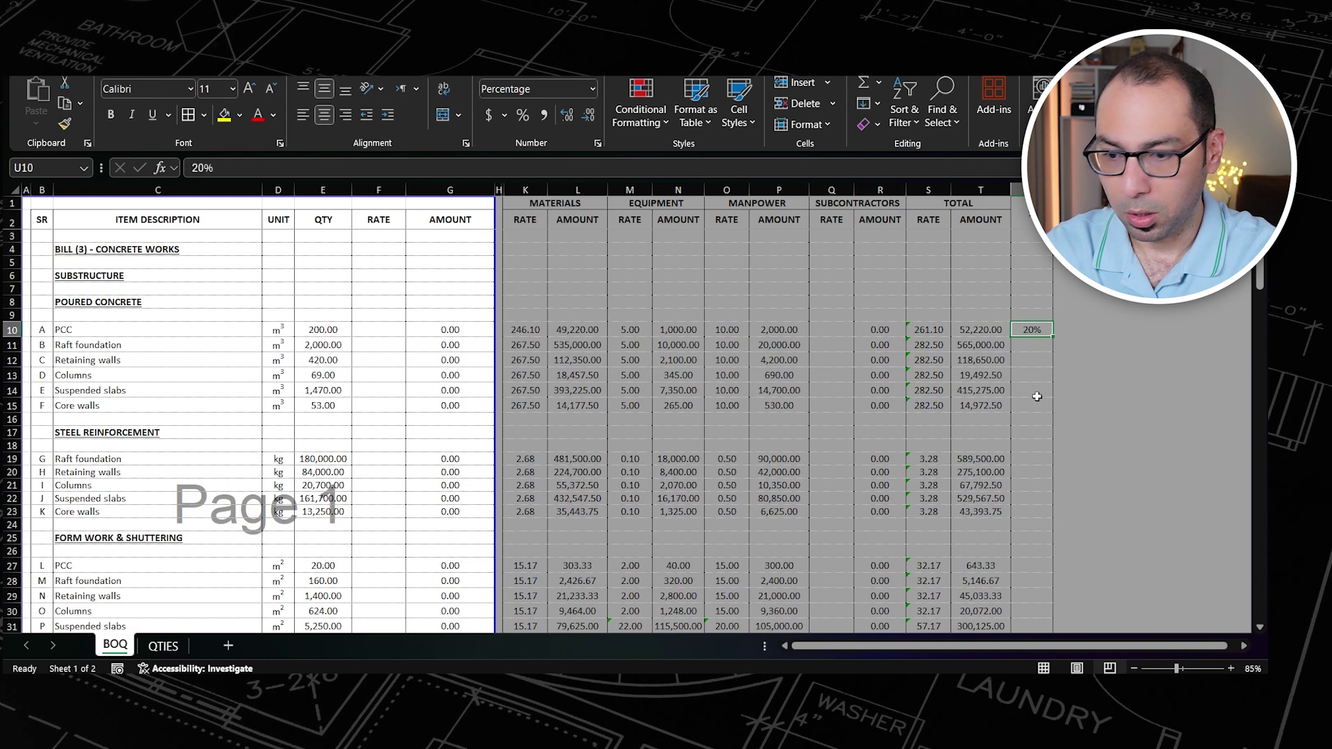
{"action": "key", "text": "ctrl+c"}
Step: Paste 20% into every item-row markup cell from U10 through U79 on both pages
{"action": "left_click", "coordinate": [1029, 409], "text": "shift"}
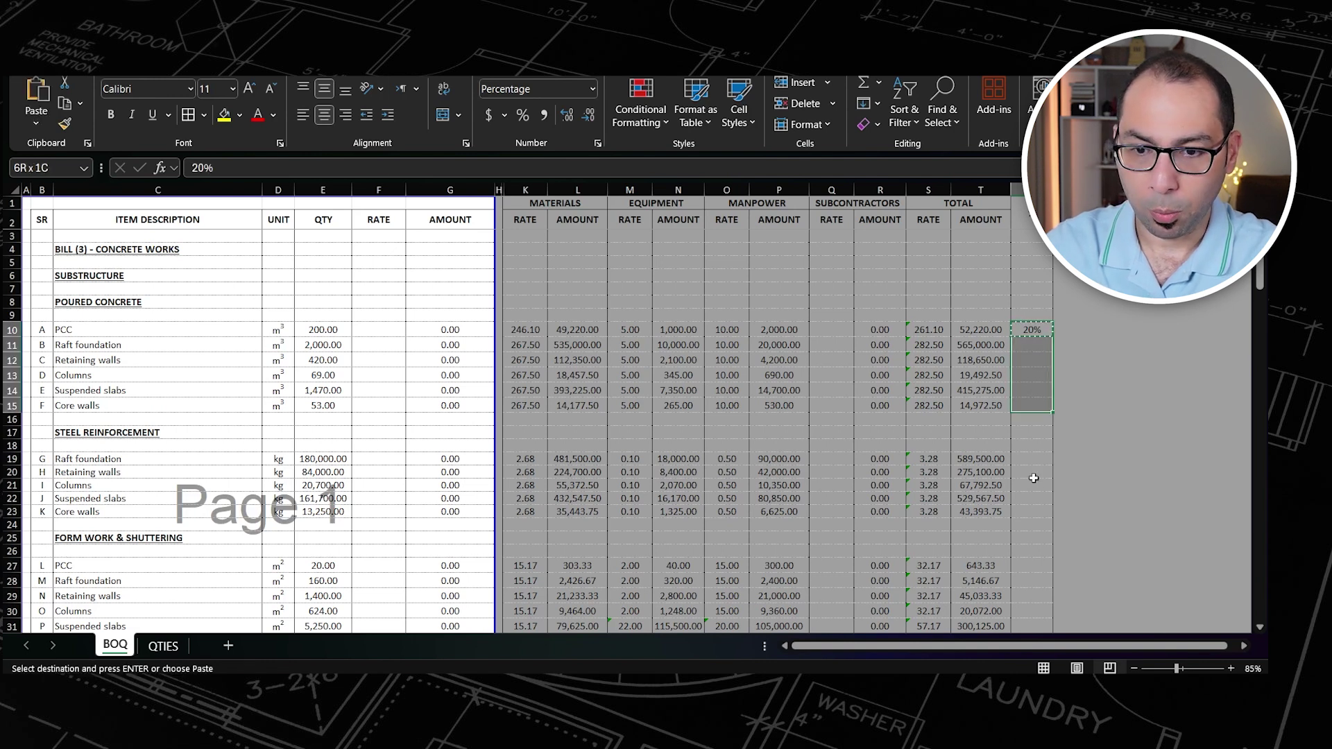
{"action": "left_click", "coordinate": [1029, 460], "text": "ctrl"}
{"action": "left_click_drag", "start_coordinate": [1025, 509], "coordinate": [1025, 512]}
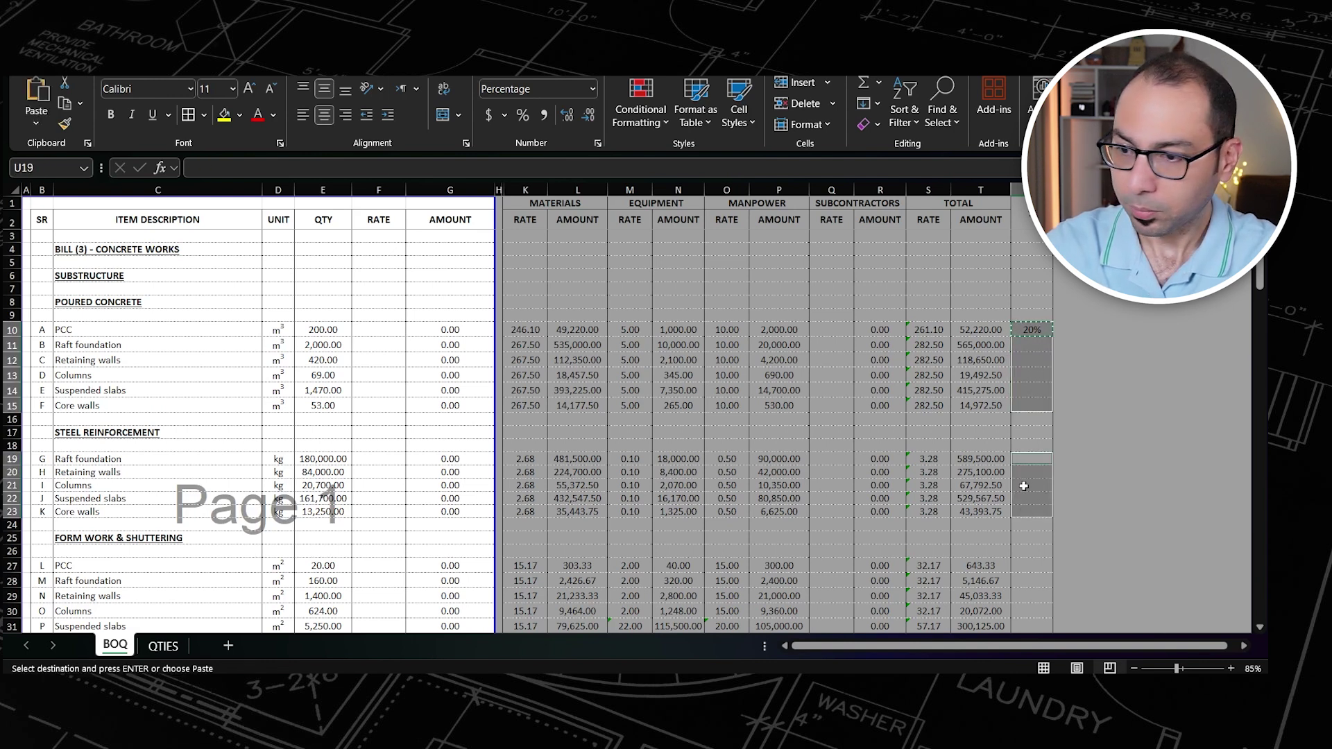
{"action": "scroll", "coordinate": [1025, 486], "scroll_direction": "down", "scroll_amount": 3}
{"action": "left_click", "coordinate": [1026, 447], "text": "ctrl"}
{"action": "left_click", "coordinate": [1030, 516], "text": "shift"}
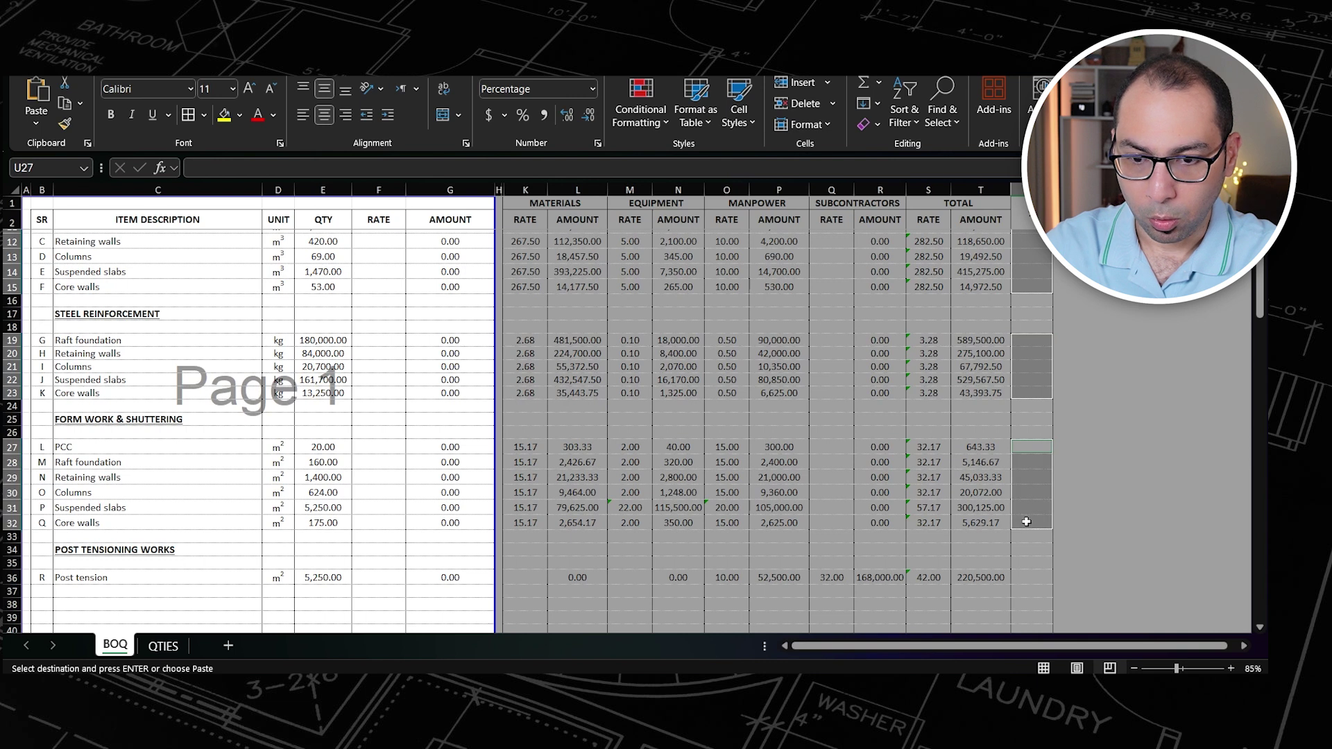
{"action": "scroll", "coordinate": [1030, 517], "scroll_direction": "down", "scroll_amount": 2}
{"action": "left_click", "coordinate": [1030, 491], "text": "ctrl"}
{"action": "scroll", "coordinate": [1030, 491], "scroll_direction": "down", "scroll_amount": 8}
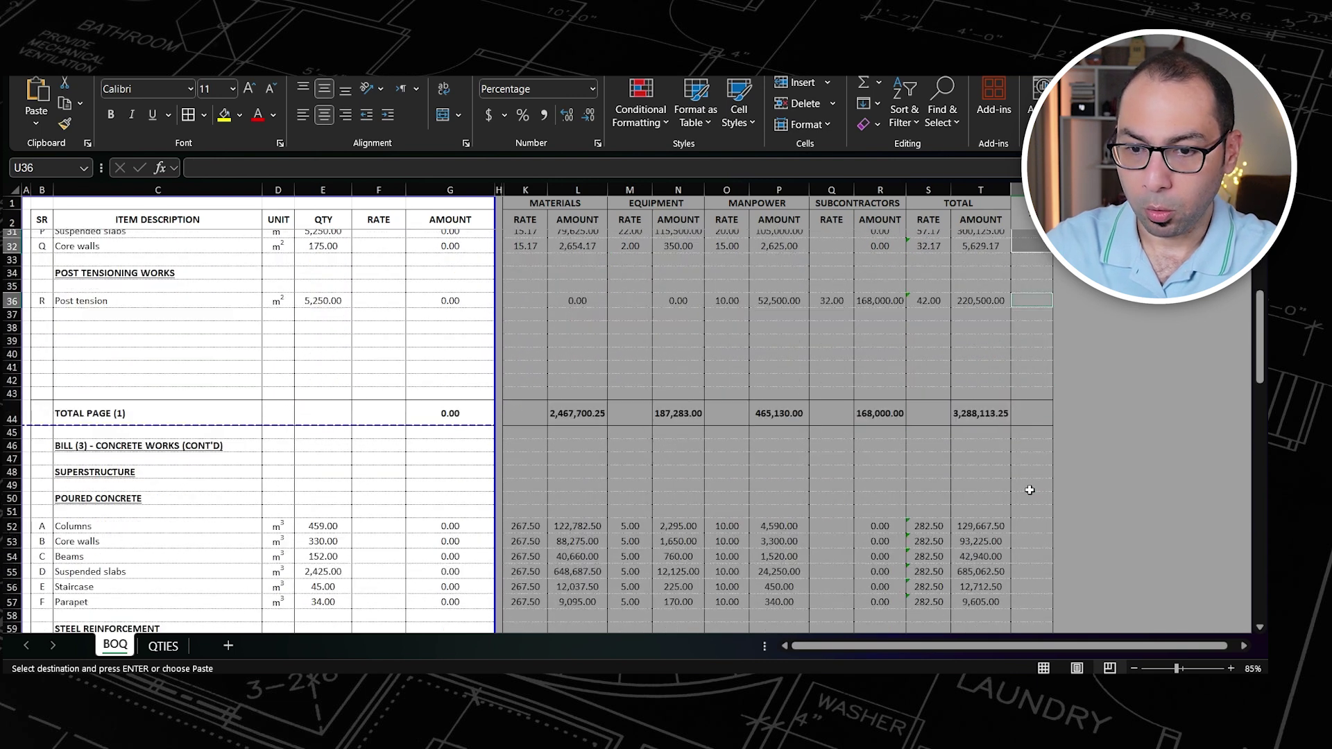
{"action": "left_click", "coordinate": [1031, 408], "text": "ctrl"}
{"action": "left_click", "coordinate": [1028, 486], "text": "shift"}
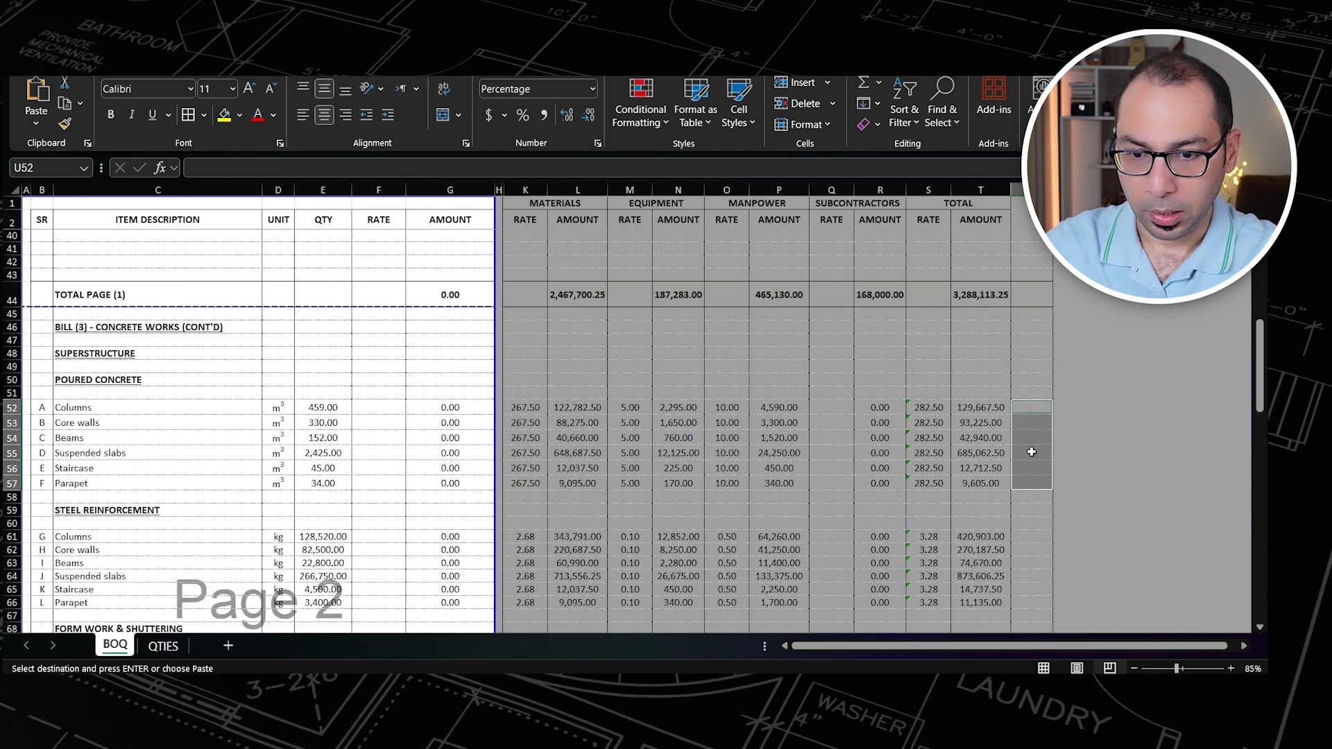
{"action": "scroll", "coordinate": [1027, 431], "scroll_direction": "down", "scroll_amount": 4}
{"action": "left_click", "coordinate": [1025, 381], "text": "ctrl"}
{"action": "left_click", "coordinate": [1031, 446], "text": "shift"}
{"action": "left_click", "coordinate": [1027, 500], "text": "ctrl"}
{"action": "left_click", "coordinate": [1024, 580], "text": "shift"}
{"action": "scroll", "coordinate": [1027, 544], "scroll_direction": "down", "scroll_amount": 4}
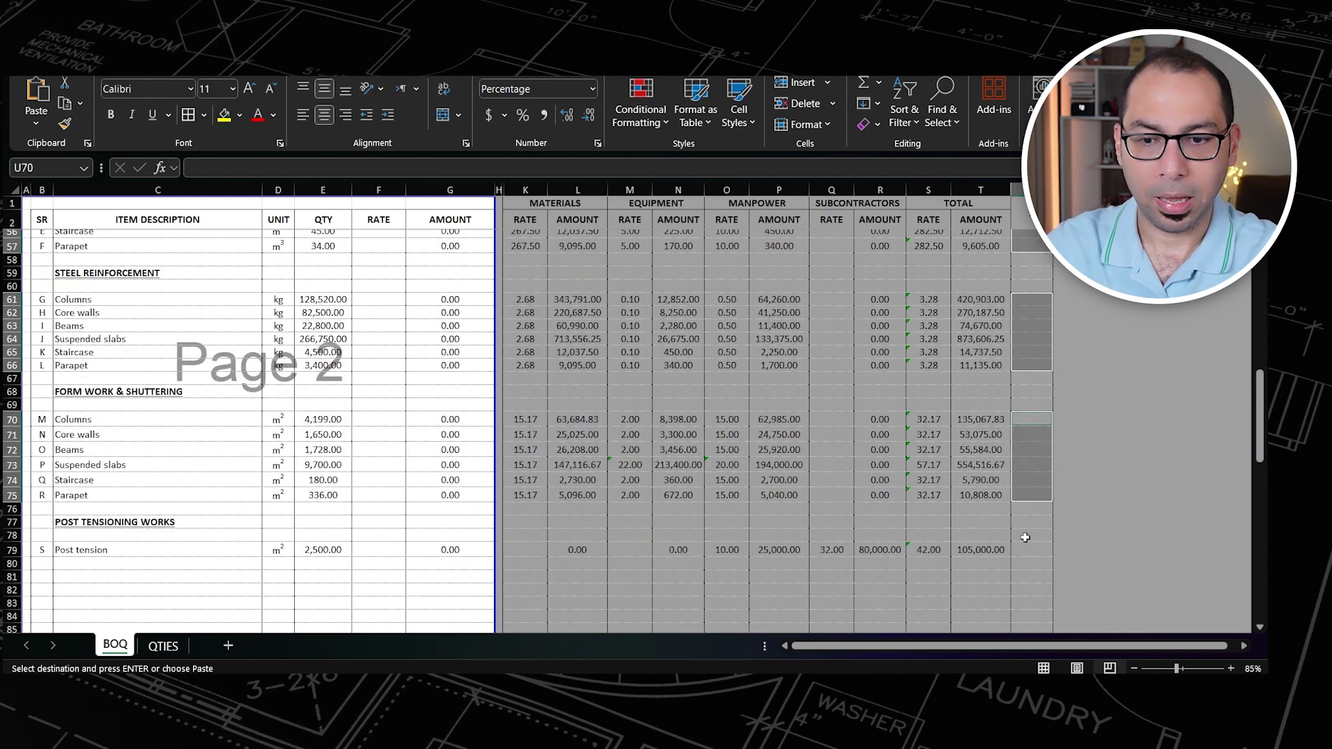
{"action": "left_click", "coordinate": [1032, 470], "text": "ctrl"}
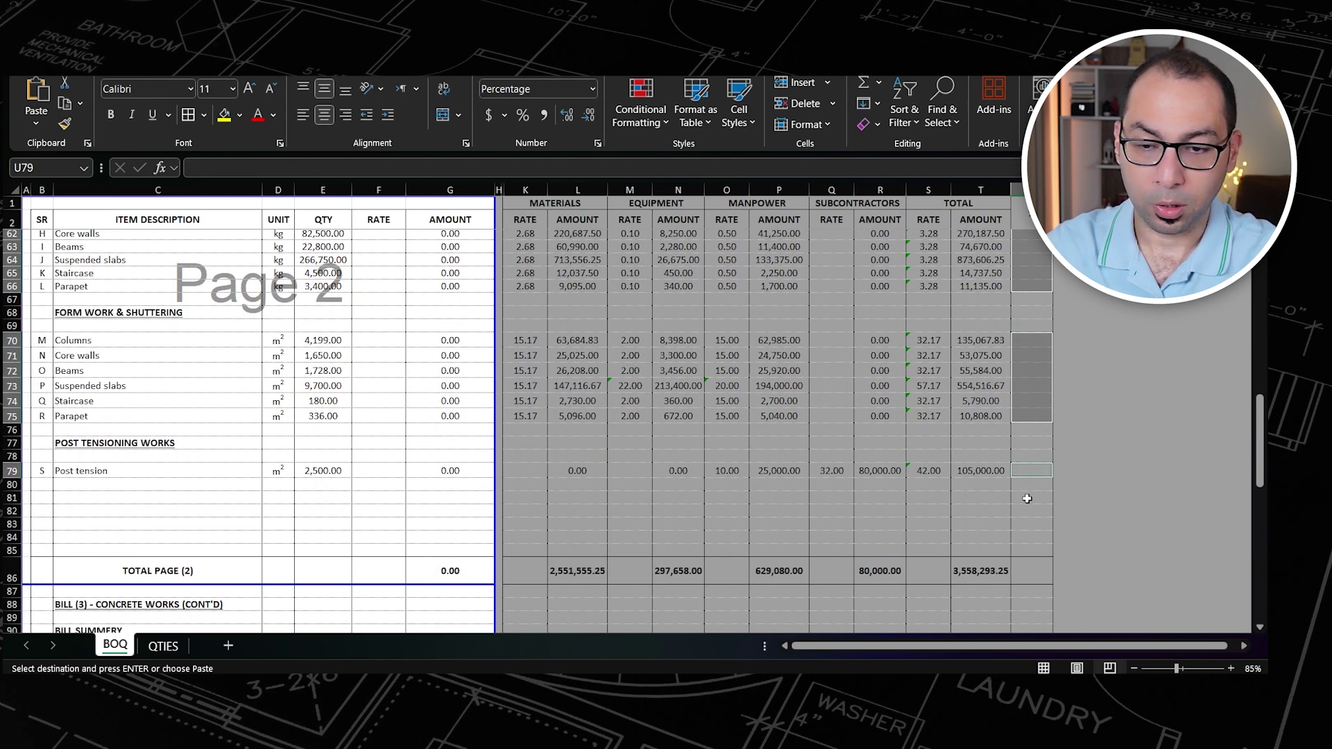
{"action": "key", "text": "Return"}
{"action": "scroll", "coordinate": [1007, 481], "scroll_direction": "up", "scroll_amount": 17}
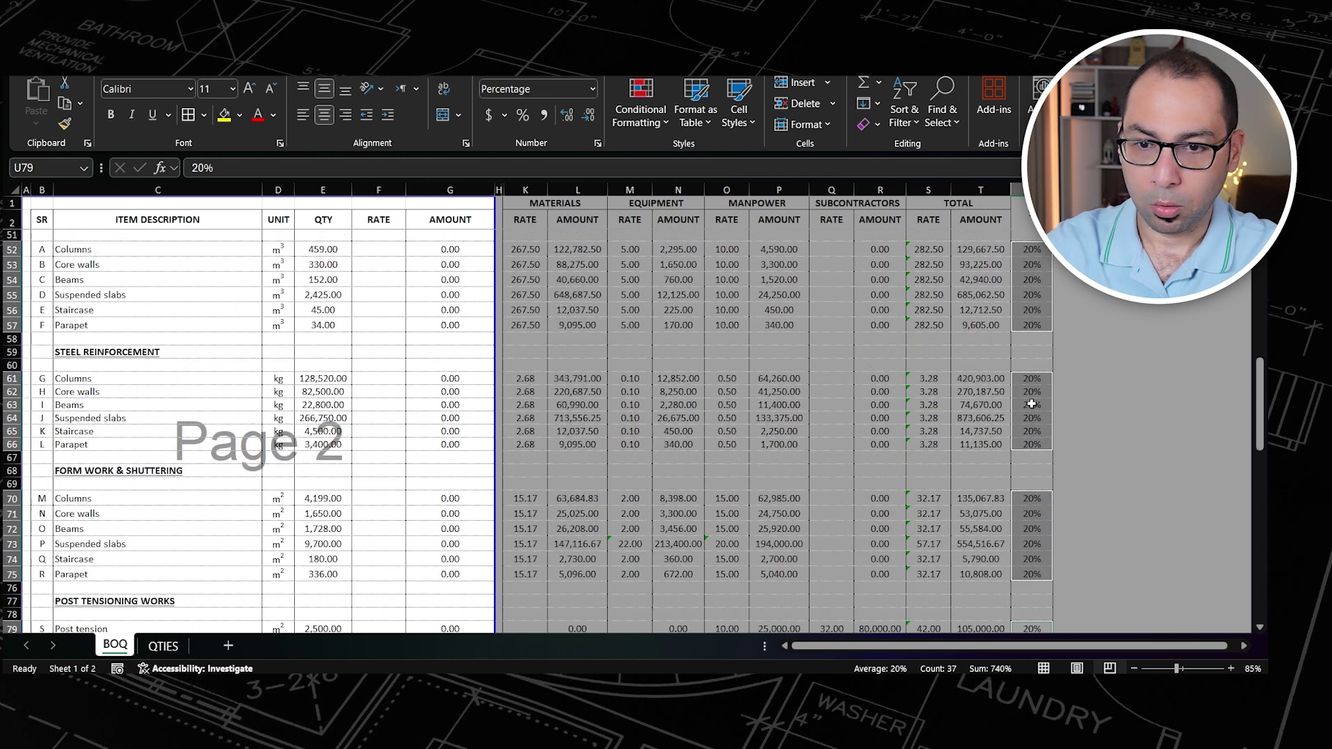
{"action": "scroll", "coordinate": [1027, 369], "scroll_direction": "up", "scroll_amount": 2}
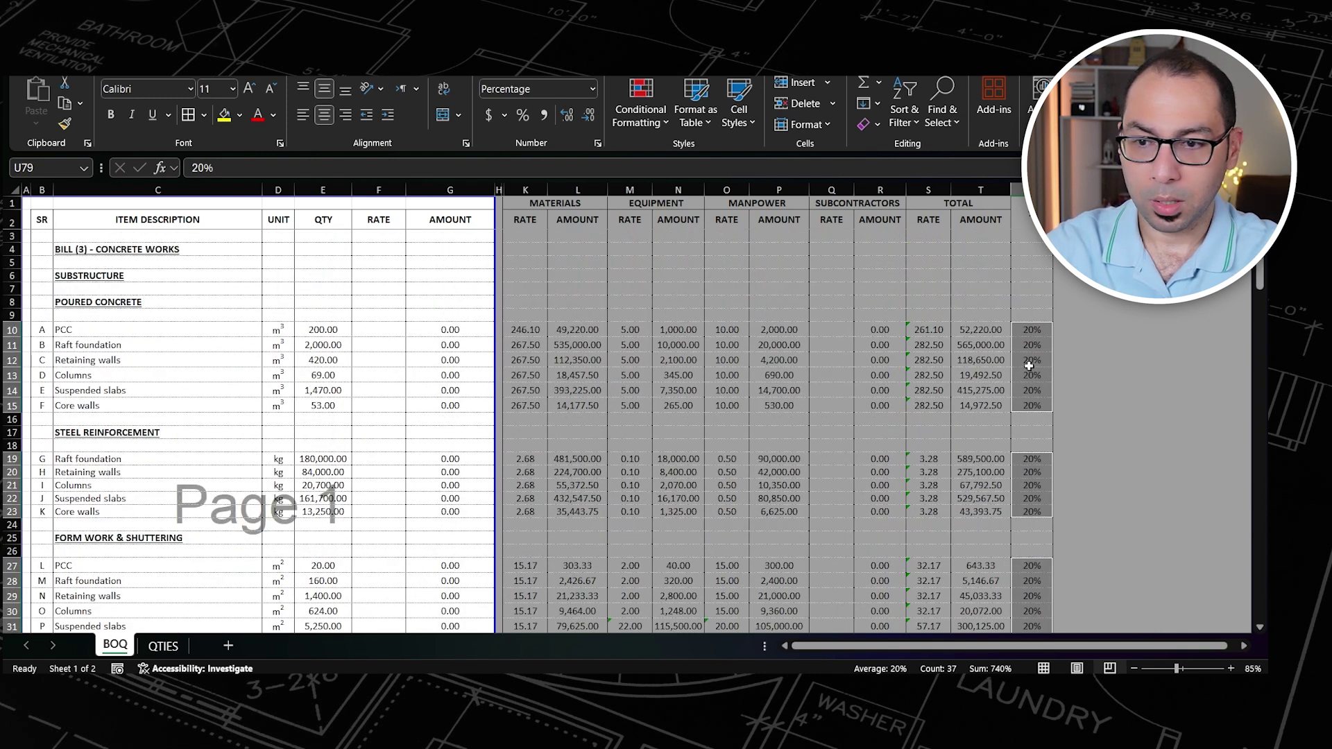
Step: Enter the marked-up rate formula =(1+U10)*S10 in the PCC rate cell F10
{"action": "left_click", "coordinate": [385, 331]}
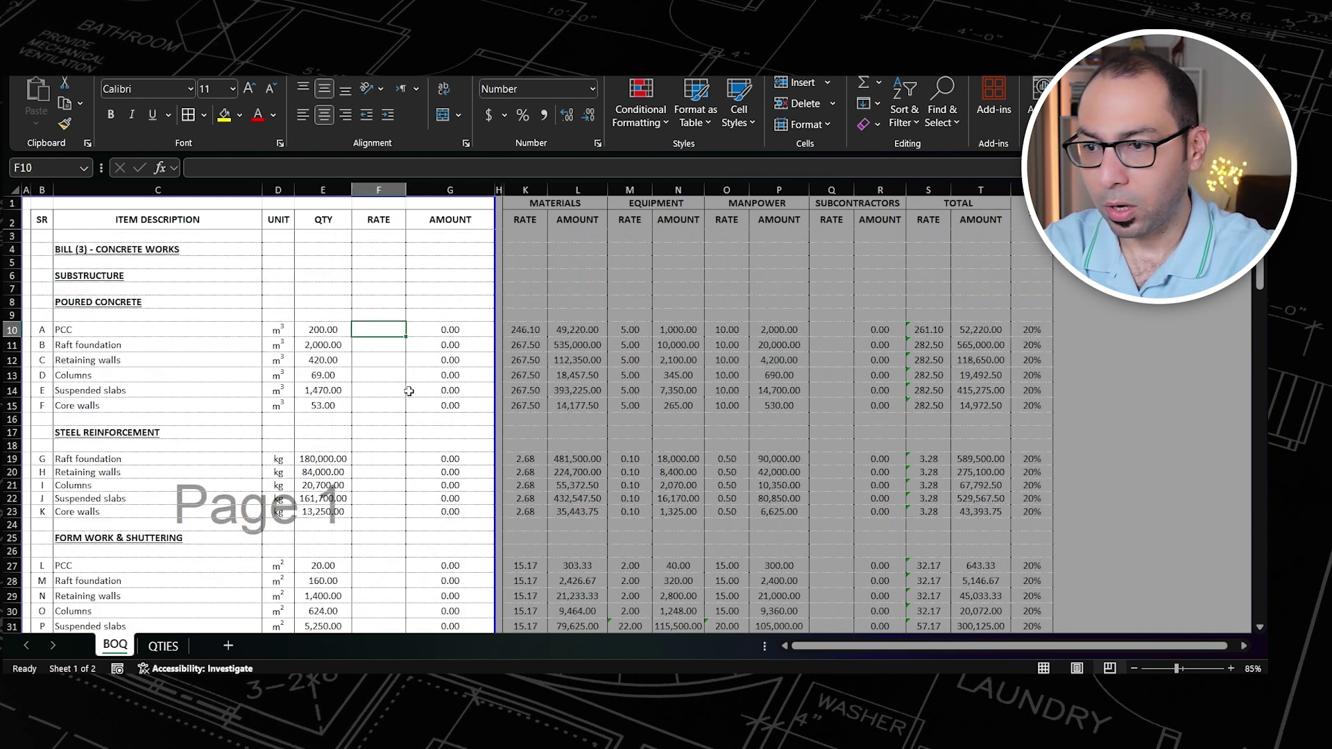
{"action": "type", "text": "=("}
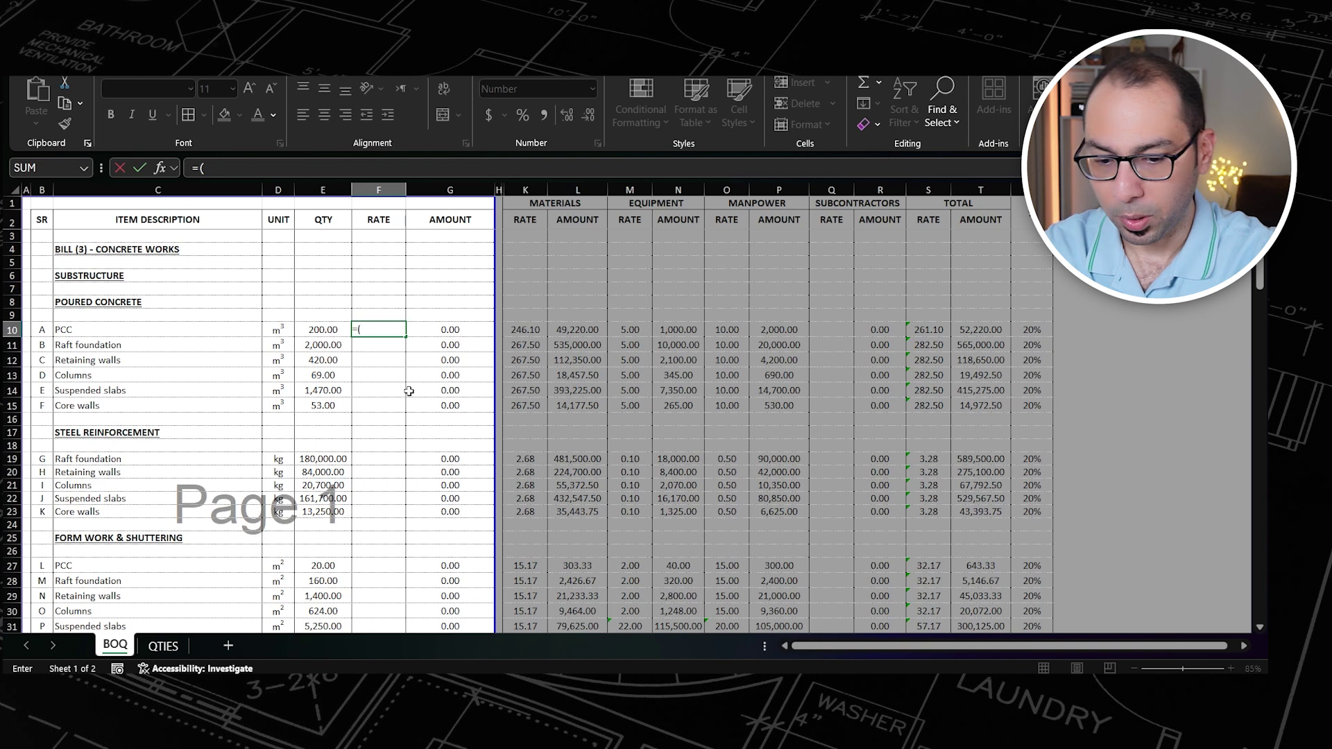
{"action": "type", "text": "1+"}
{"action": "left_click", "coordinate": [1032, 330]}
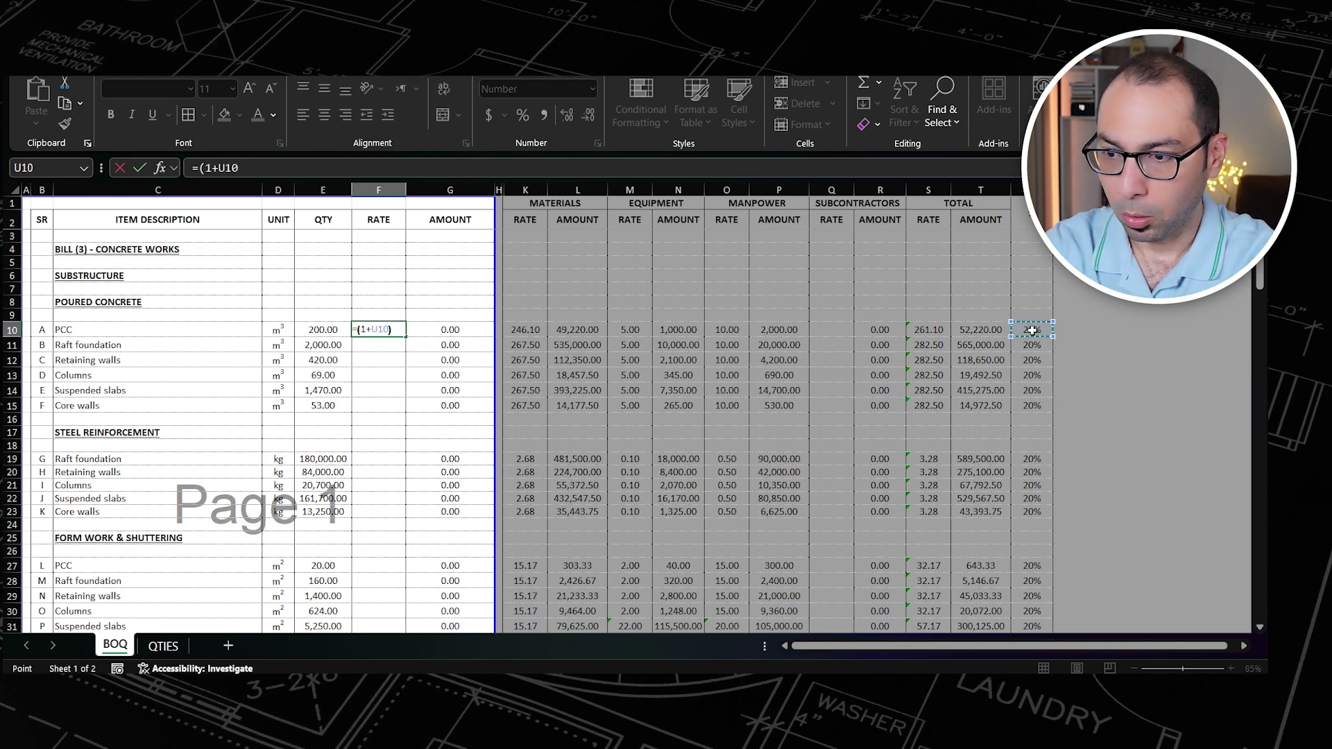
{"action": "type", "text": ")*"}
{"action": "left_click", "coordinate": [936, 329]}
{"action": "key", "text": "Return"}
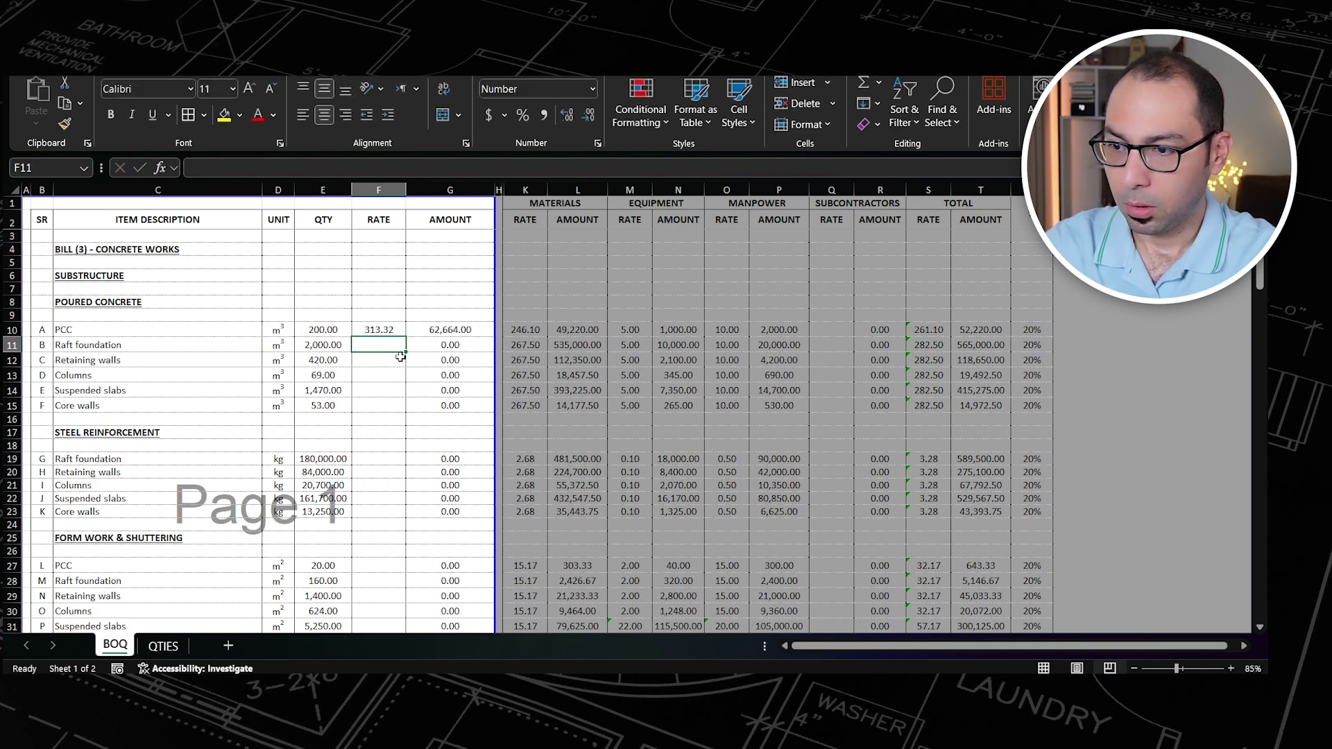
Step: Copy F10's rate formula and select page 1 rate ranges F10:F15, F19:F23, F27:F32 and F36
{"action": "key", "text": "Up"}
{"action": "key", "text": "ctrl+c"}
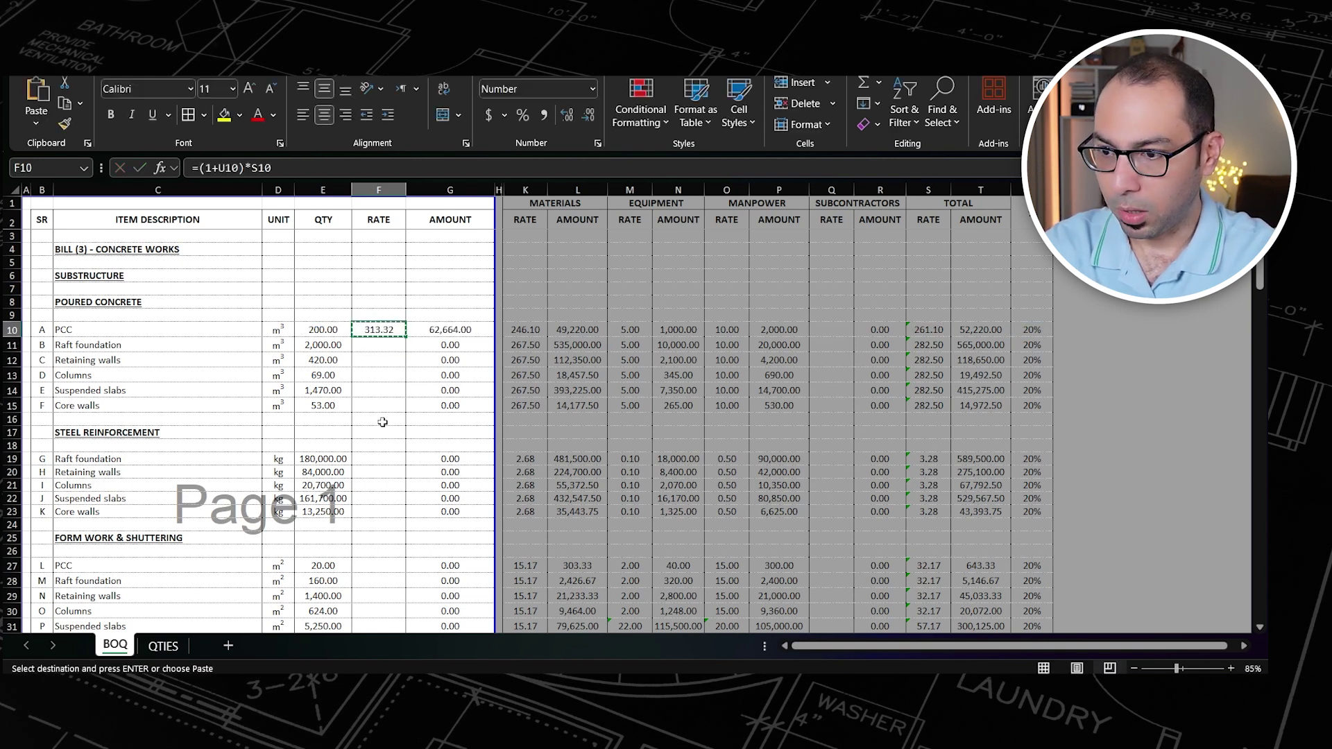
{"action": "left_click", "coordinate": [377, 406], "text": "shift"}
{"action": "left_click", "coordinate": [372, 458], "text": "ctrl"}
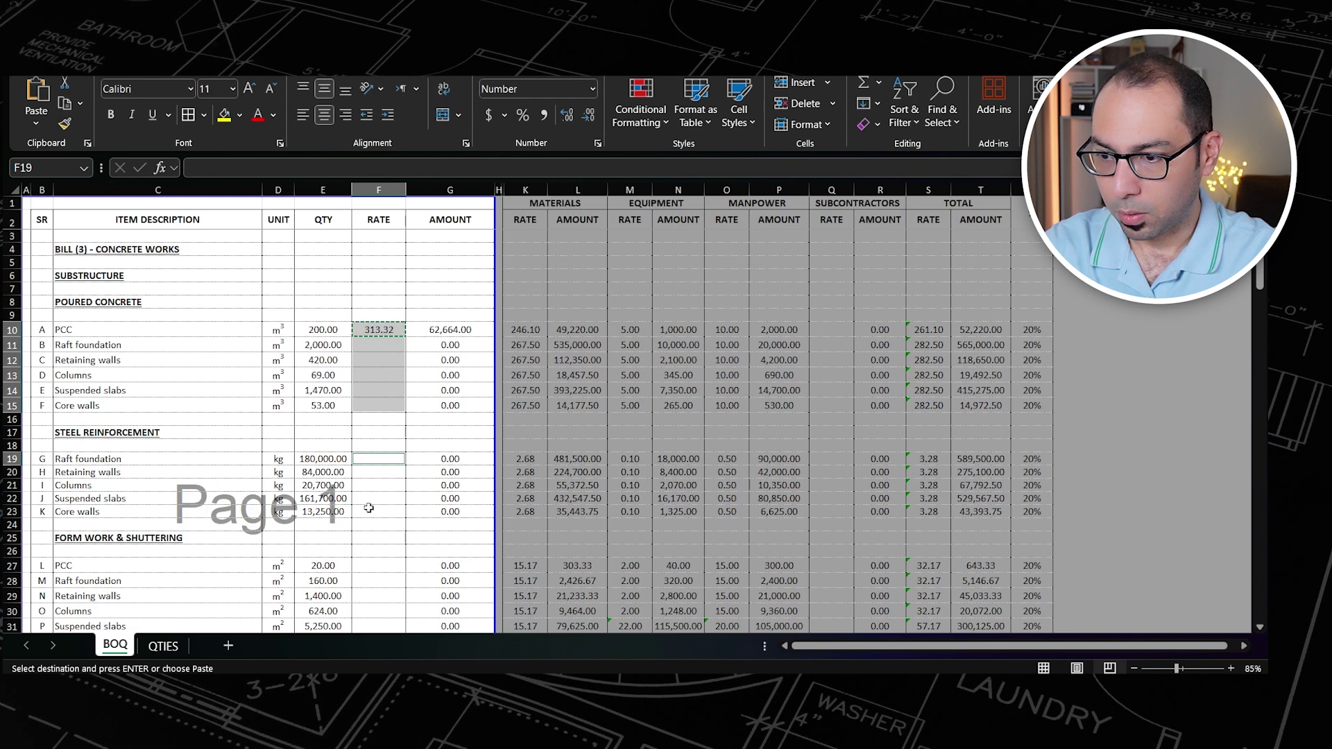
{"action": "left_click", "coordinate": [378, 511], "text": "shift"}
{"action": "scroll", "coordinate": [377, 485], "scroll_direction": "down", "scroll_amount": 2}
{"action": "scroll", "coordinate": [377, 433], "scroll_direction": "down", "scroll_amount": 3}
{"action": "left_click", "coordinate": [377, 367], "text": "ctrl"}
{"action": "left_click", "coordinate": [375, 442], "text": "shift"}
{"action": "left_click", "coordinate": [377, 498], "text": "ctrl"}
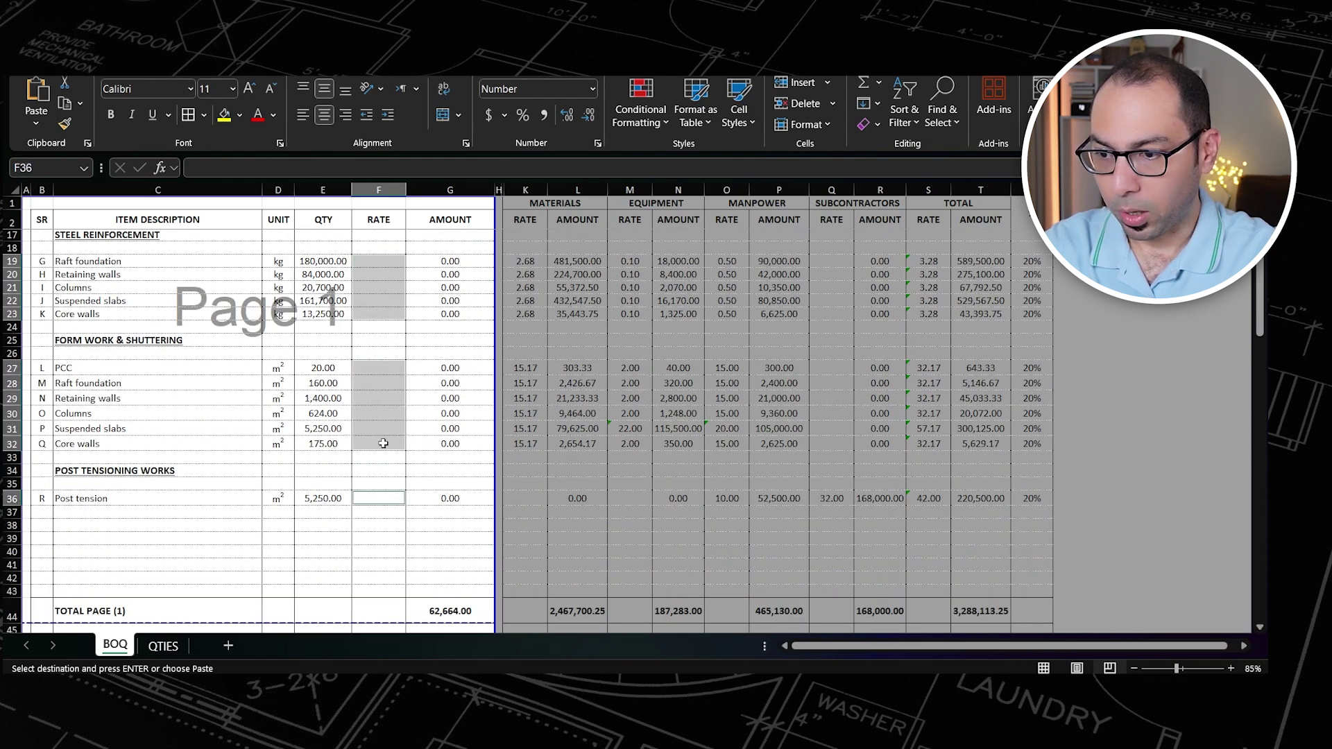
{"action": "scroll", "coordinate": [381, 441], "scroll_direction": "down", "scroll_amount": 7}
Step: Add page 2 ranges F52:F57, F61:F66, F70:F75 and F79, and paste the rate formula
{"action": "left_click", "coordinate": [378, 407], "text": "ctrl"}
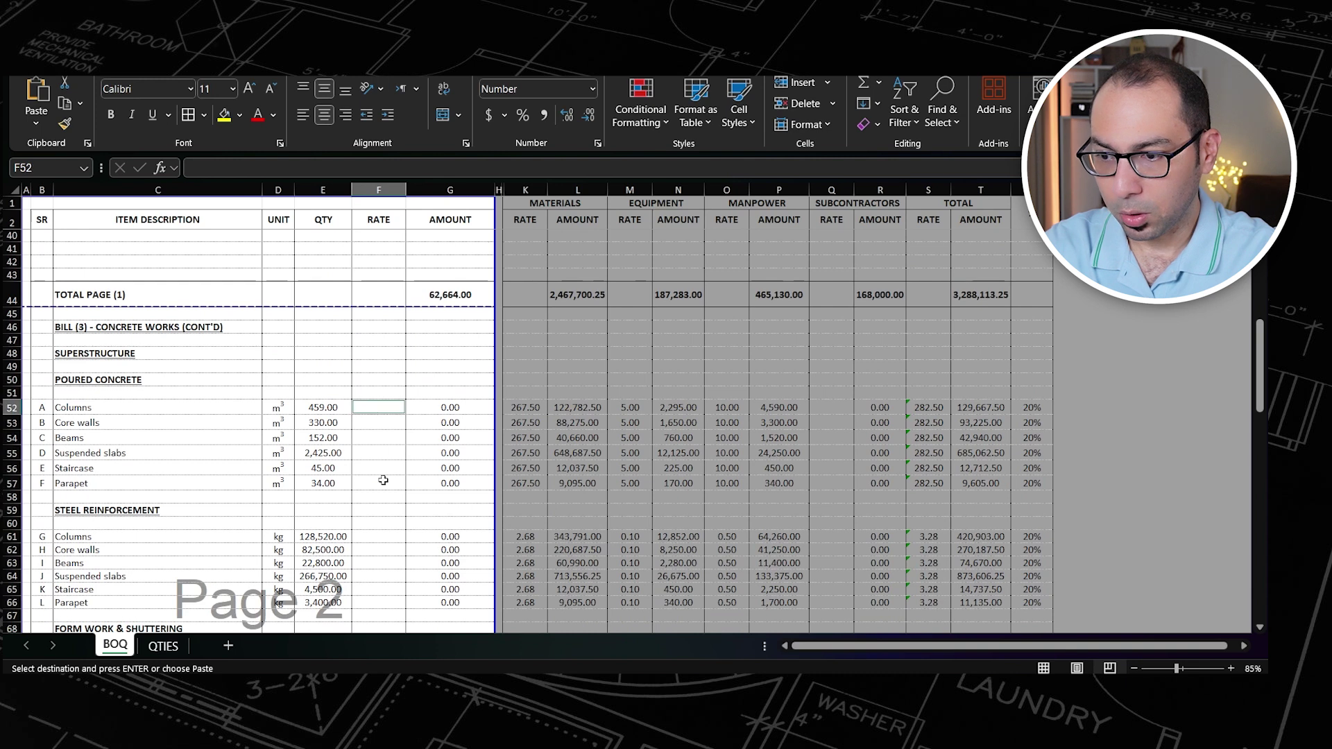
{"action": "left_click", "coordinate": [378, 483], "text": "shift"}
{"action": "scroll", "coordinate": [380, 493], "scroll_direction": "down", "scroll_amount": 1}
{"action": "scroll", "coordinate": [380, 499], "scroll_direction": "down", "scroll_amount": 1}
{"action": "left_click", "coordinate": [377, 460], "text": "ctrl"}
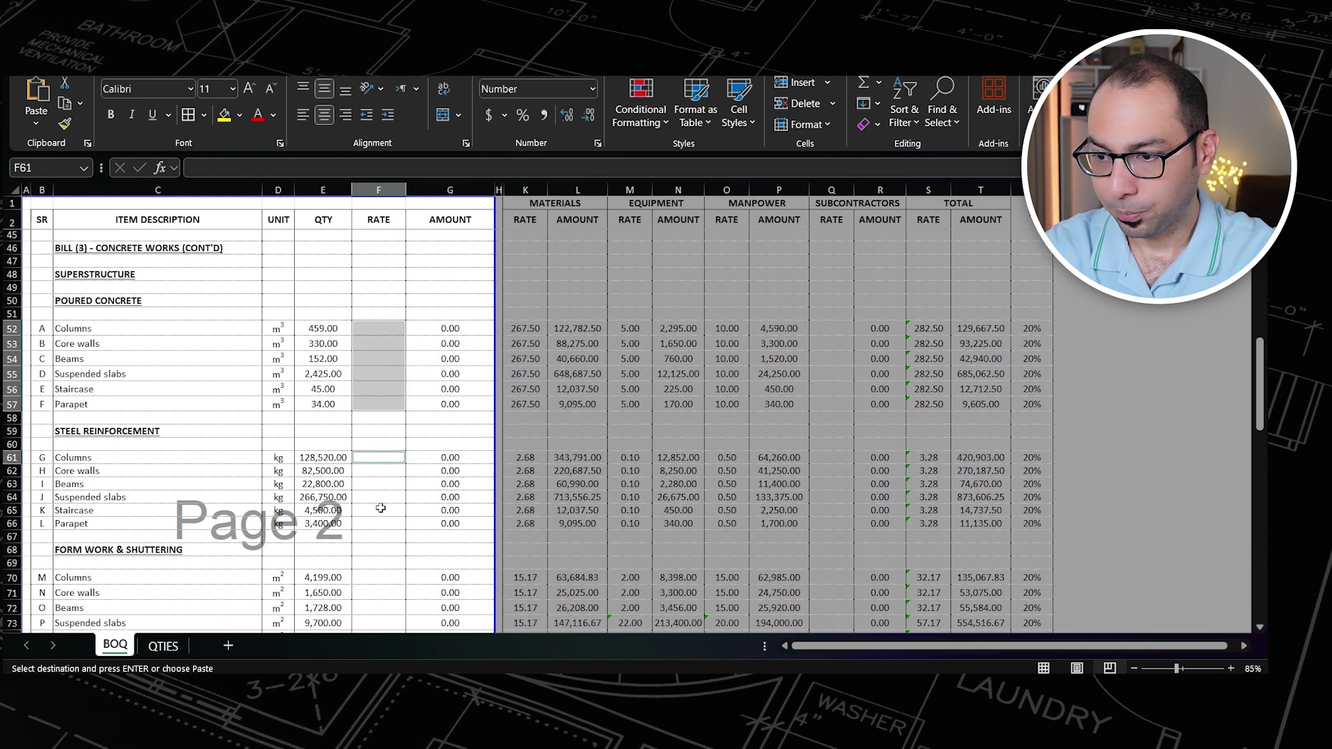
{"action": "left_click", "coordinate": [378, 521], "text": "shift"}
{"action": "scroll", "coordinate": [377, 498], "scroll_direction": "down", "scroll_amount": 2}
{"action": "scroll", "coordinate": [378, 499], "scroll_direction": "down", "scroll_amount": 1}
{"action": "left_click", "coordinate": [378, 459], "text": "ctrl"}
{"action": "left_click", "coordinate": [379, 534], "text": "shift"}
{"action": "scroll", "coordinate": [379, 484], "scroll_direction": "down", "scroll_amount": 2}
{"action": "left_click", "coordinate": [377, 509], "text": "ctrl"}
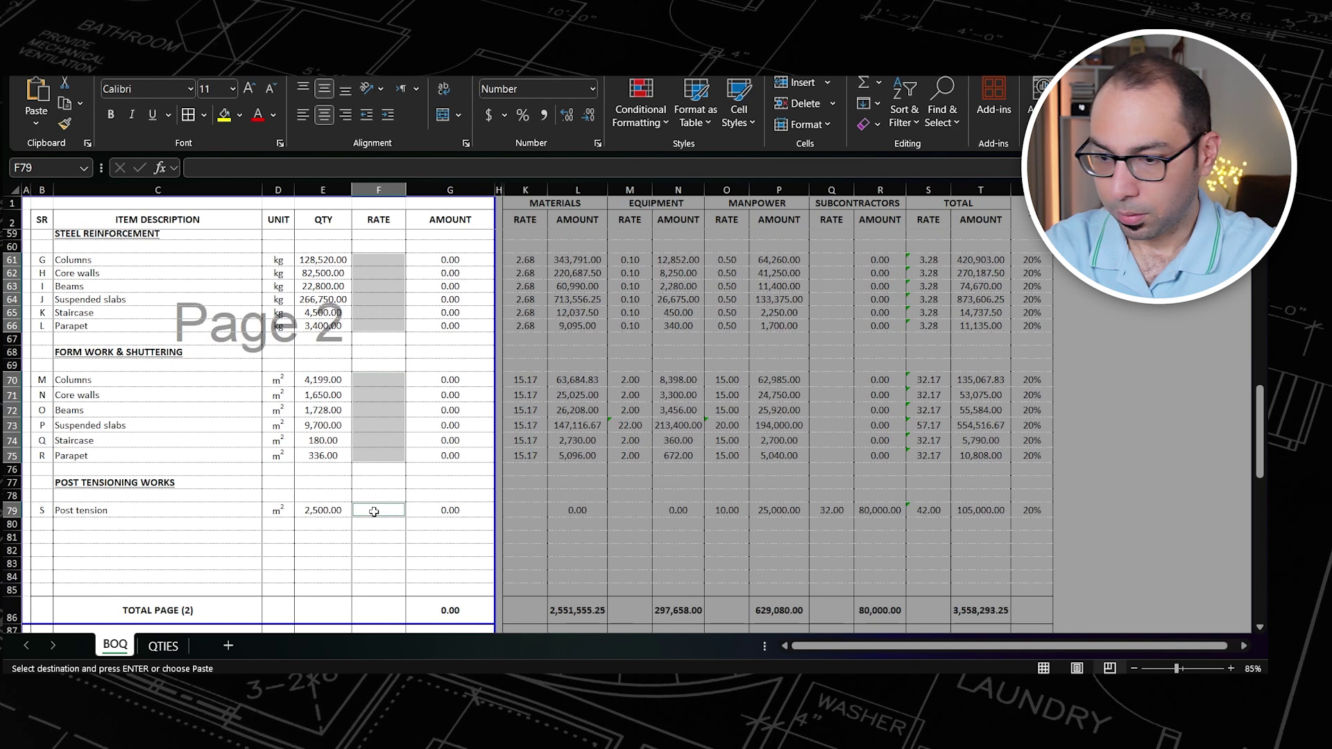
{"action": "key", "text": "Return"}
{"action": "left_click", "coordinate": [383, 545]}
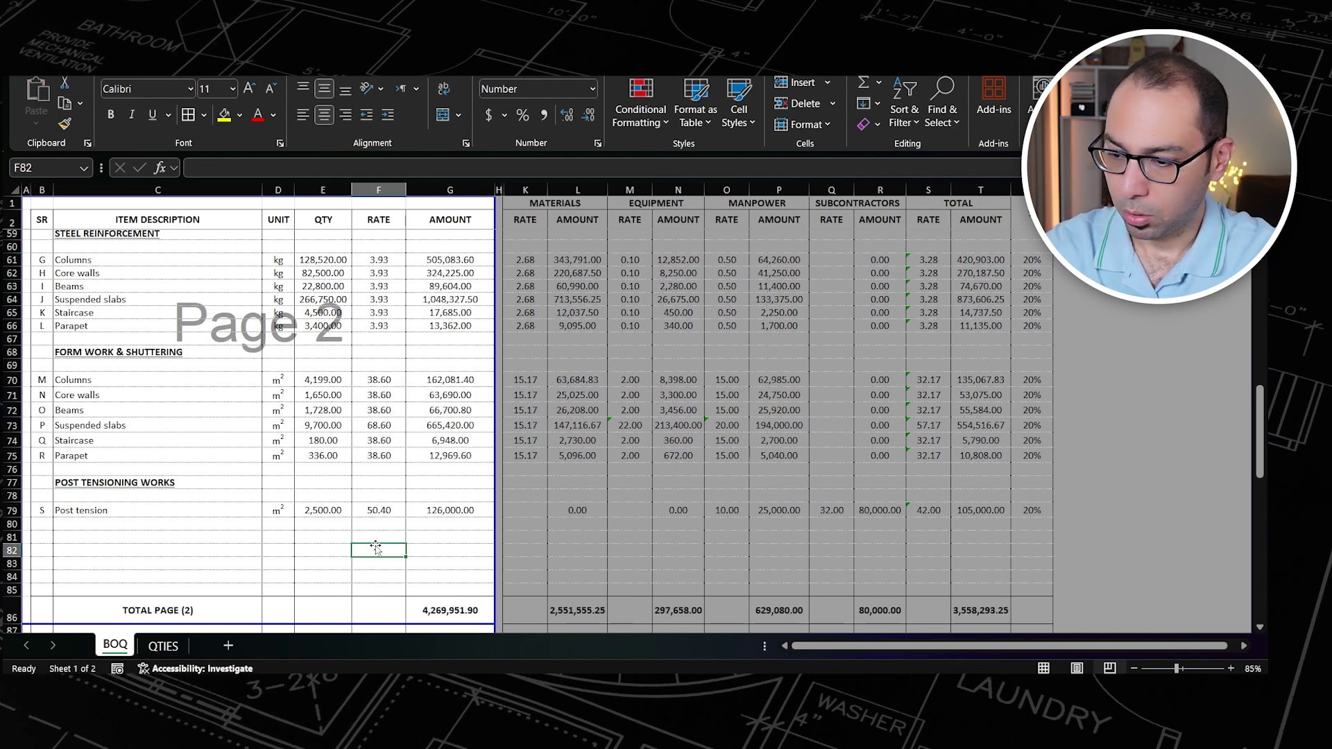
{"action": "scroll", "coordinate": [383, 510], "scroll_direction": "down", "scroll_amount": 7}
{"action": "scroll", "coordinate": [428, 516], "scroll_direction": "down", "scroll_amount": 9}
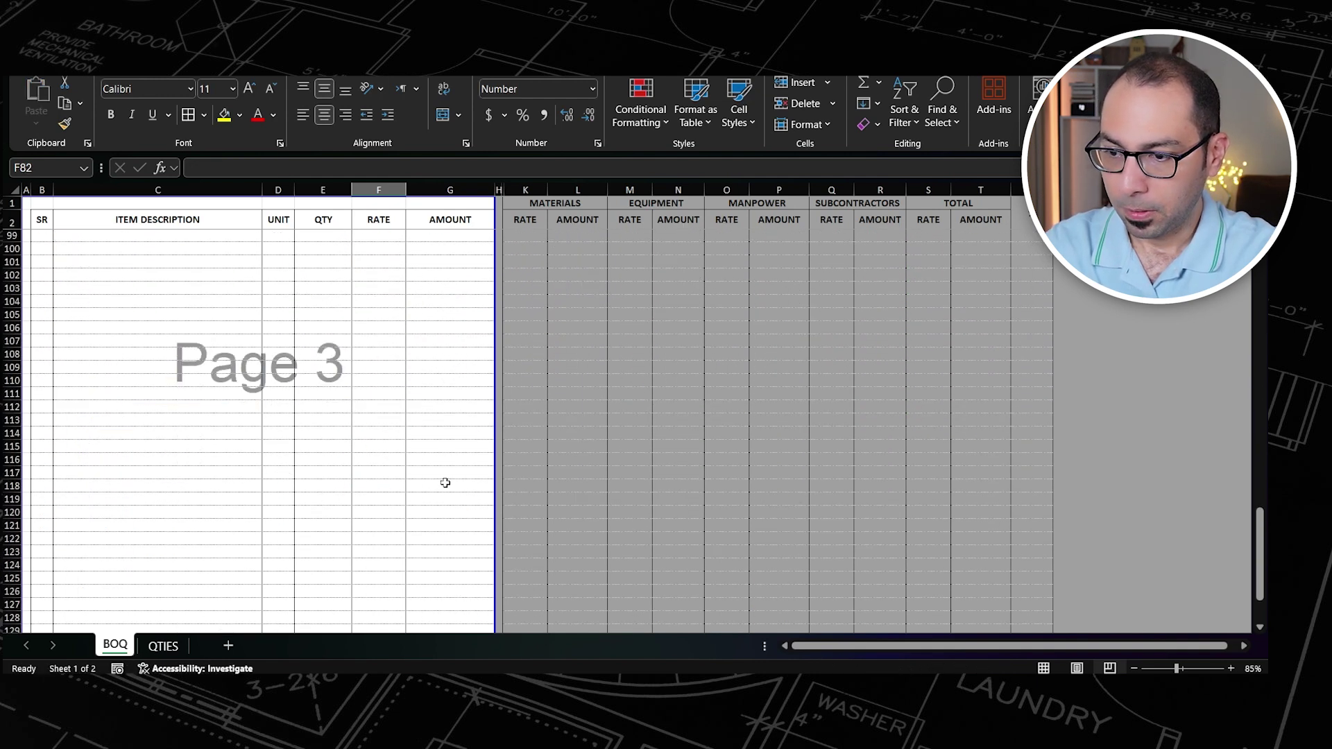
Step: Enter =G130/T130-1 in U130, showing an overall markup of 20%
{"action": "left_click", "coordinate": [446, 570]}
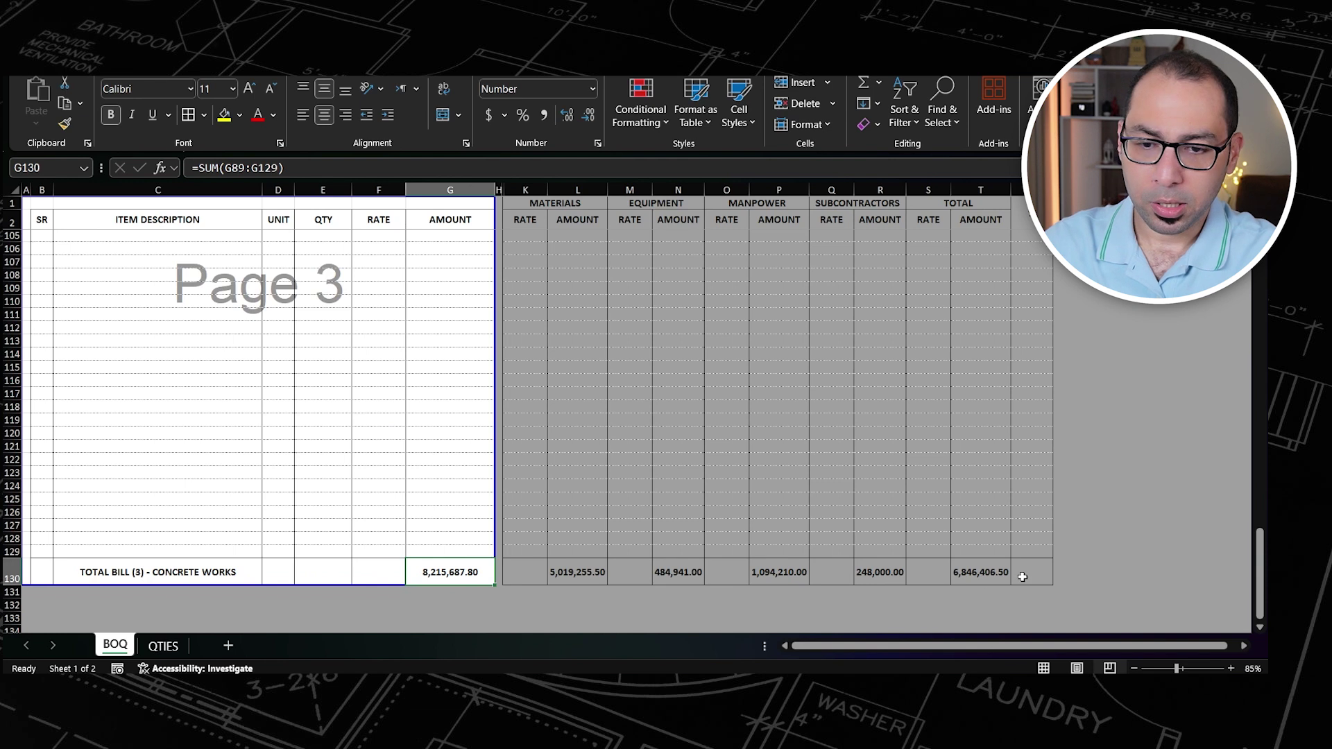
{"action": "scroll", "coordinate": [1034, 528], "scroll_direction": "down", "scroll_amount": 2}
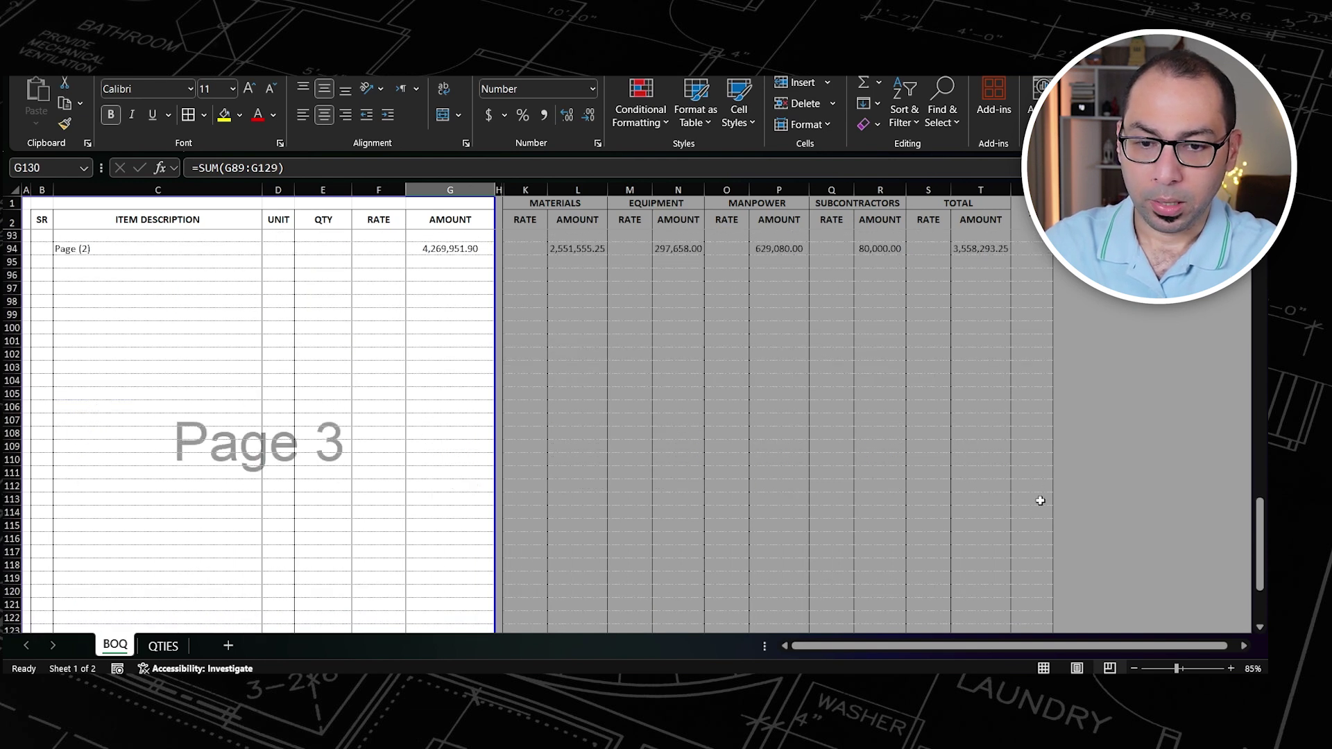
{"action": "left_click", "coordinate": [1033, 493]}
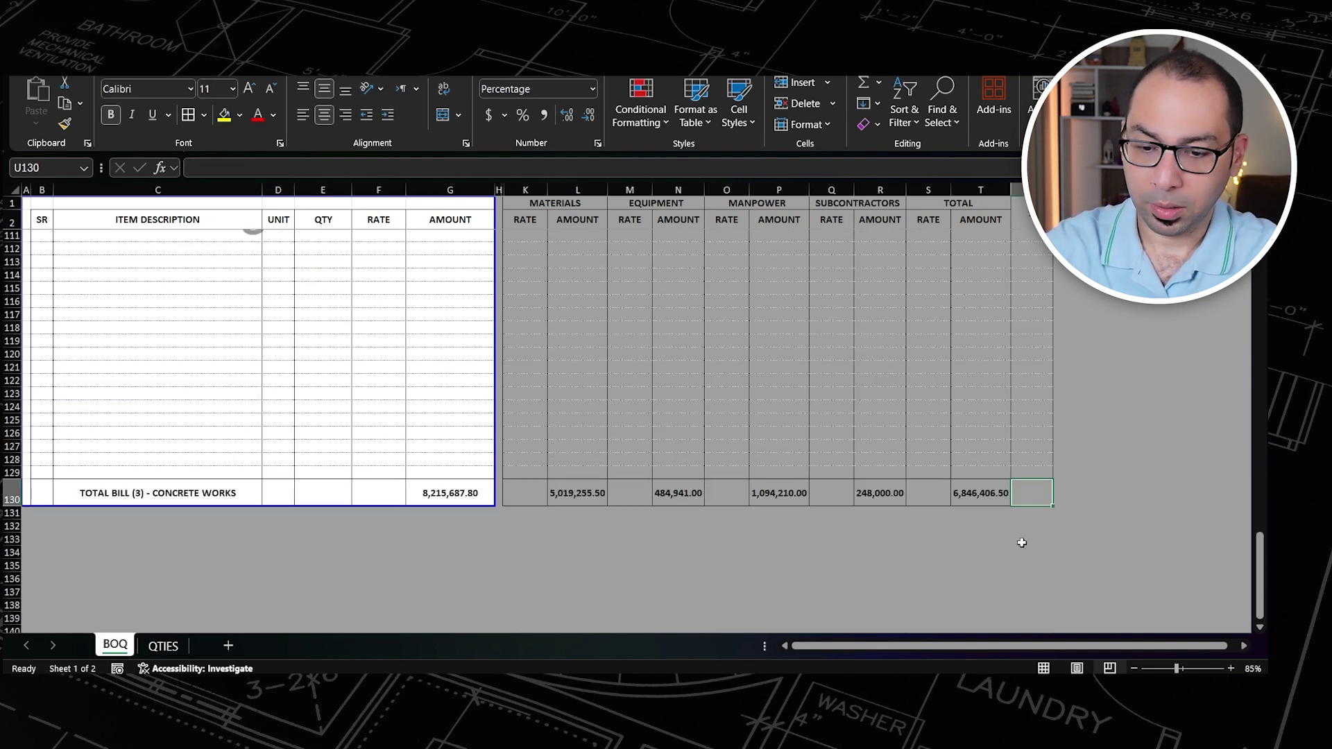
{"action": "type", "text": "="}
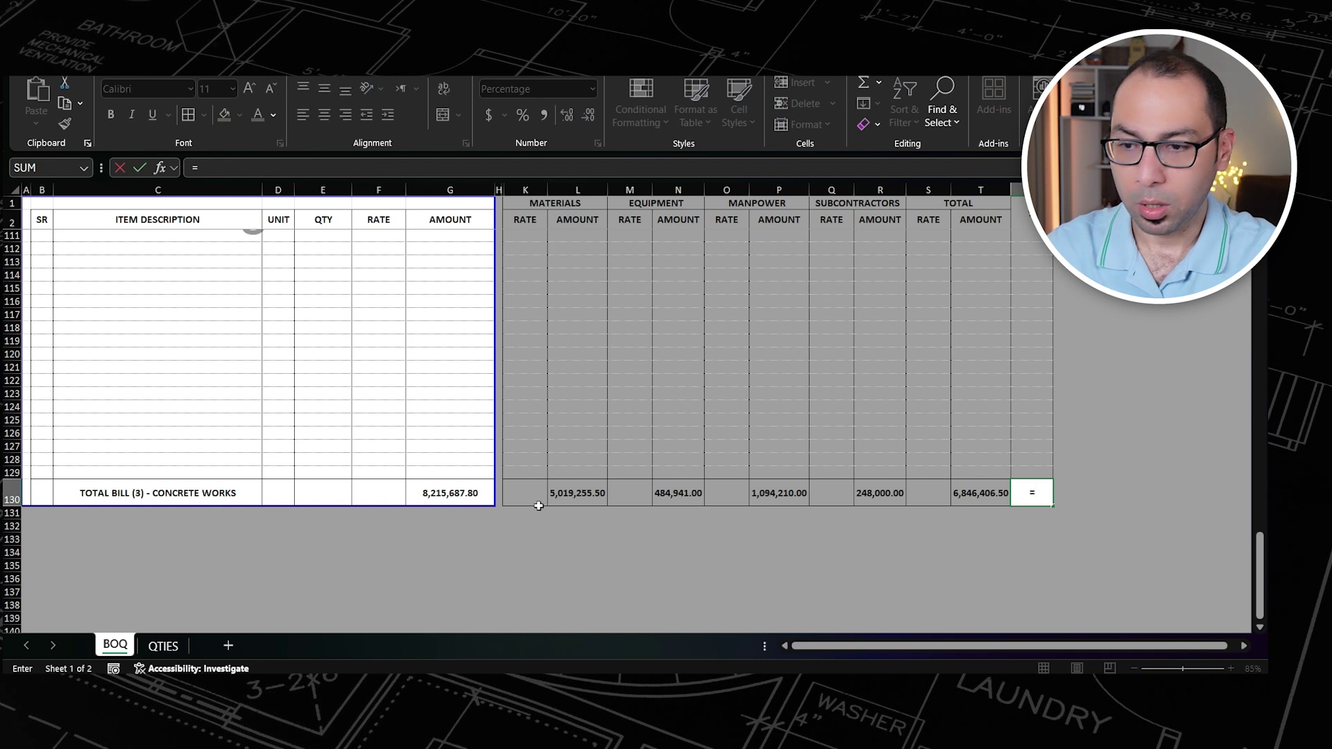
{"action": "left_click", "coordinate": [452, 493]}
{"action": "type", "text": "/"}
{"action": "left_click", "coordinate": [962, 495]}
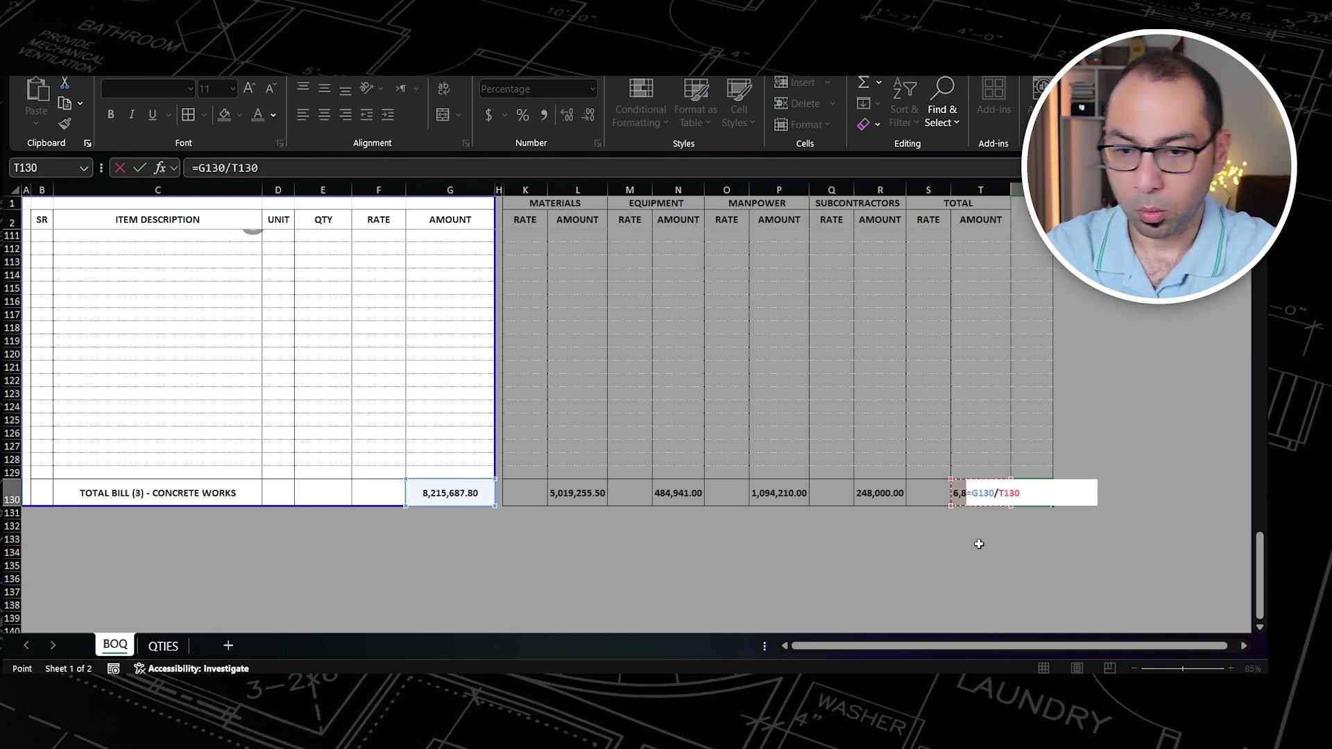
{"action": "type", "text": "-1"}
{"action": "key", "text": "Return"}
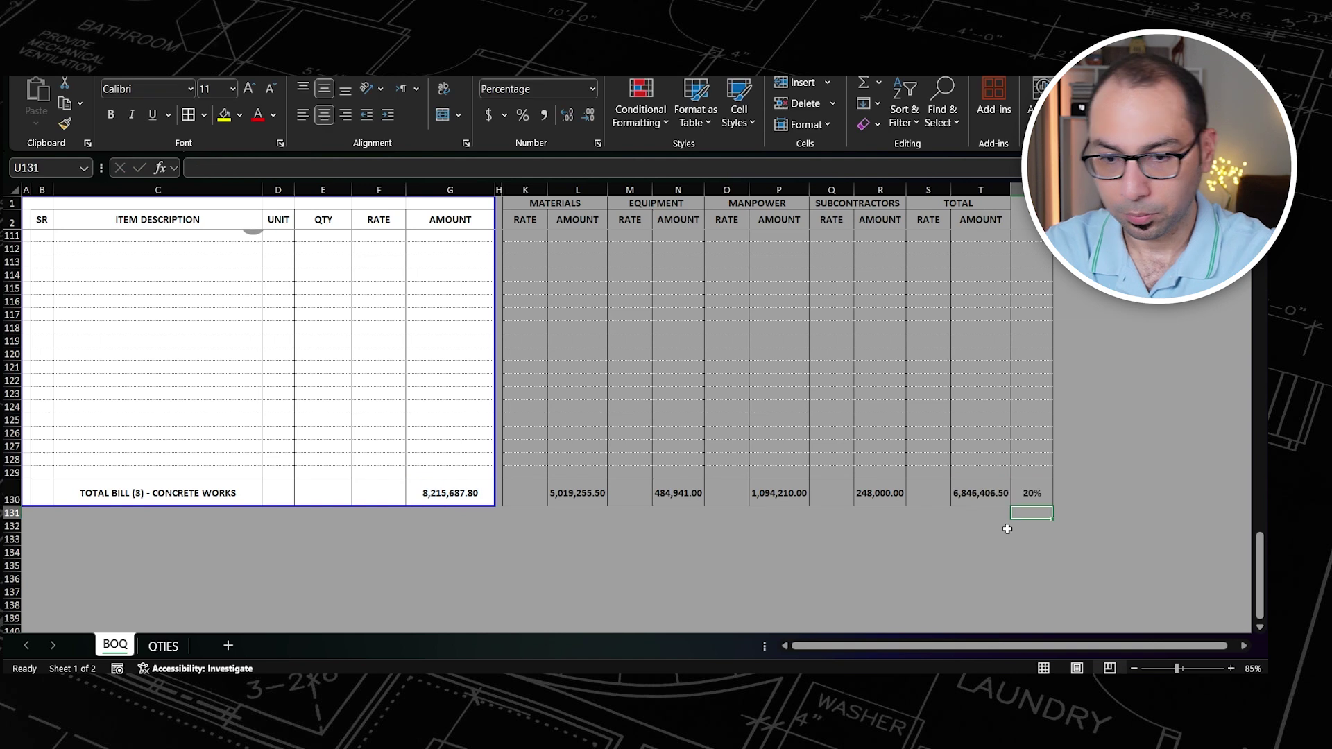
{"action": "left_click", "coordinate": [1034, 491]}
Step: Set 25% markup in the page 1 Suspended slabs cells U14, U22 and U31
{"action": "scroll", "coordinate": [1037, 451], "scroll_direction": "up", "scroll_amount": 15}
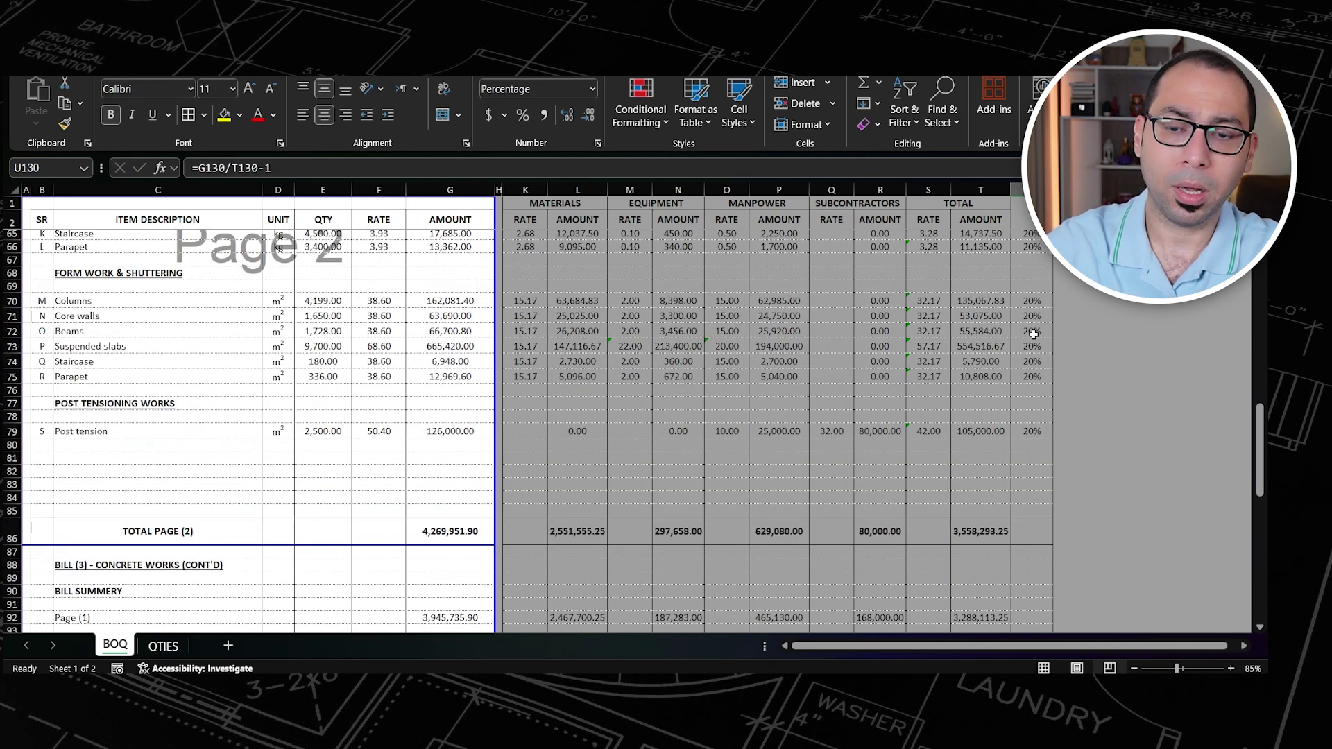
{"action": "scroll", "coordinate": [1031, 335], "scroll_direction": "up", "scroll_amount": 7}
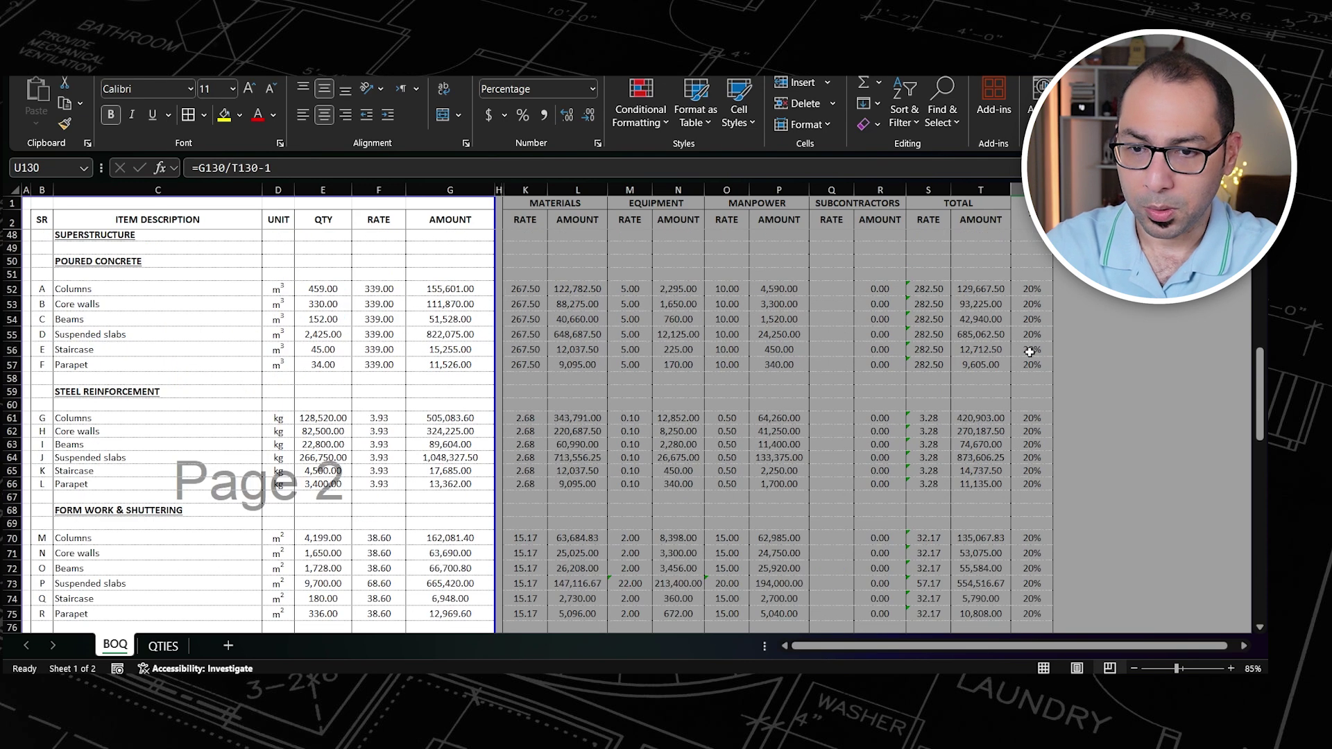
{"action": "scroll", "coordinate": [954, 429], "scroll_direction": "up", "scroll_amount": 10}
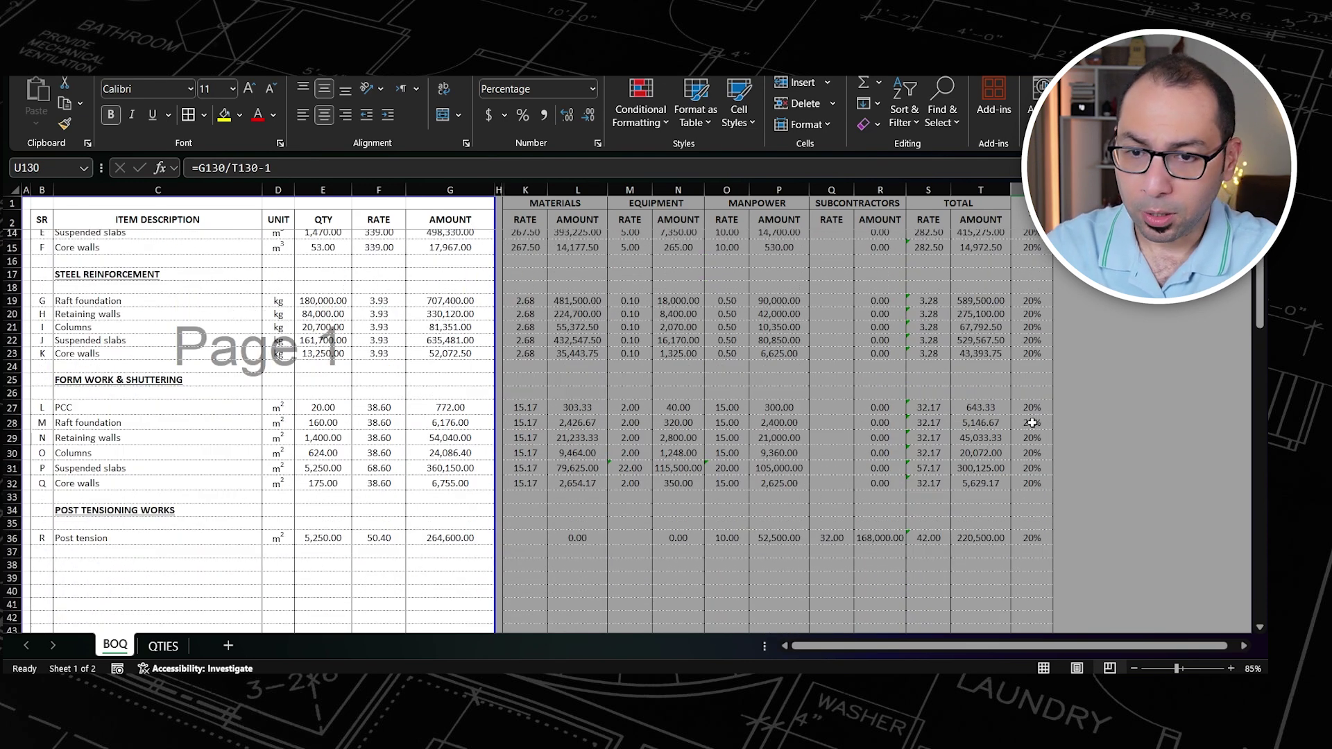
{"action": "scroll", "coordinate": [150, 378], "scroll_direction": "up", "scroll_amount": 4}
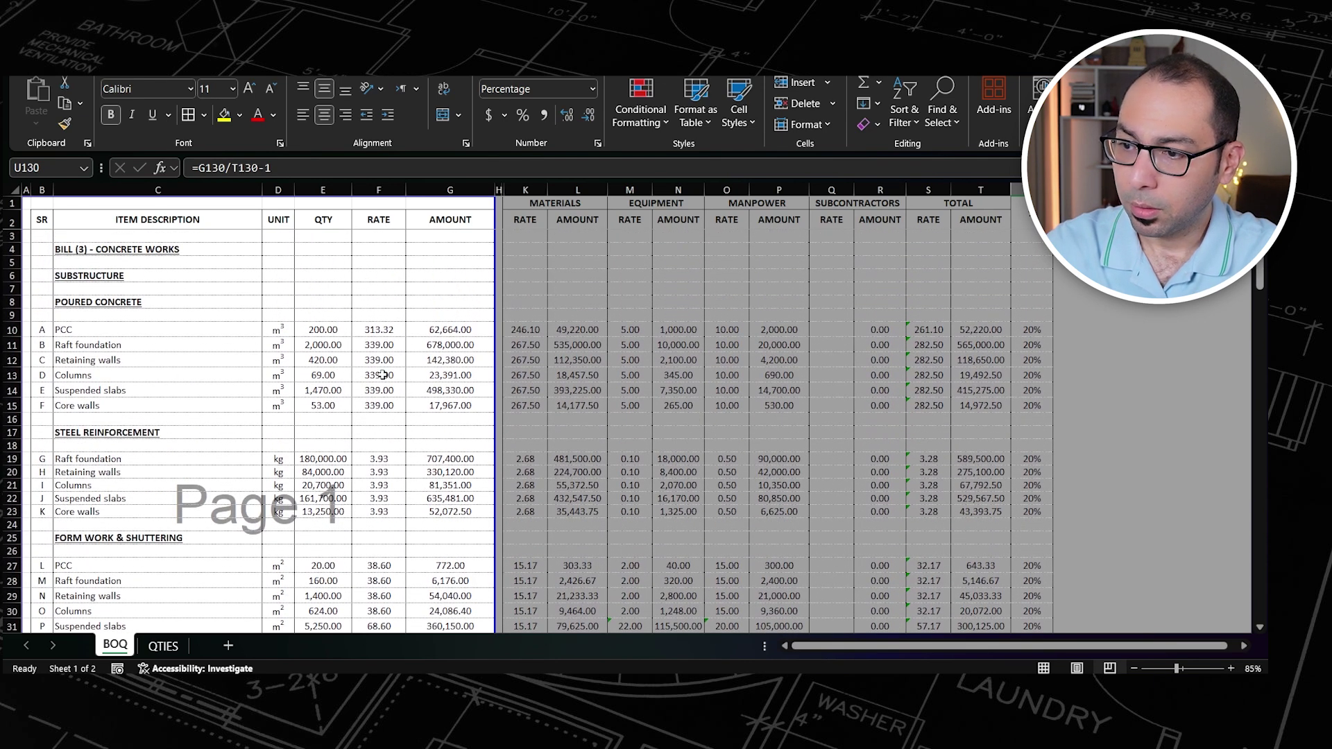
{"action": "left_click", "coordinate": [1036, 391]}
{"action": "type", "text": "25"}
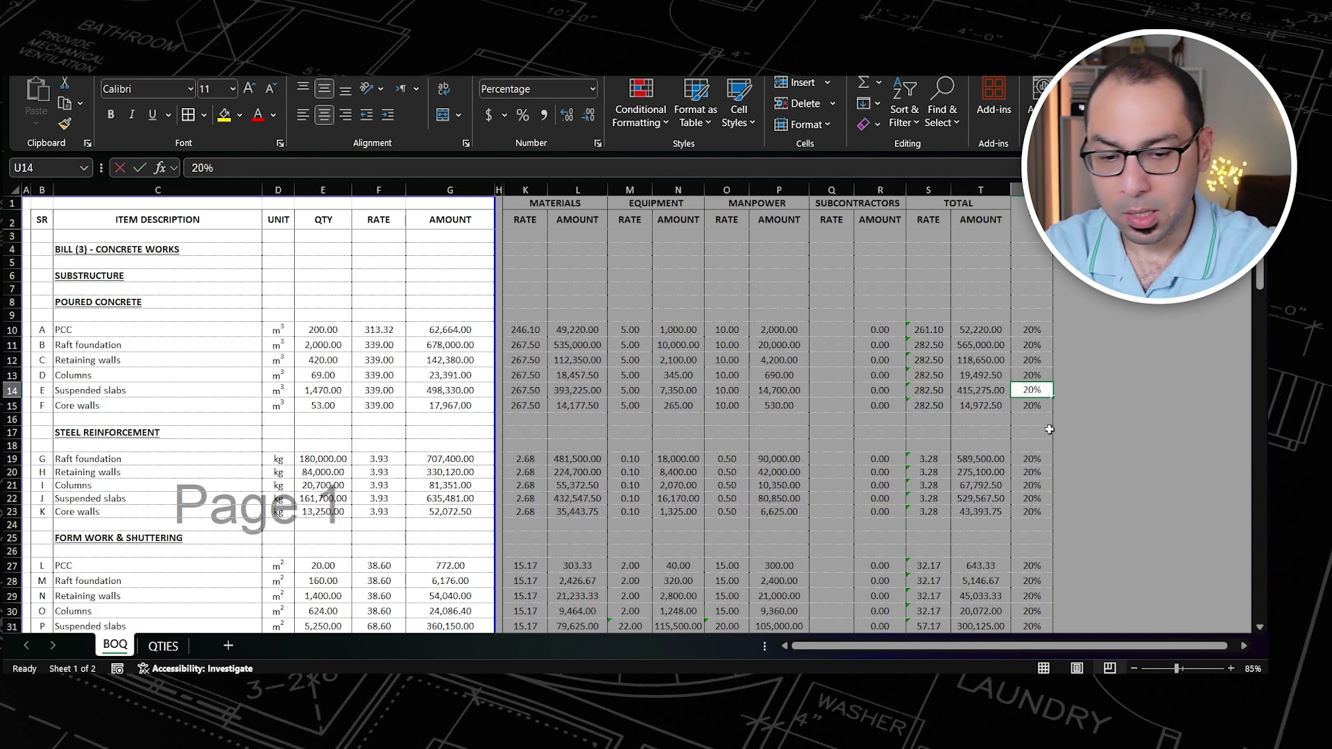
{"action": "key", "text": "Return"}
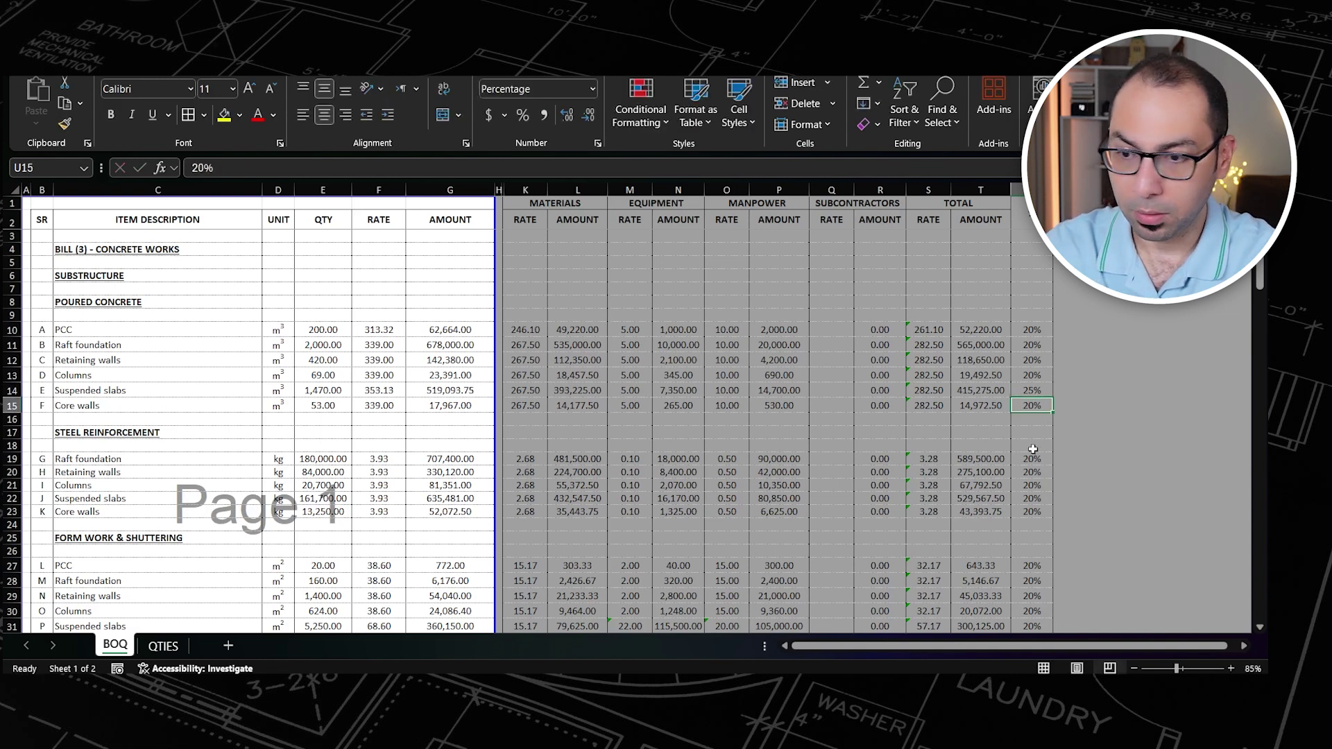
{"action": "scroll", "coordinate": [1031, 451], "scroll_direction": "down", "scroll_amount": 1}
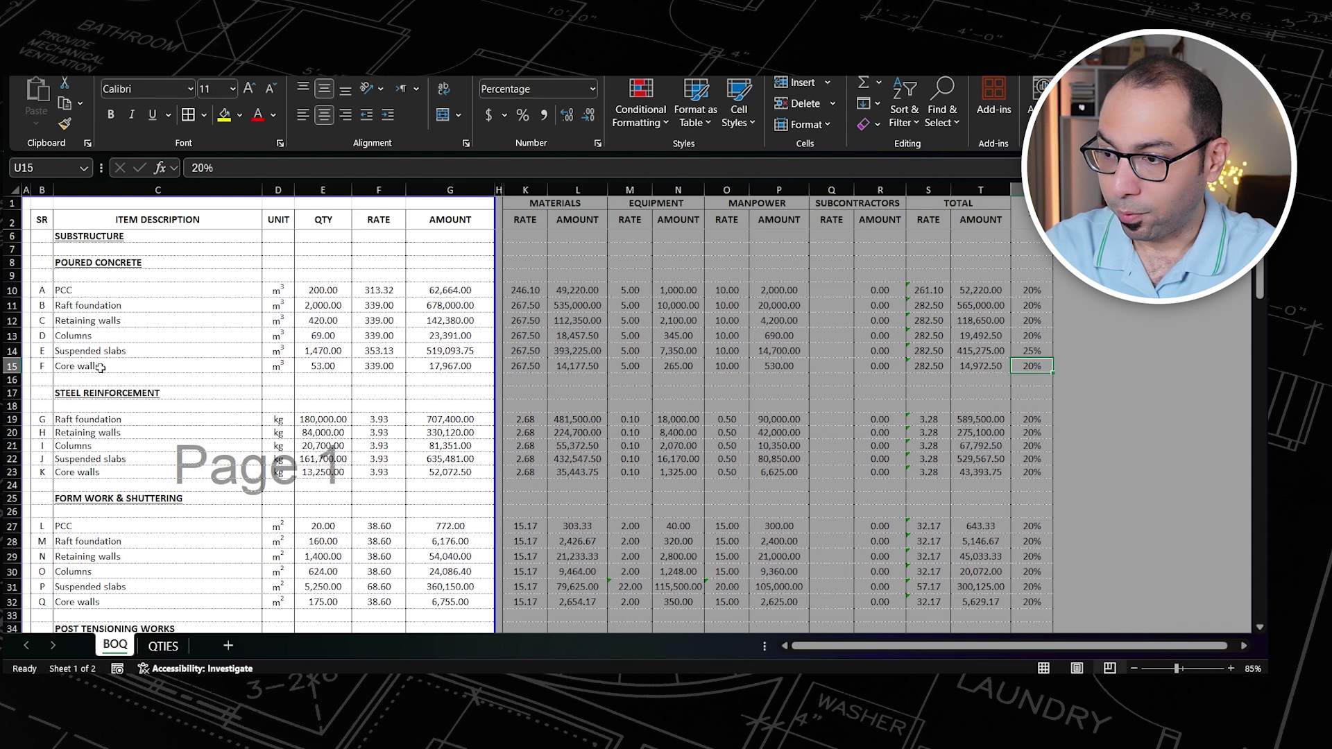
{"action": "left_click", "coordinate": [1028, 459]}
{"action": "type", "text": "25"}
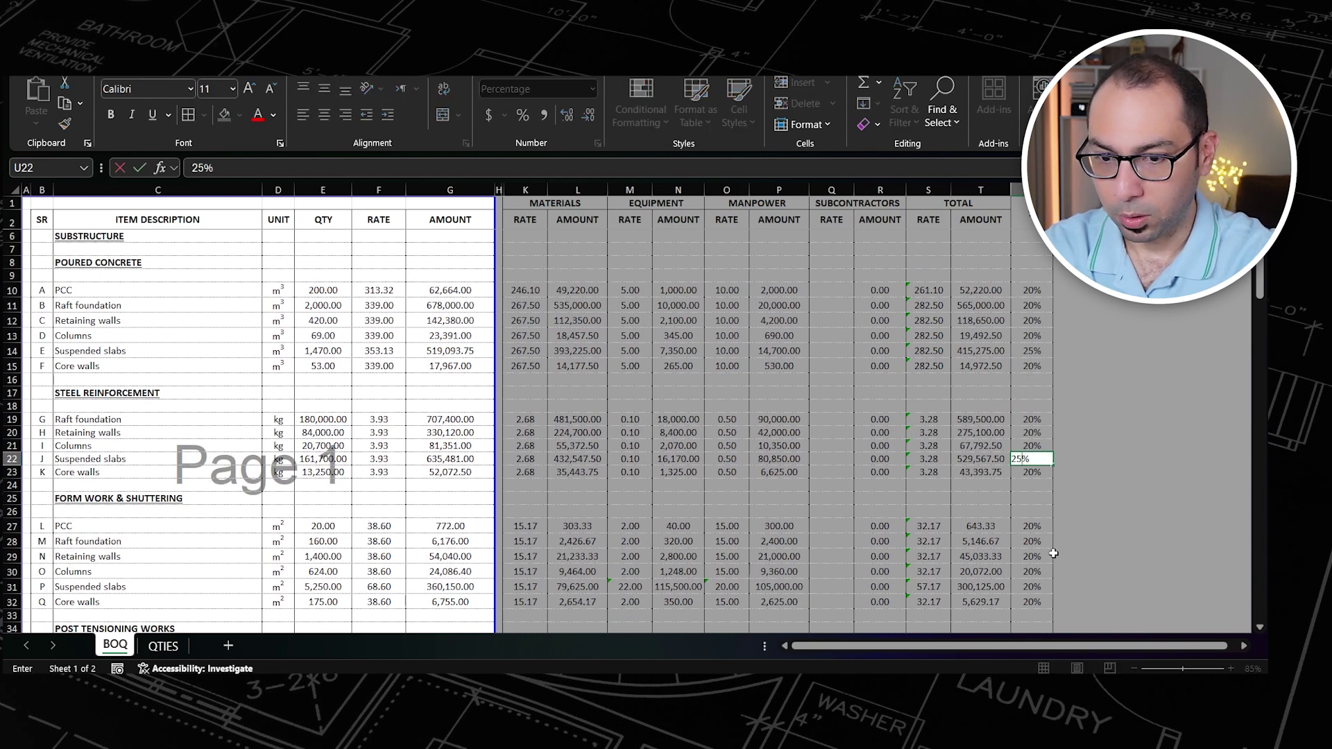
{"action": "left_click", "coordinate": [1033, 589]}
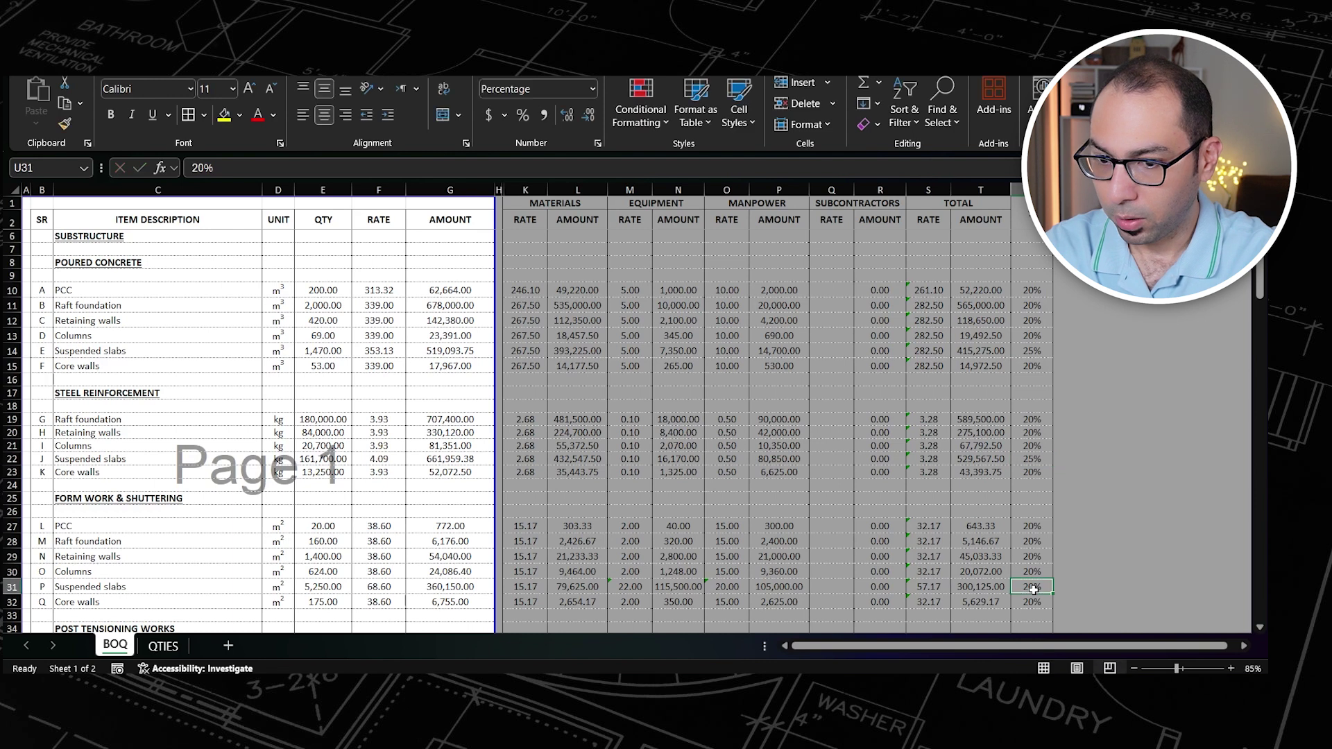
{"action": "type", "text": "25"}
{"action": "key", "text": "ctrl+Return"}
Step: Copy the 25% markup into page 2 Suspended slabs cells U55, U64 and U73
{"action": "key", "text": "ctrl+c"}
{"action": "scroll", "coordinate": [1031, 548], "scroll_direction": "down", "scroll_amount": 8}
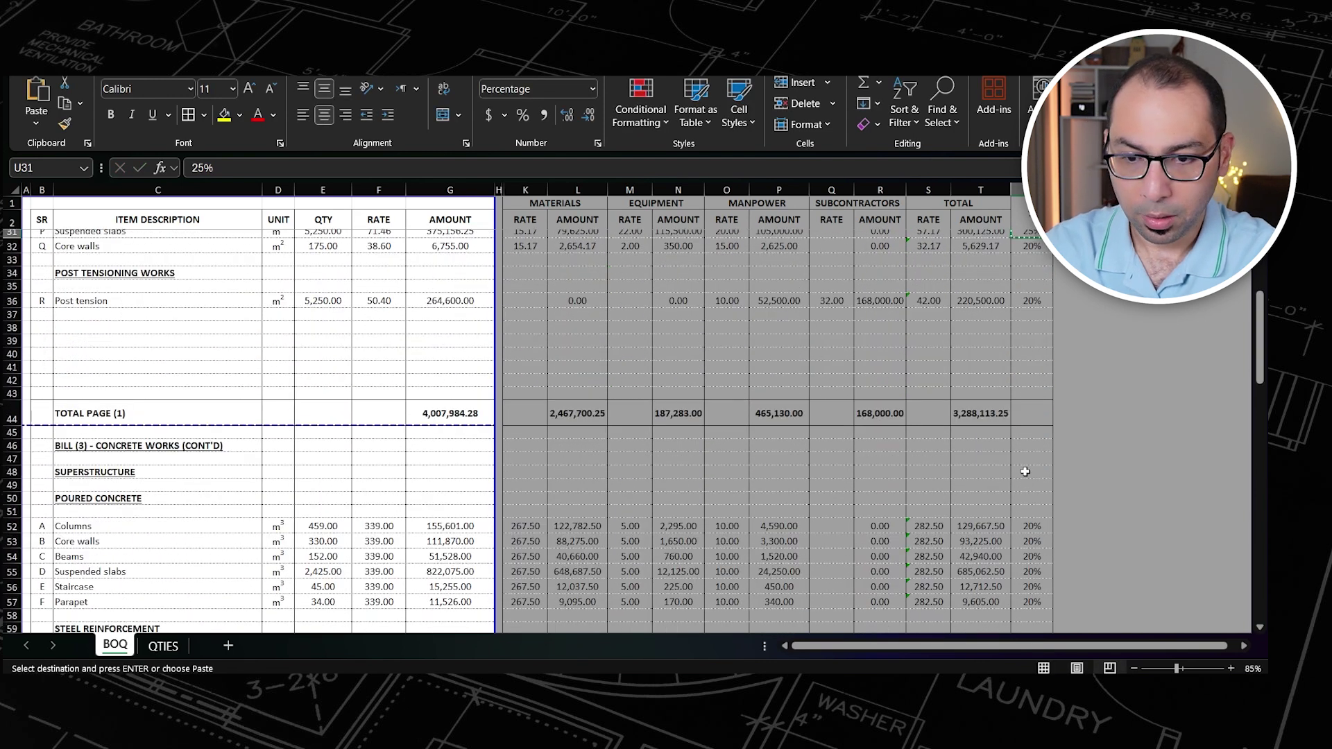
{"action": "scroll", "coordinate": [1025, 472], "scroll_direction": "down", "scroll_amount": 3}
{"action": "left_click", "coordinate": [1030, 452]}
{"action": "scroll", "coordinate": [1029, 500], "scroll_direction": "down", "scroll_amount": 1}
{"action": "left_click", "coordinate": [1029, 538], "text": "ctrl"}
{"action": "scroll", "coordinate": [1028, 538], "scroll_direction": "down", "scroll_amount": 4}
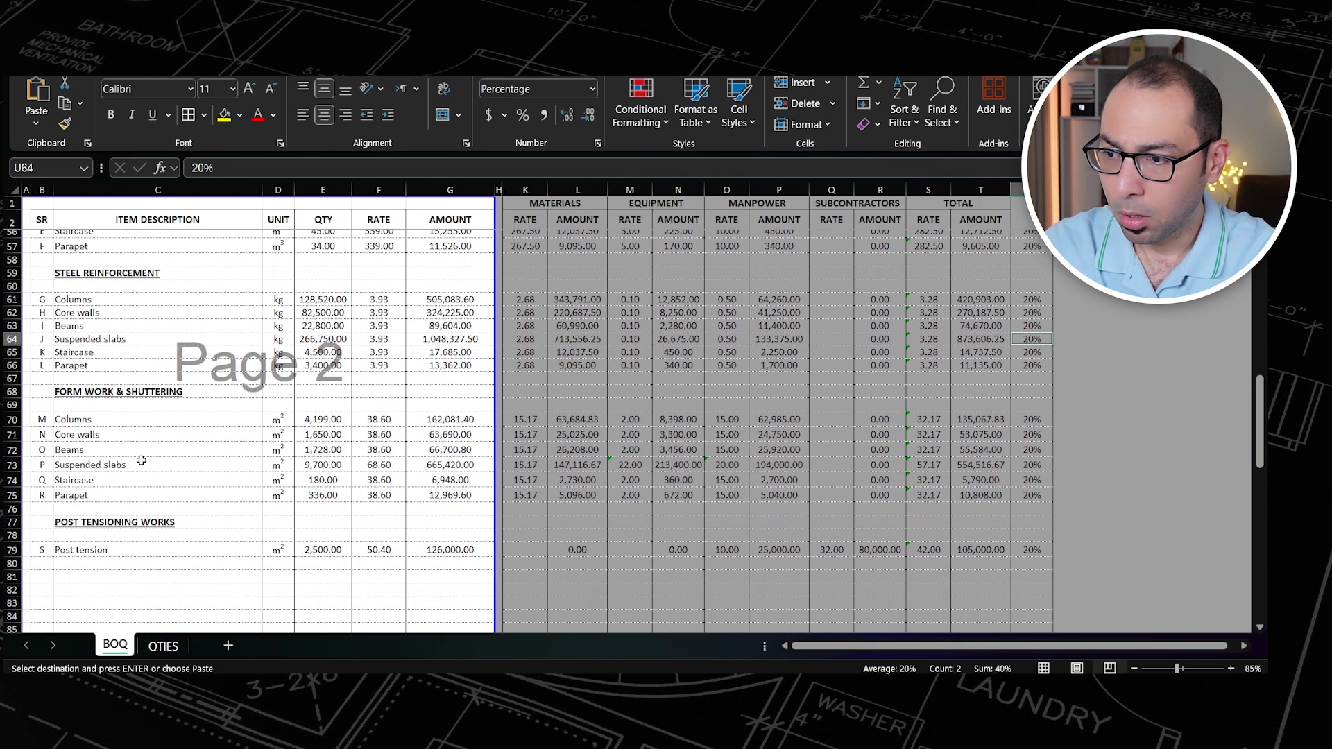
{"action": "left_click", "coordinate": [1041, 464], "text": "ctrl"}
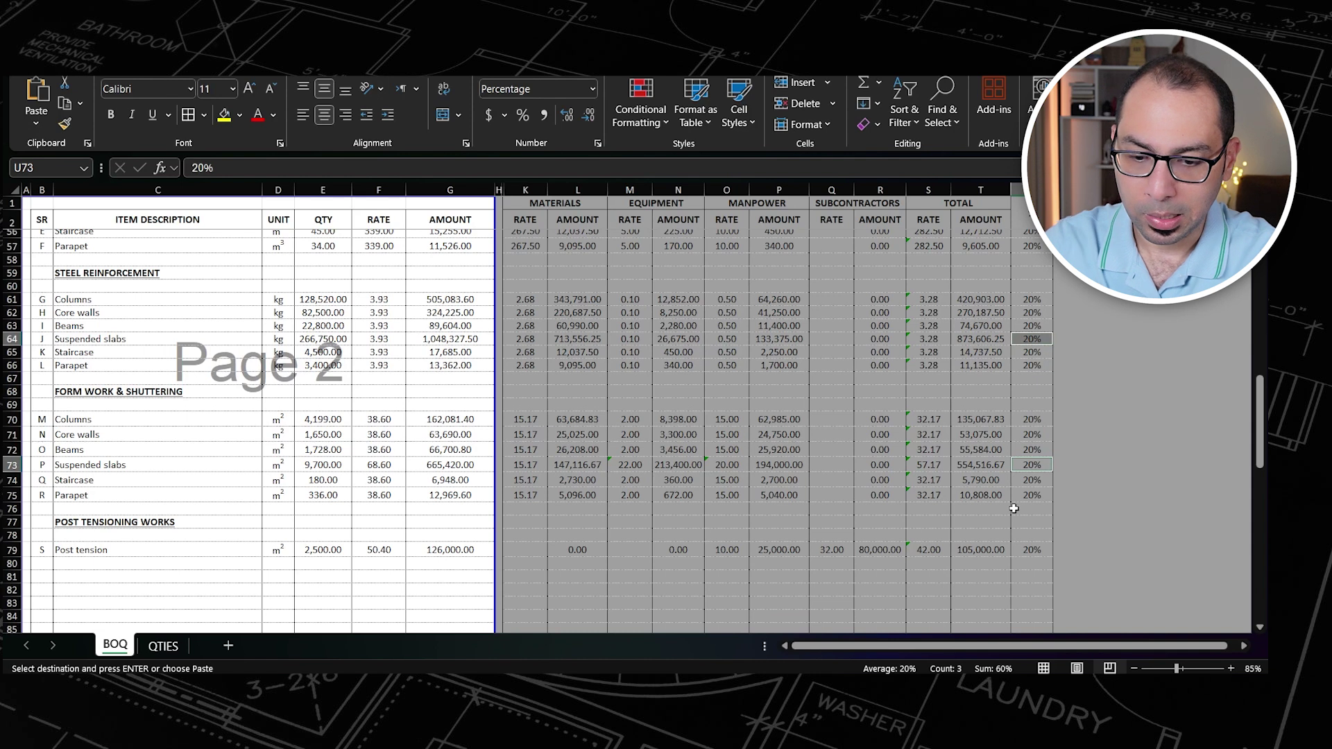
{"action": "key", "text": "Return"}
{"action": "scroll", "coordinate": [1033, 389], "scroll_direction": "up", "scroll_amount": 2}
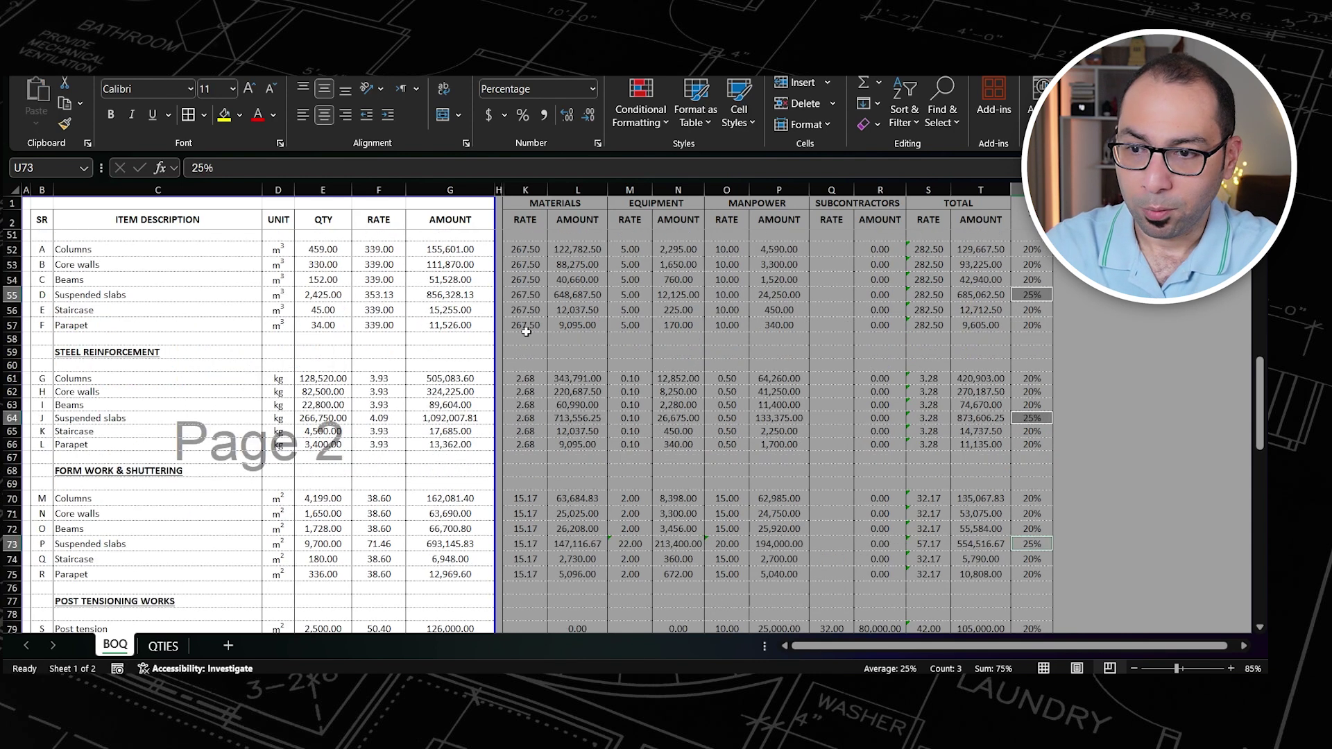
{"action": "scroll", "coordinate": [545, 349], "scroll_direction": "down", "scroll_amount": 15}
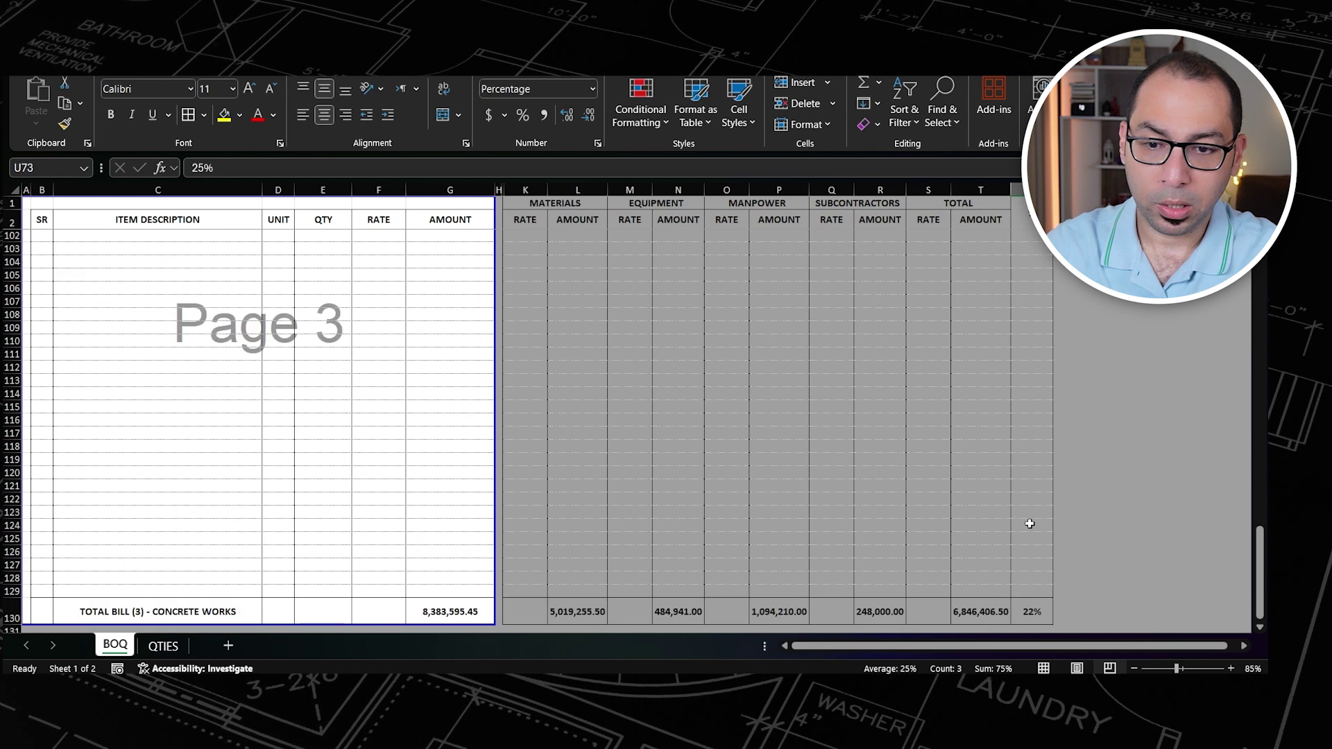
{"action": "scroll", "coordinate": [1029, 524], "scroll_direction": "down", "scroll_amount": 3}
{"action": "left_click", "coordinate": [1032, 493]}
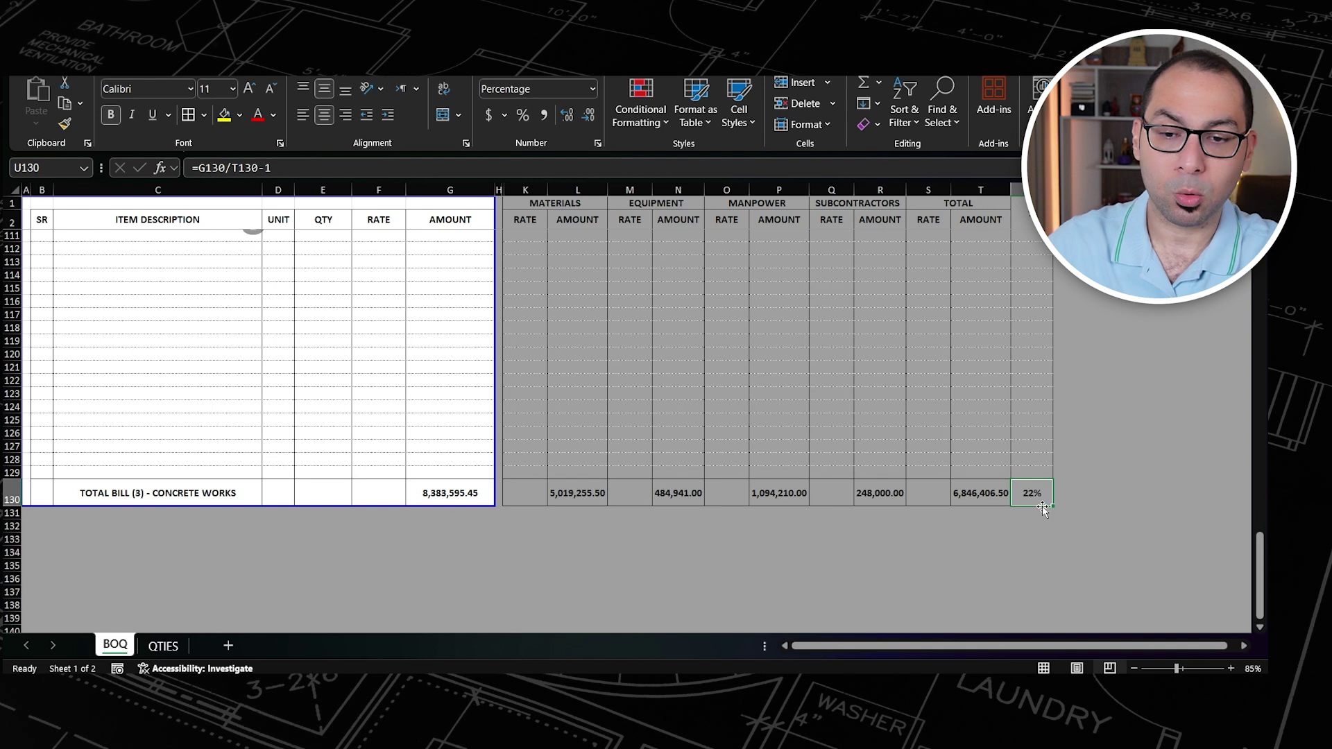
{"action": "left_click", "coordinate": [960, 494]}
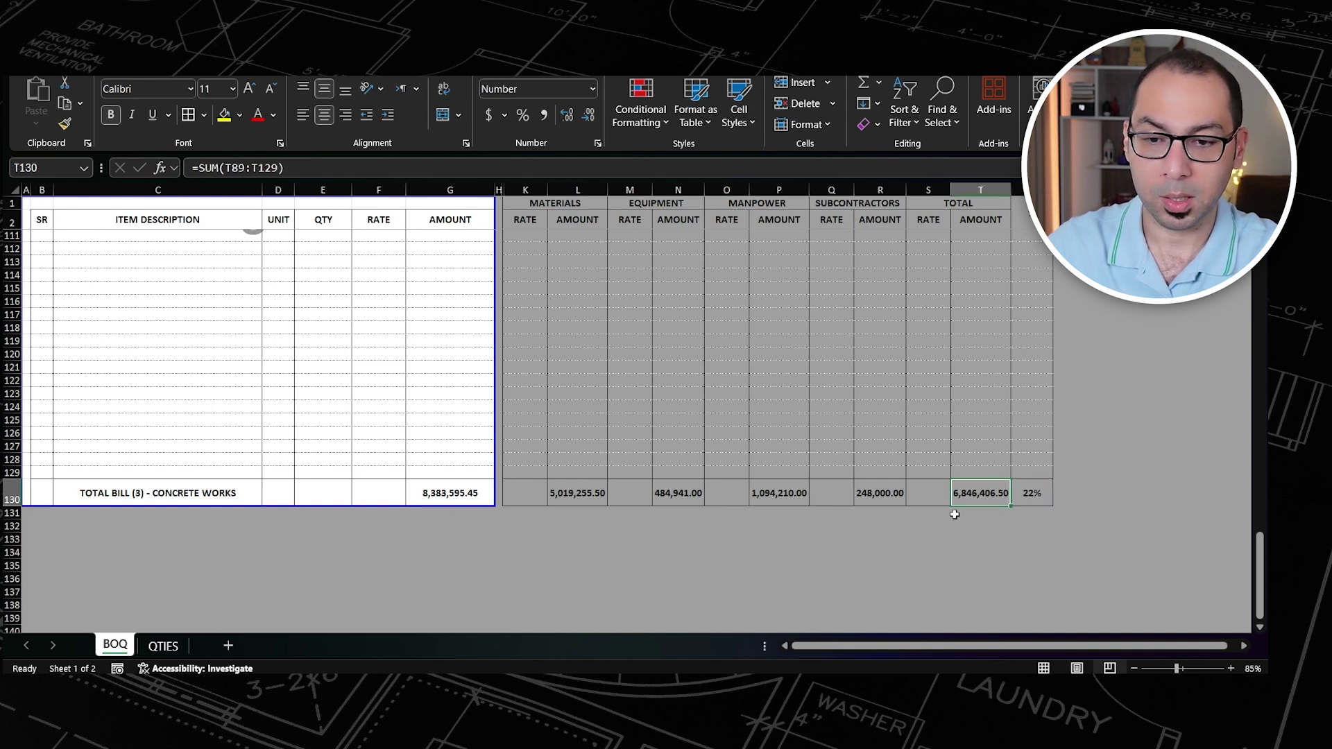
{"action": "left_click", "coordinate": [430, 494]}
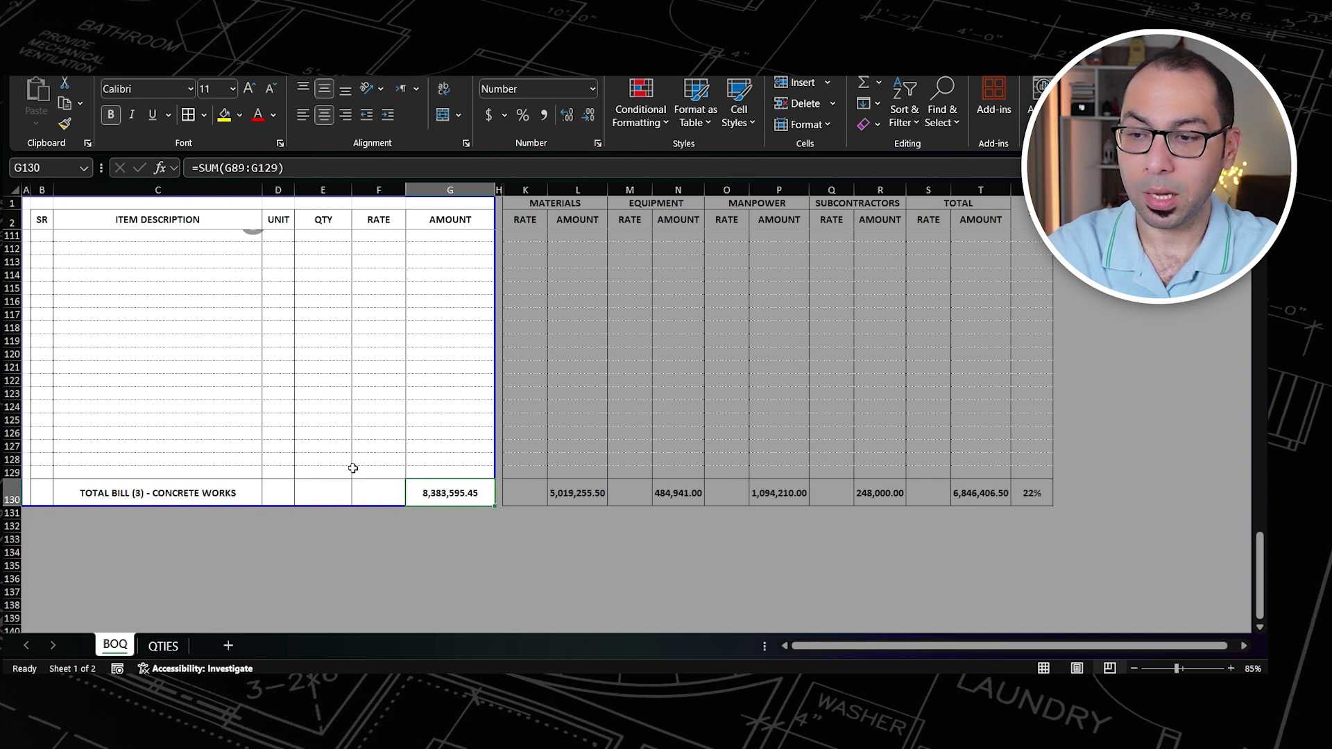
{"action": "scroll", "coordinate": [361, 451], "scroll_direction": "up", "scroll_amount": 9}
{"action": "scroll", "coordinate": [369, 435], "scroll_direction": "up", "scroll_amount": 20}
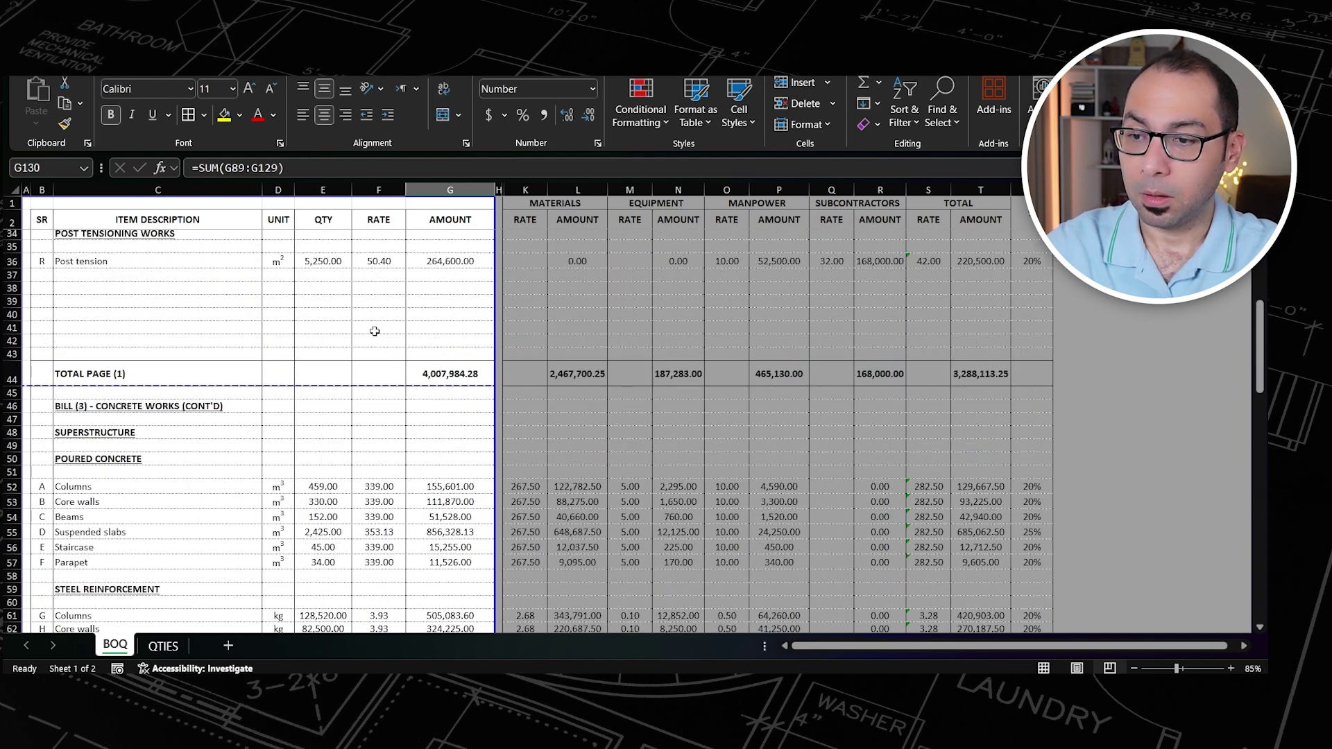
{"action": "scroll", "coordinate": [378, 298], "scroll_direction": "up", "scroll_amount": 3}
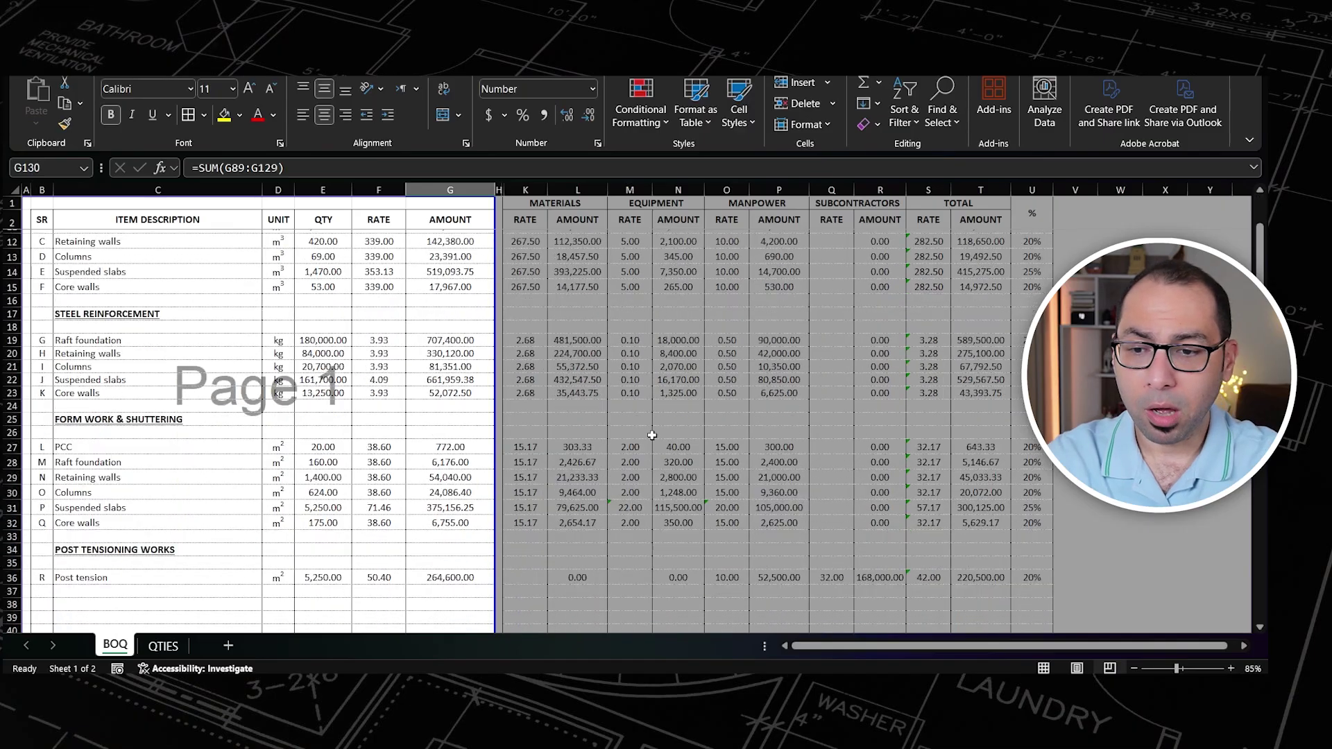
{"action": "scroll", "coordinate": [657, 442], "scroll_direction": "down", "scroll_amount": 10}
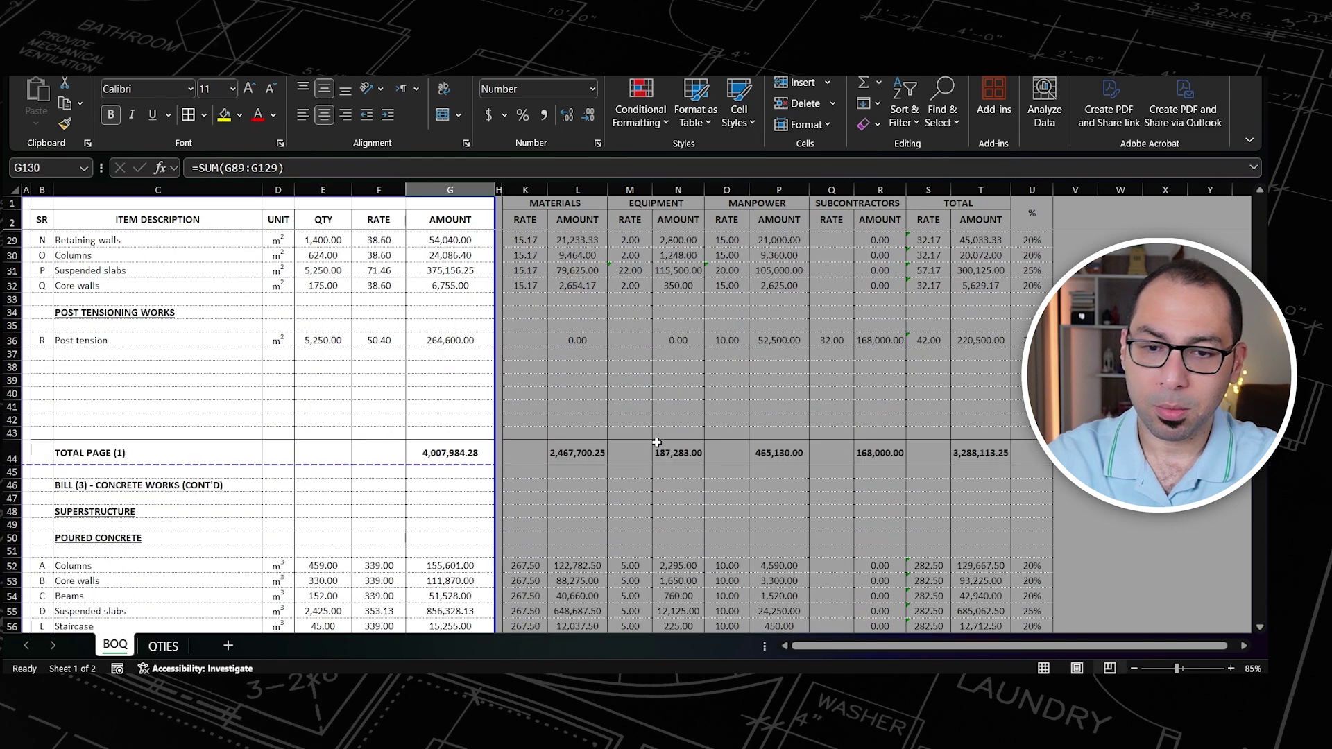
{"action": "scroll", "coordinate": [657, 442], "scroll_direction": "down", "scroll_amount": 5}
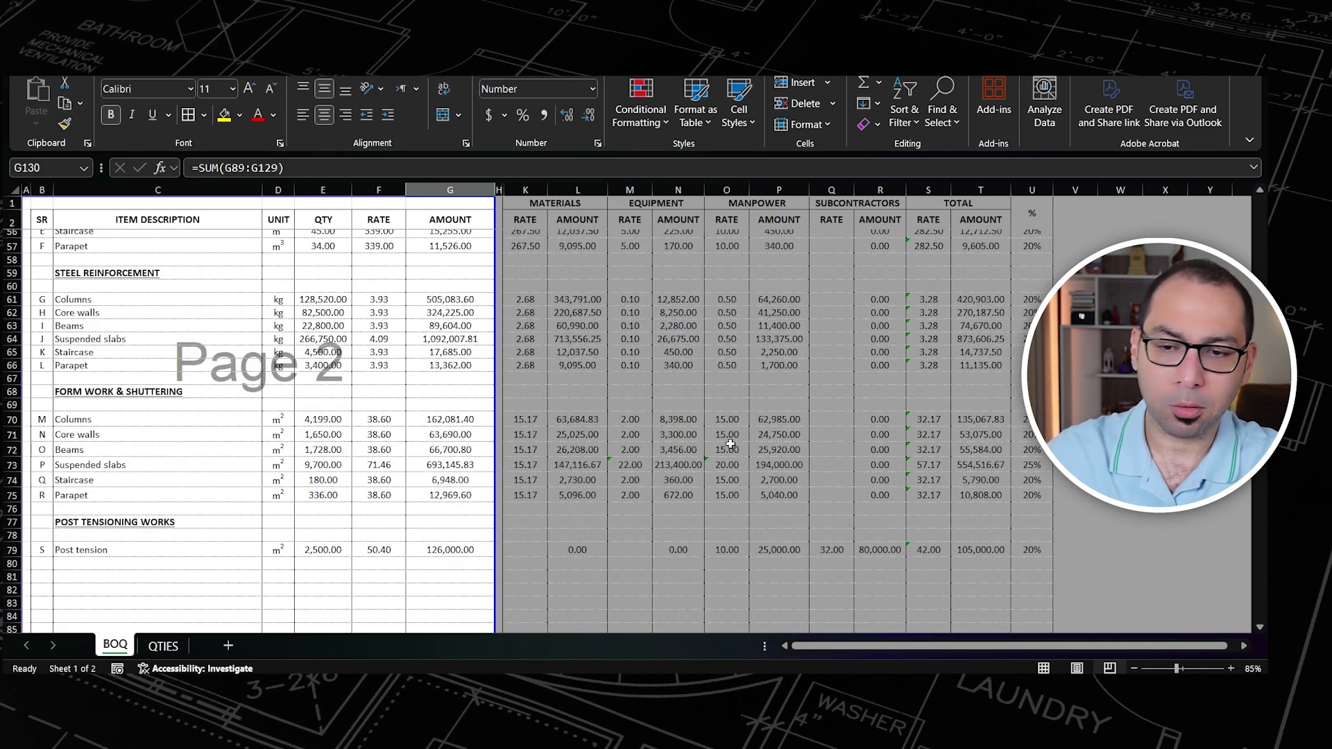
{"action": "scroll", "coordinate": [734, 452], "scroll_direction": "up", "scroll_amount": 18}
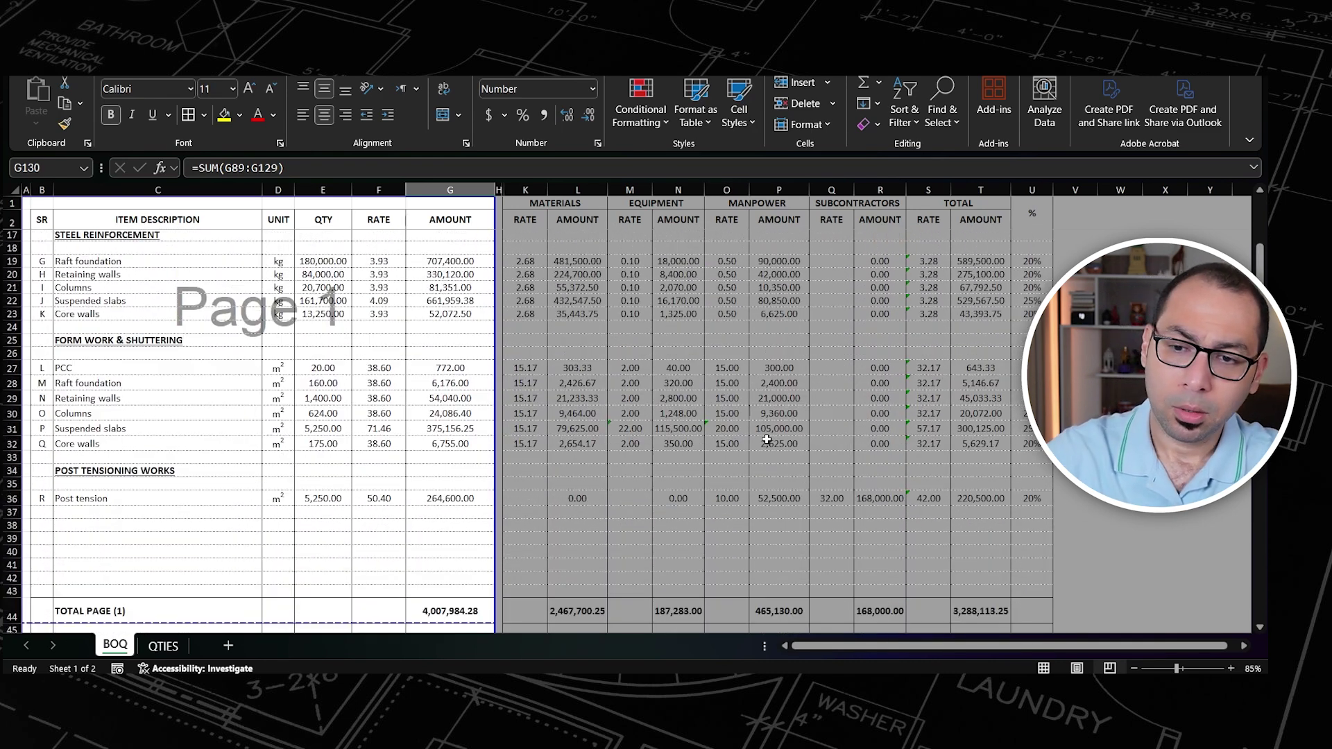
{"action": "scroll", "coordinate": [931, 321], "scroll_direction": "down", "scroll_amount": 1}
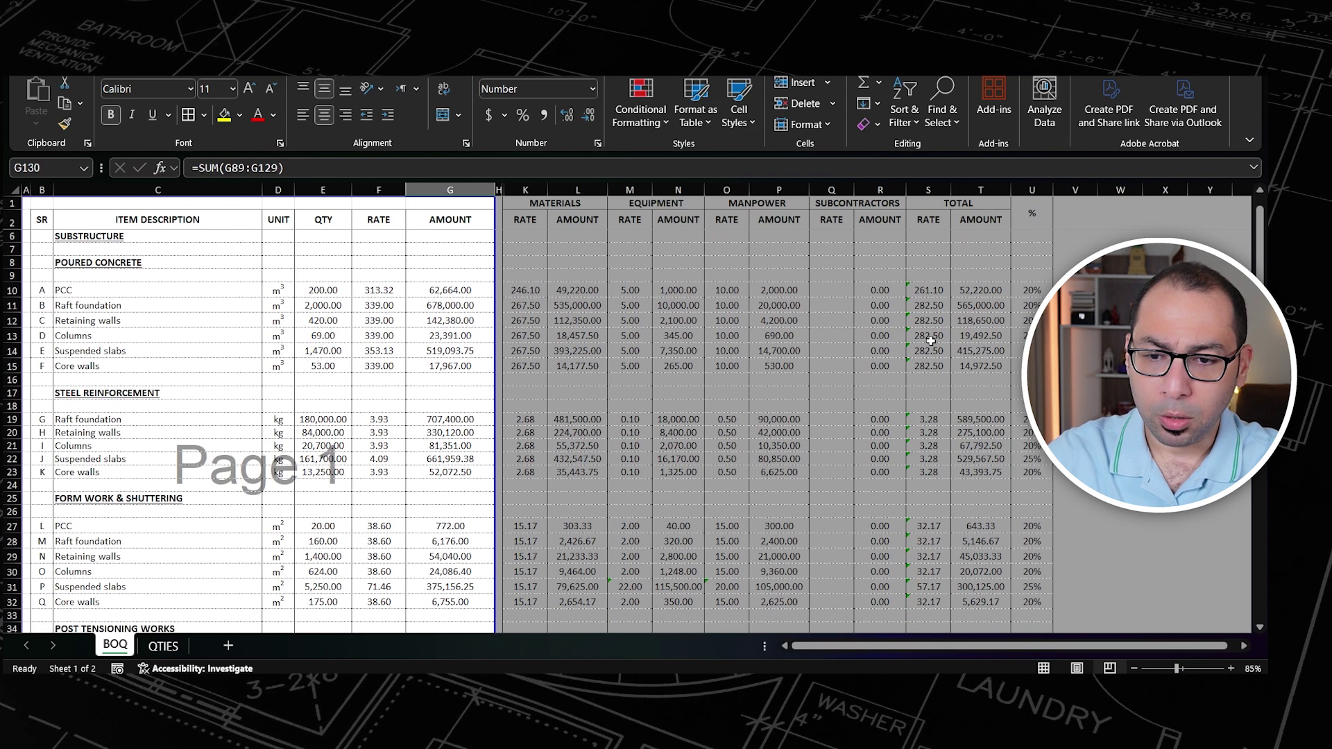
{"action": "scroll", "coordinate": [938, 324], "scroll_direction": "down", "scroll_amount": 5}
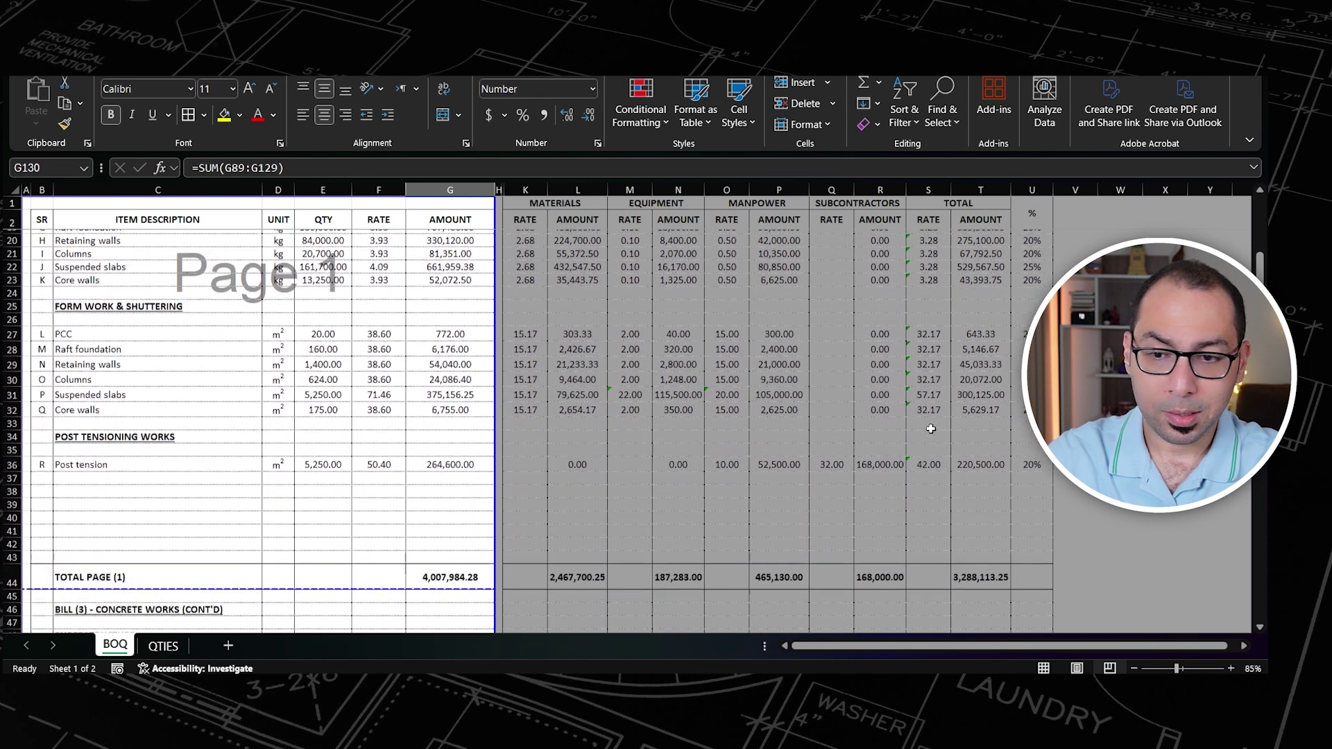
{"action": "scroll", "coordinate": [935, 428], "scroll_direction": "down", "scroll_amount": 2}
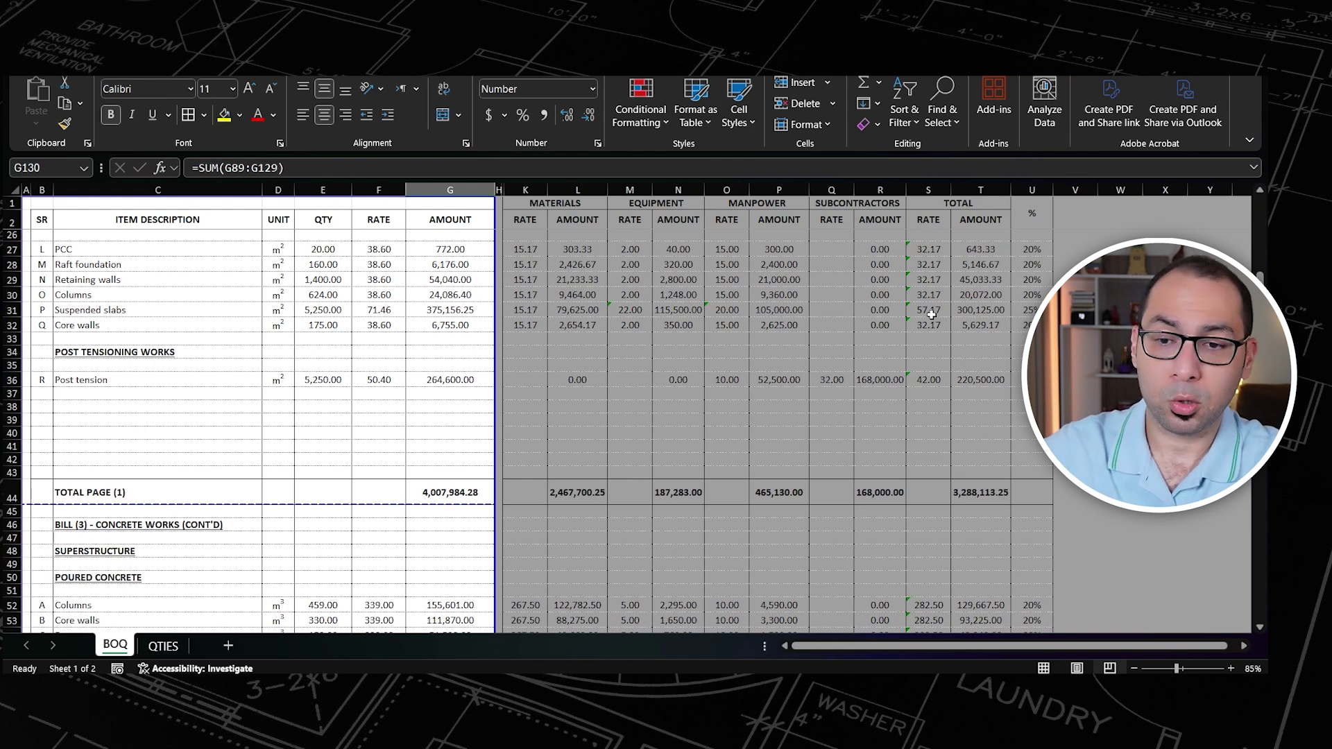
{"action": "scroll", "coordinate": [933, 314], "scroll_direction": "down", "scroll_amount": 6}
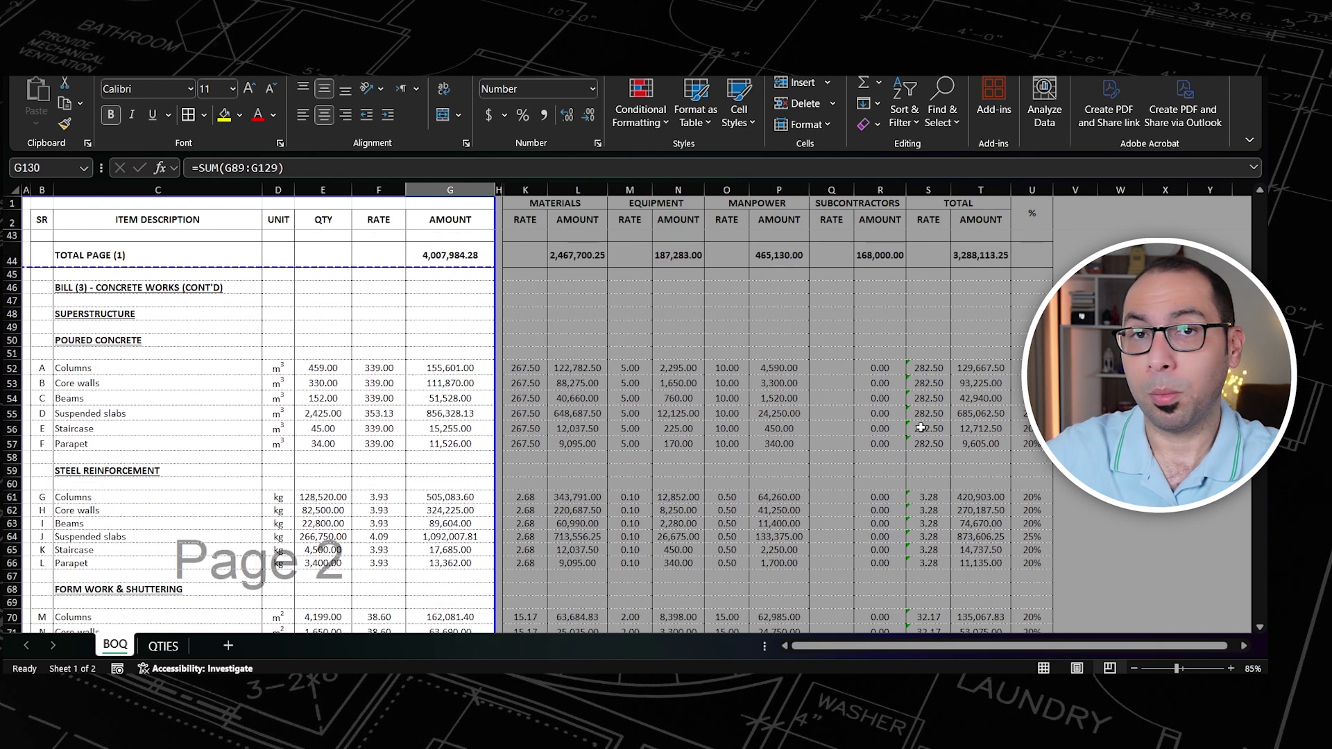
{"action": "scroll", "coordinate": [935, 413], "scroll_direction": "down", "scroll_amount": 7}
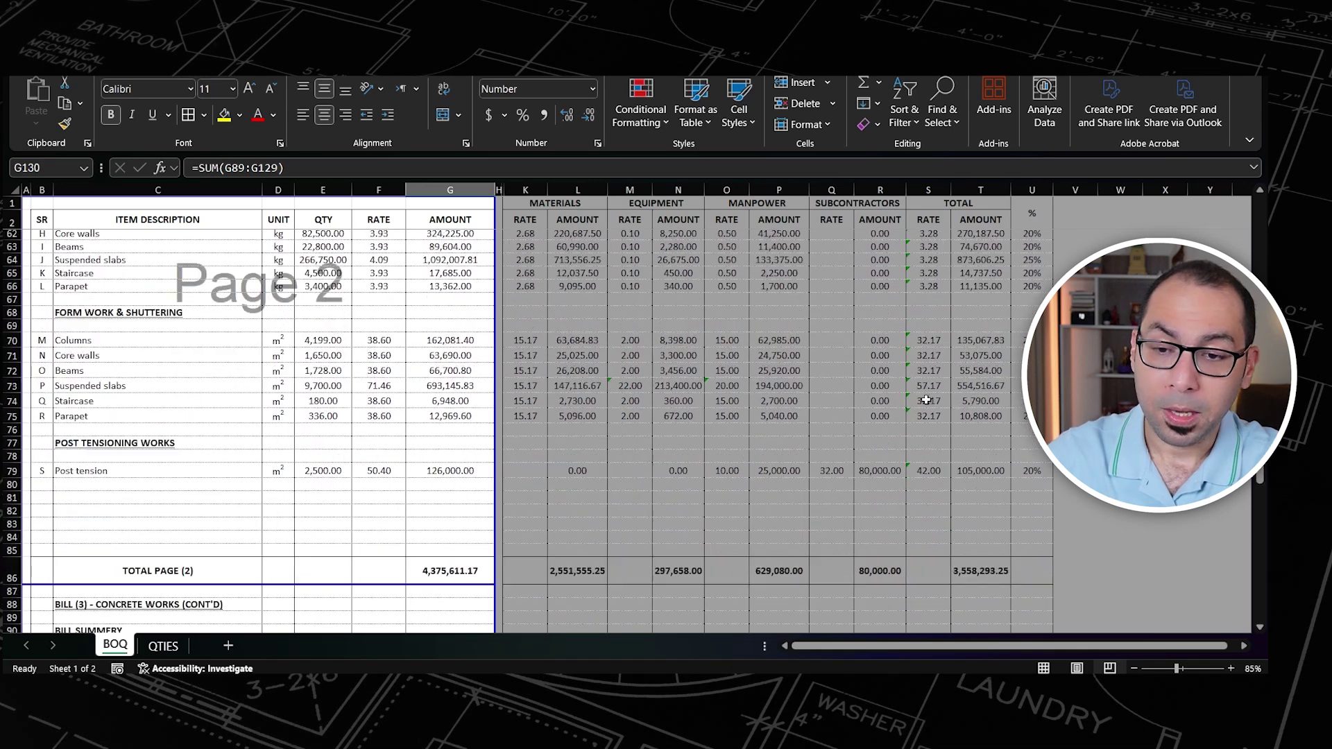
{"action": "scroll", "coordinate": [931, 348], "scroll_direction": "down", "scroll_amount": 3}
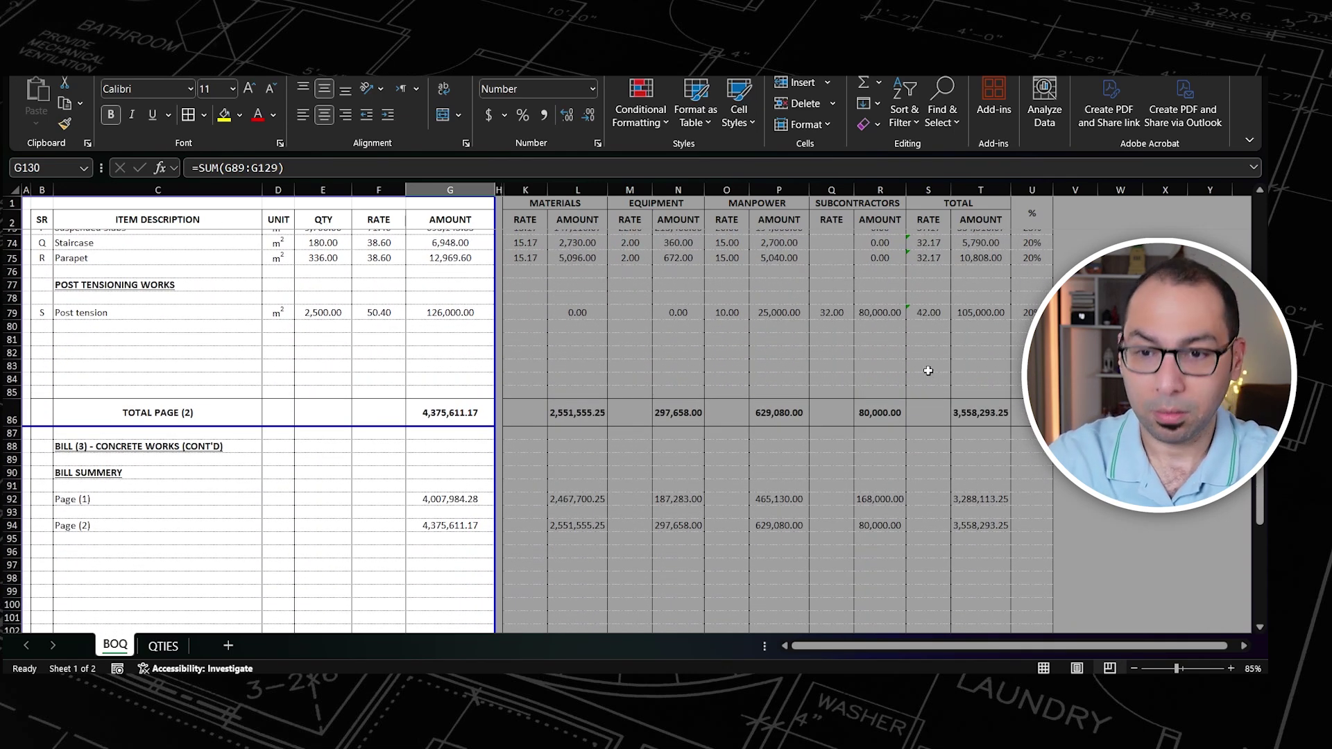
{"action": "scroll", "coordinate": [928, 371], "scroll_direction": "up", "scroll_amount": 2}
{"action": "scroll", "coordinate": [383, 381], "scroll_direction": "up", "scroll_amount": 3}
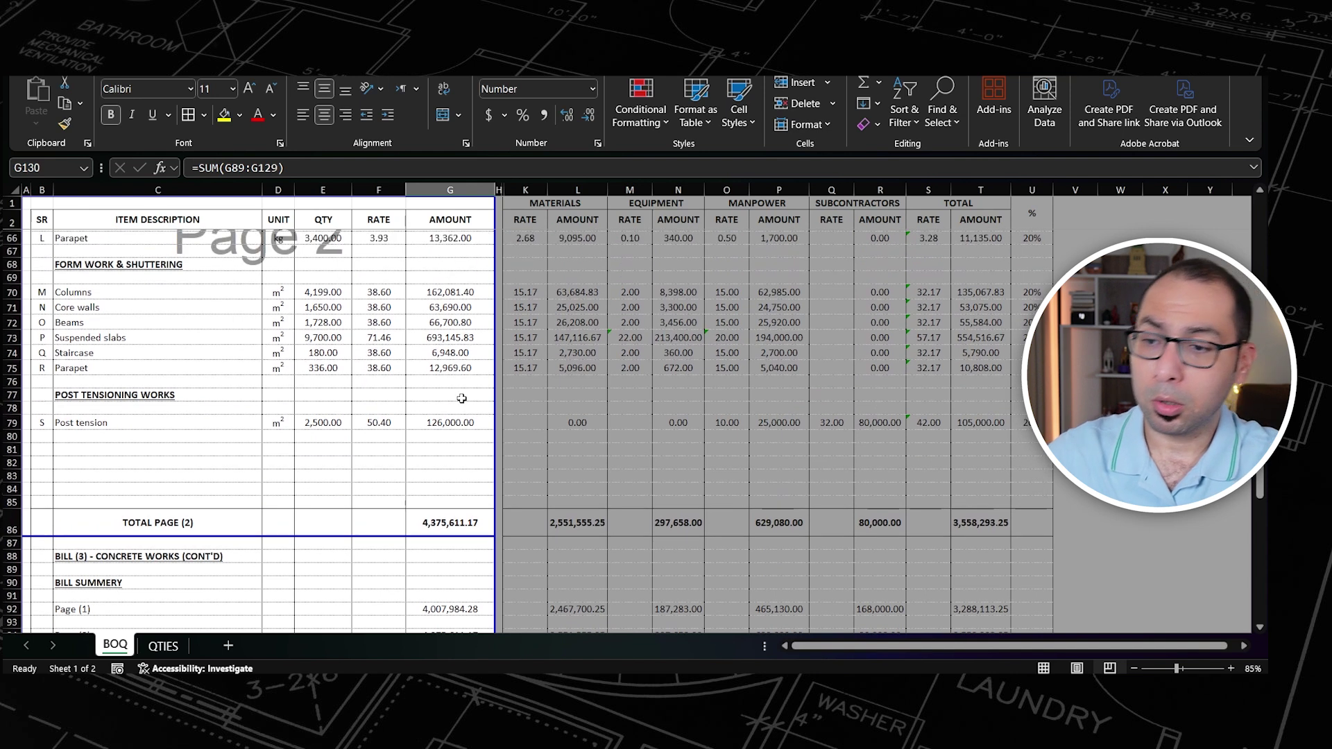
{"action": "scroll", "coordinate": [371, 350], "scroll_direction": "up", "scroll_amount": 2}
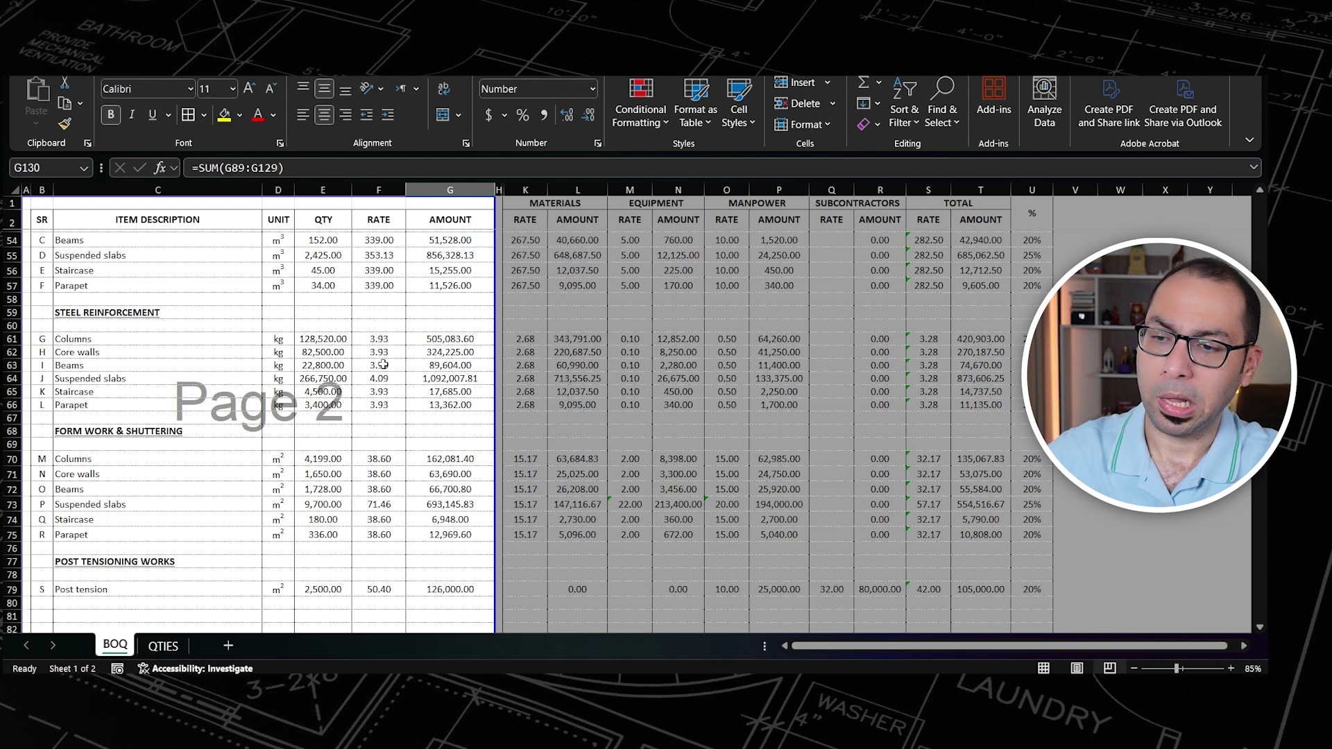
{"action": "scroll", "coordinate": [375, 355], "scroll_direction": "up", "scroll_amount": 4}
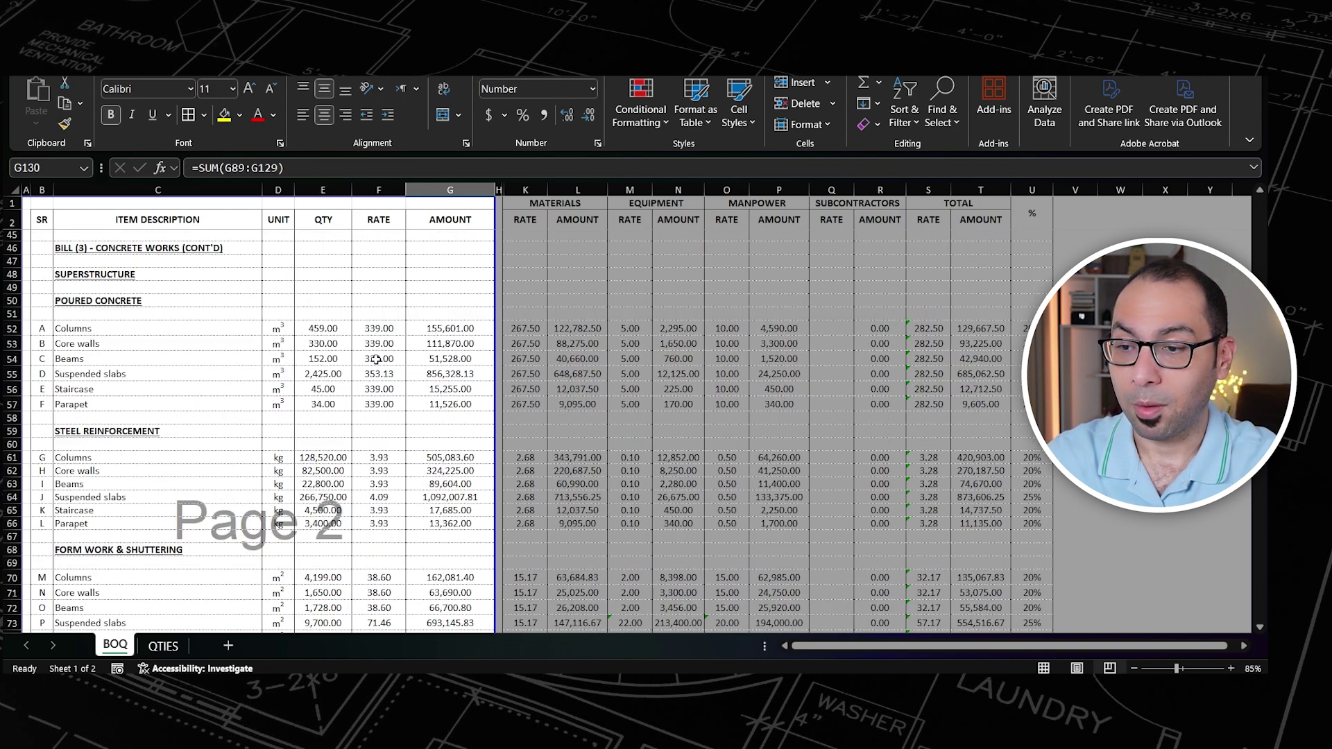
{"action": "scroll", "coordinate": [387, 389], "scroll_direction": "down", "scroll_amount": 2}
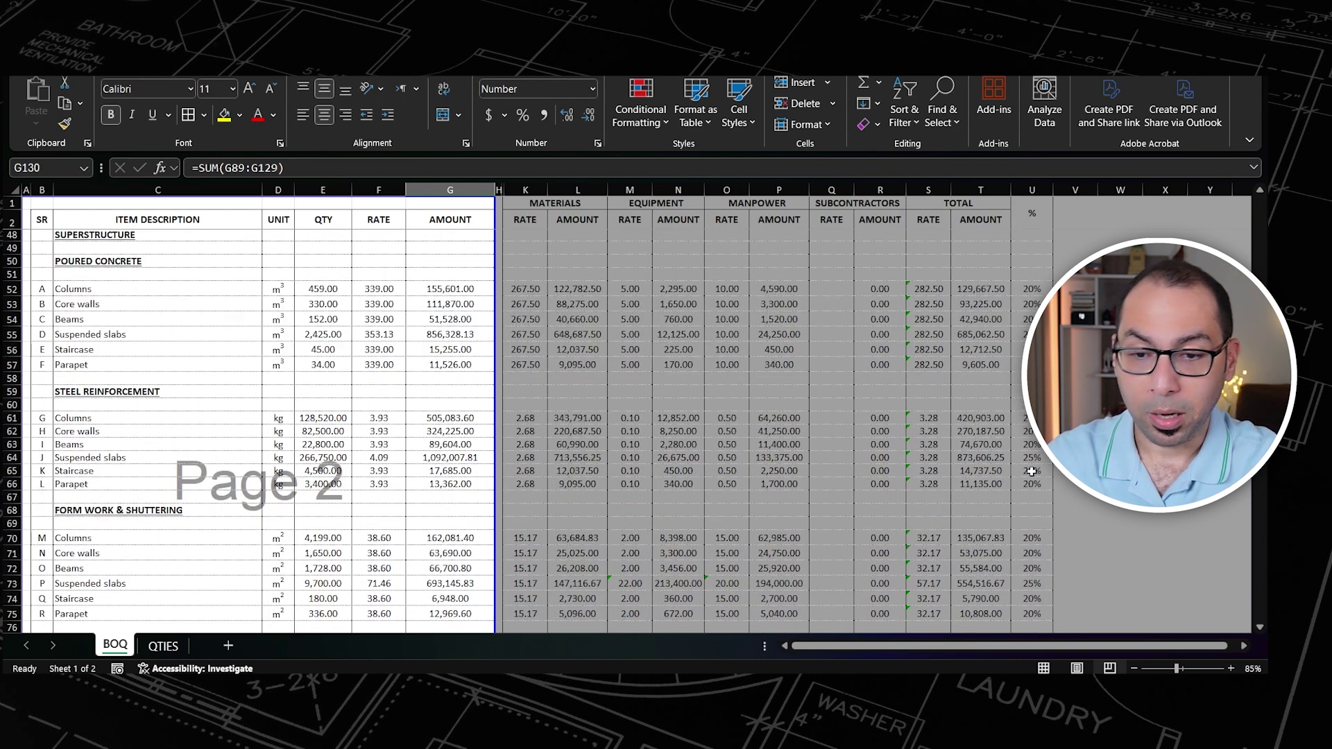
{"action": "scroll", "coordinate": [444, 465], "scroll_direction": "down", "scroll_amount": 12}
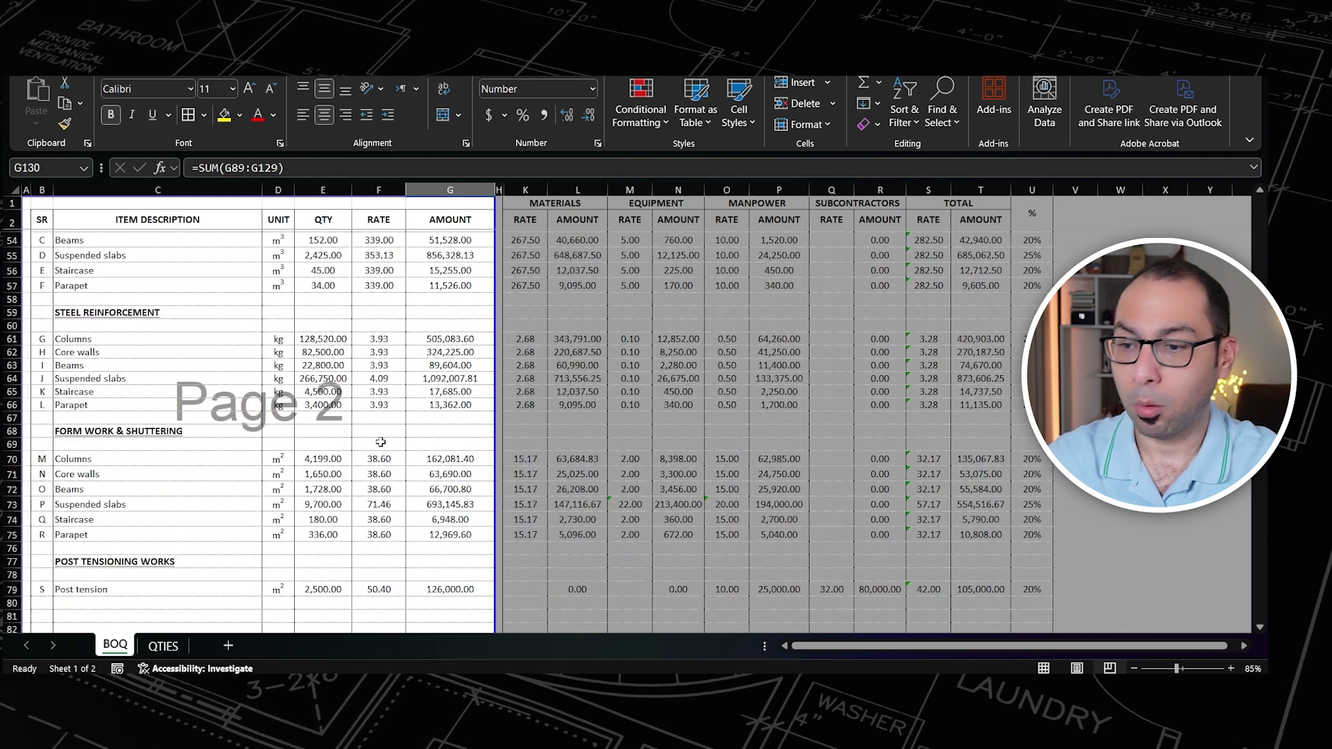
{"action": "scroll", "coordinate": [406, 451], "scroll_direction": "down", "scroll_amount": 7}
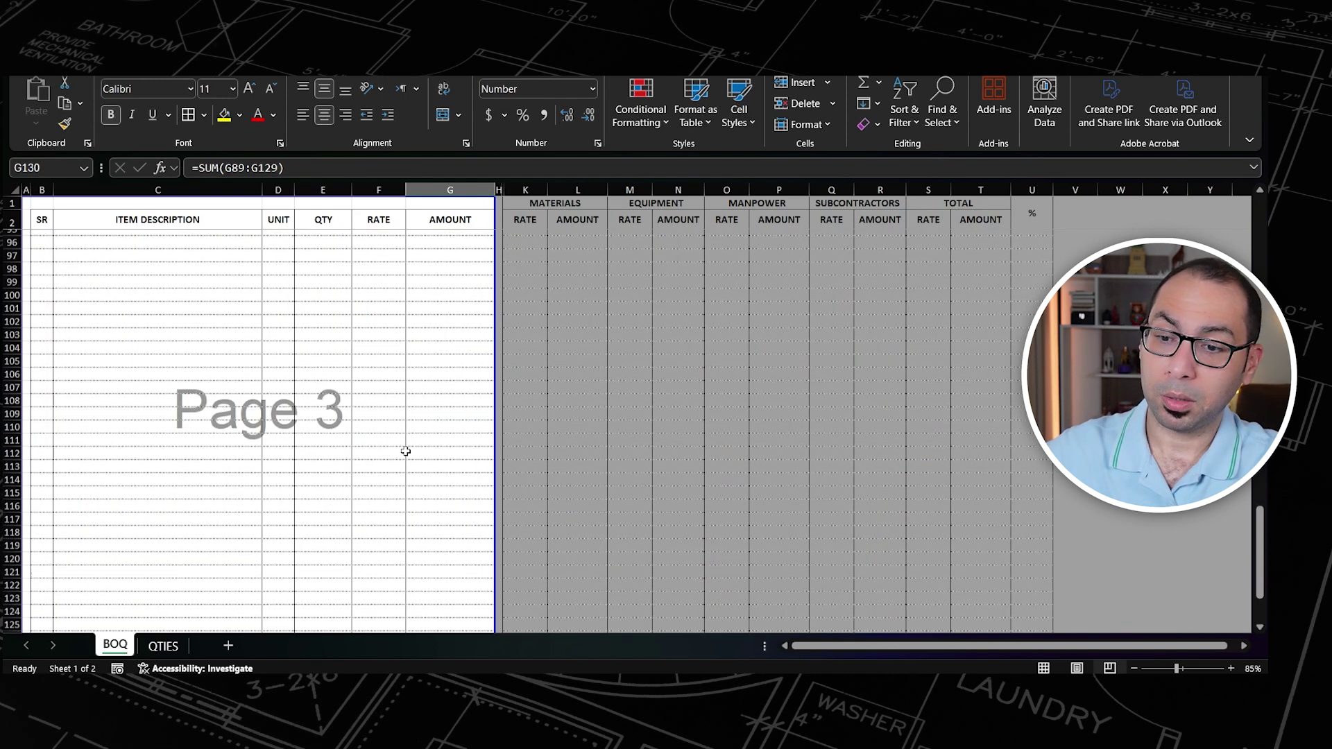
Step: Enter =SUM(E10:E15)+SUM(E52:E57) in E130, giving 7,657.00 m³
{"action": "left_click", "coordinate": [329, 572]}
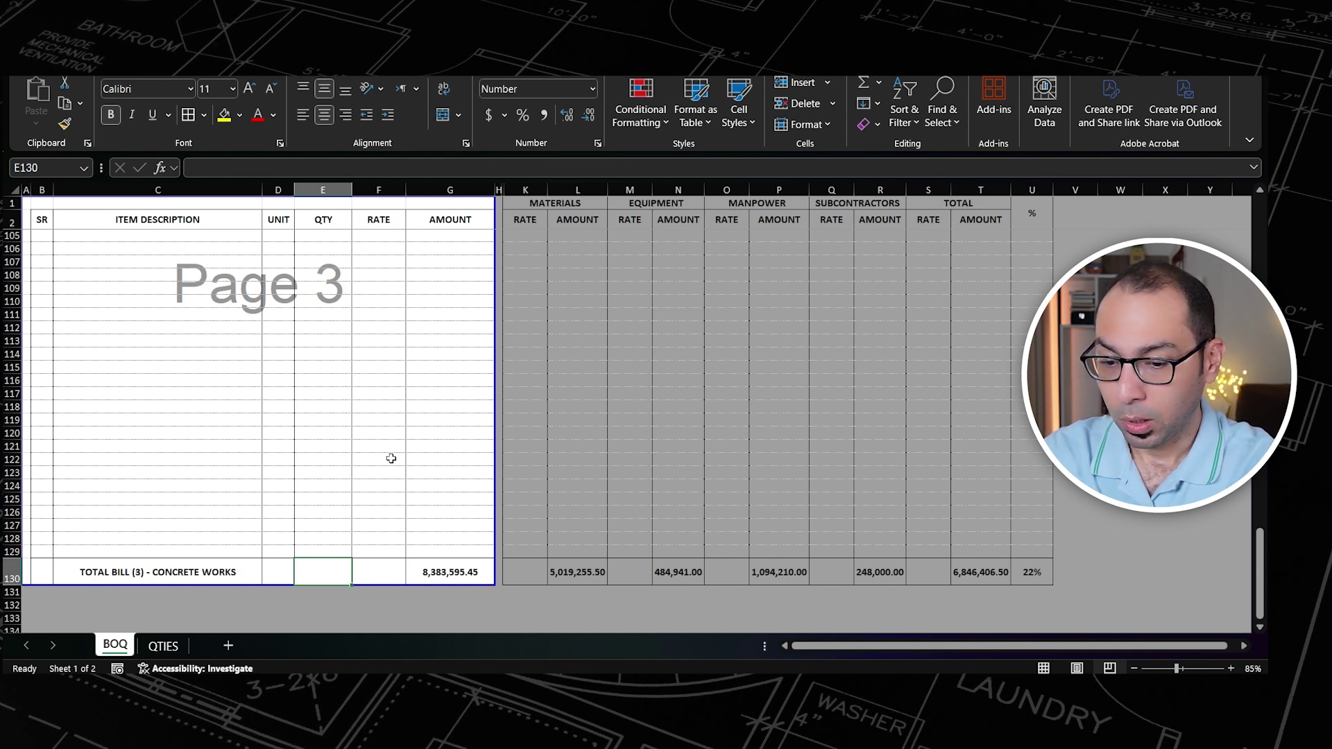
{"action": "type", "text": "=SUM("}
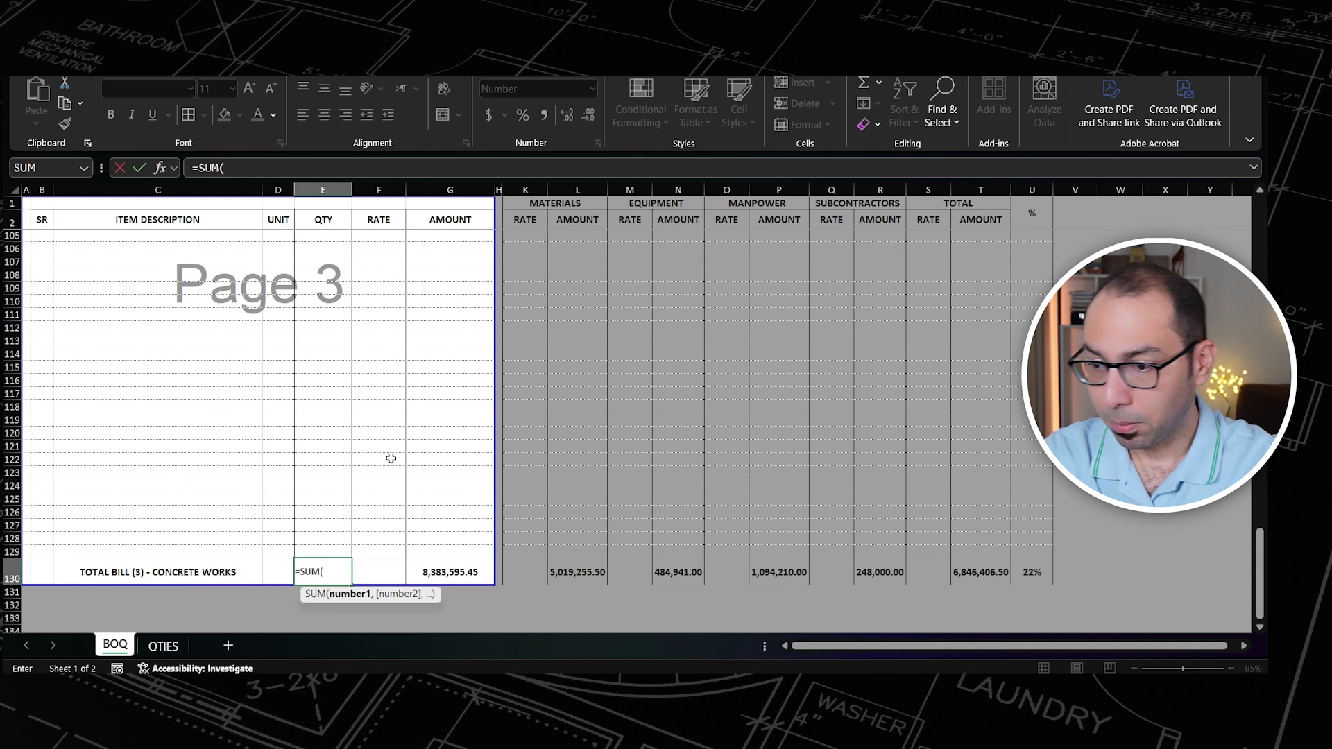
{"action": "scroll", "coordinate": [347, 426], "scroll_direction": "up", "scroll_amount": 8}
{"action": "scroll", "coordinate": [347, 428], "scroll_direction": "up", "scroll_amount": 20}
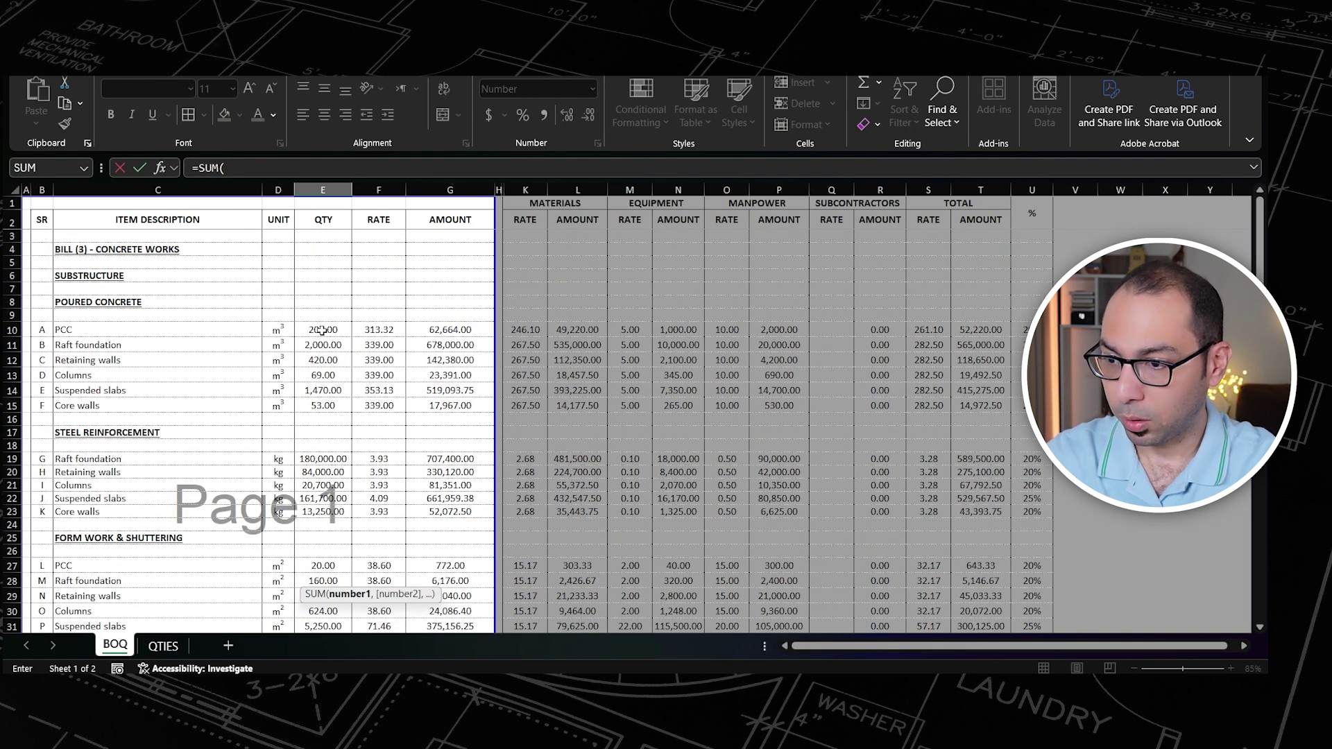
{"action": "left_click_drag", "start_coordinate": [322, 330], "coordinate": [325, 406]}
{"action": "left_click", "coordinate": [303, 174]}
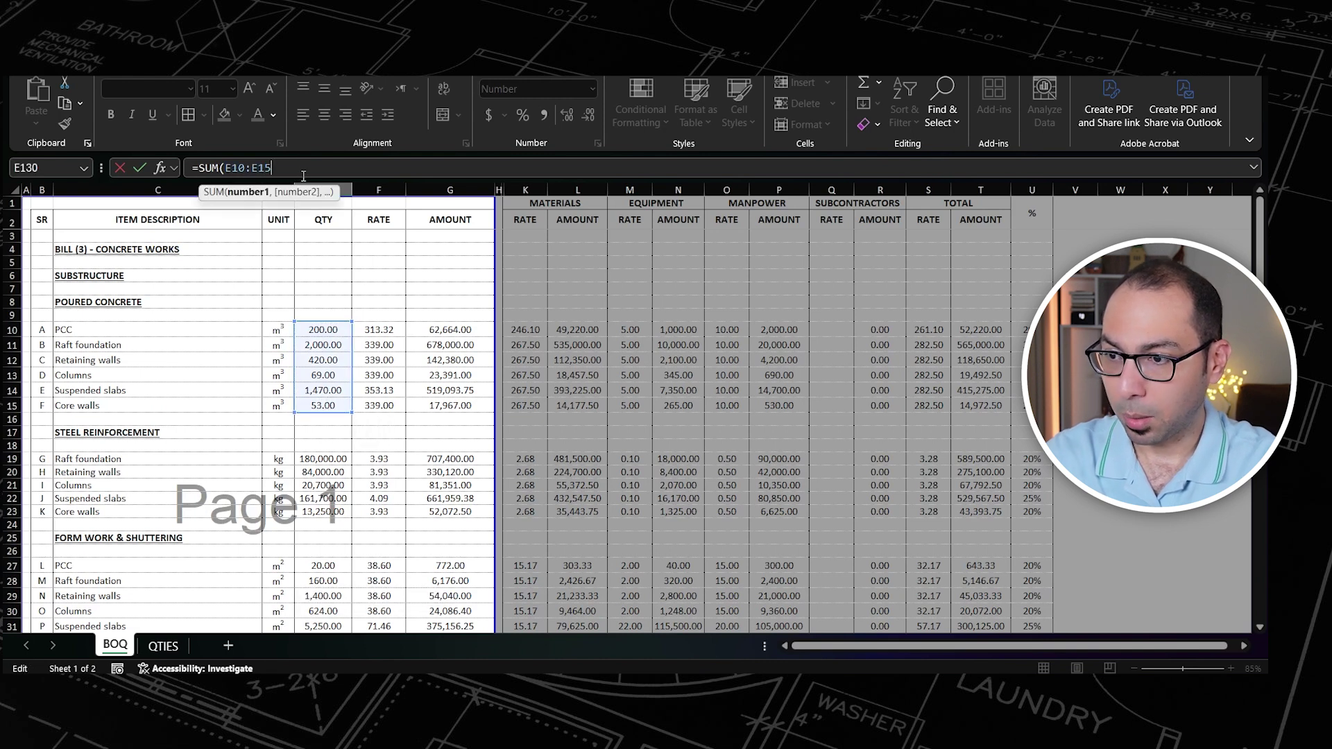
{"action": "type", "text": ")+SUM("}
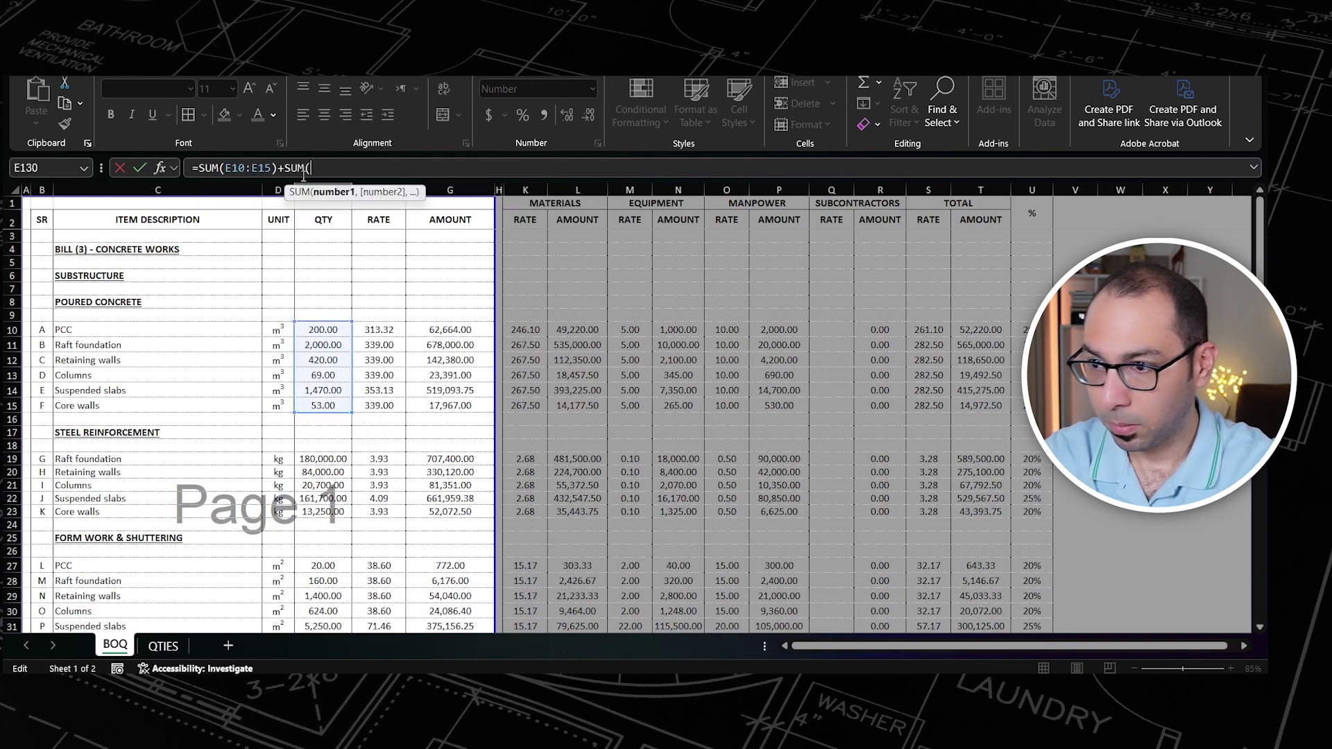
{"action": "scroll", "coordinate": [321, 406], "scroll_direction": "down", "scroll_amount": 3}
{"action": "scroll", "coordinate": [321, 406], "scroll_direction": "down", "scroll_amount": 8}
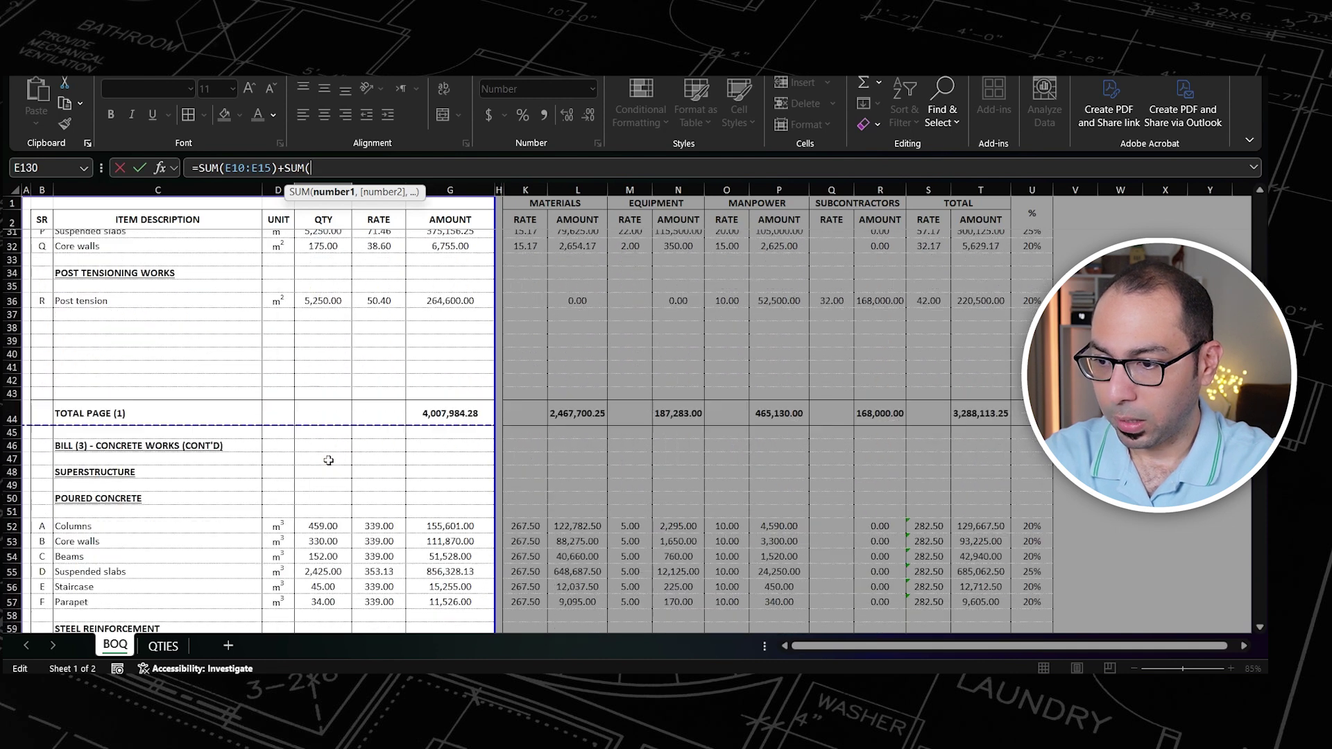
{"action": "left_click_drag", "start_coordinate": [332, 447], "coordinate": [342, 529]}
{"action": "key", "text": "Return"}
{"action": "left_click", "coordinate": [326, 598]}
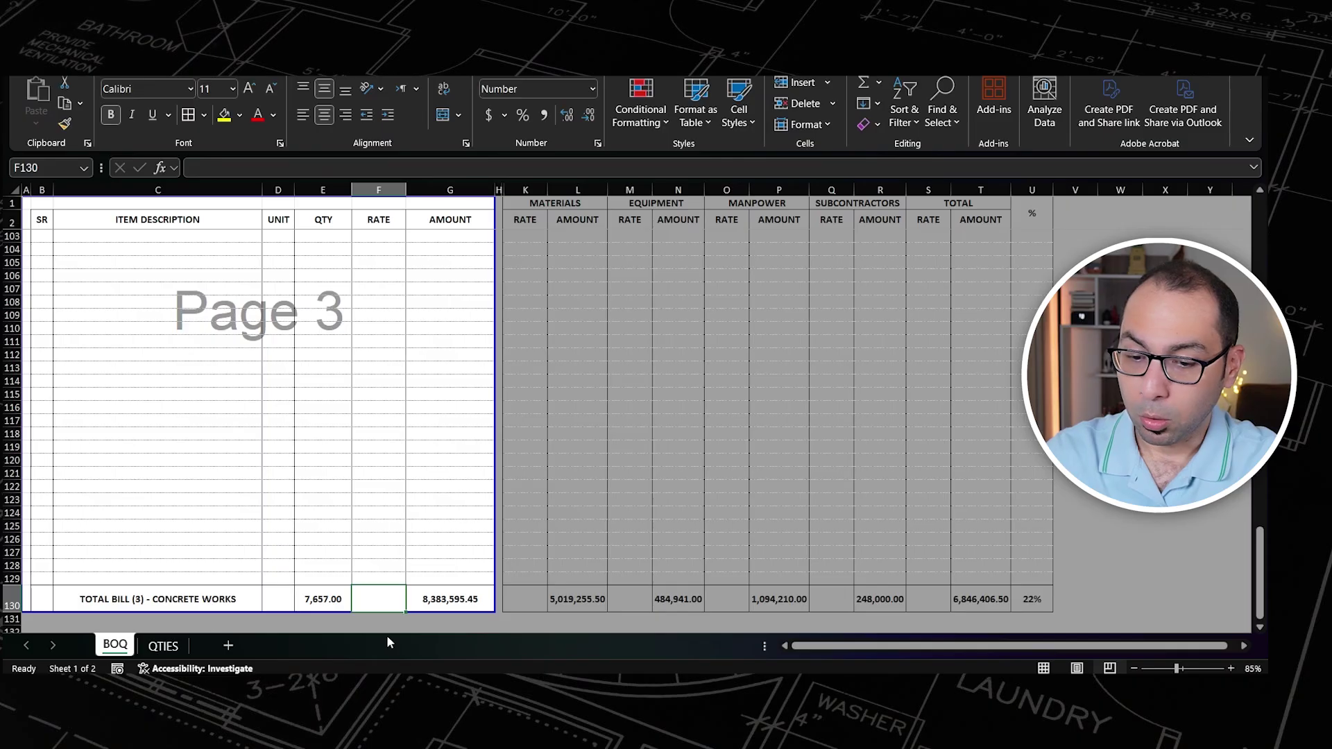
Step: Enter =G130/E130 in F130 for an average rate of 1,094.89 per m³
{"action": "type", "text": "="}
{"action": "left_click", "coordinate": [452, 603]}
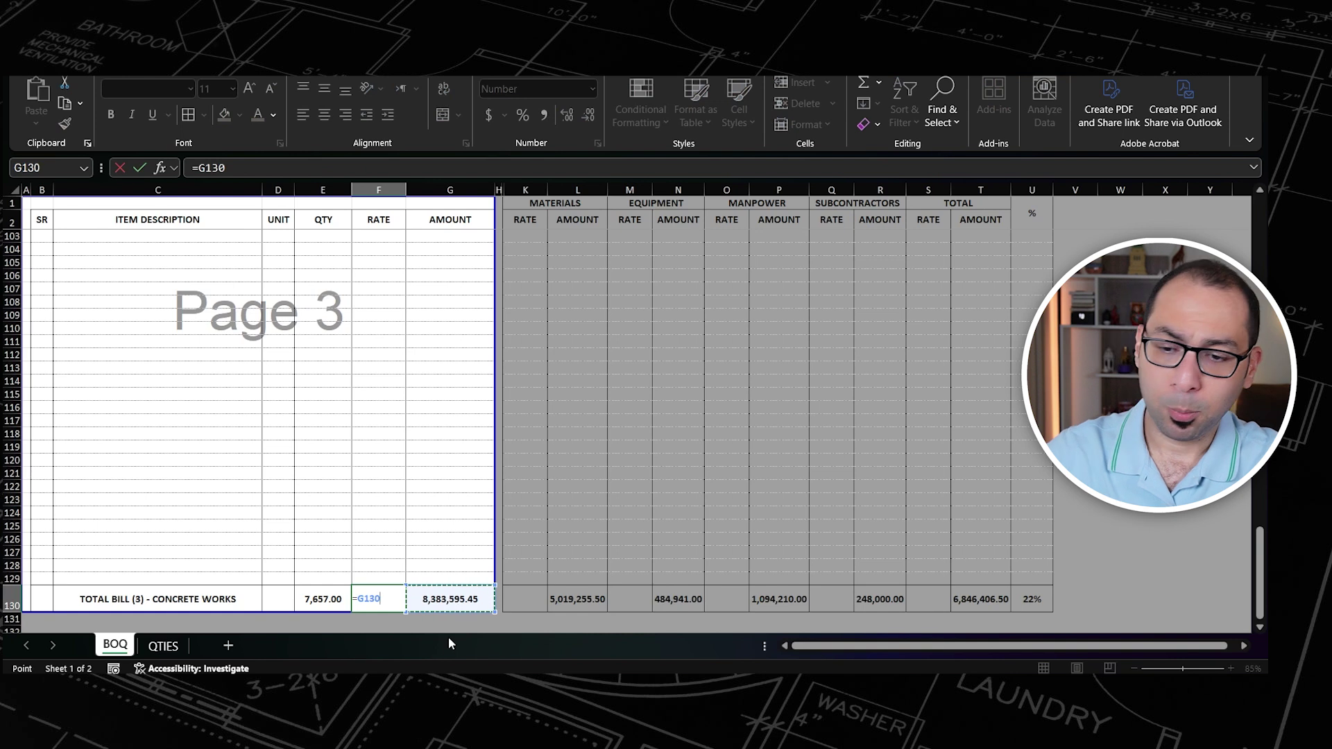
{"action": "type", "text": "/"}
{"action": "left_click", "coordinate": [327, 605]}
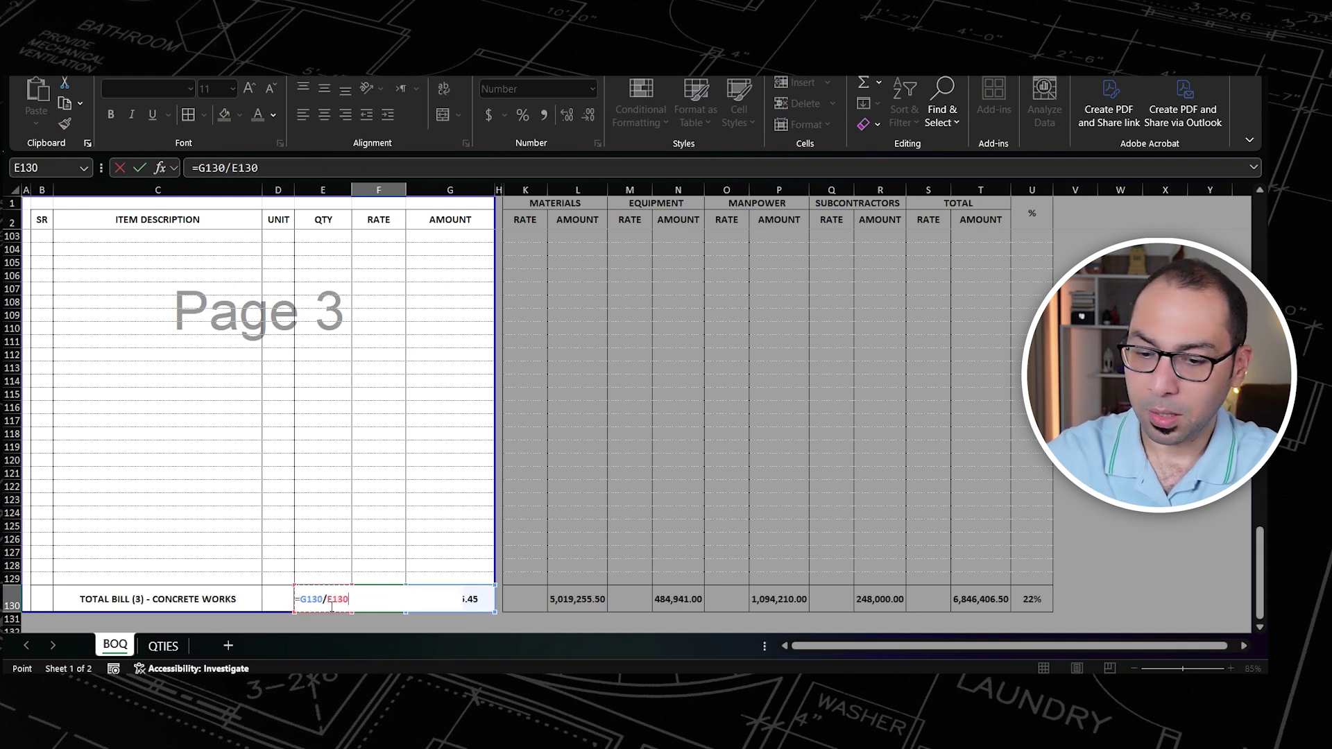
{"action": "key", "text": "Return"}
{"action": "left_click", "coordinate": [377, 600]}
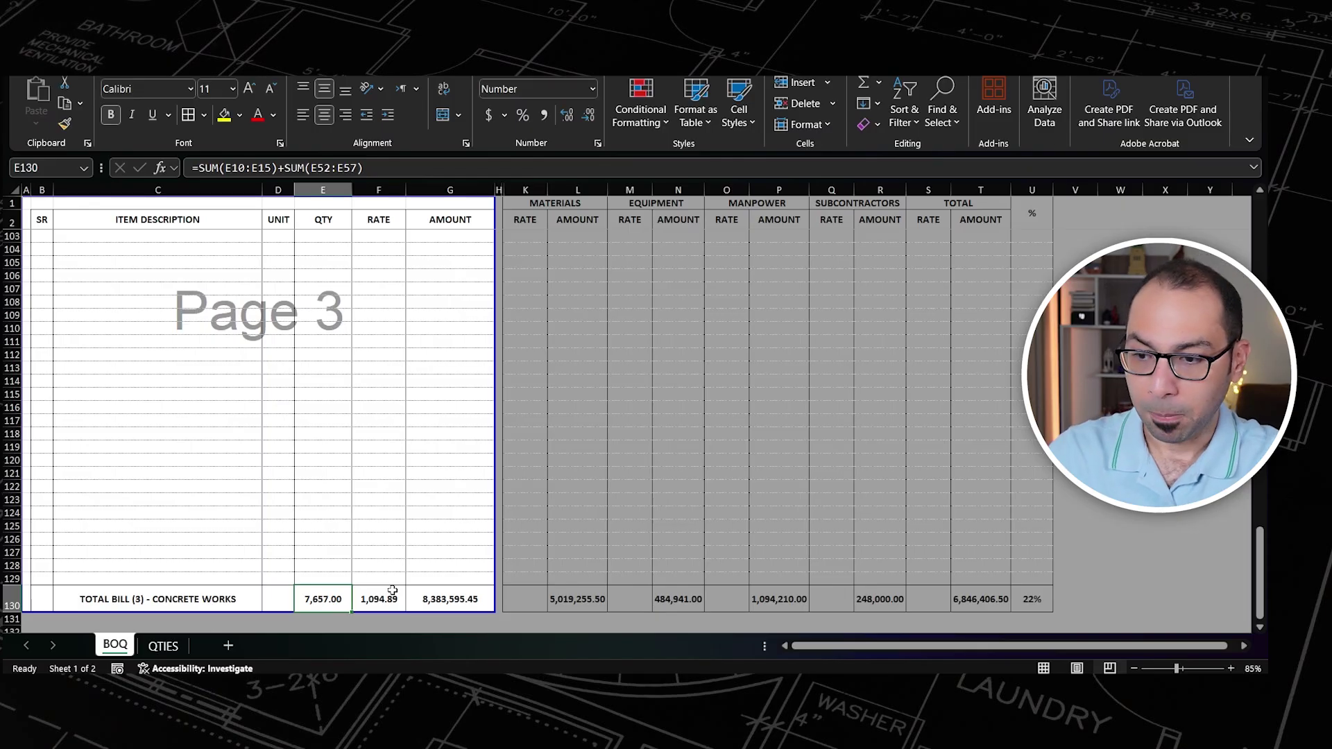
{"action": "left_click", "coordinate": [392, 591]}
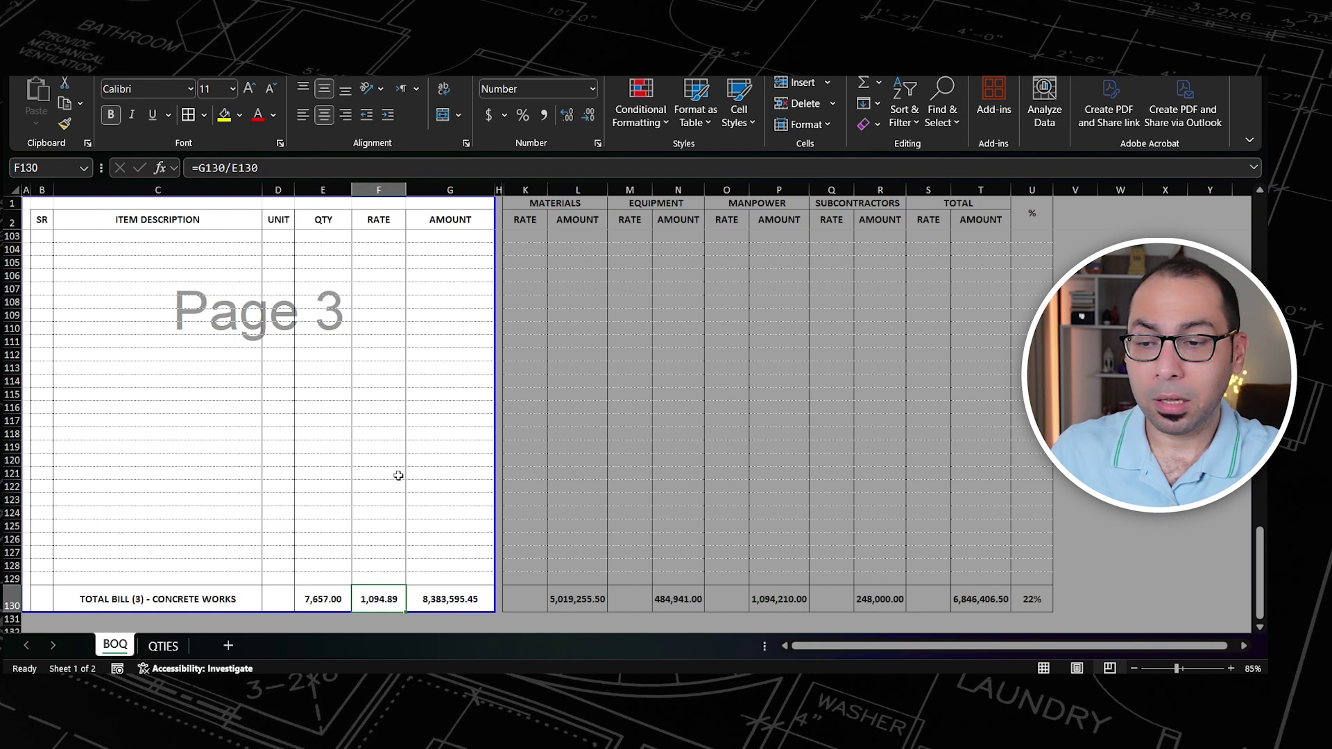
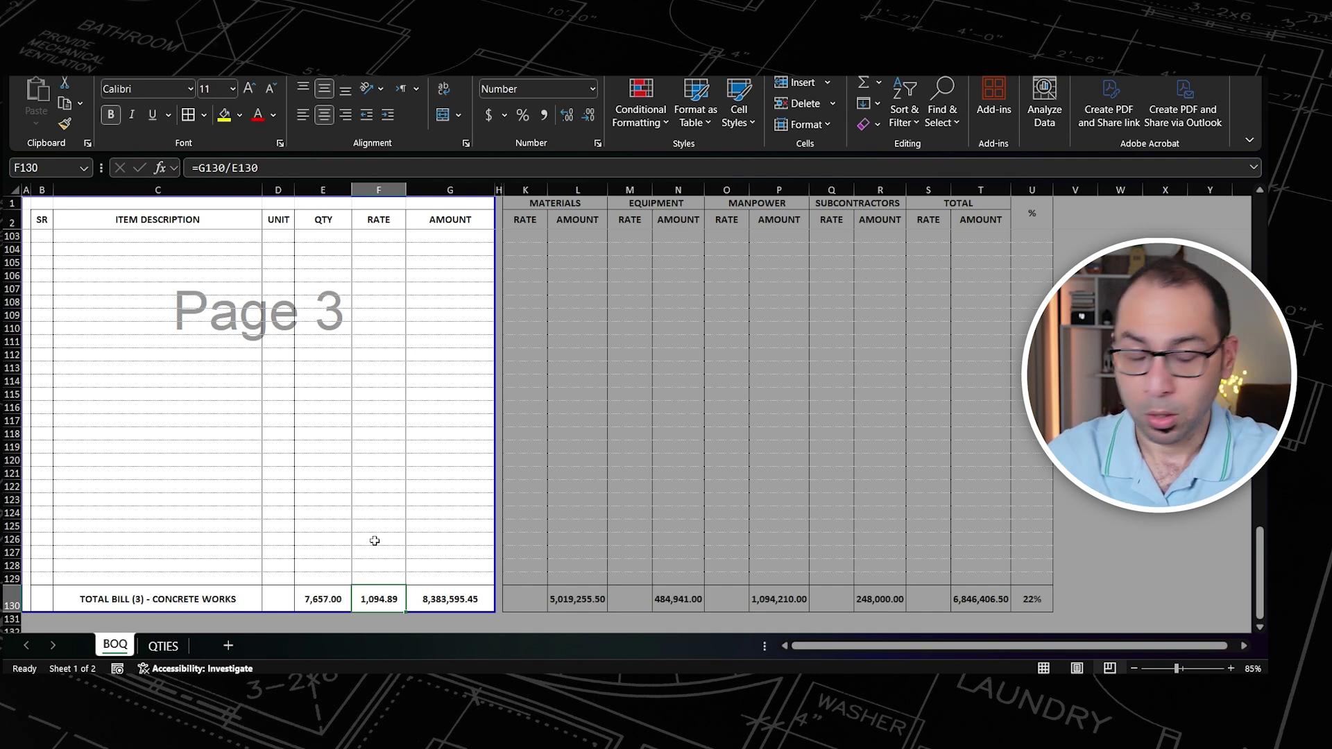
Step: Enter =L130/$E130 in K130 for a 655.51 materials rate, then copy K130
{"action": "scroll", "coordinate": [371, 548], "scroll_direction": "down", "scroll_amount": 1}
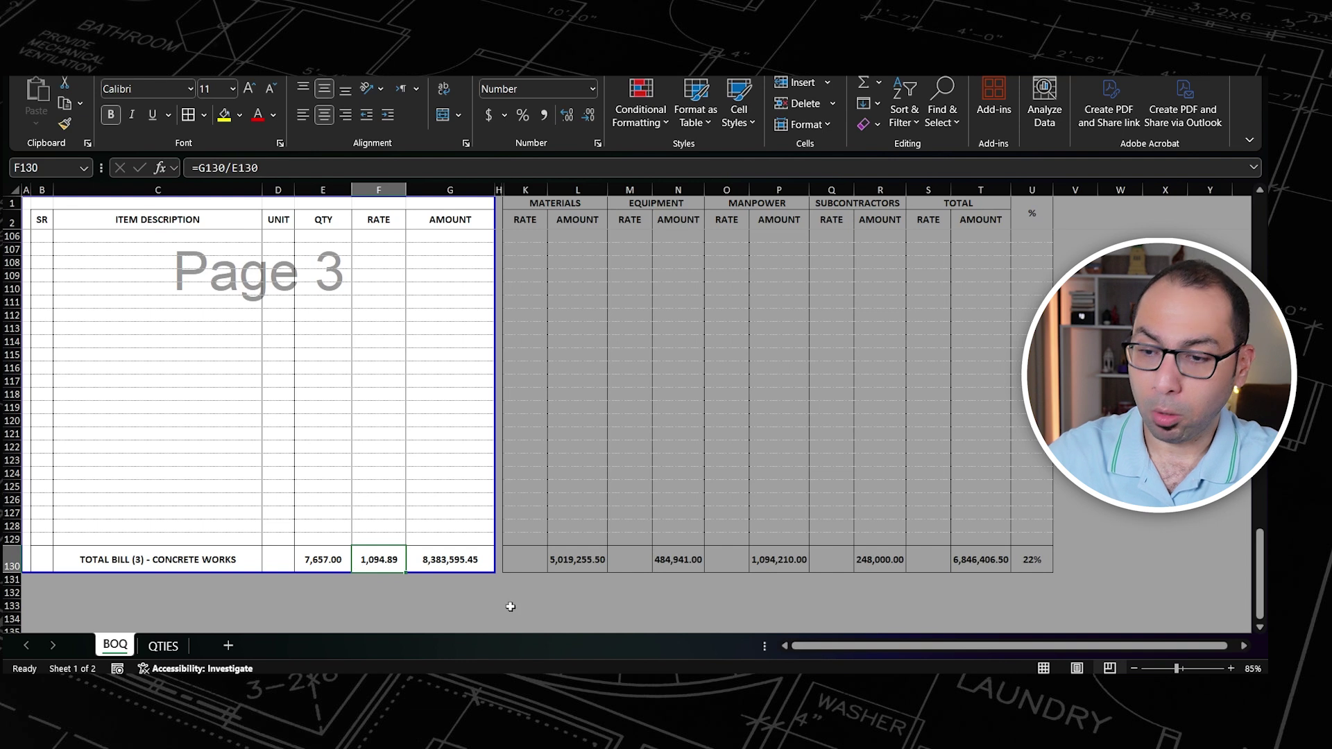
{"action": "left_click", "coordinate": [525, 562]}
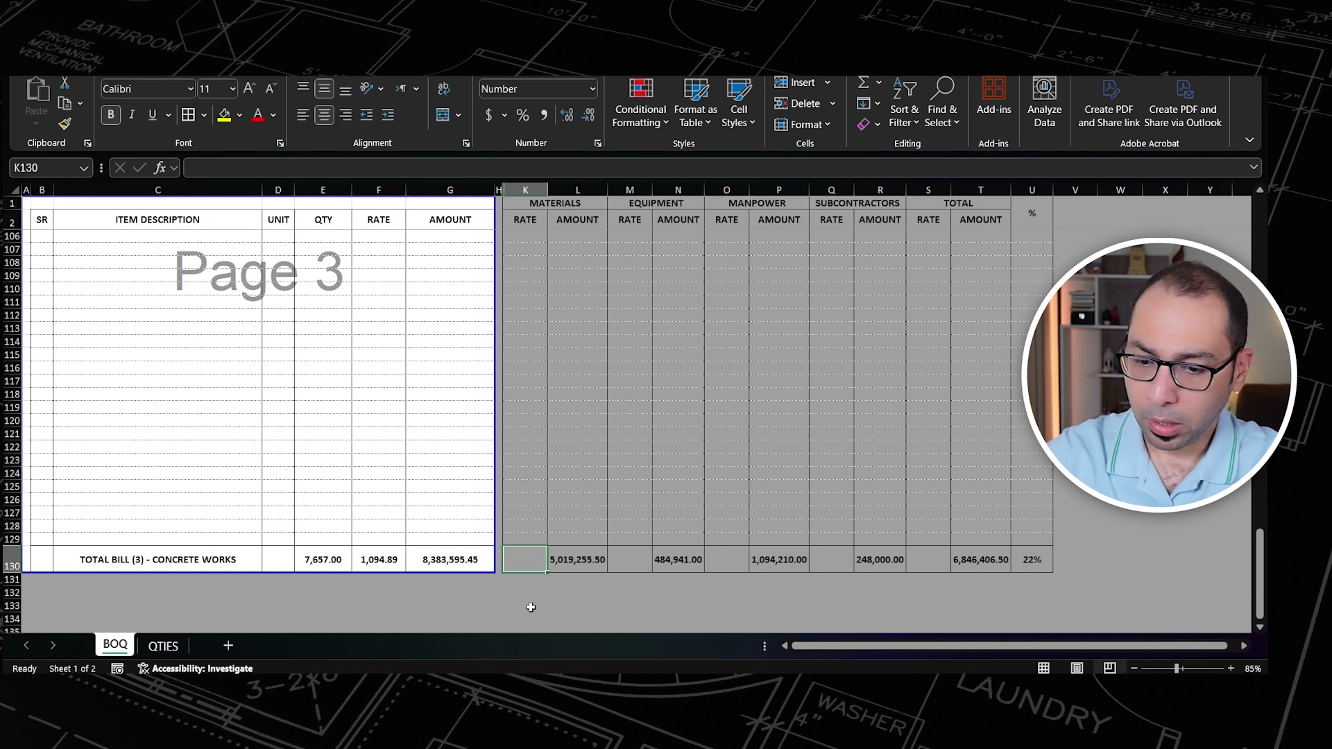
{"action": "type", "text": "="}
{"action": "left_click", "coordinate": [580, 559]}
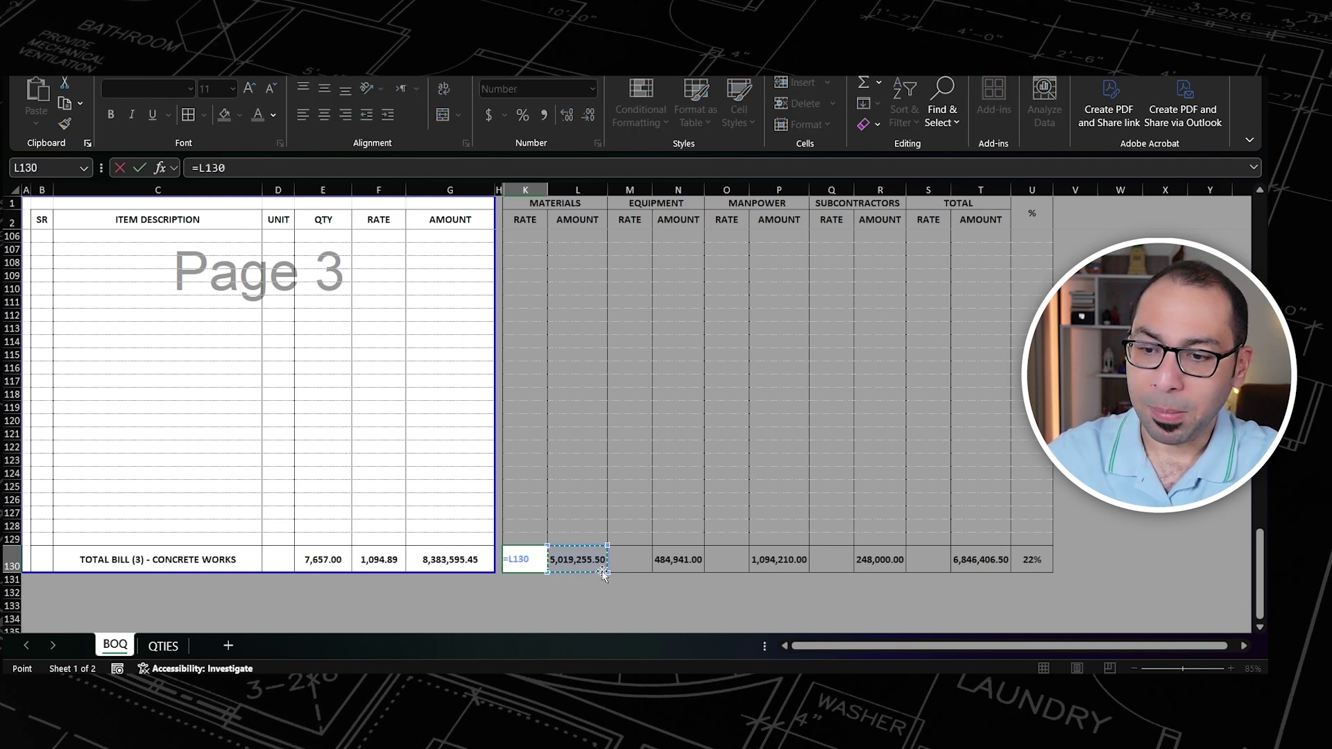
{"action": "type", "text": "/"}
{"action": "left_click", "coordinate": [333, 559]}
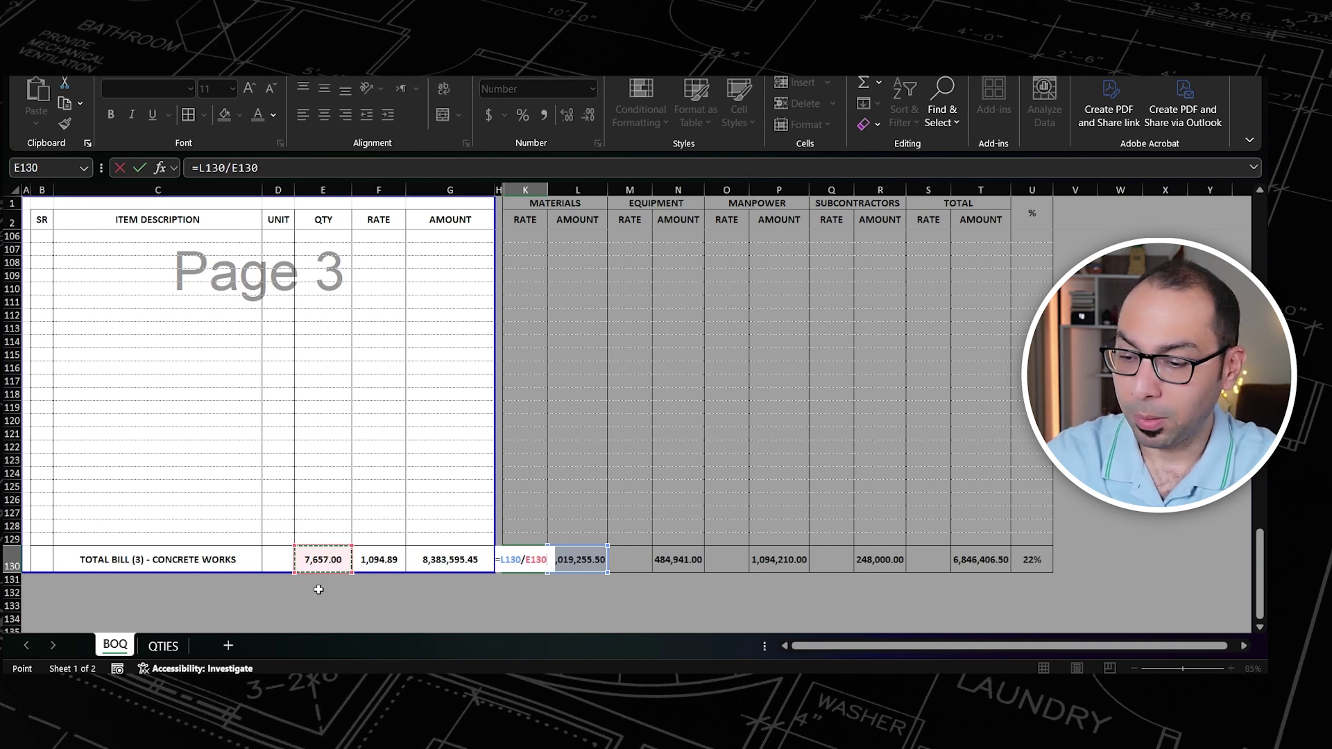
{"action": "key", "text": "F4"}
{"action": "key", "text": "F4"}
{"action": "key", "text": "F4"}
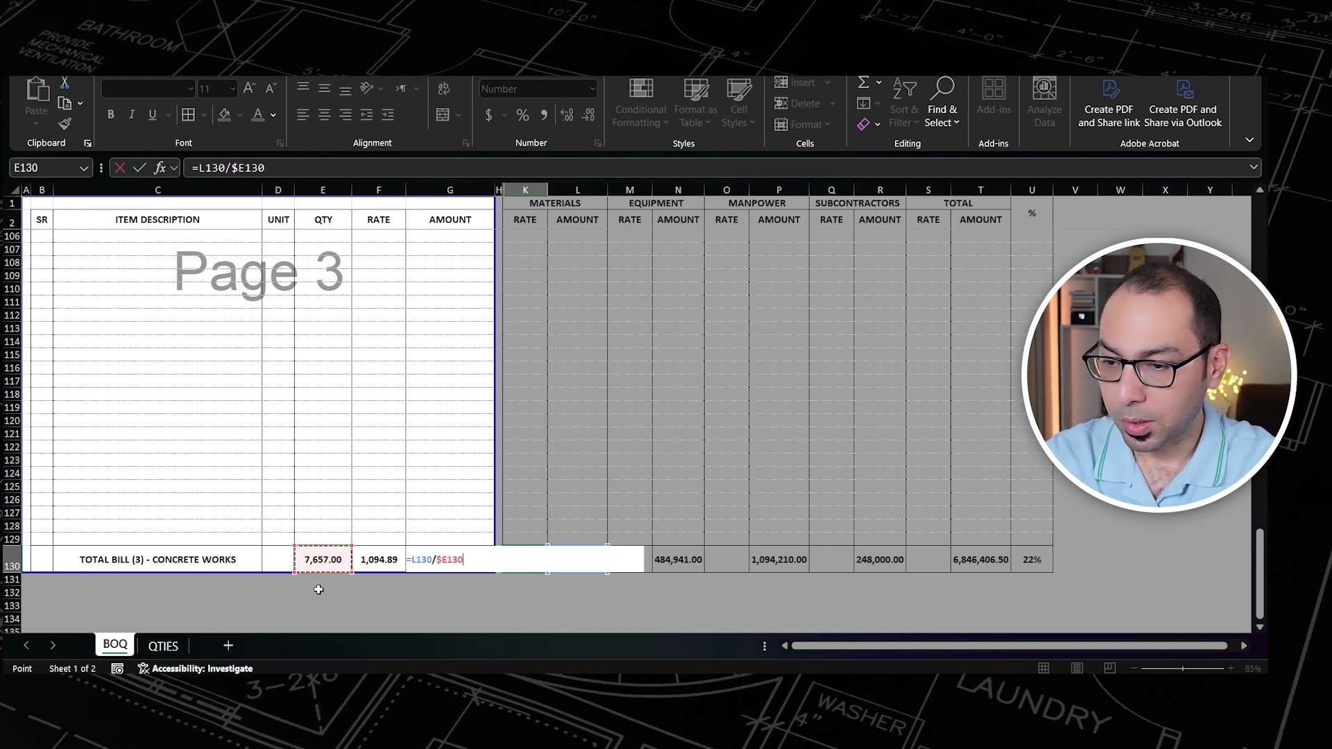
{"action": "key", "text": "Return"}
{"action": "left_click", "coordinate": [522, 563]}
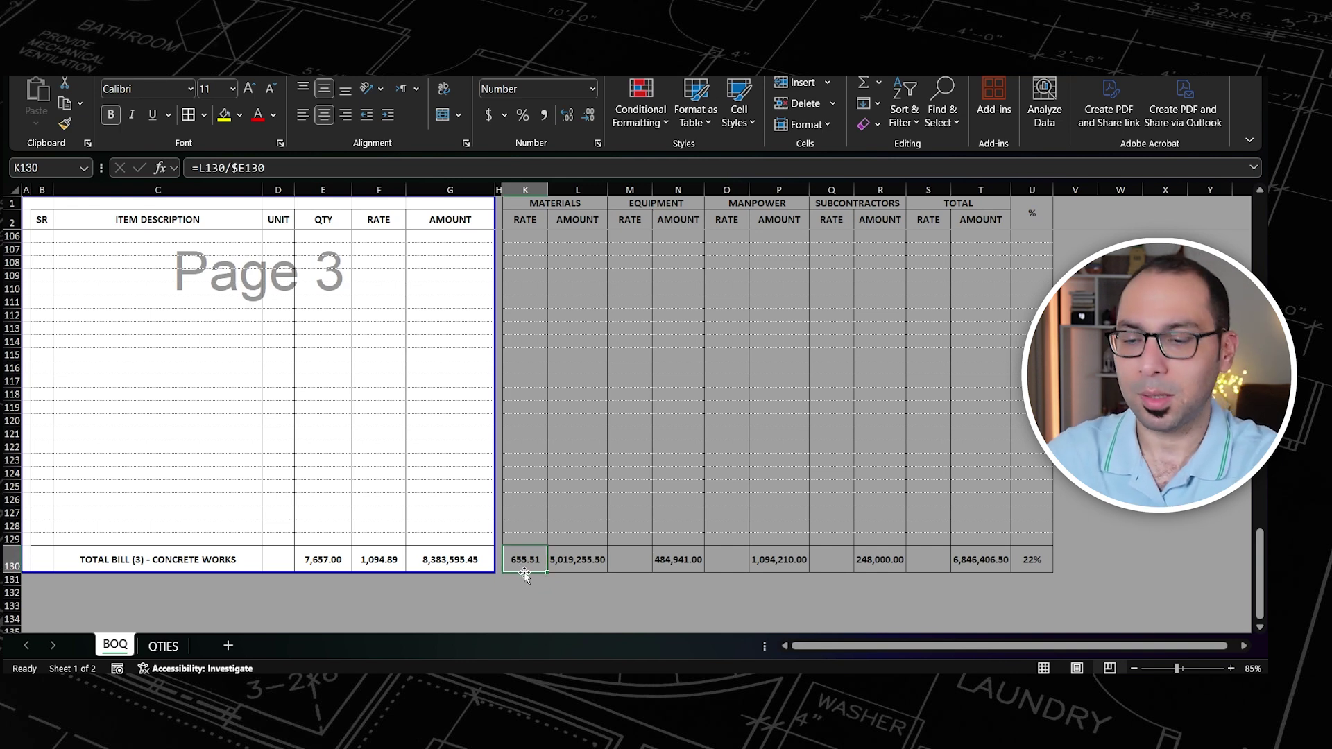
{"action": "key", "text": "ctrl+c"}
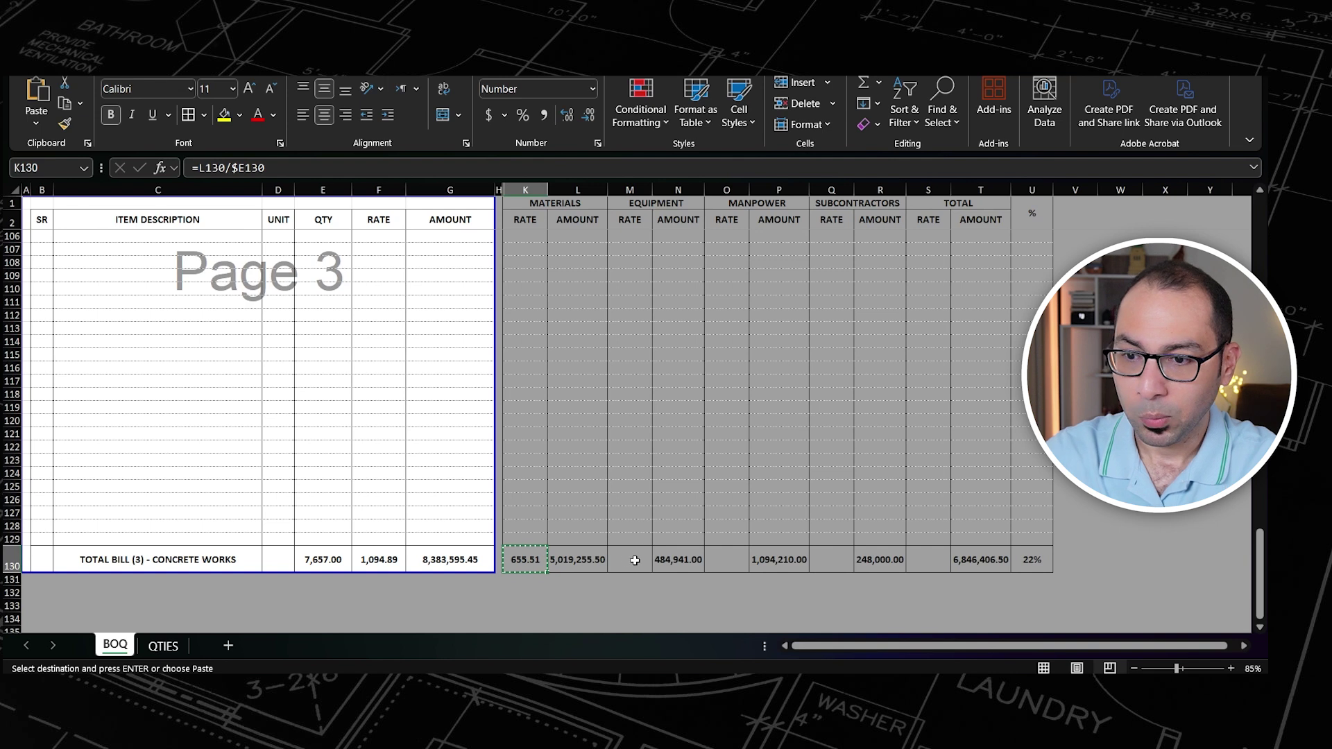
Step: Paste the rate formula (formulas only) into M130, O130, Q130 and S130, giving 894.14 total rate
{"action": "left_click", "coordinate": [631, 560]}
{"action": "left_click", "coordinate": [727, 561], "text": "ctrl"}
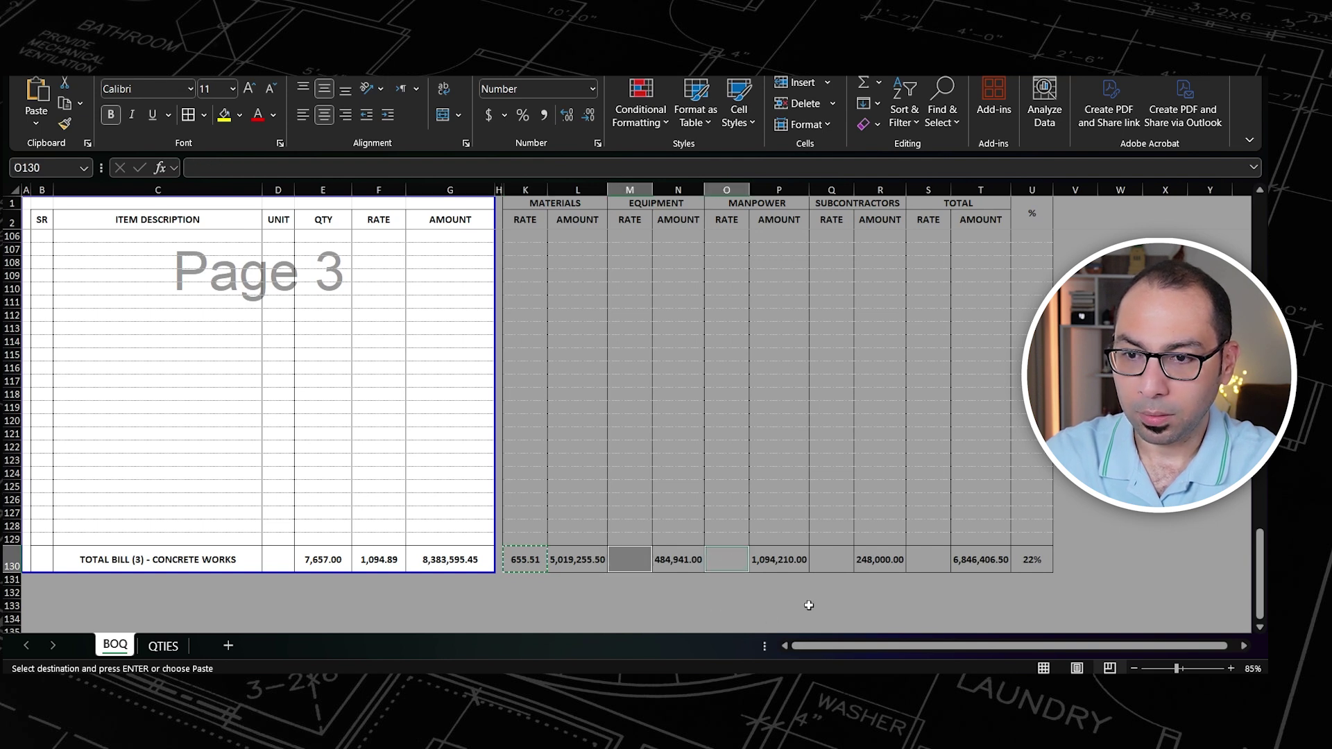
{"action": "left_click", "coordinate": [815, 561], "text": "ctrl"}
{"action": "left_click", "coordinate": [930, 570], "text": "ctrl"}
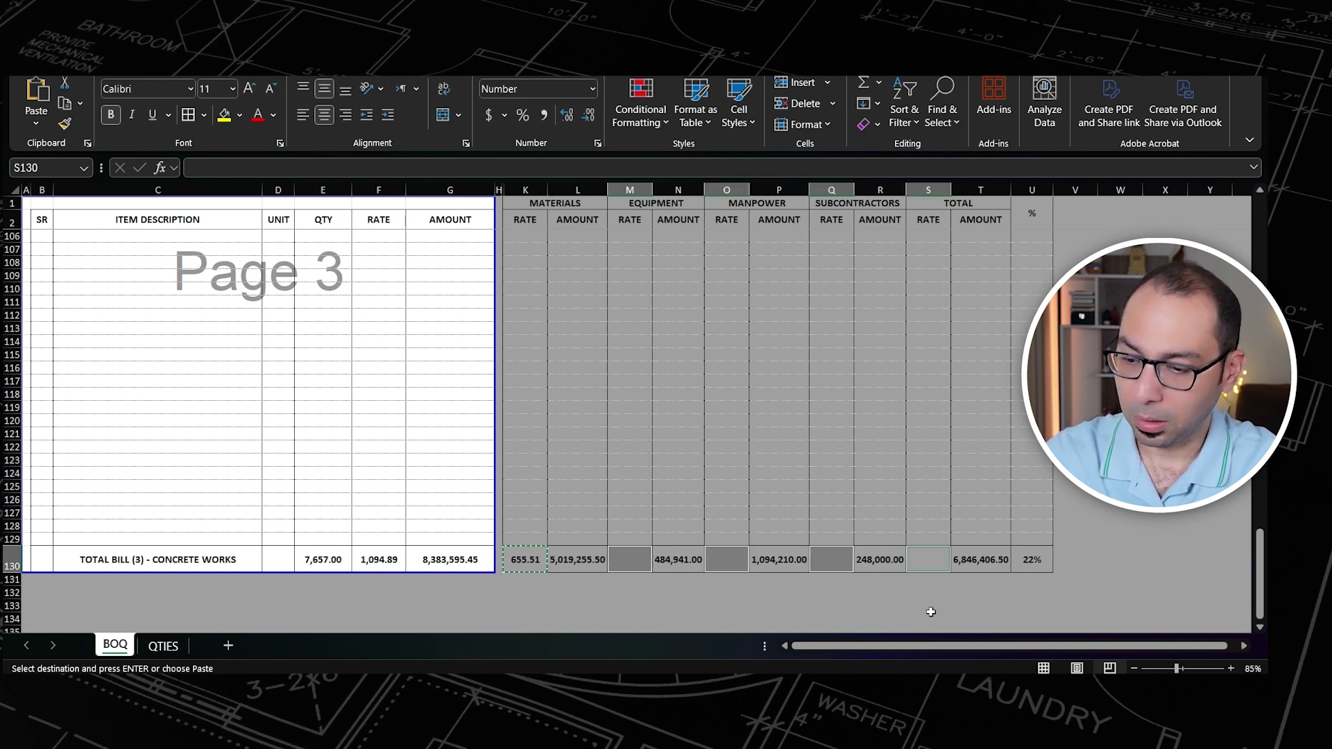
{"action": "key", "text": "ctrl+alt+v"}
{"action": "key", "text": "f"}
{"action": "key", "text": "Return"}
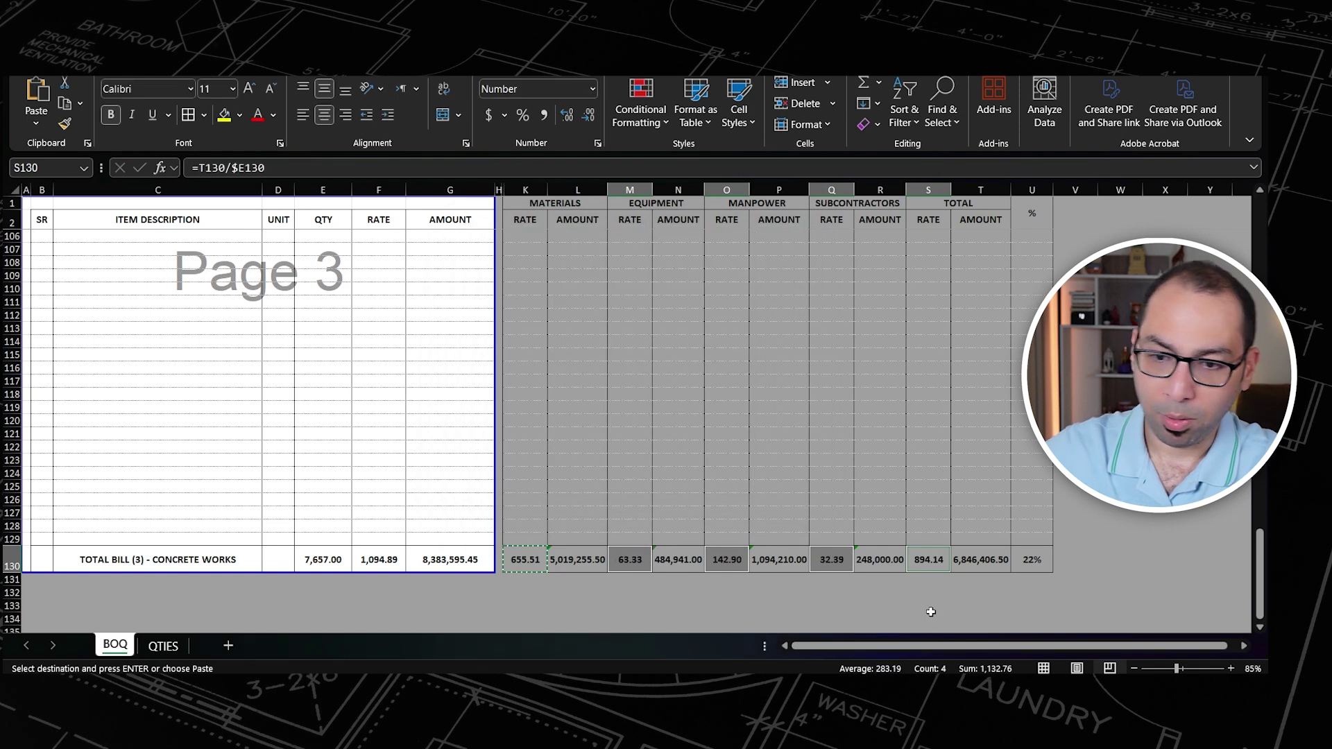
{"action": "key", "text": "Escape"}
{"action": "left_click", "coordinate": [926, 561]}
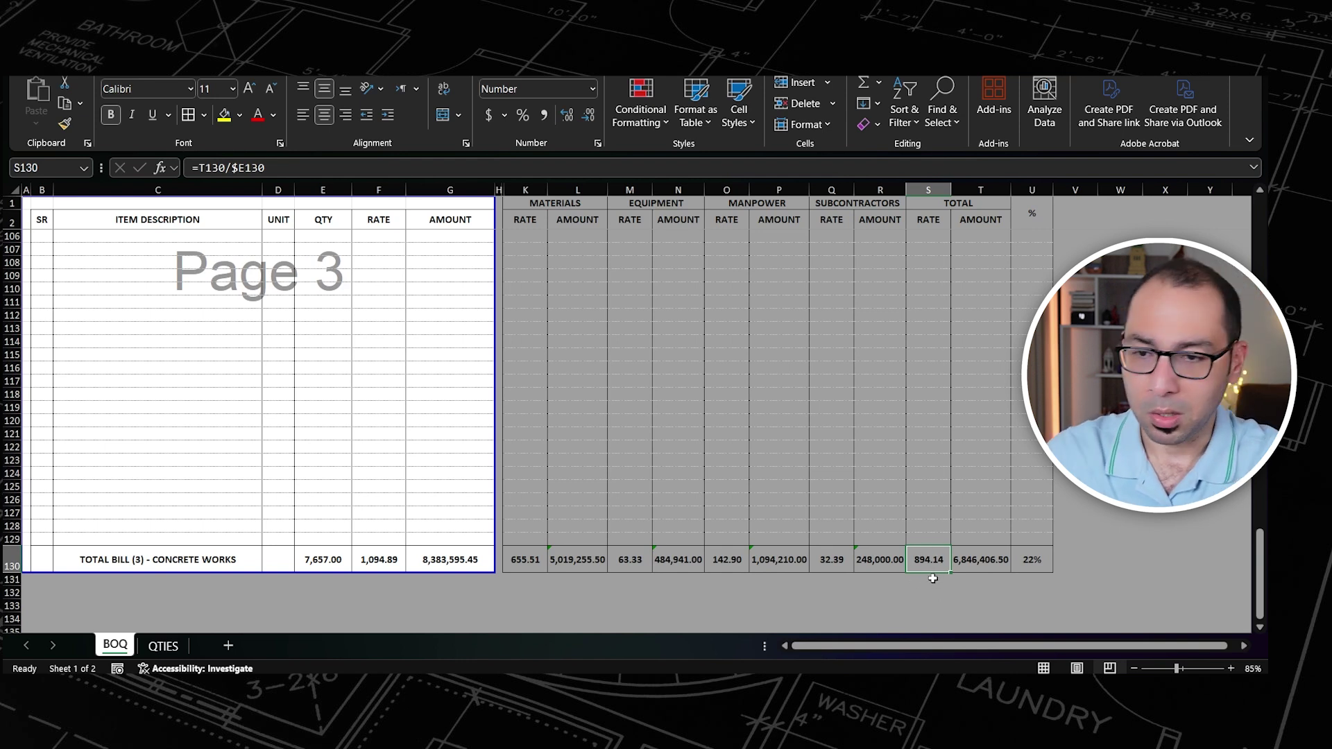
{"action": "left_click", "coordinate": [726, 559]}
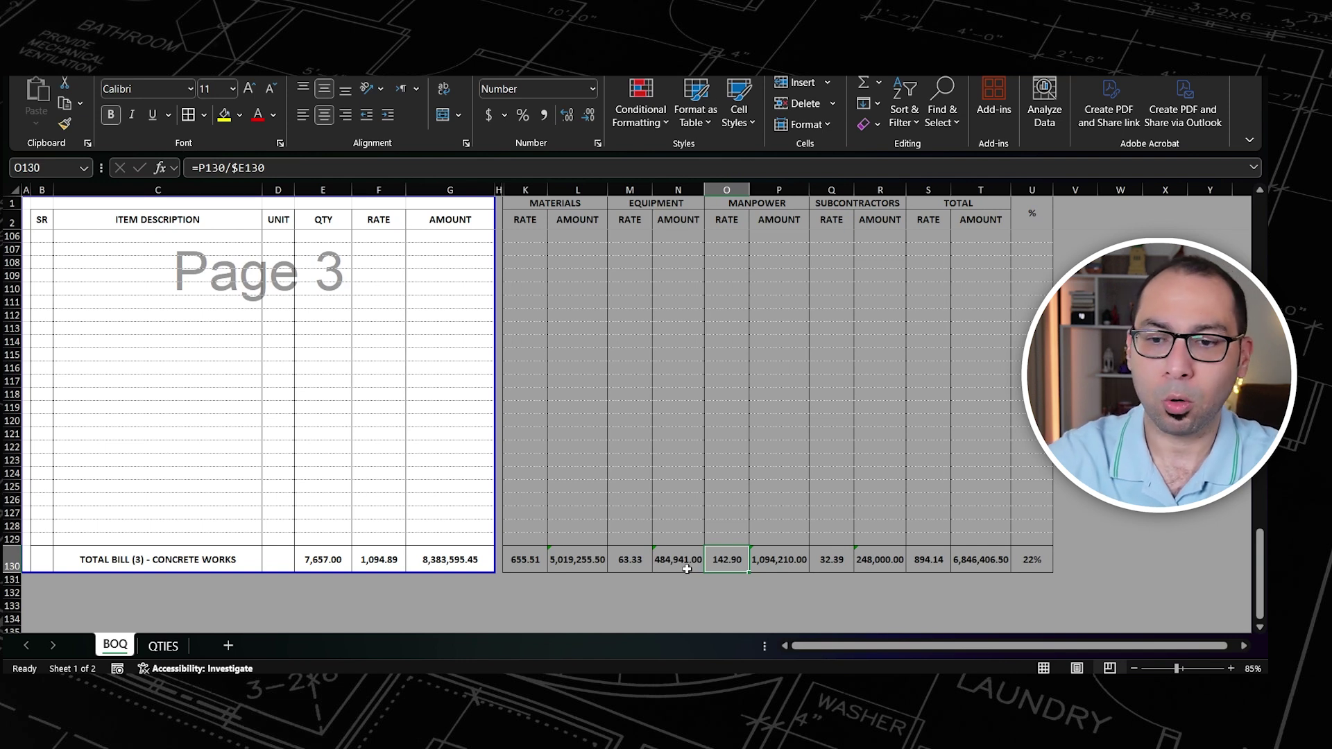
{"action": "scroll", "coordinate": [864, 475], "scroll_direction": "up", "scroll_amount": 9}
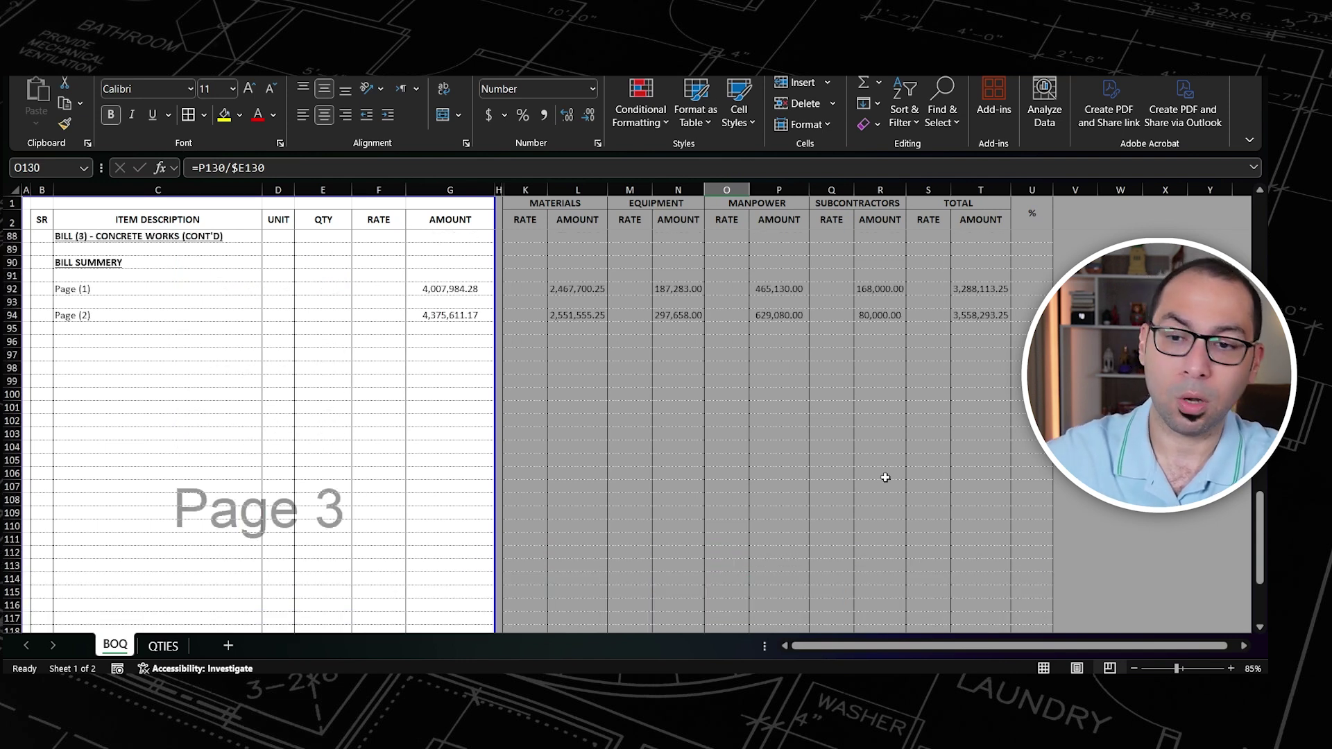
{"action": "scroll", "coordinate": [873, 476], "scroll_direction": "down", "scroll_amount": 5}
{"action": "scroll", "coordinate": [874, 476], "scroll_direction": "down", "scroll_amount": 3}
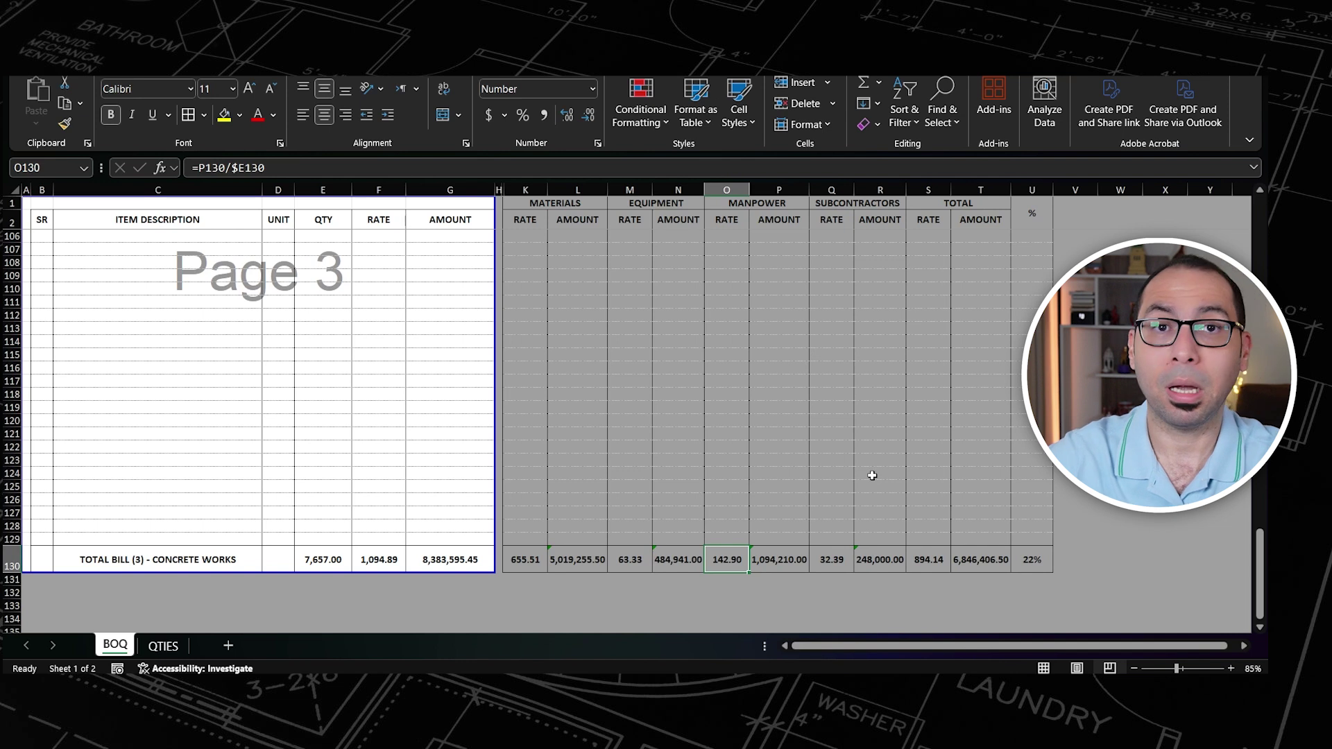
{"action": "scroll", "coordinate": [852, 495], "scroll_direction": "down", "scroll_amount": 1}
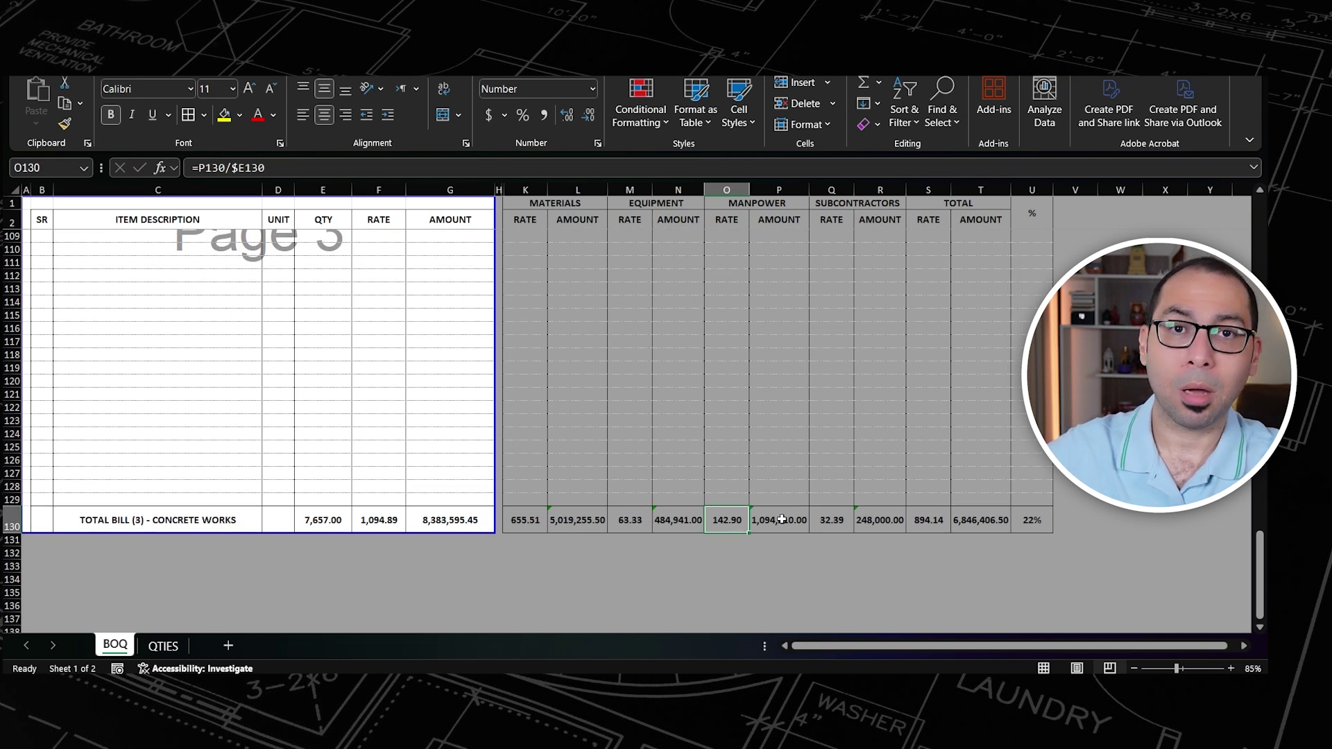